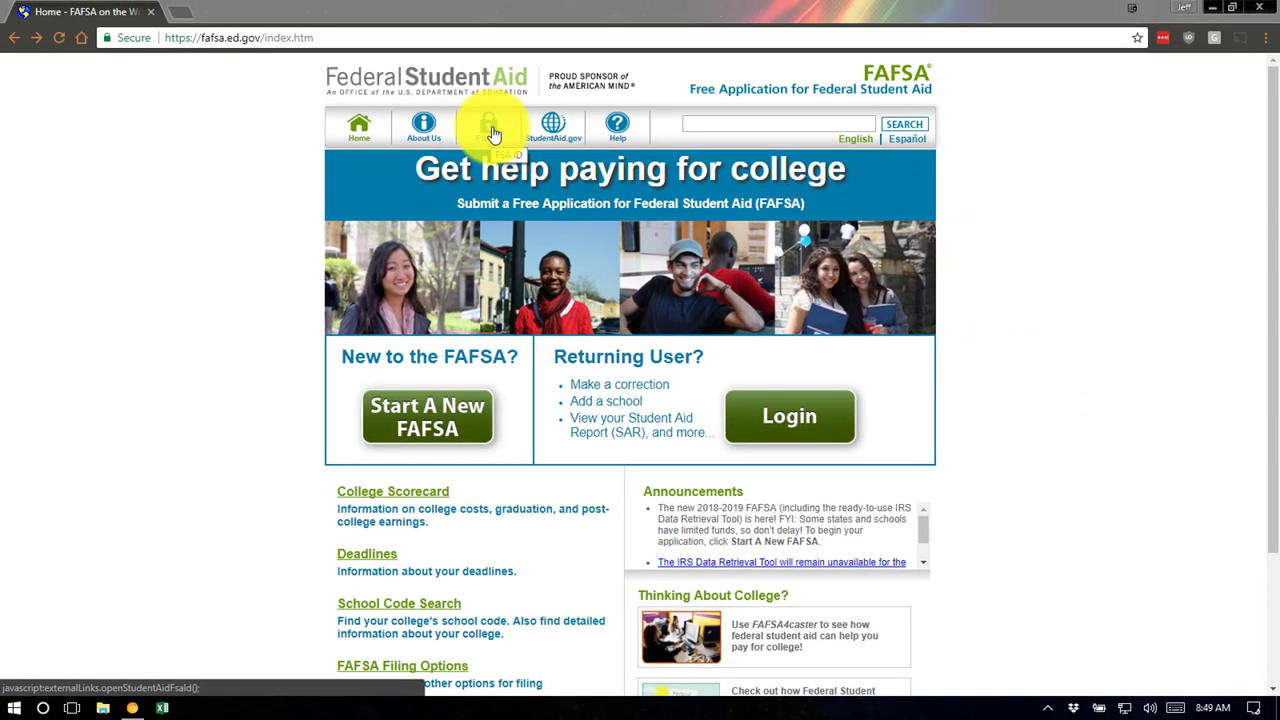
- Read the explanation of what an FSA ID is, then close that page
{"action": "left_click", "coordinate": [550, 157]}
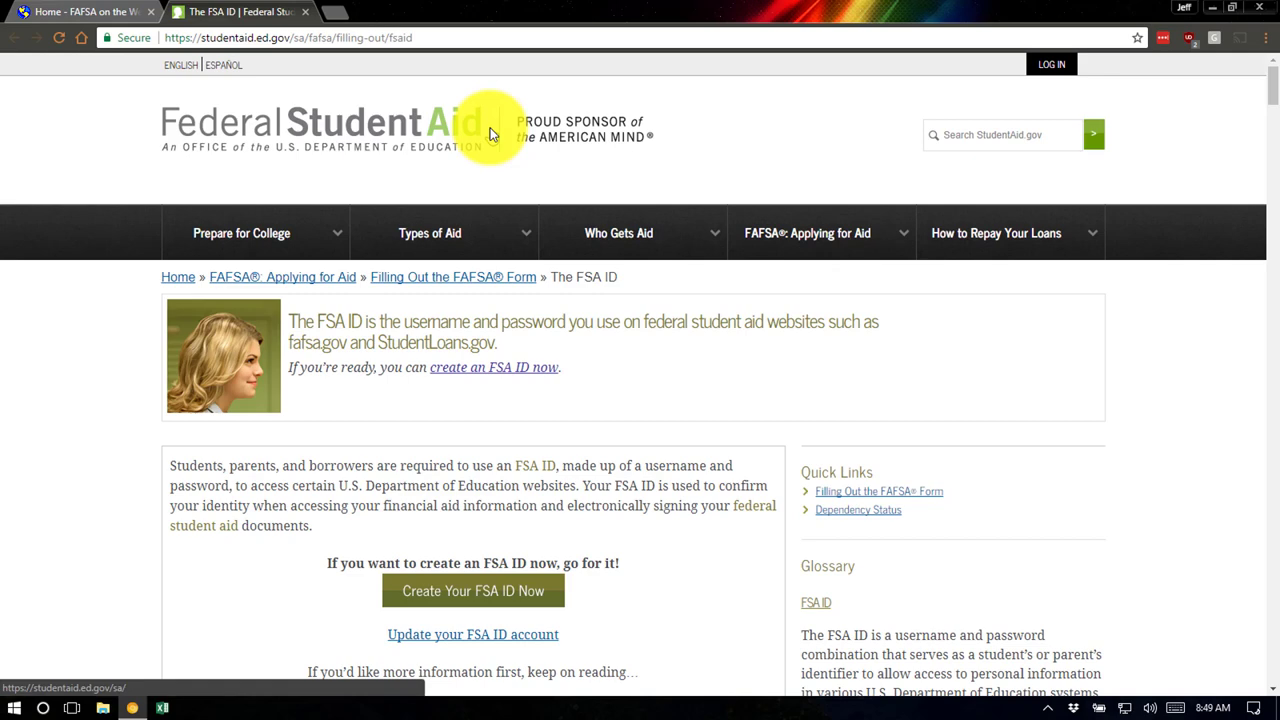
{"action": "scroll", "coordinate": [580, 424], "scroll_direction": "down", "scroll_amount": 3}
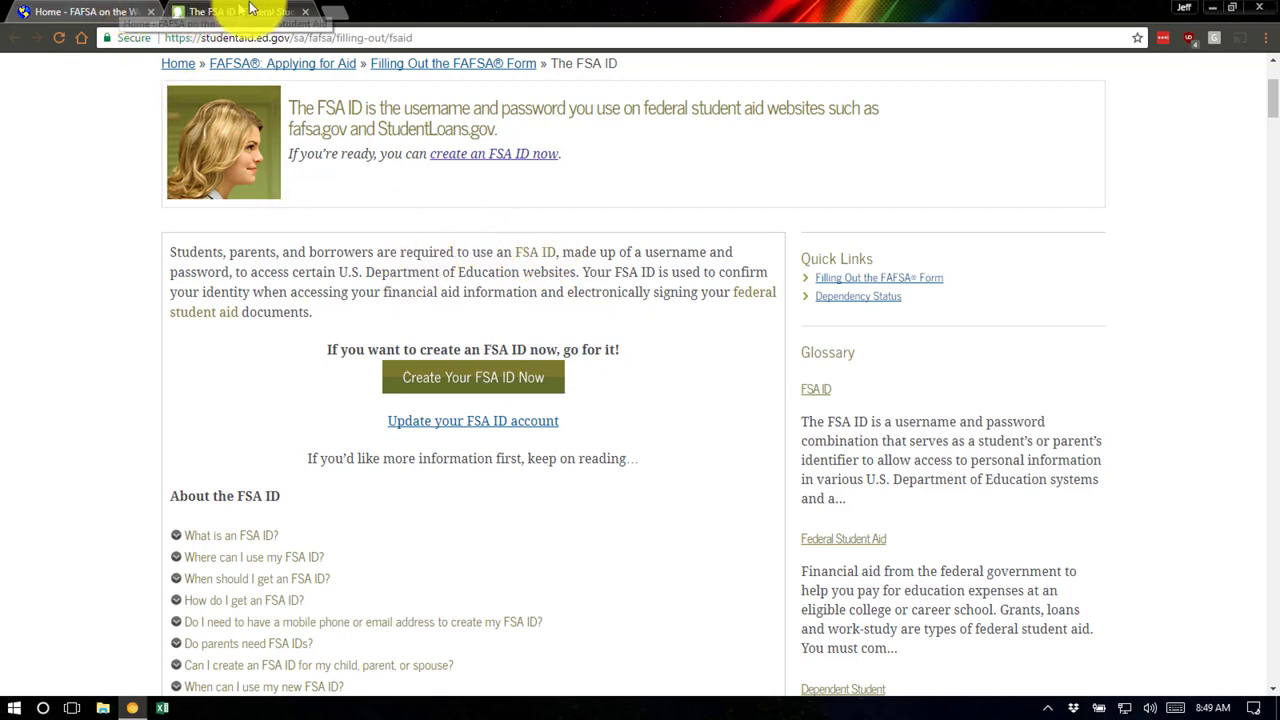
{"action": "left_click", "coordinate": [305, 13]}
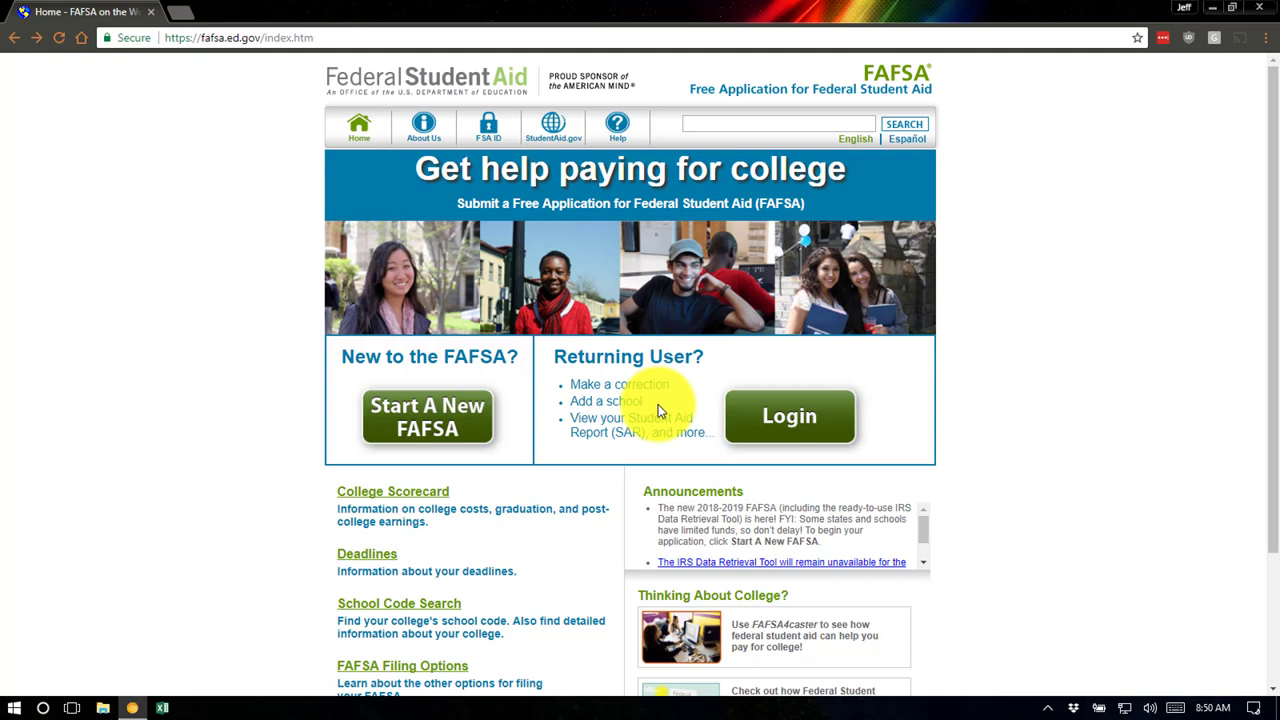
- Go to the returning-user Login page and read the Help and Hints on both login options
{"action": "left_click", "coordinate": [766, 430]}
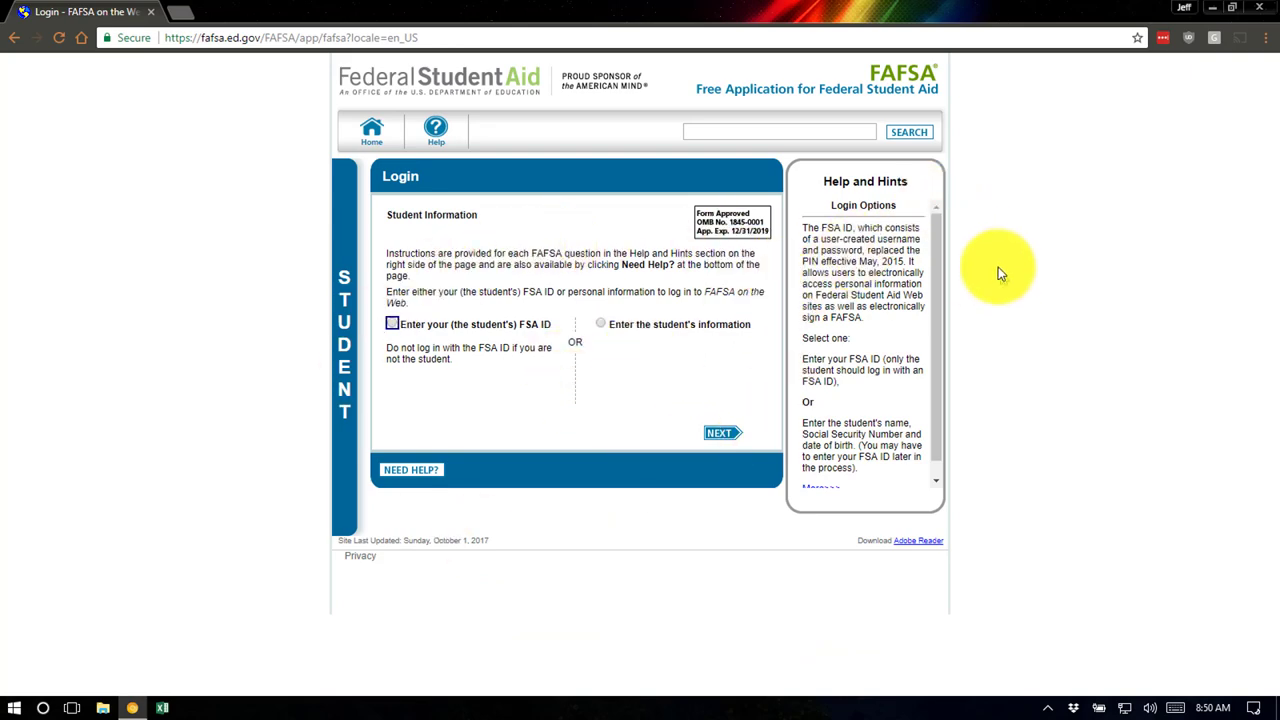
{"action": "scroll", "coordinate": [935, 255], "scroll_direction": "down", "scroll_amount": 1}
{"action": "scroll", "coordinate": [935, 278], "scroll_direction": "up", "scroll_amount": 1}
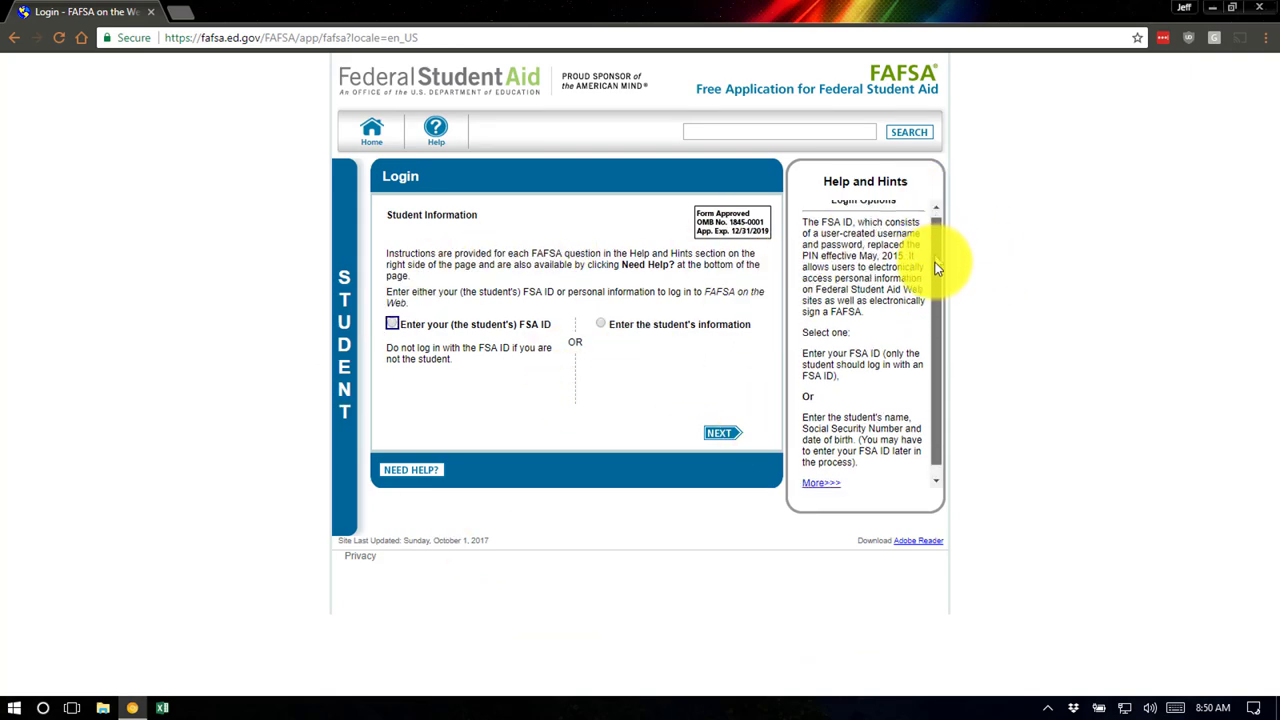
{"action": "mouse_move", "coordinate": [933, 231]}
{"action": "left_mouse_down"}
{"action": "mouse_move", "coordinate": [933, 271]}
{"action": "mouse_move", "coordinate": [927, 239]}
{"action": "left_mouse_up"}
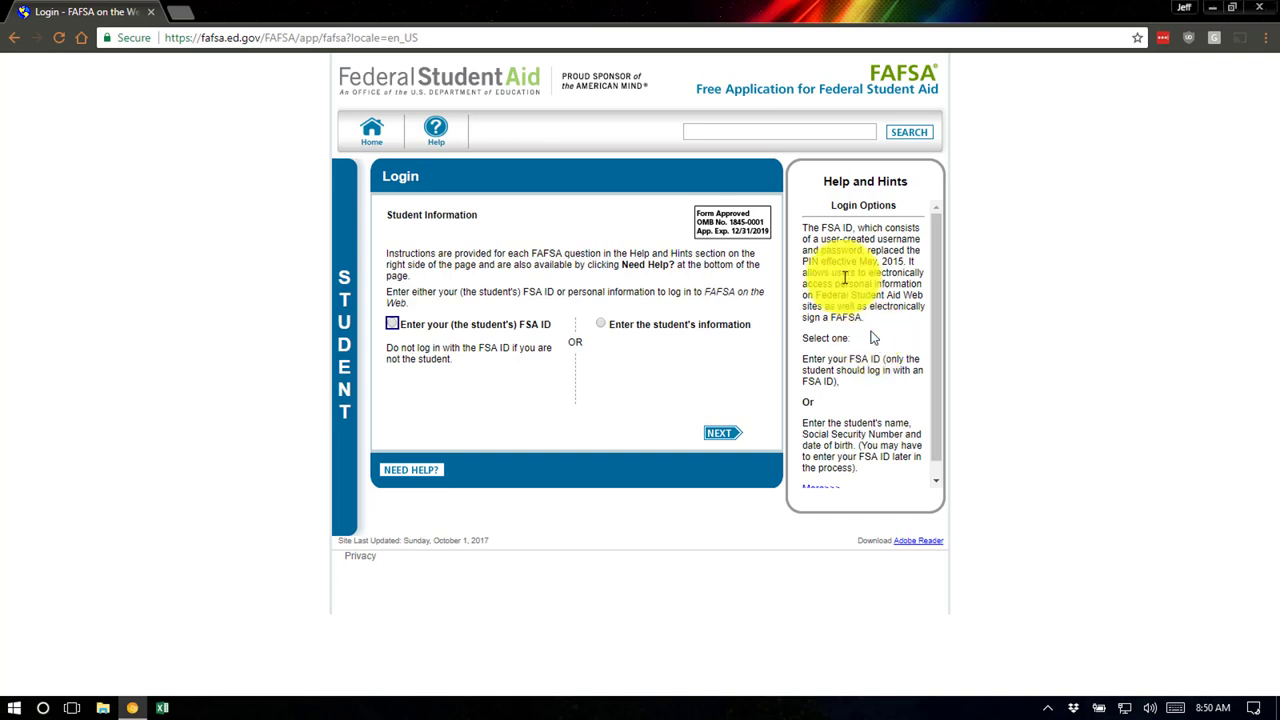
{"action": "scroll", "coordinate": [852, 314], "scroll_direction": "down", "scroll_amount": 1}
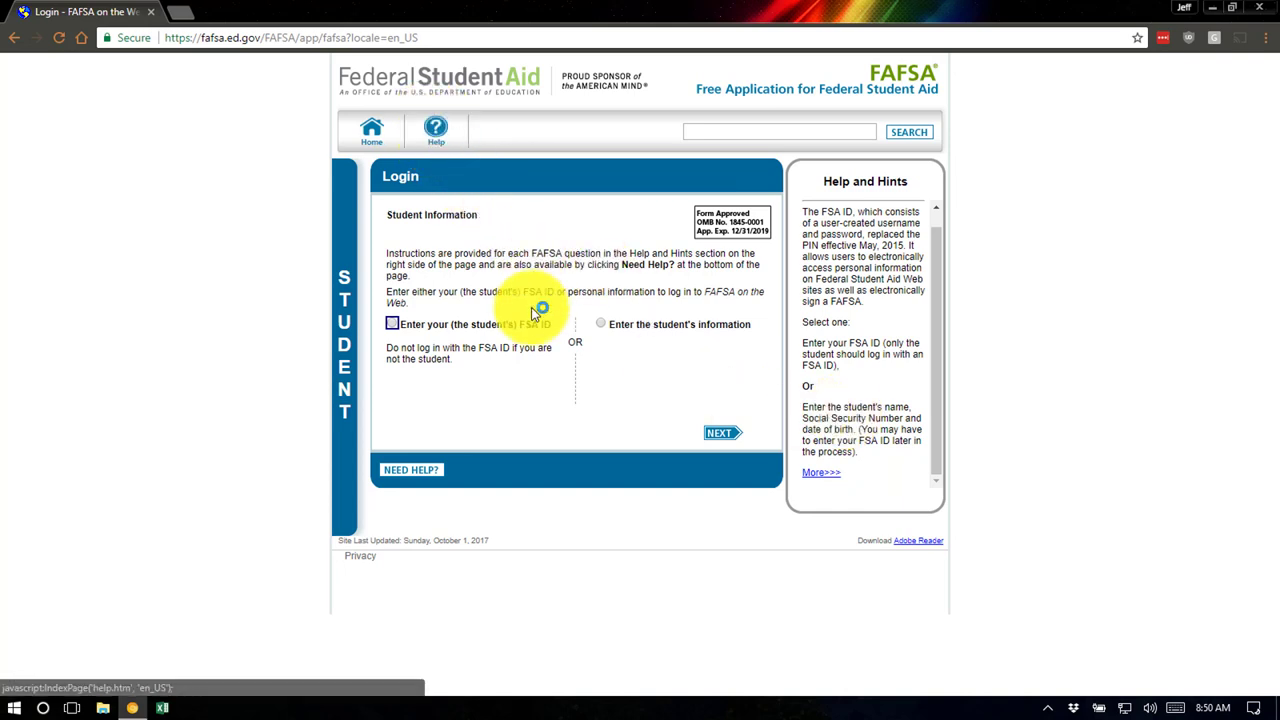
{"action": "left_click", "coordinate": [395, 325]}
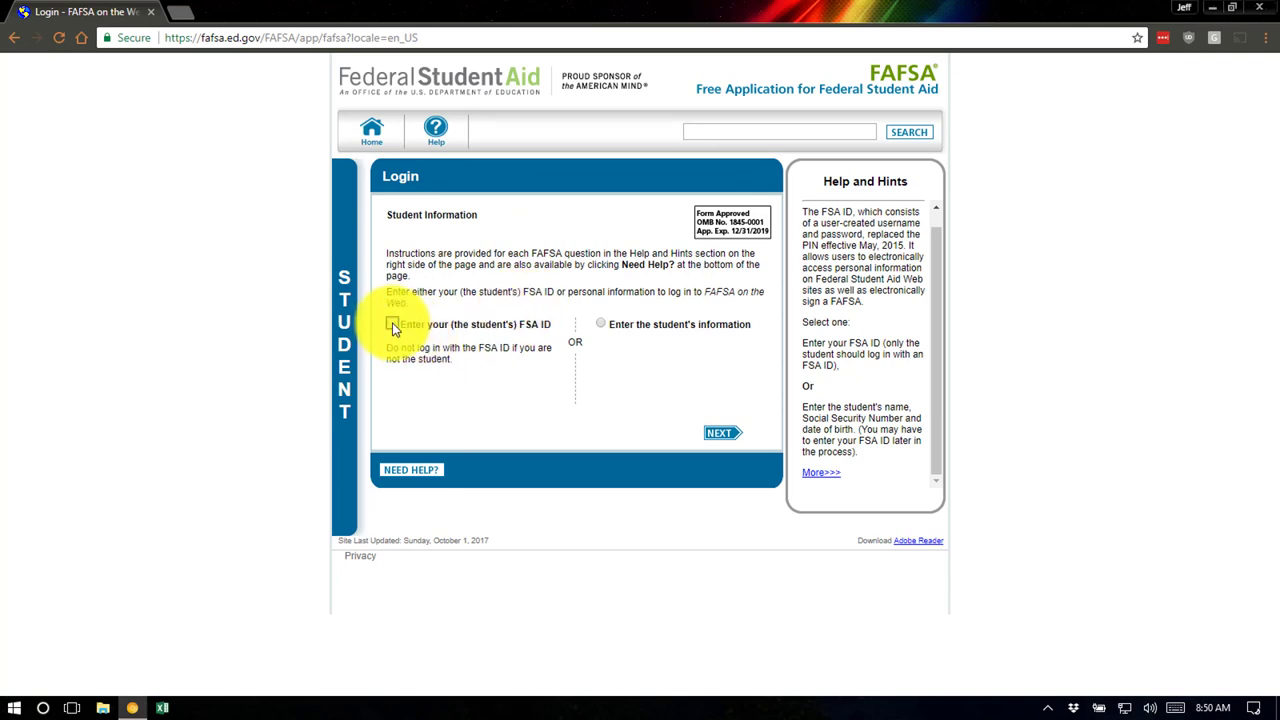
- Select 'Enter the student's information' and fill in the student's first and last name
{"action": "left_click", "coordinate": [602, 325]}
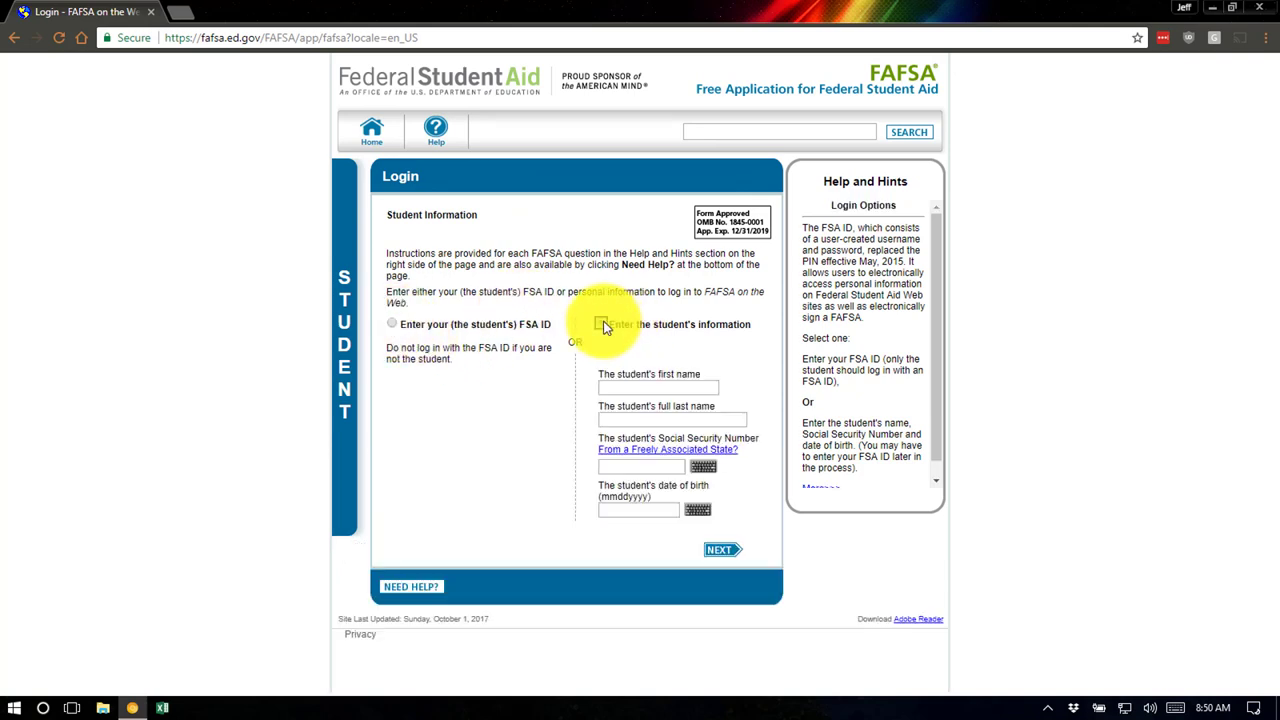
{"action": "left_click", "coordinate": [634, 387]}
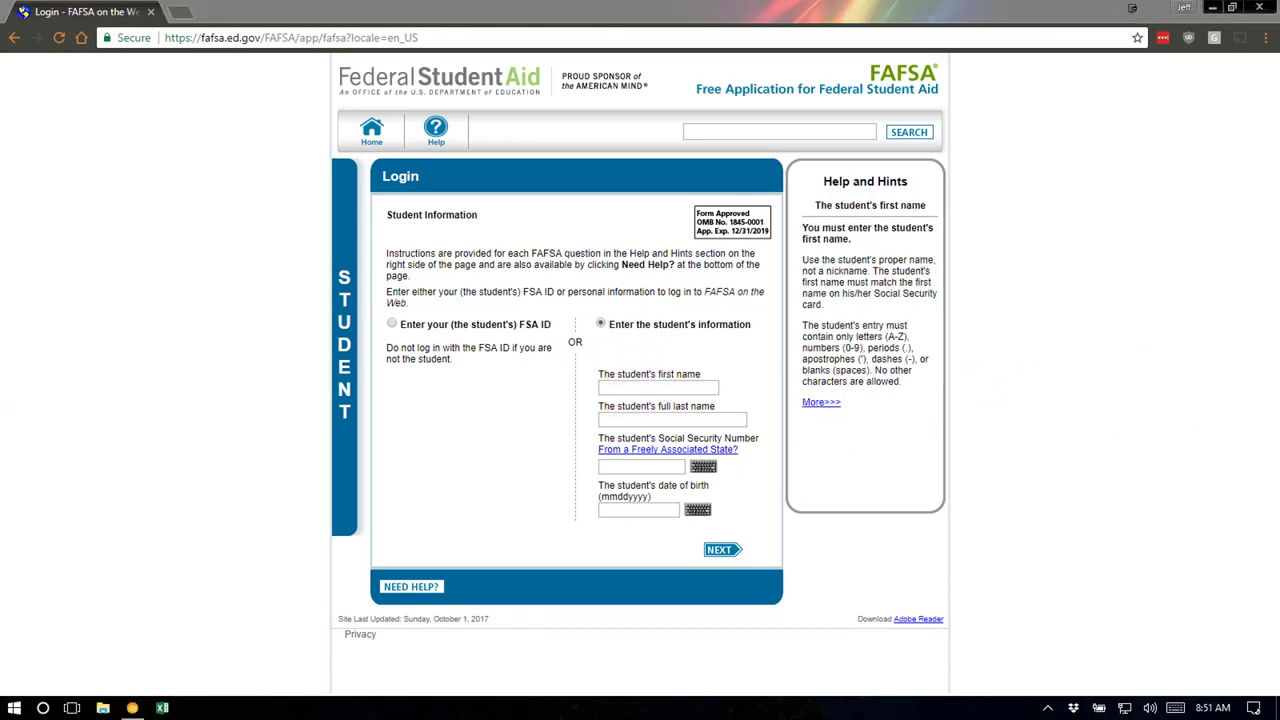
{"action": "left_click", "coordinate": [665, 386]}
{"action": "type", "text": "Maxine"}
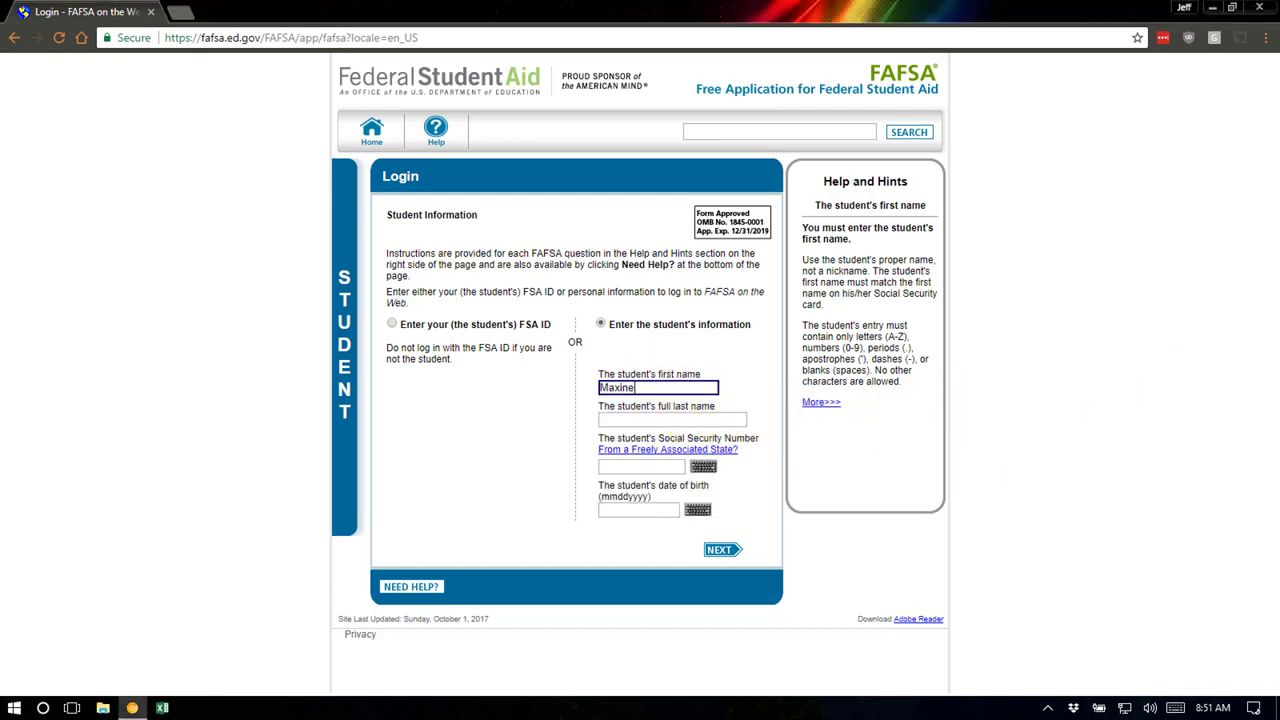
{"action": "left_click", "coordinate": [651, 420]}
{"action": "type", "text": "Lastname"}
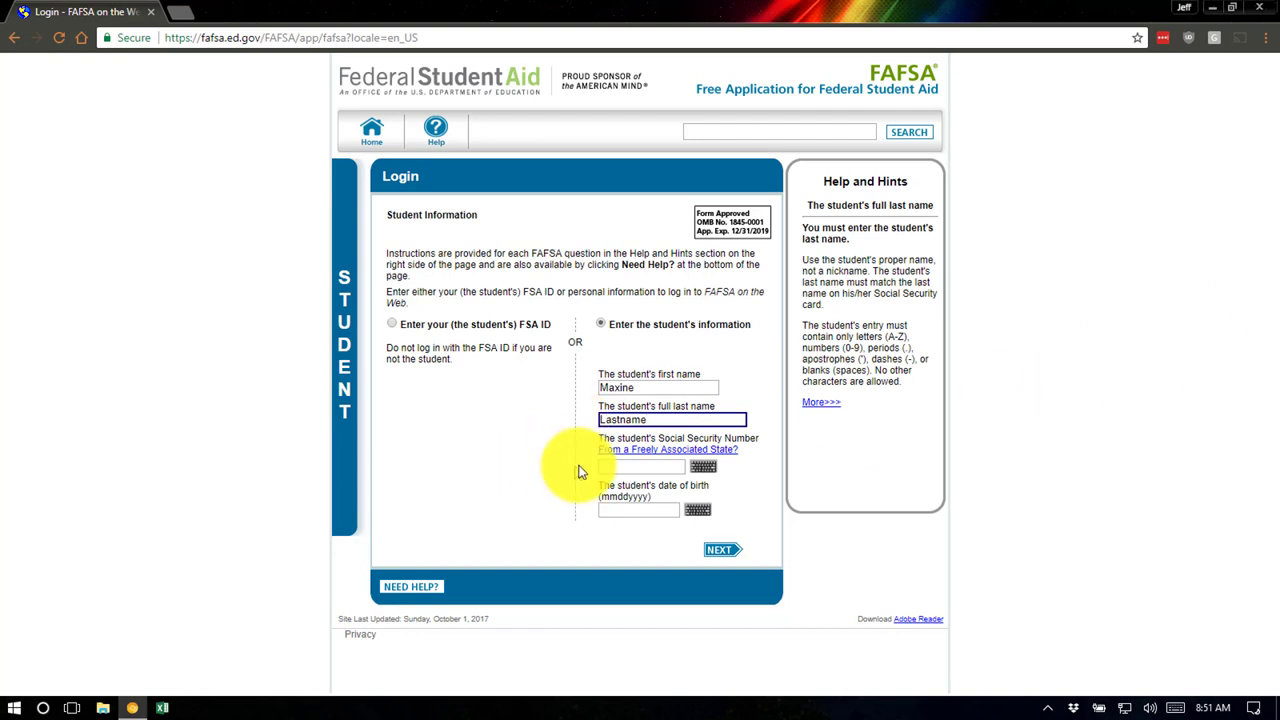
{"action": "left_click", "coordinate": [612, 466]}
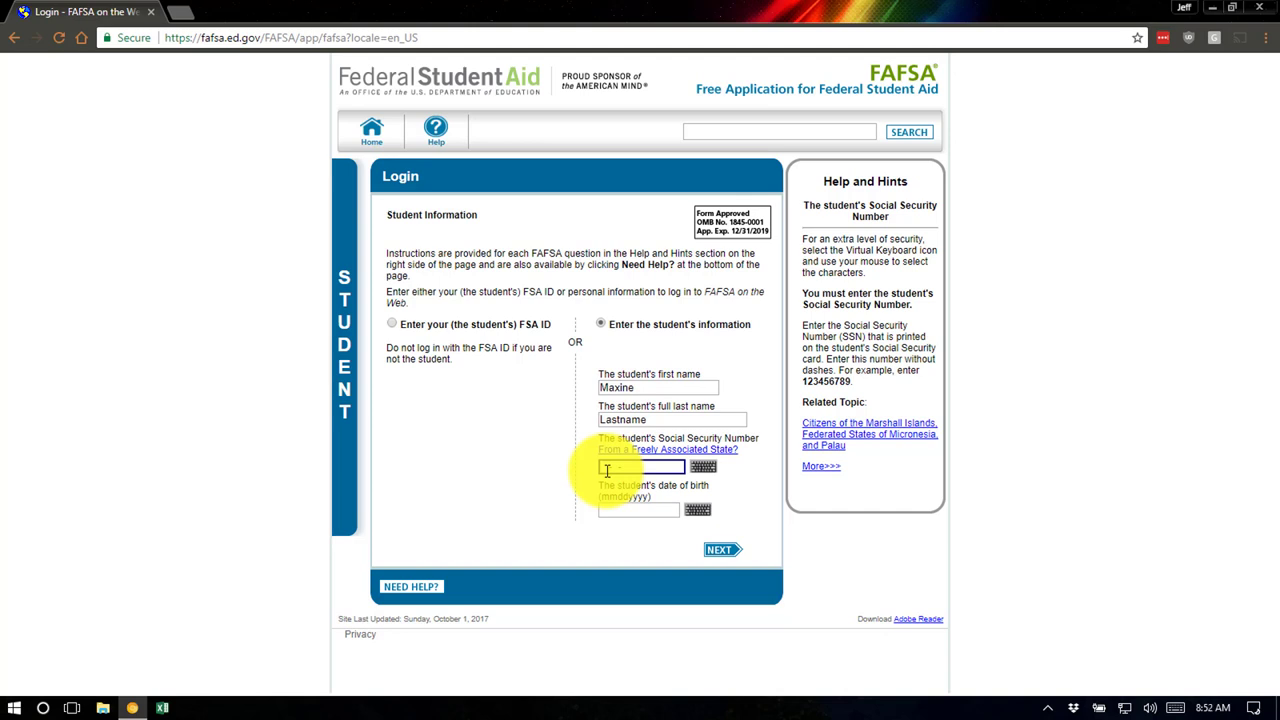
- Enter the student's Social Security Number and date of birth, then submit the login details
{"action": "left_click", "coordinate": [607, 513]}
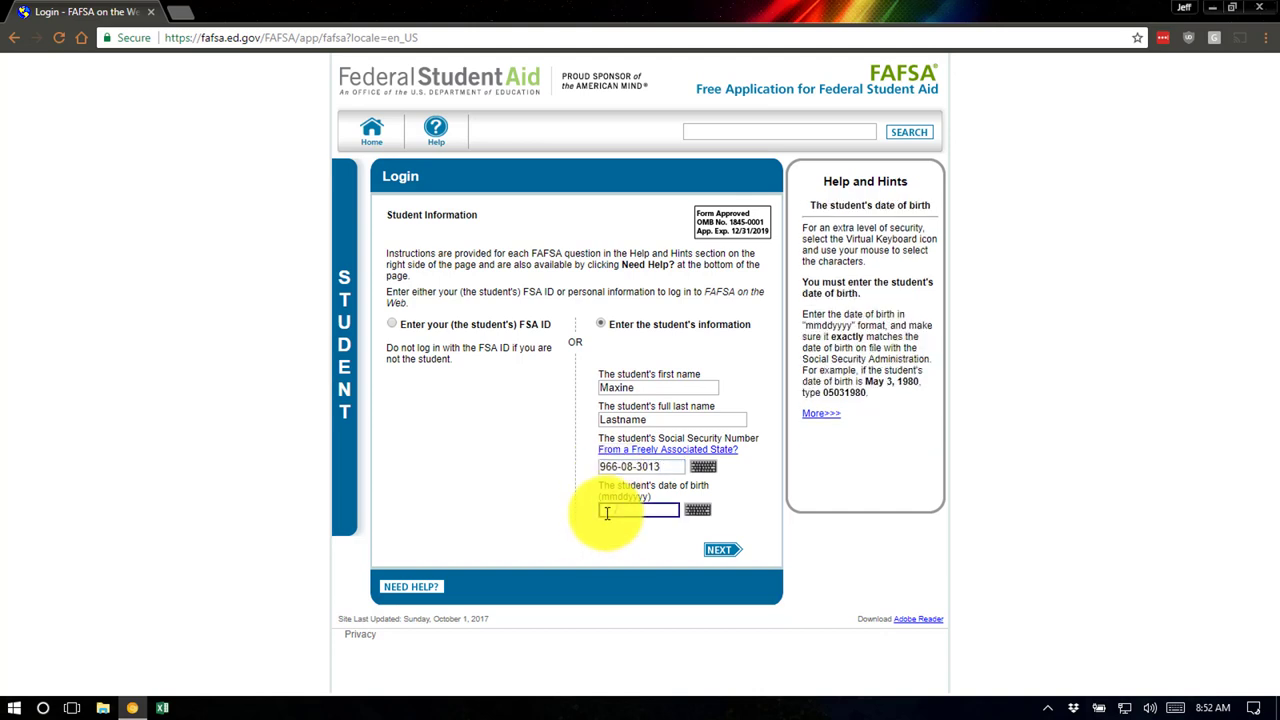
{"action": "type", "text": "01/02/1994"}
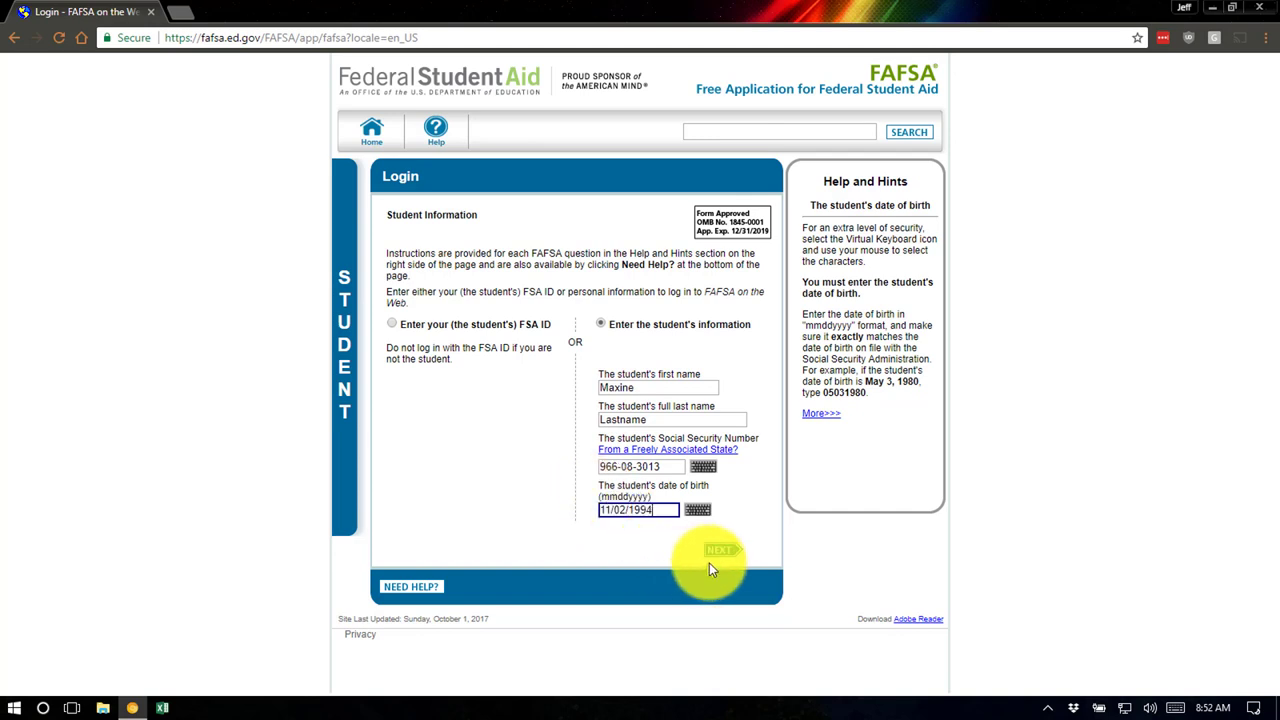
{"action": "left_click", "coordinate": [716, 553]}
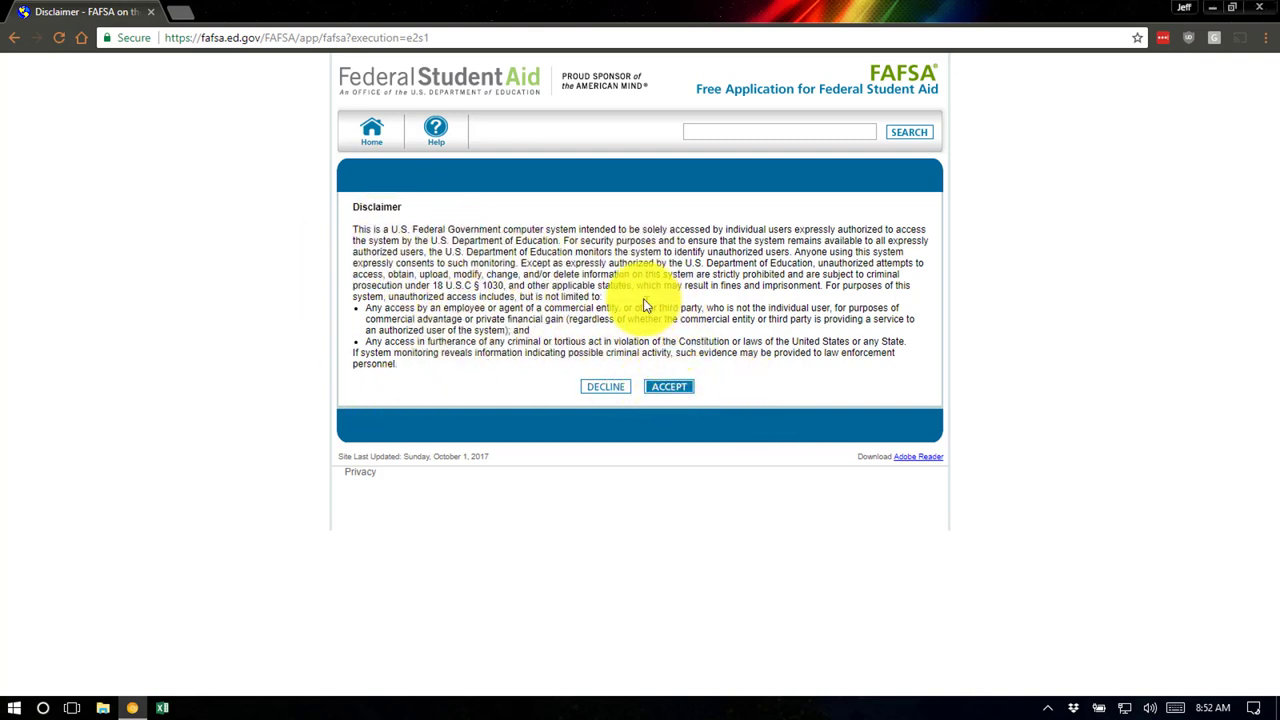
- Accept the disclaimer to reach the My FAFSA page
{"action": "left_click", "coordinate": [667, 389]}
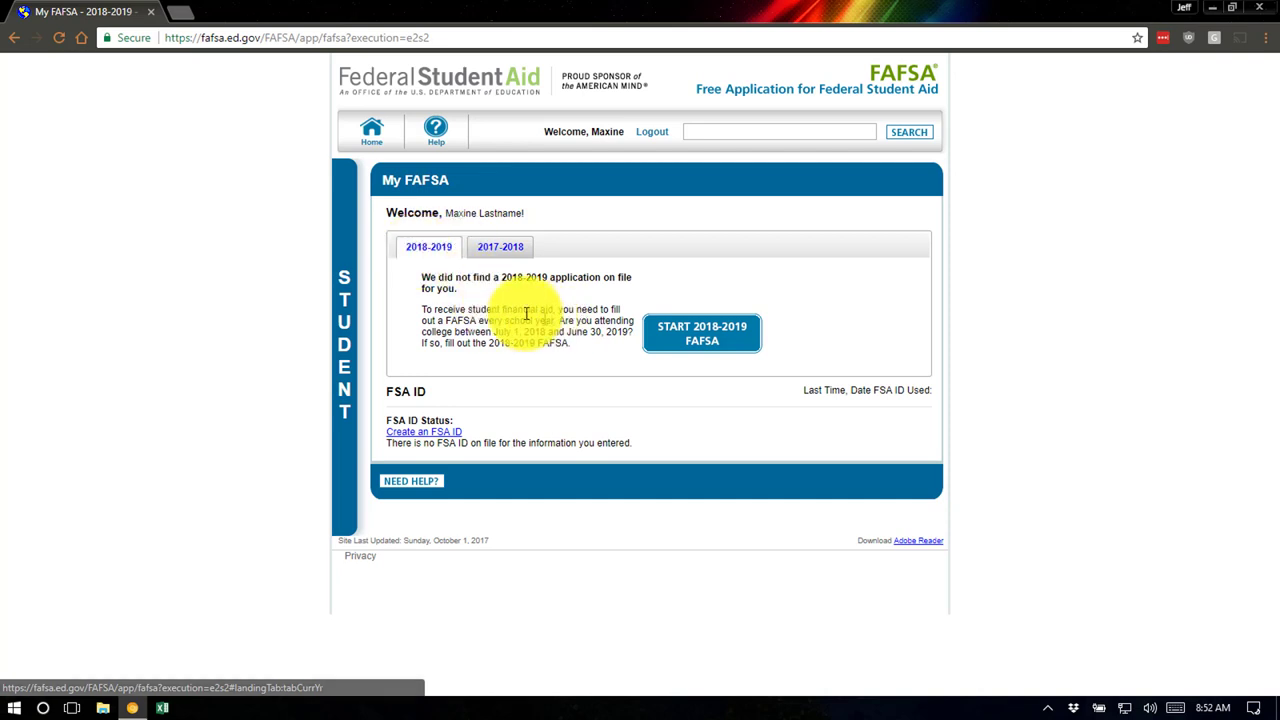
- Start a new 2018-2019 FAFSA application from the My FAFSA page
{"action": "left_click_drag", "start_coordinate": [478, 332], "coordinate": [608, 336]}
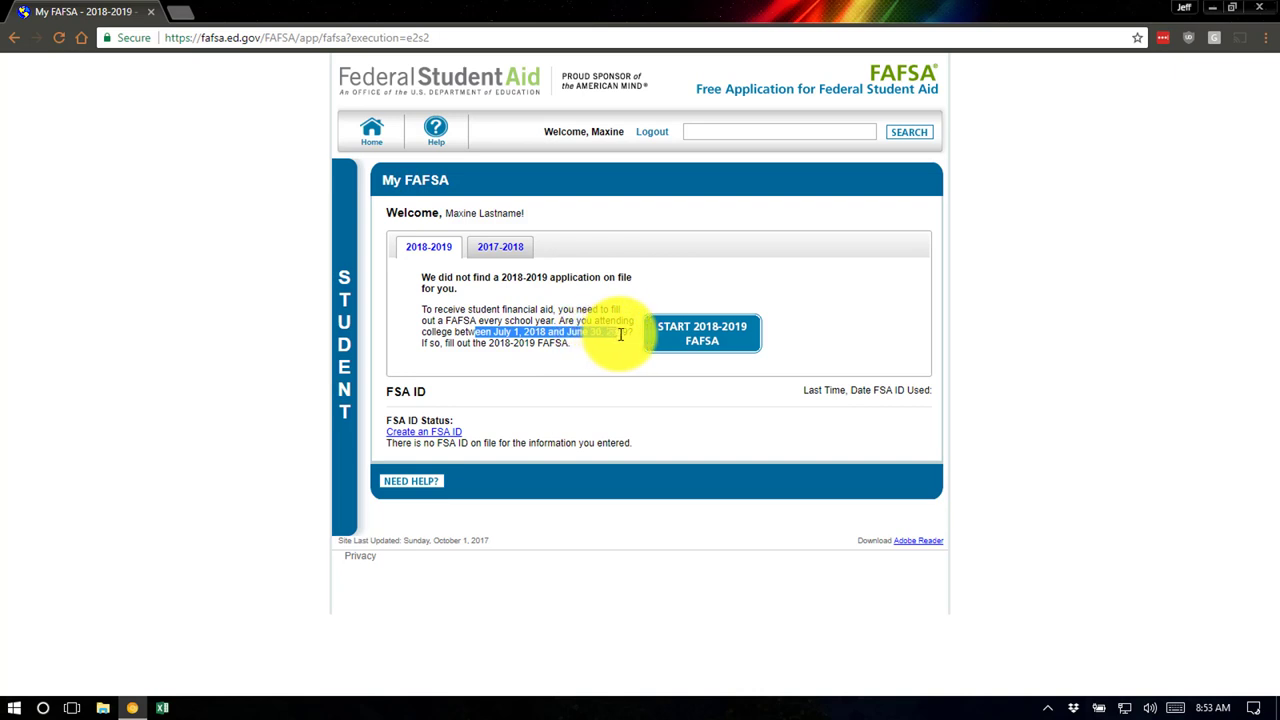
{"action": "left_click", "coordinate": [600, 322]}
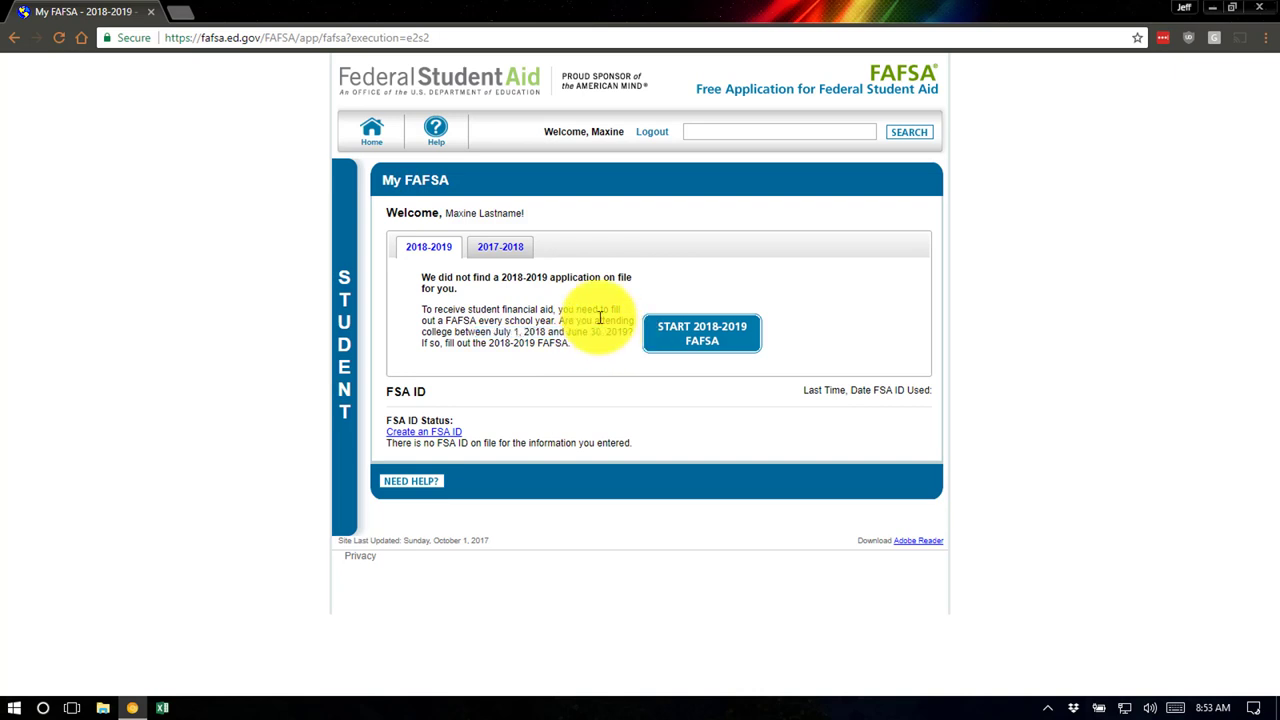
{"action": "left_click", "coordinate": [728, 346]}
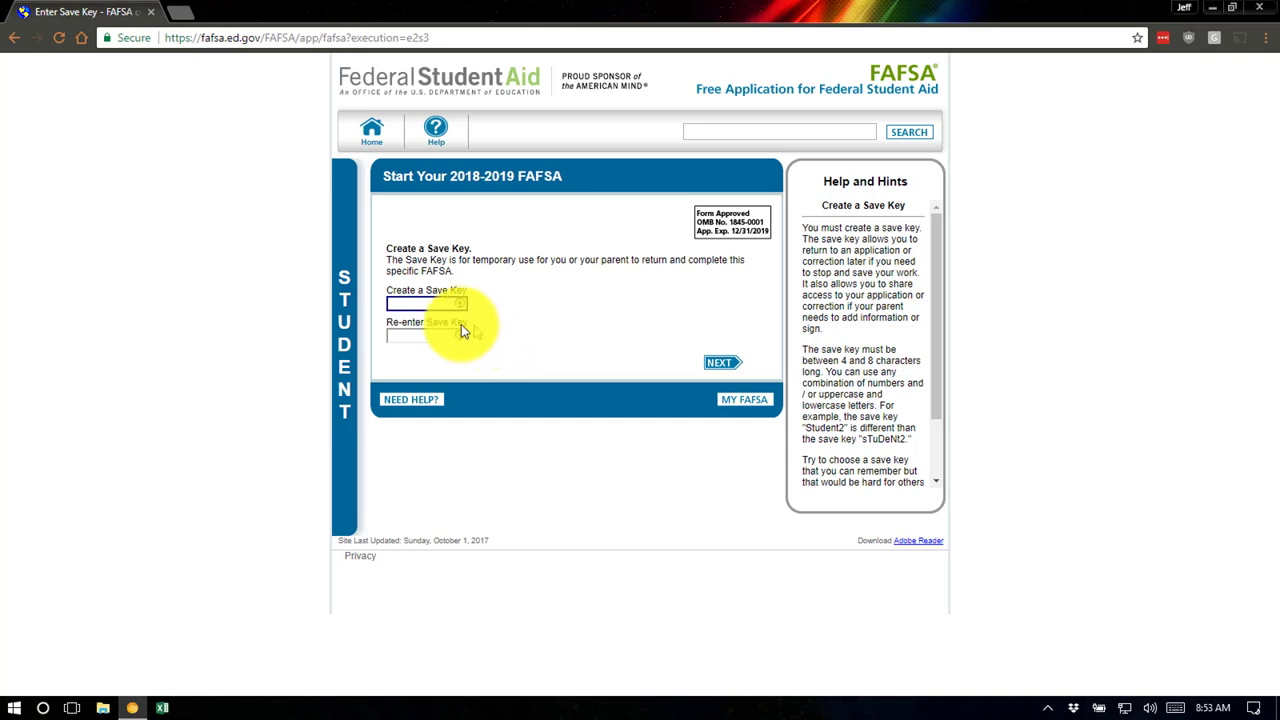
- Replace the browser-suggested save key with your own, confirm it, and continue to the Introduction Page
{"action": "left_click", "coordinate": [396, 302]}
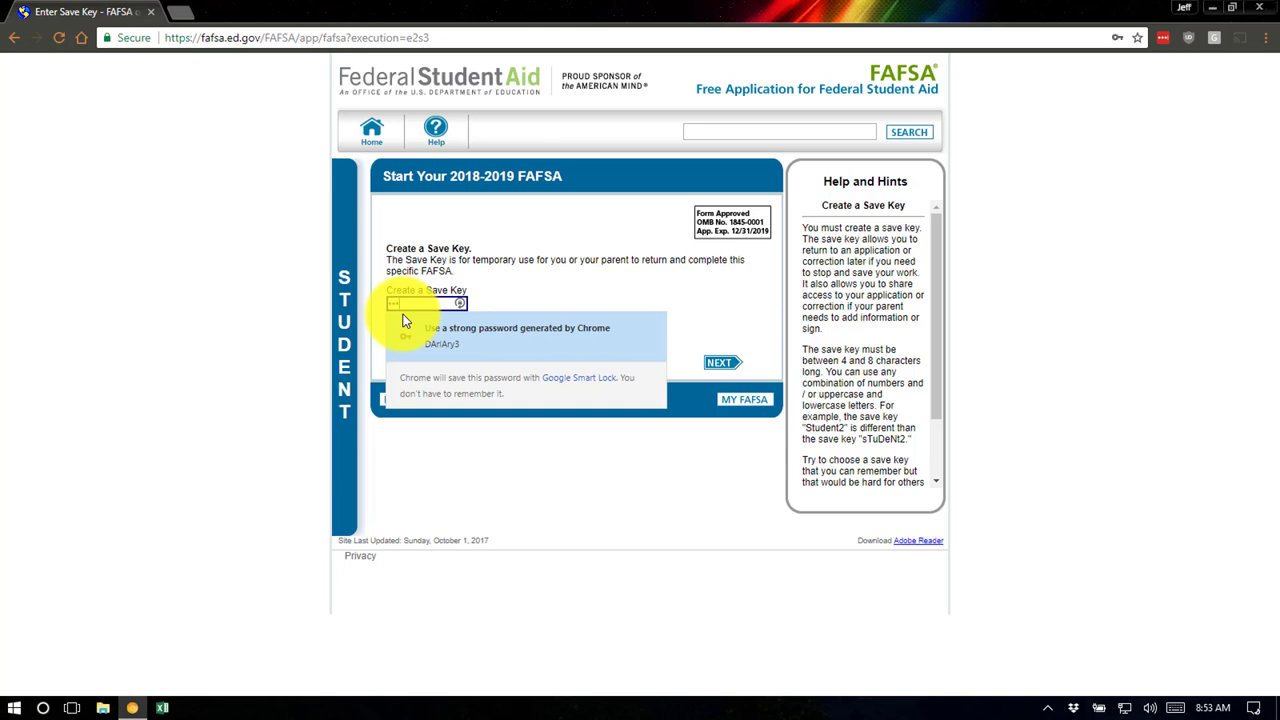
{"action": "left_click", "coordinate": [403, 320]}
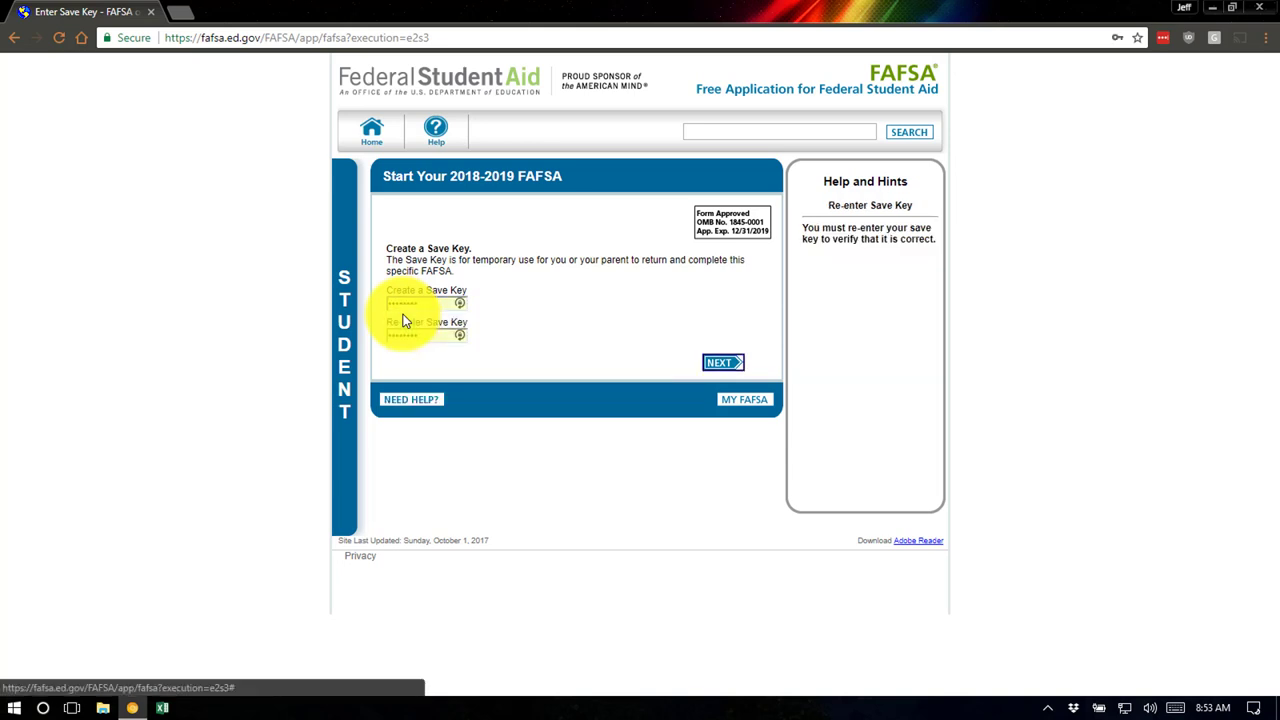
{"action": "left_click", "coordinate": [422, 303]}
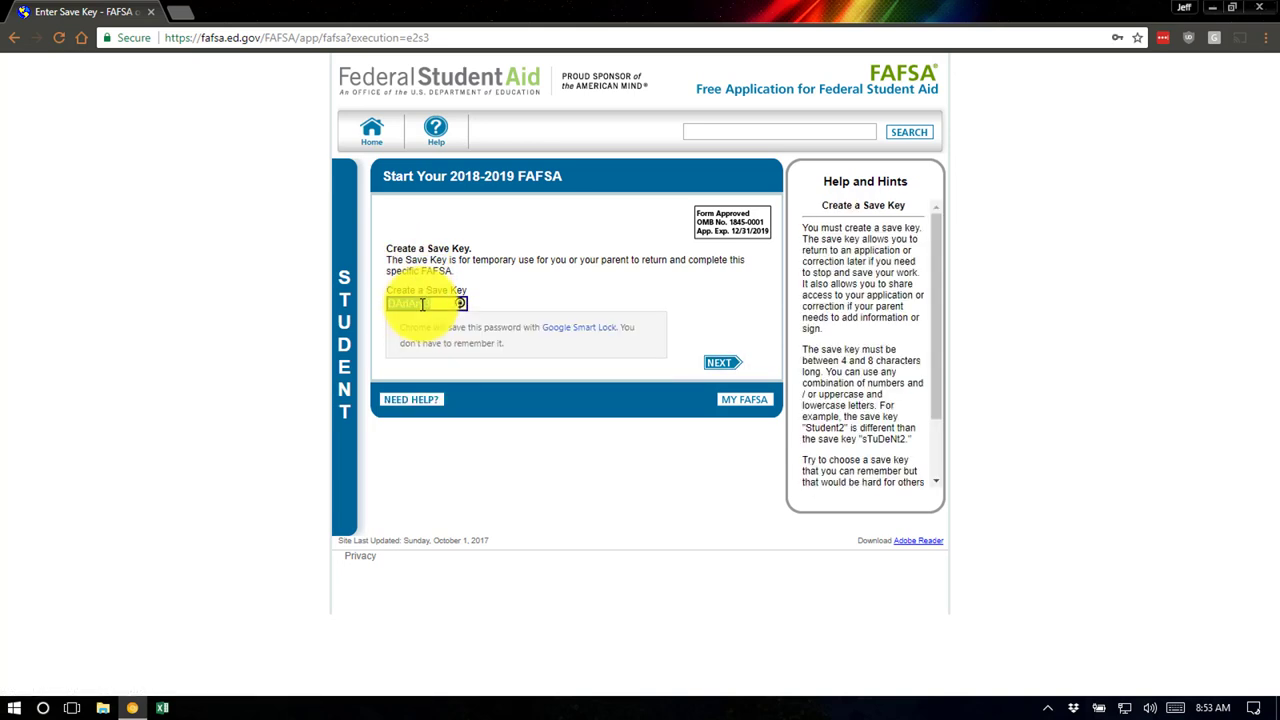
{"action": "key", "text": "BackSpace"}
{"action": "key", "text": "Tab"}
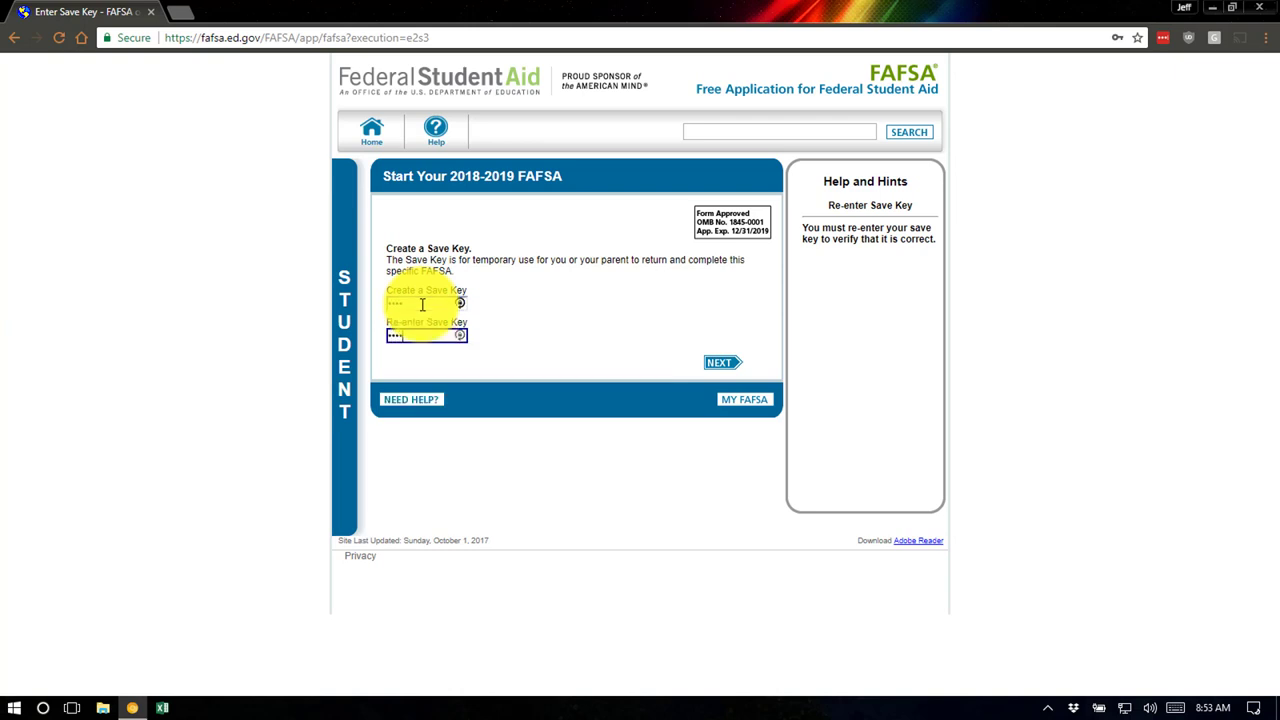
{"action": "left_click", "coordinate": [718, 364]}
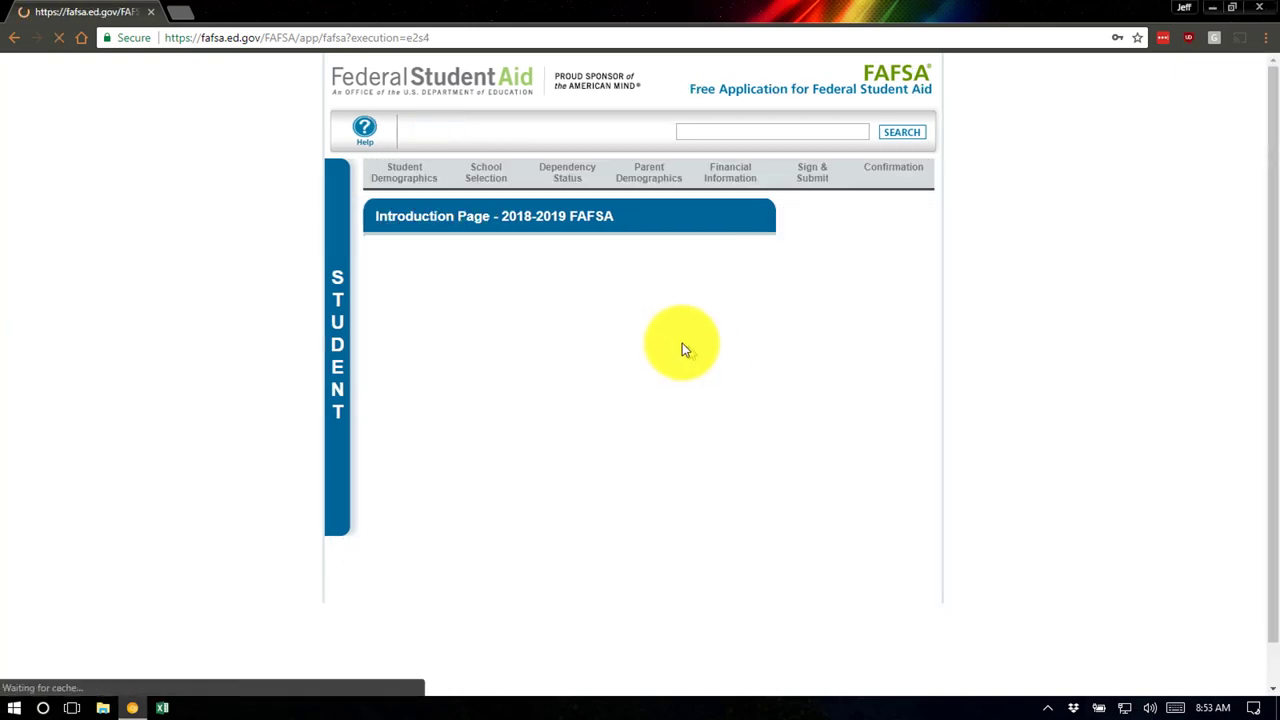
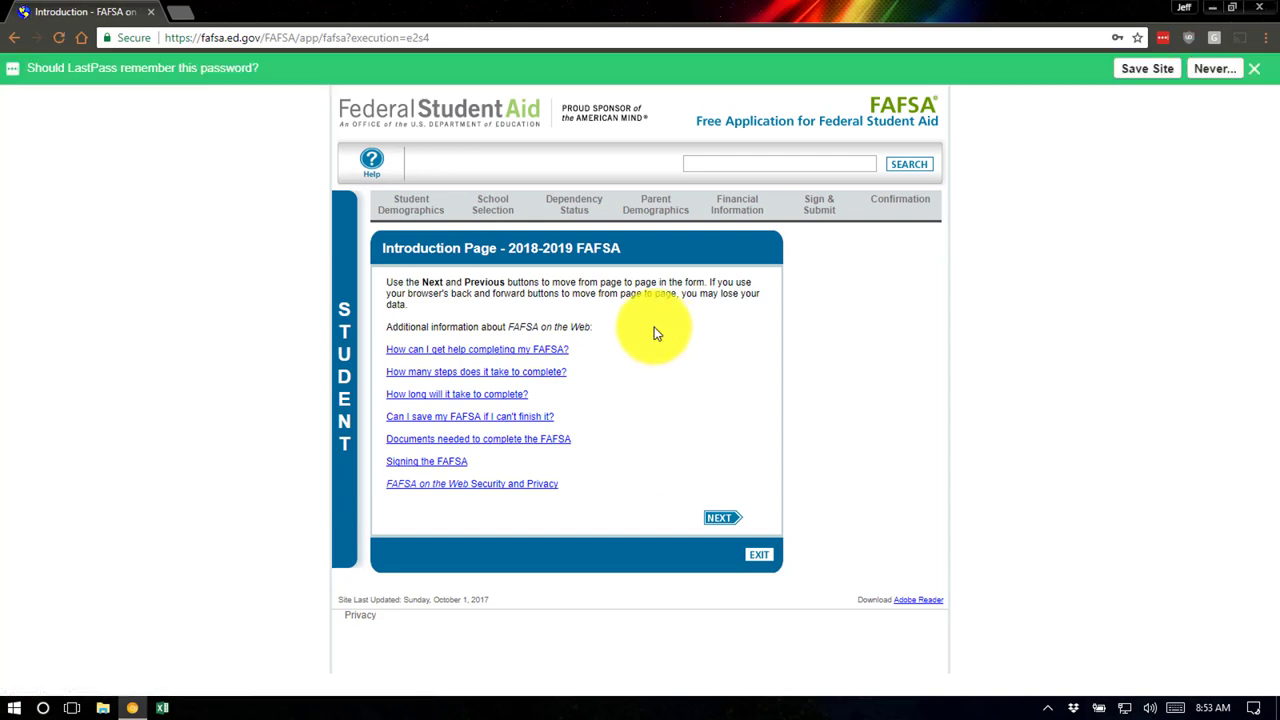
- Dismiss the LastPass password prompt and continue past the Introduction page to the demographics form
{"action": "left_click", "coordinate": [1257, 72]}
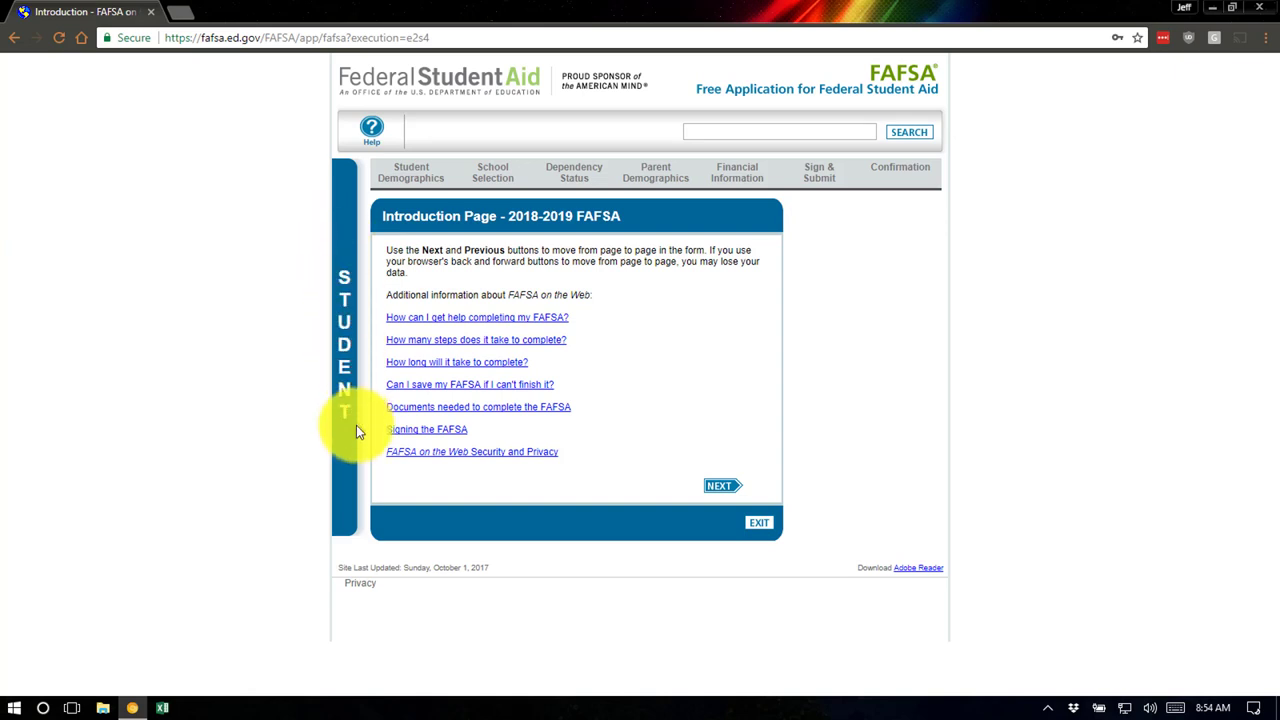
{"action": "left_click", "coordinate": [726, 488]}
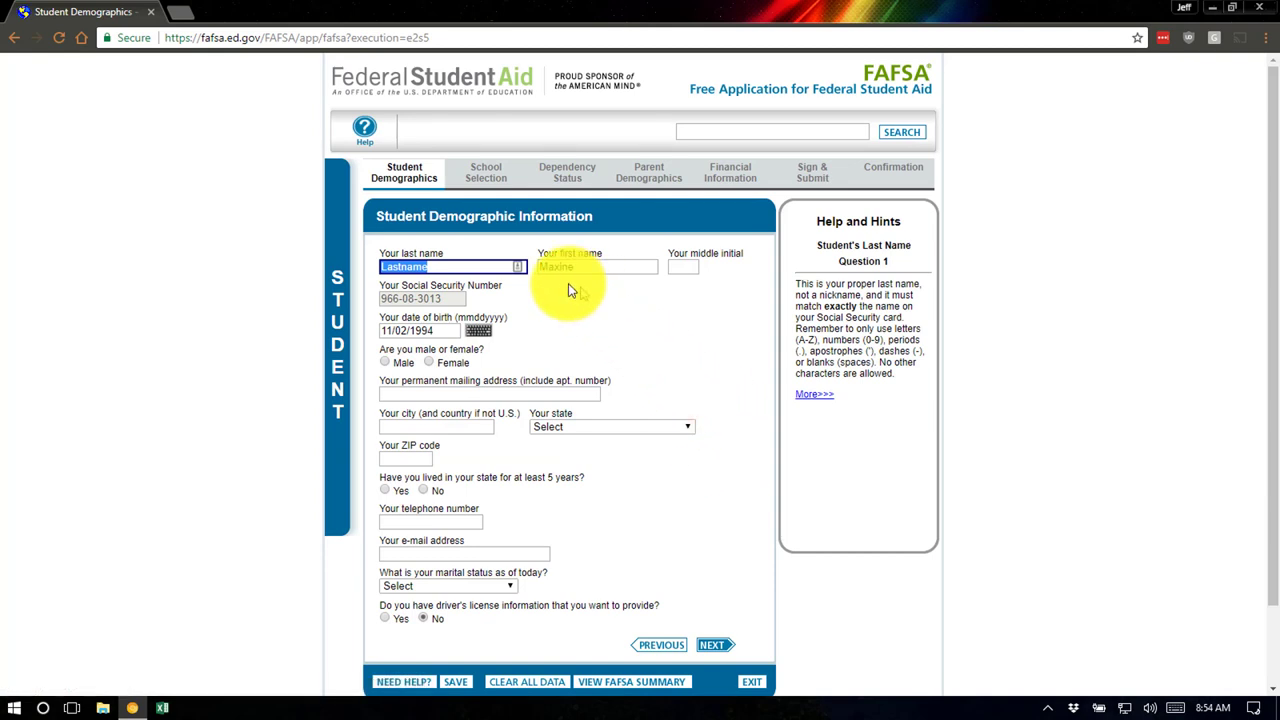
- Put the cursor in the 'Your permanent mailing address' field to start the address
{"action": "left_click", "coordinate": [417, 395]}
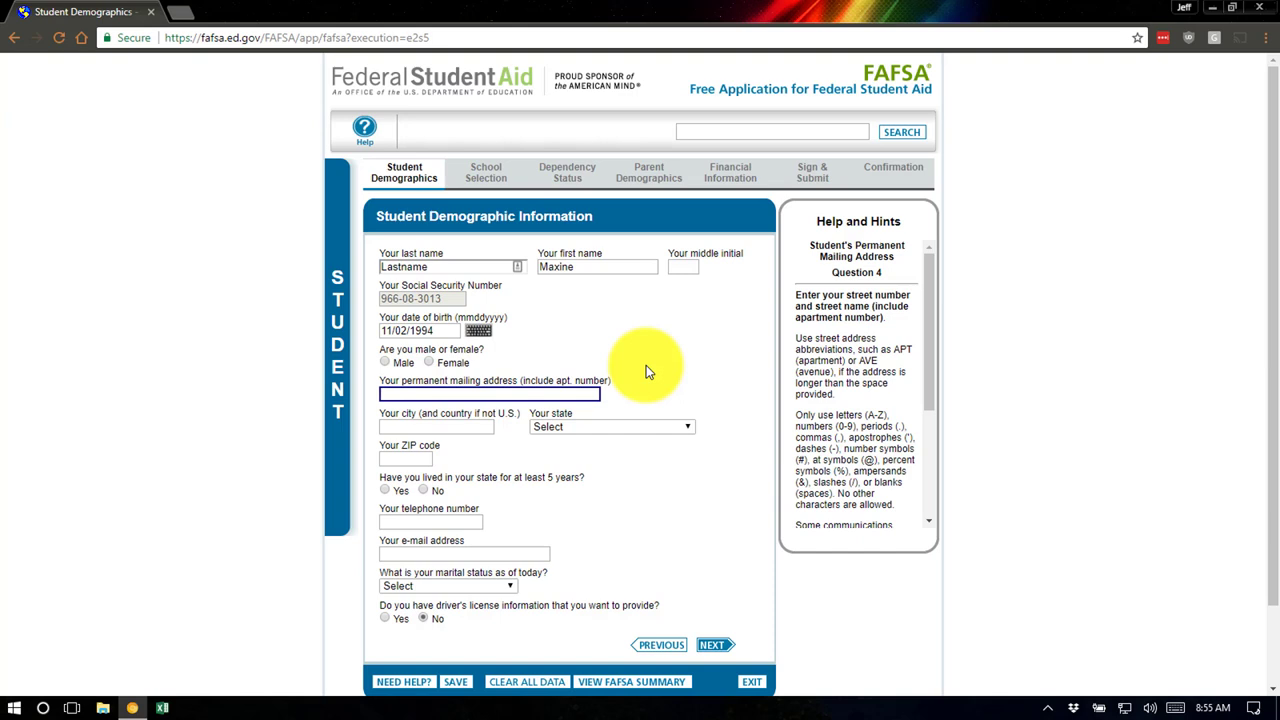
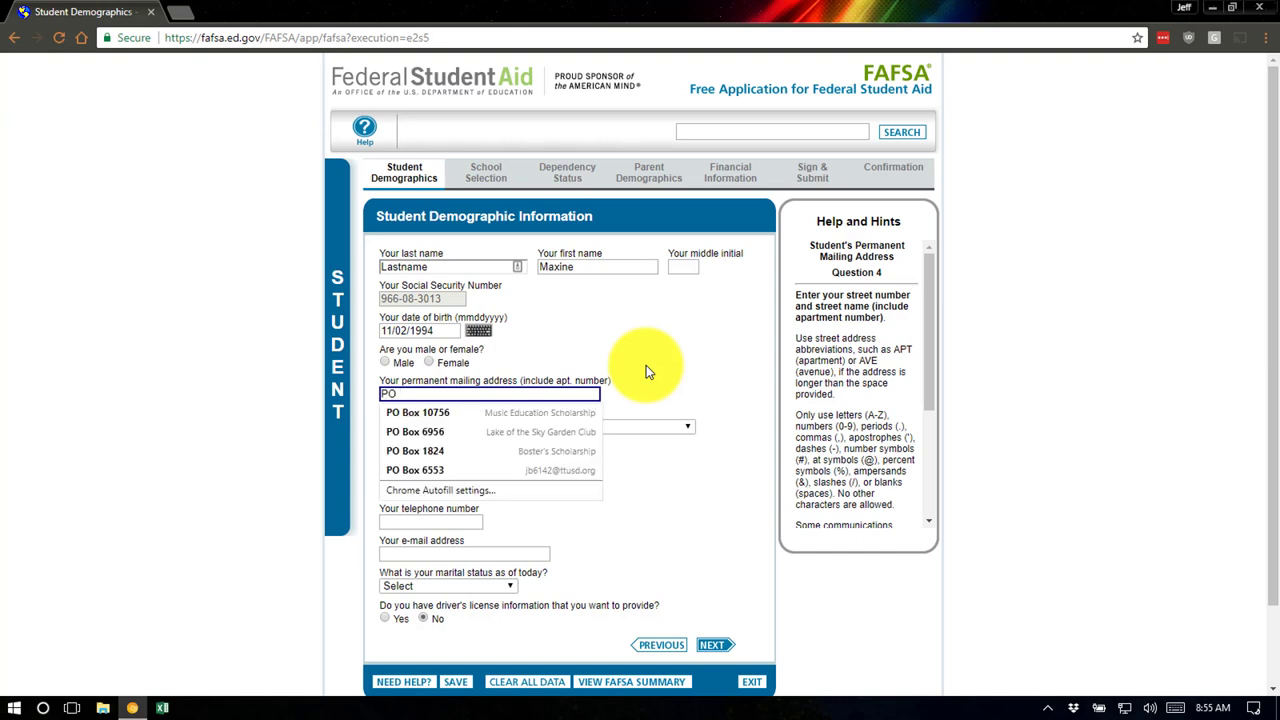
- Enter the student's street address, city and ZIP code, with the state set to California
{"action": "key", "text": "Tab"}
{"action": "type", "text": "Tahoe City"}
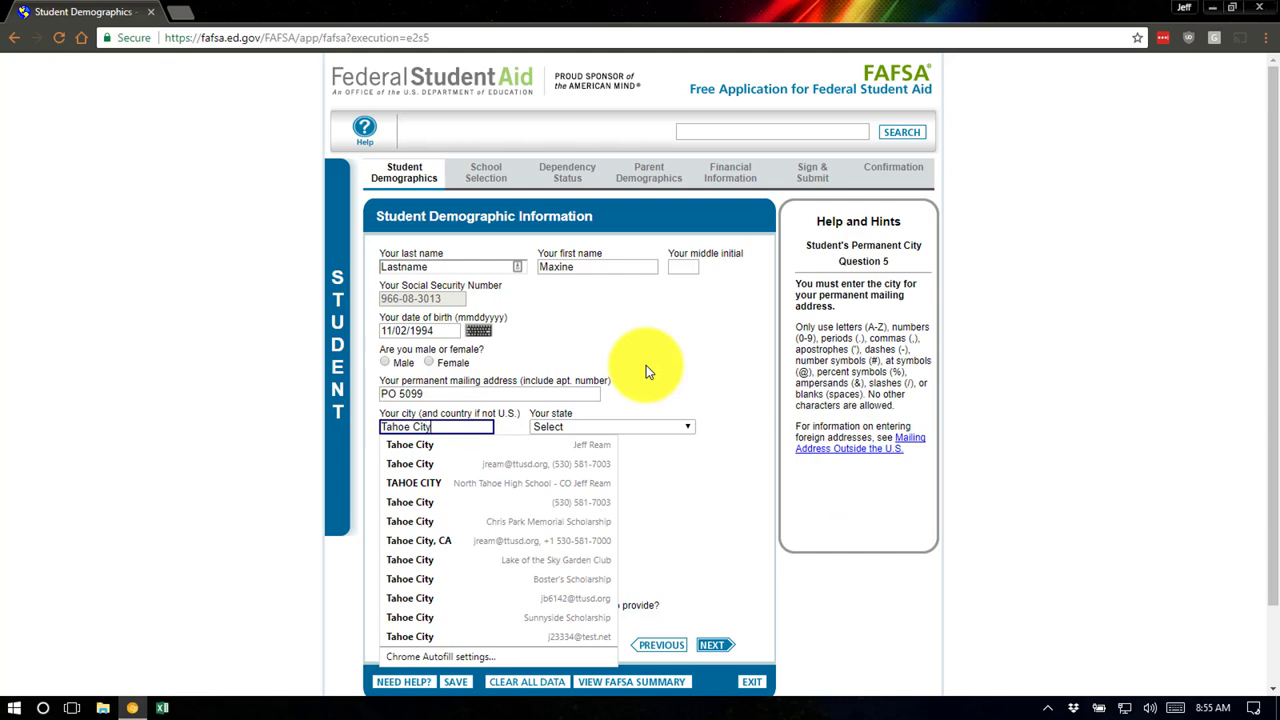
{"action": "key", "text": "Tab"}
{"action": "key", "text": "c"}
{"action": "key", "text": "Tab"}
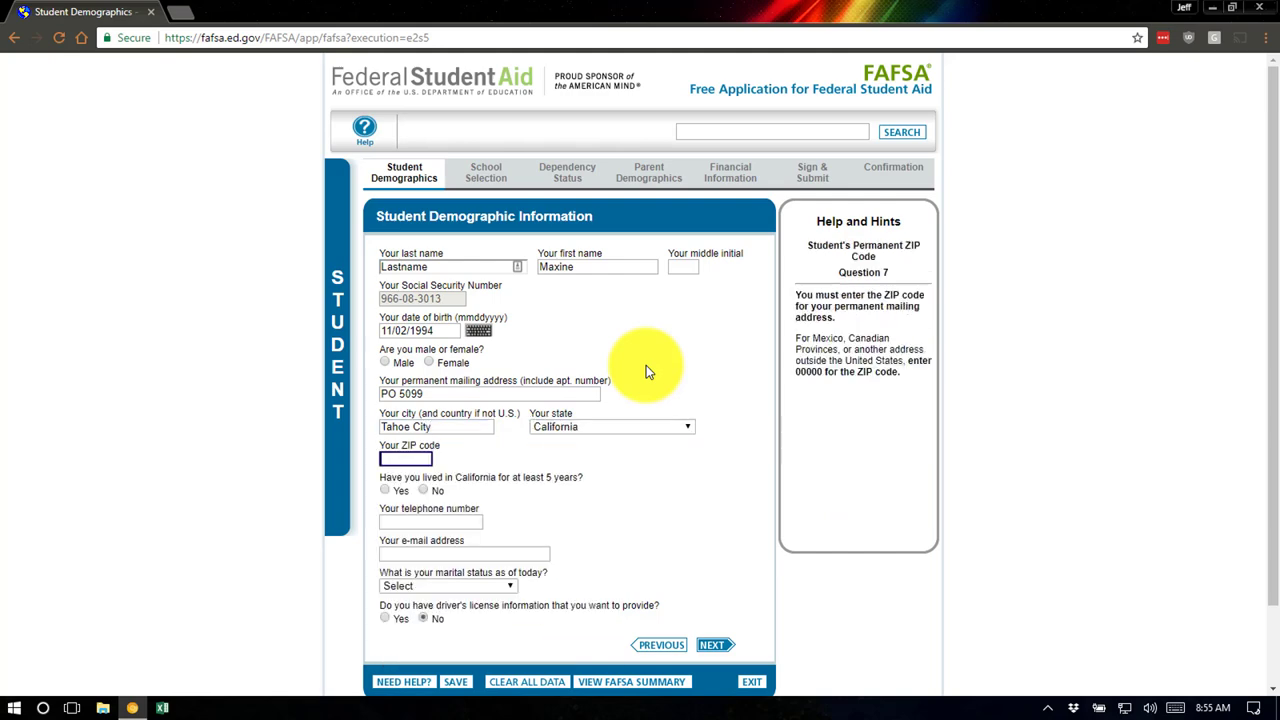
{"action": "type", "text": "96145"}
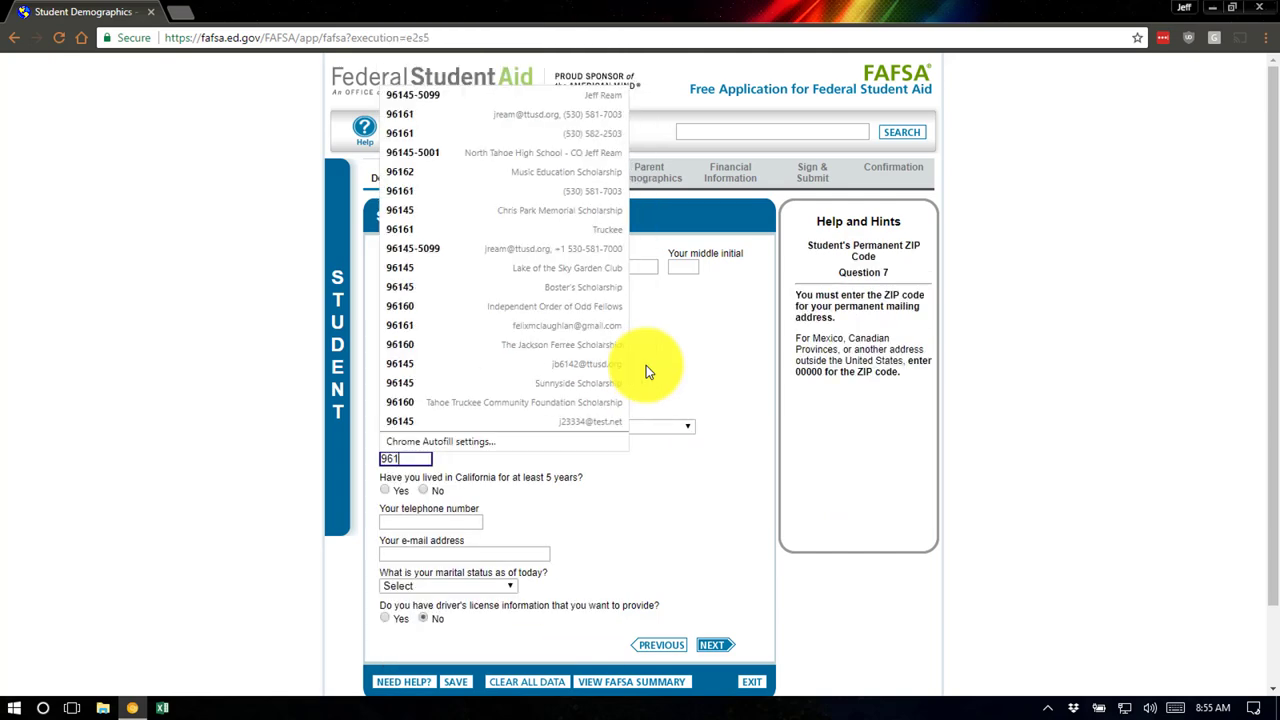
{"action": "left_click", "coordinate": [894, 386]}
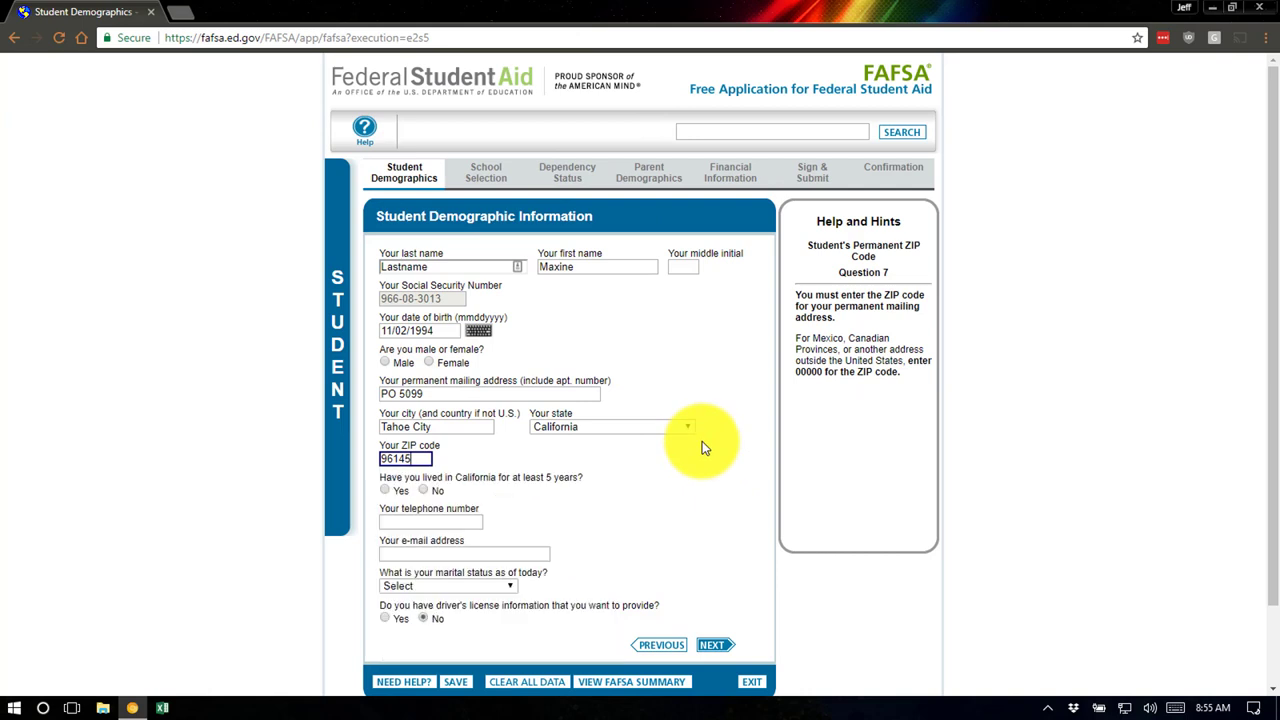
{"action": "left_click", "coordinate": [505, 522]}
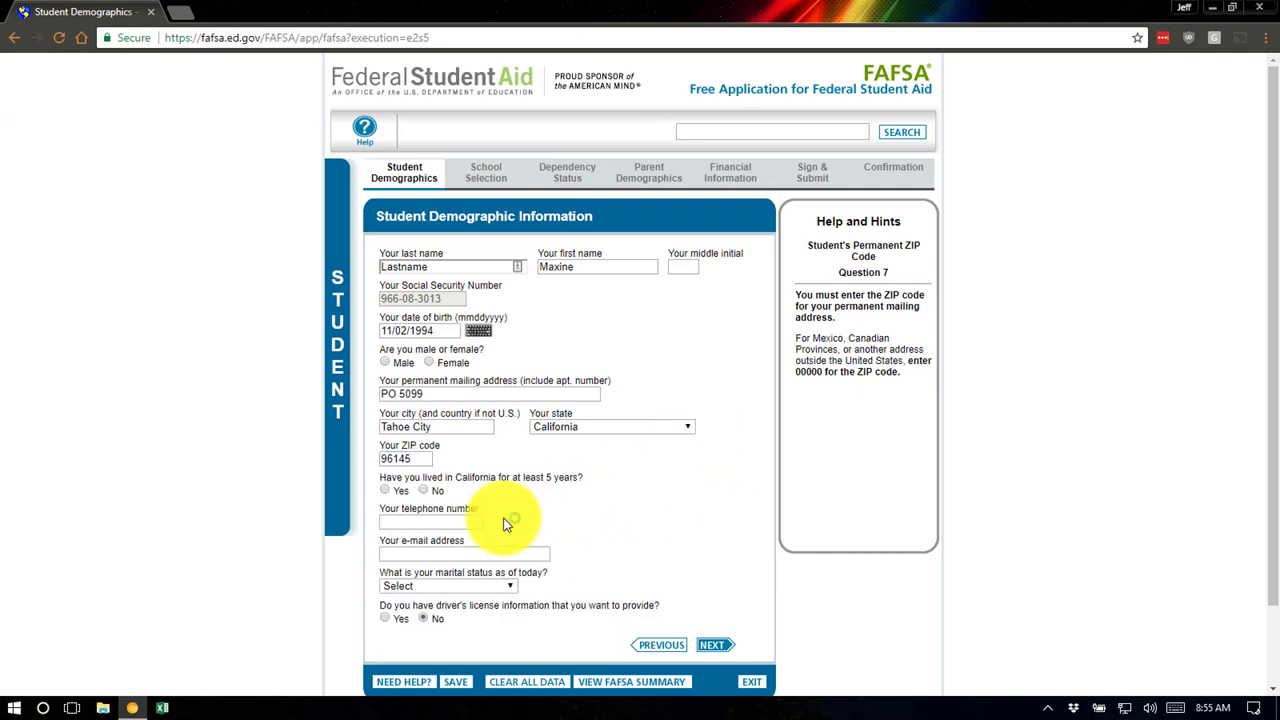
{"action": "left_click", "coordinate": [505, 523]}
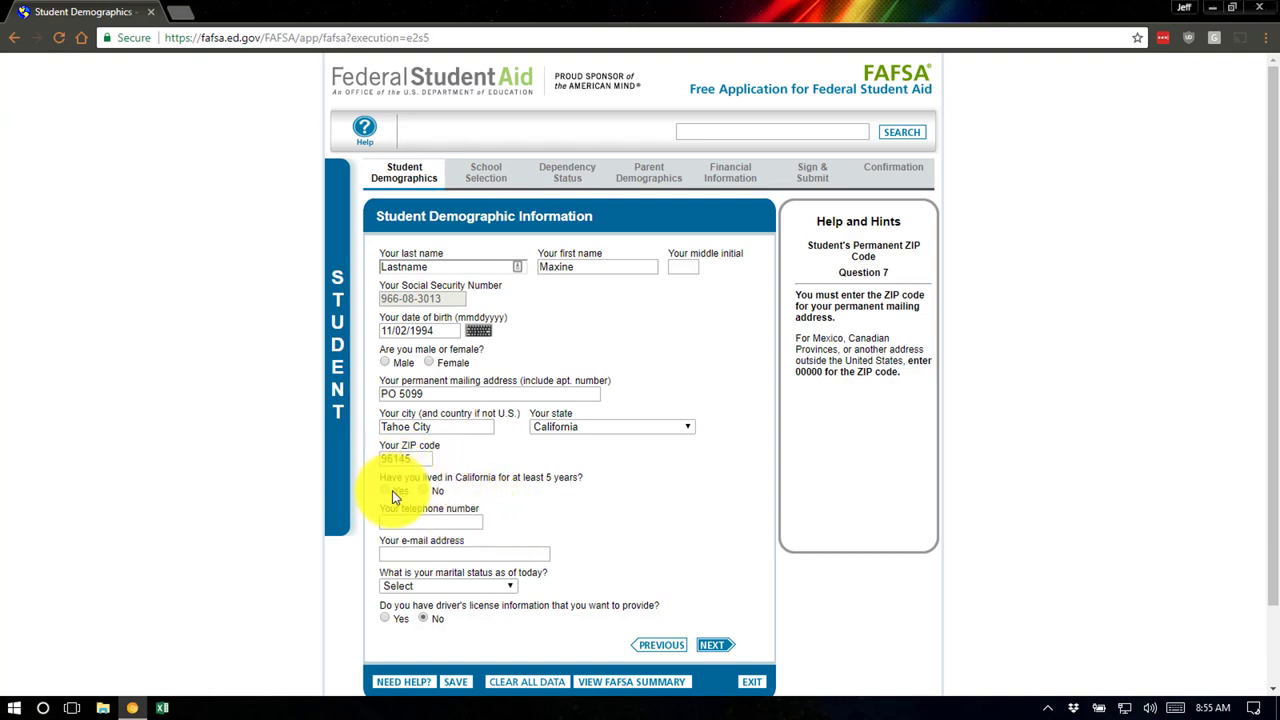
- Answer Yes to having lived in California for at least 5 years
{"action": "left_click", "coordinate": [385, 490]}
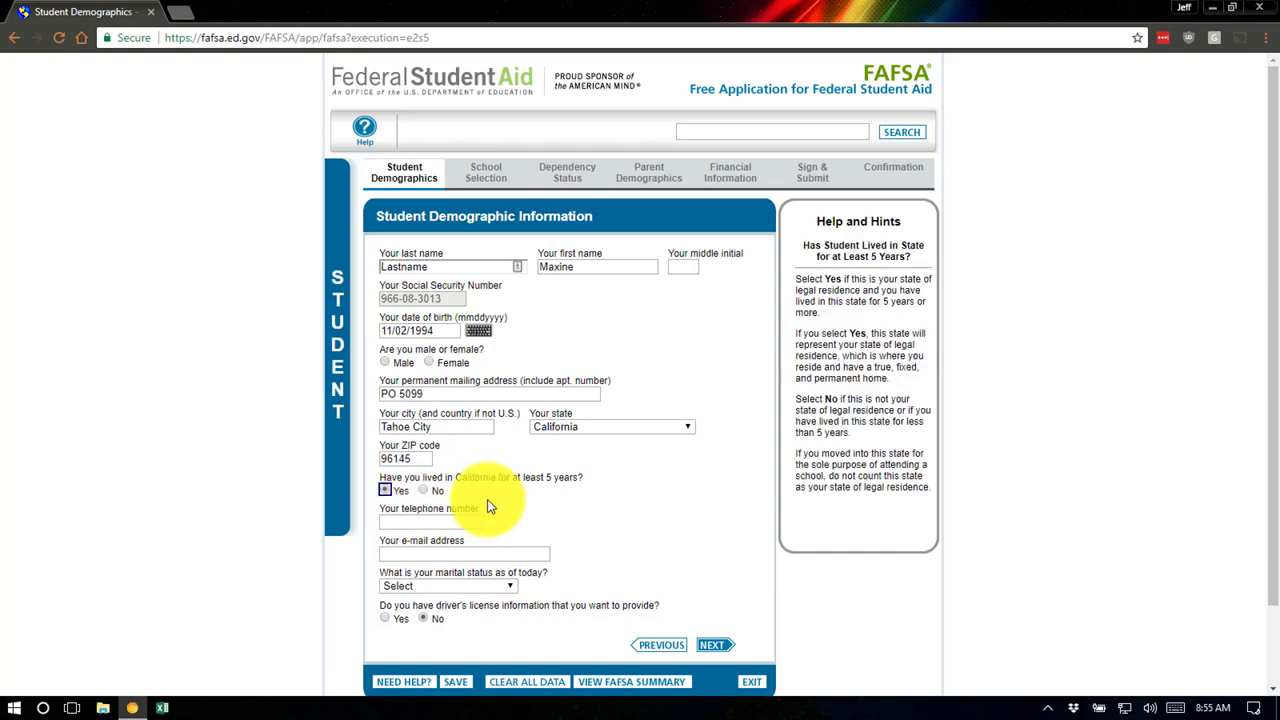
{"action": "left_click", "coordinate": [425, 490]}
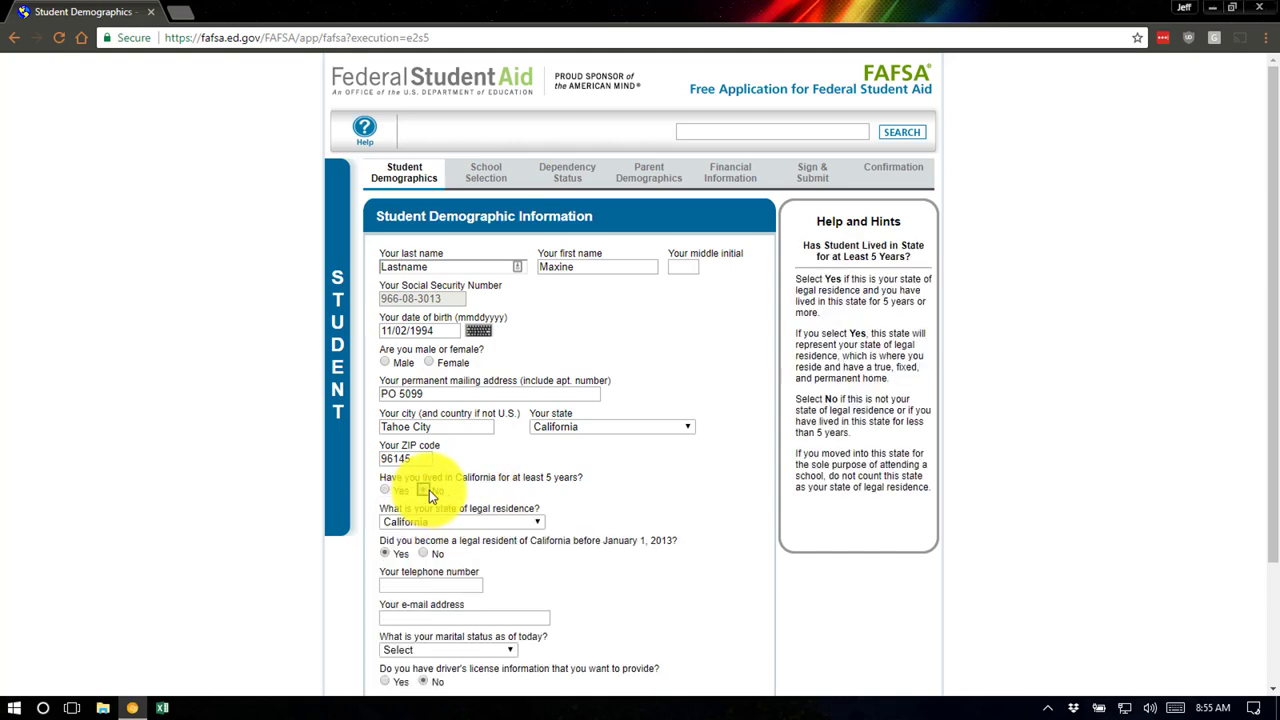
{"action": "scroll", "coordinate": [431, 549], "scroll_direction": "down", "scroll_amount": 2}
{"action": "left_click", "coordinate": [420, 367]}
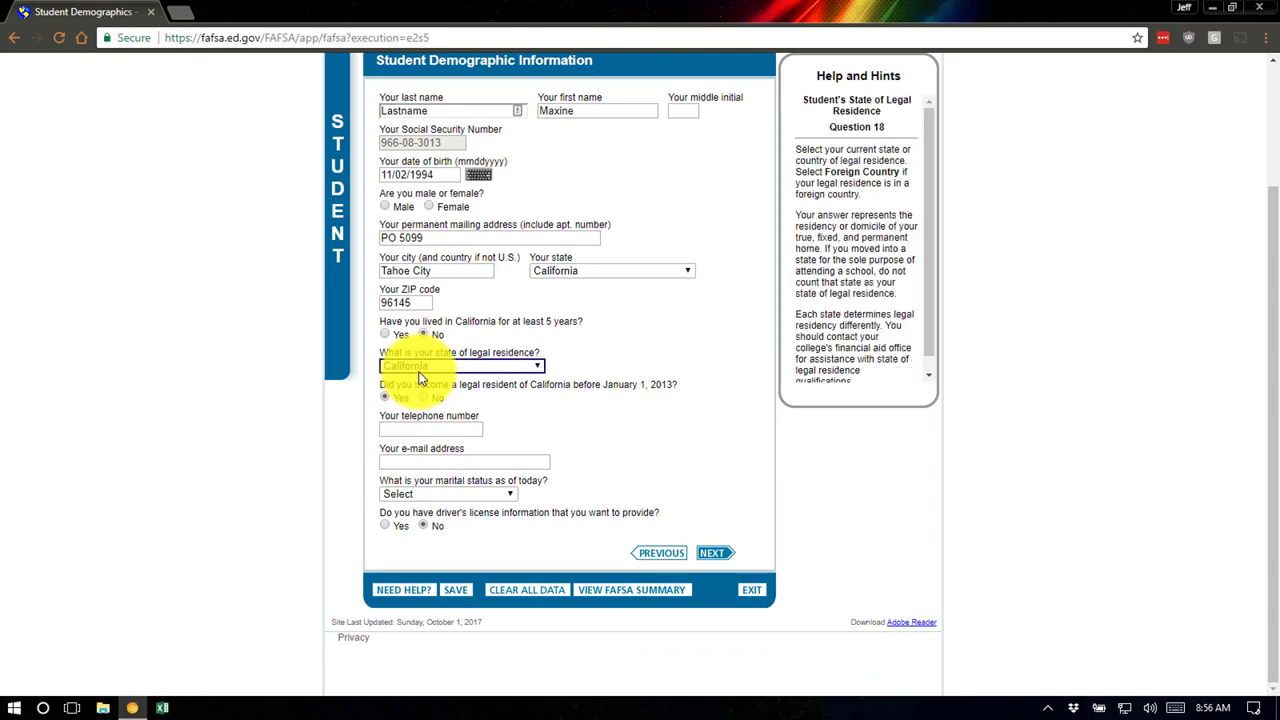
{"action": "left_click", "coordinate": [420, 372]}
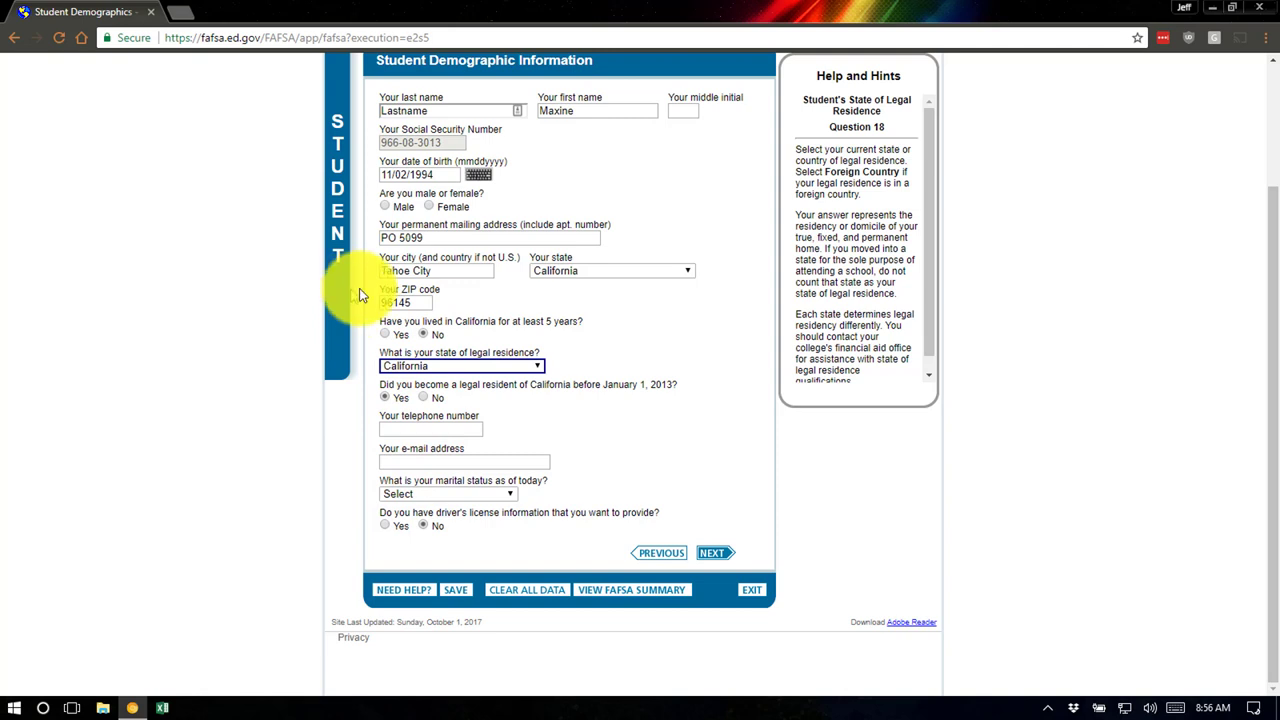
{"action": "left_click", "coordinate": [384, 335]}
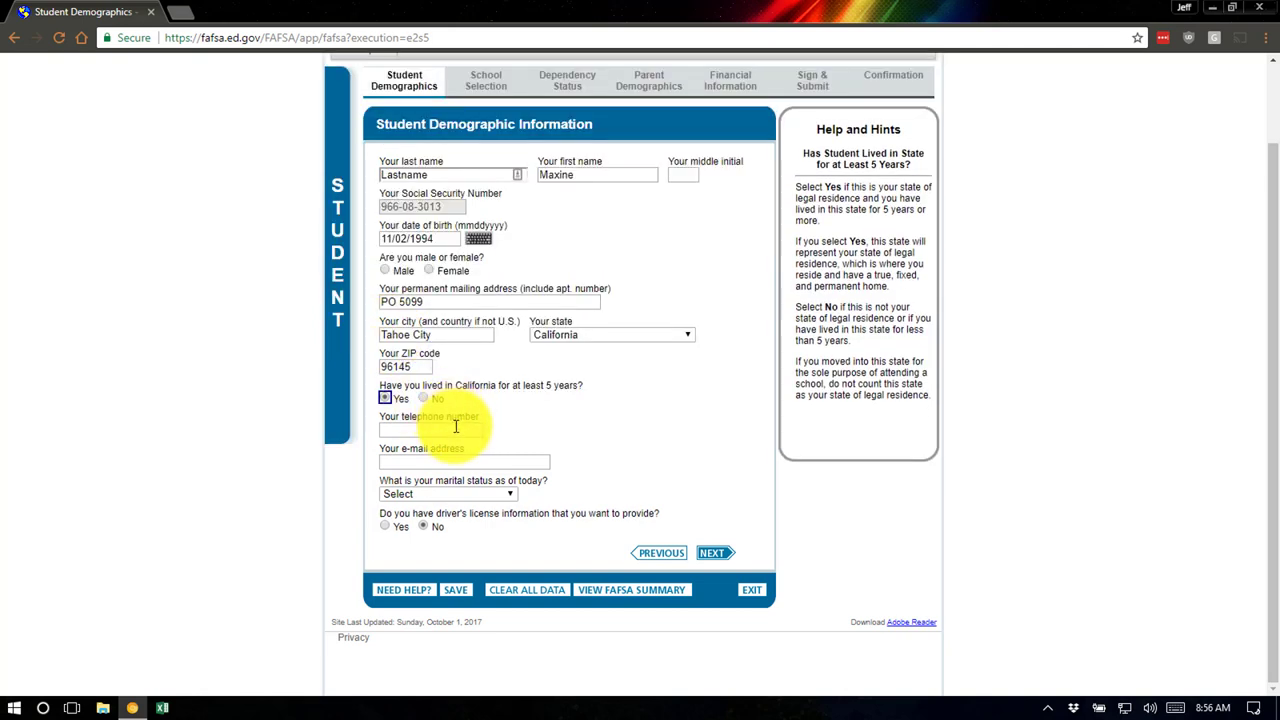
- Enter the student's telephone number and e-mail address, and re-enter the e-mail to confirm it
{"action": "left_click", "coordinate": [455, 428]}
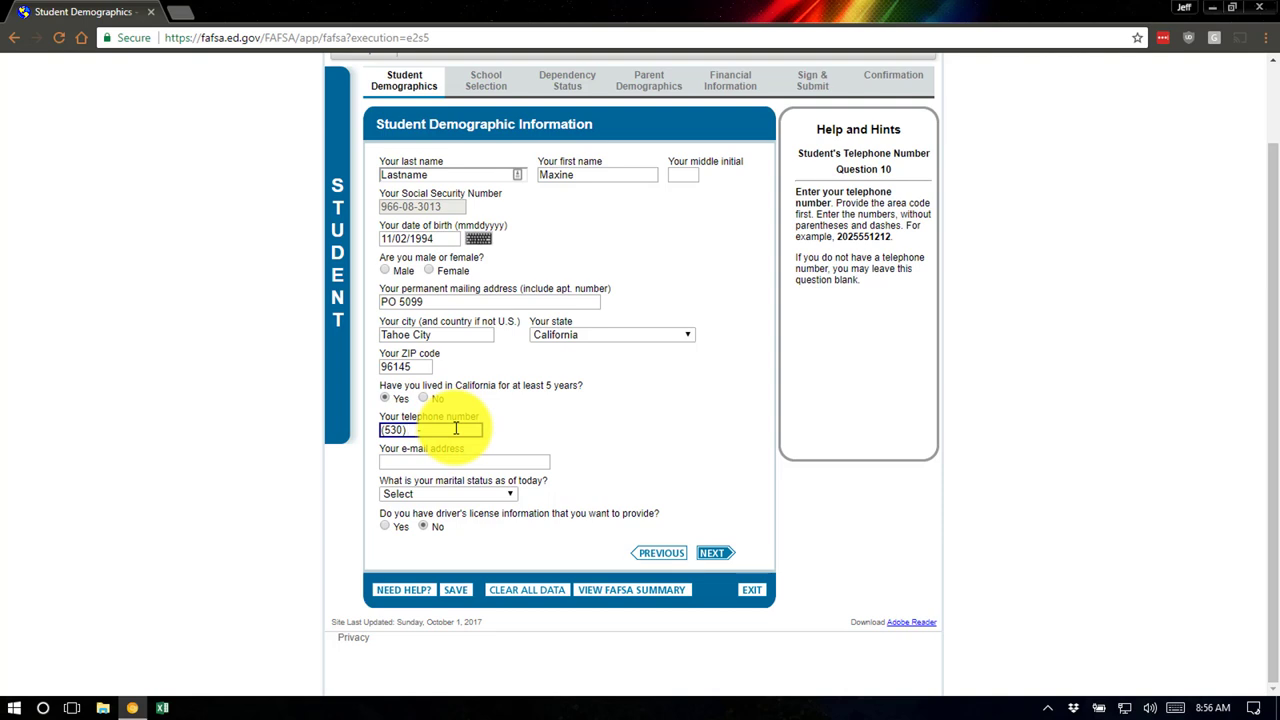
{"action": "left_click", "coordinate": [457, 462]}
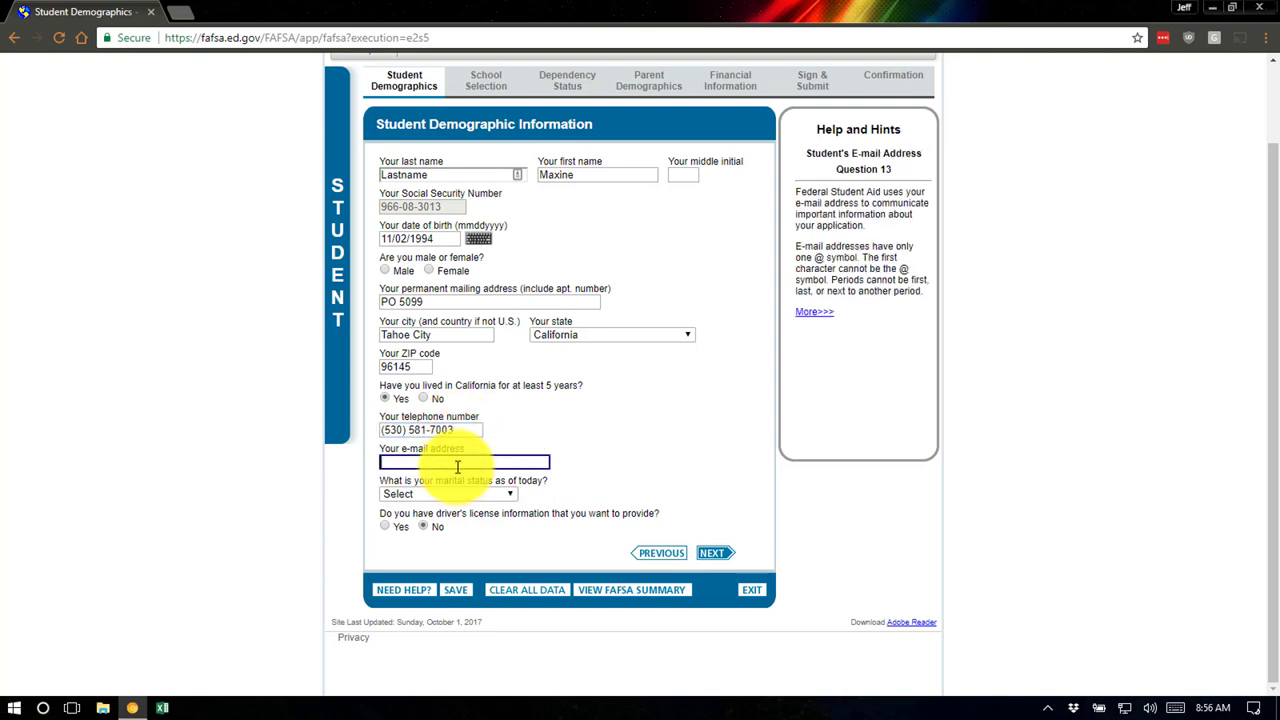
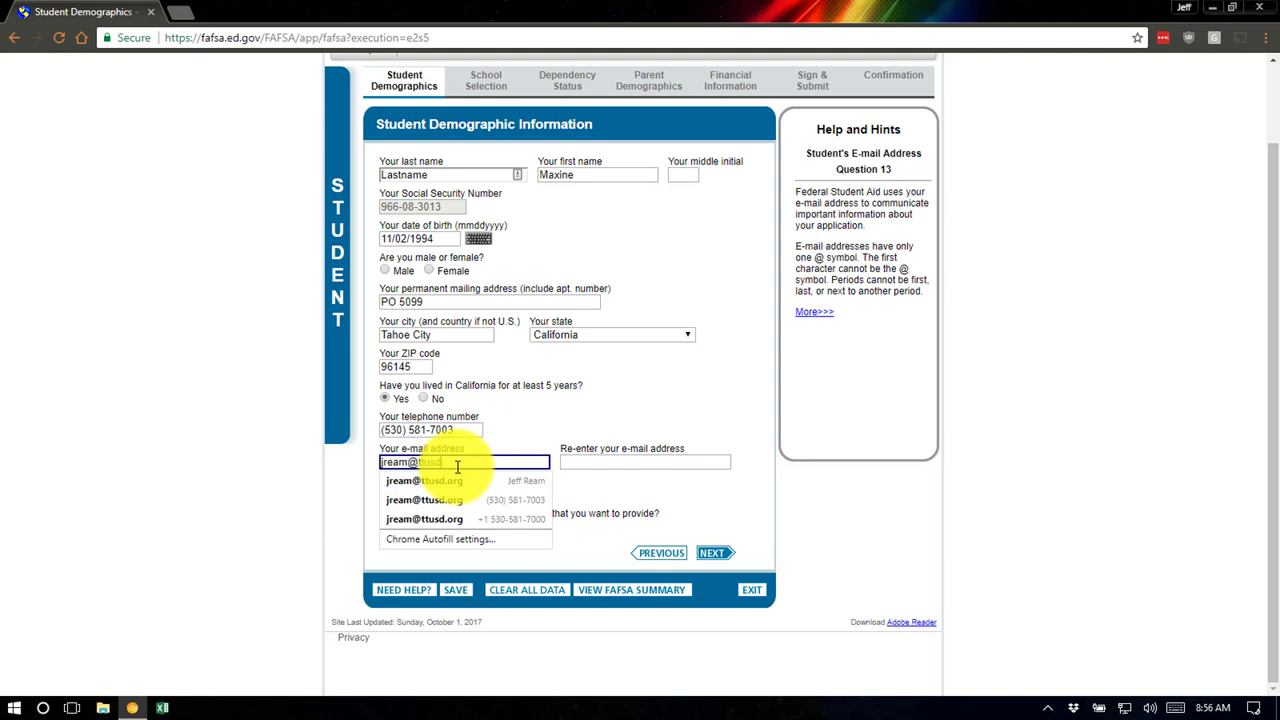
{"action": "key", "text": "Tab"}
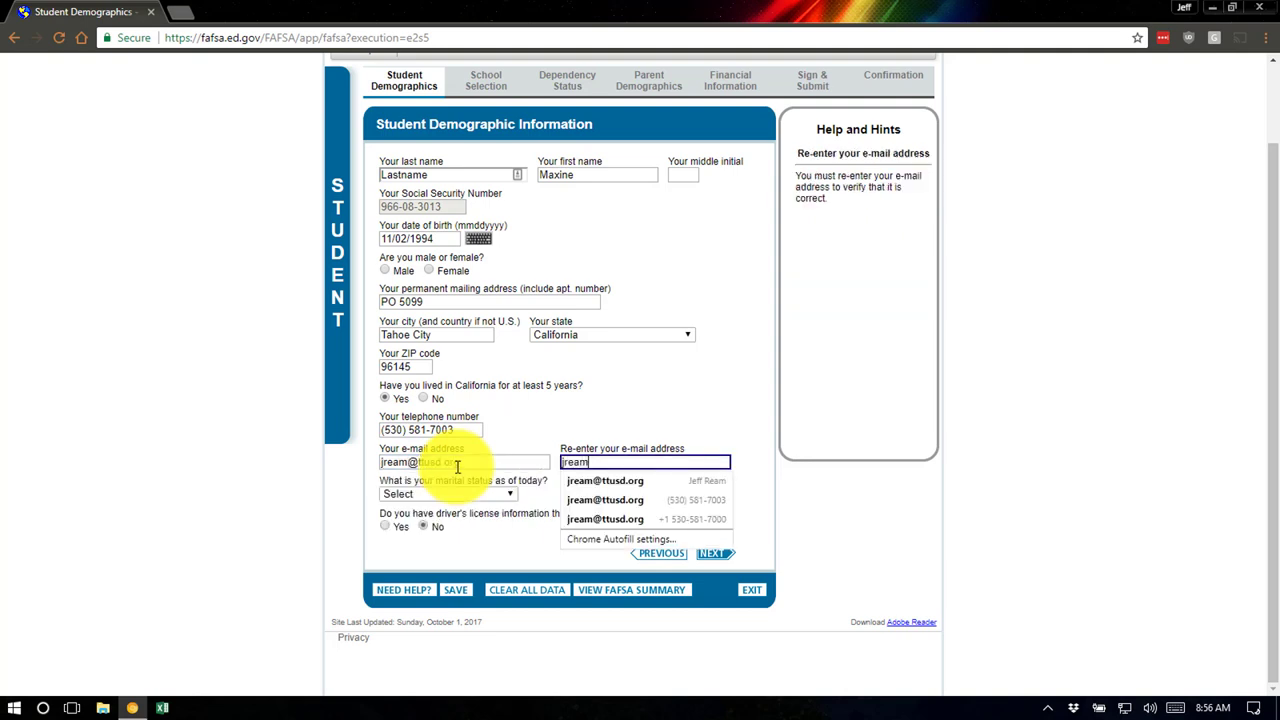
{"action": "left_click", "coordinate": [500, 425]}
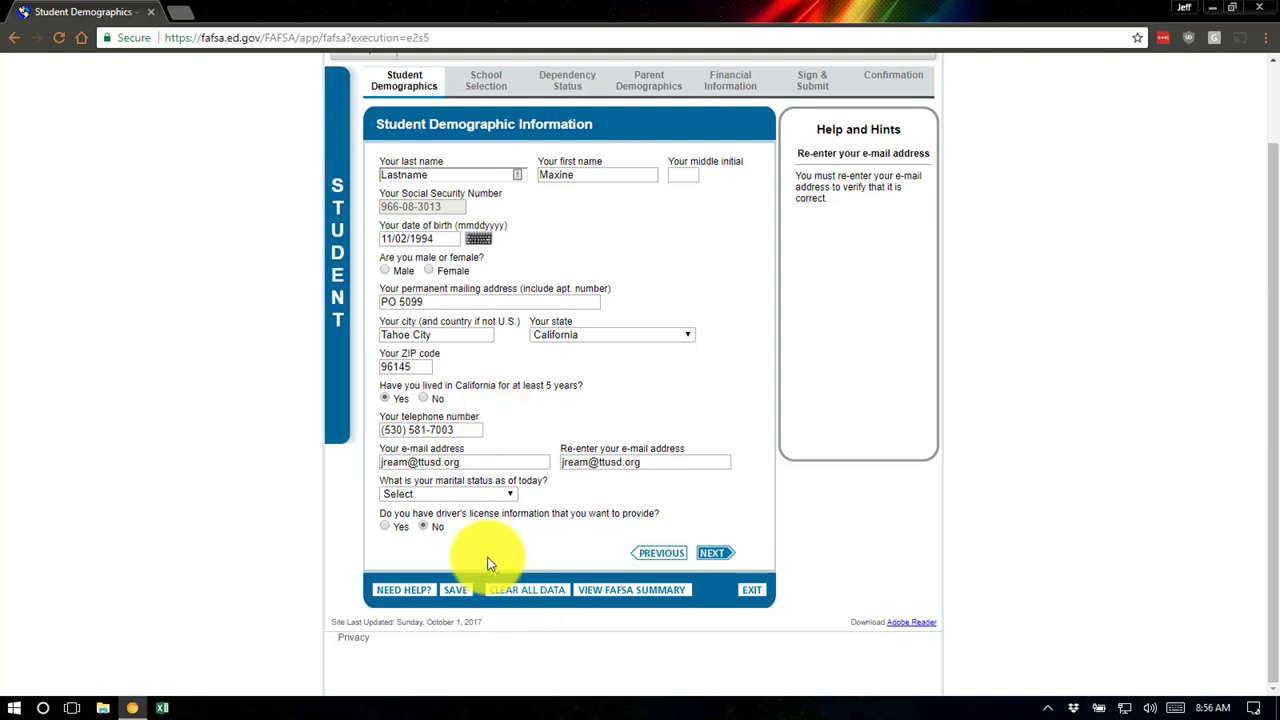
- Set marital status to I am single, answer No for driver's license, and submit the page
{"action": "left_click", "coordinate": [448, 500]}
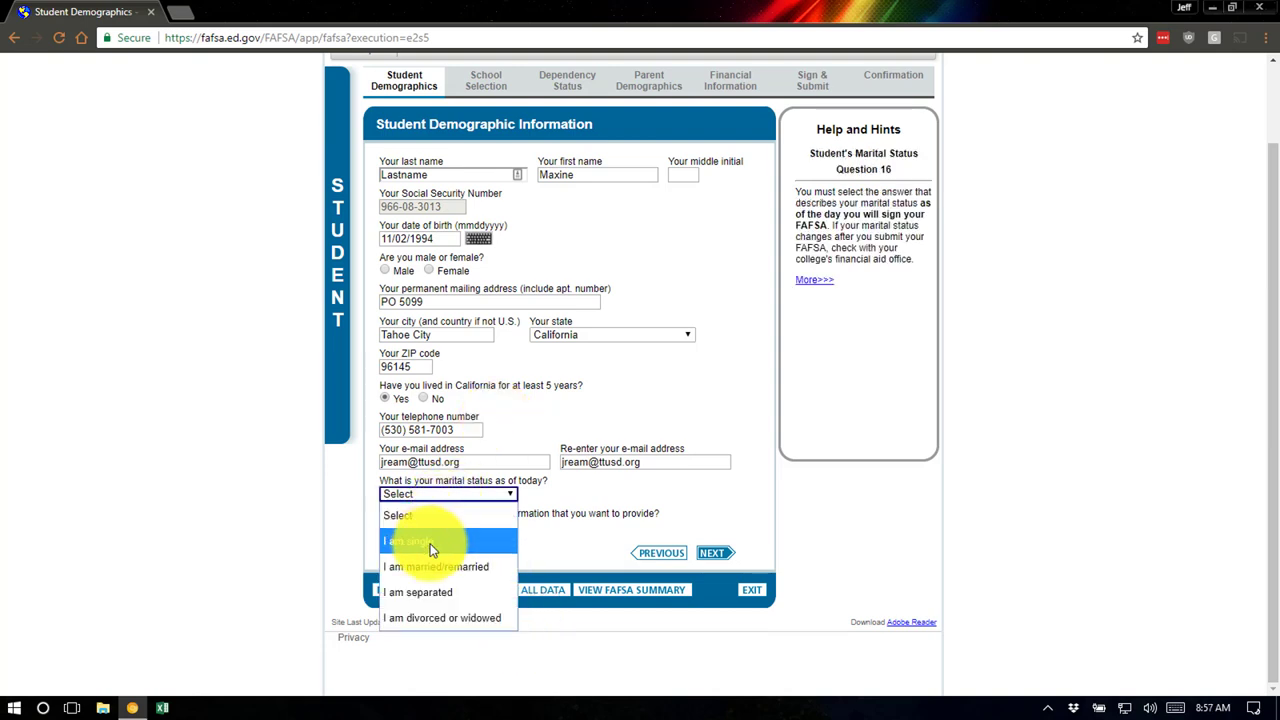
{"action": "left_click", "coordinate": [431, 541]}
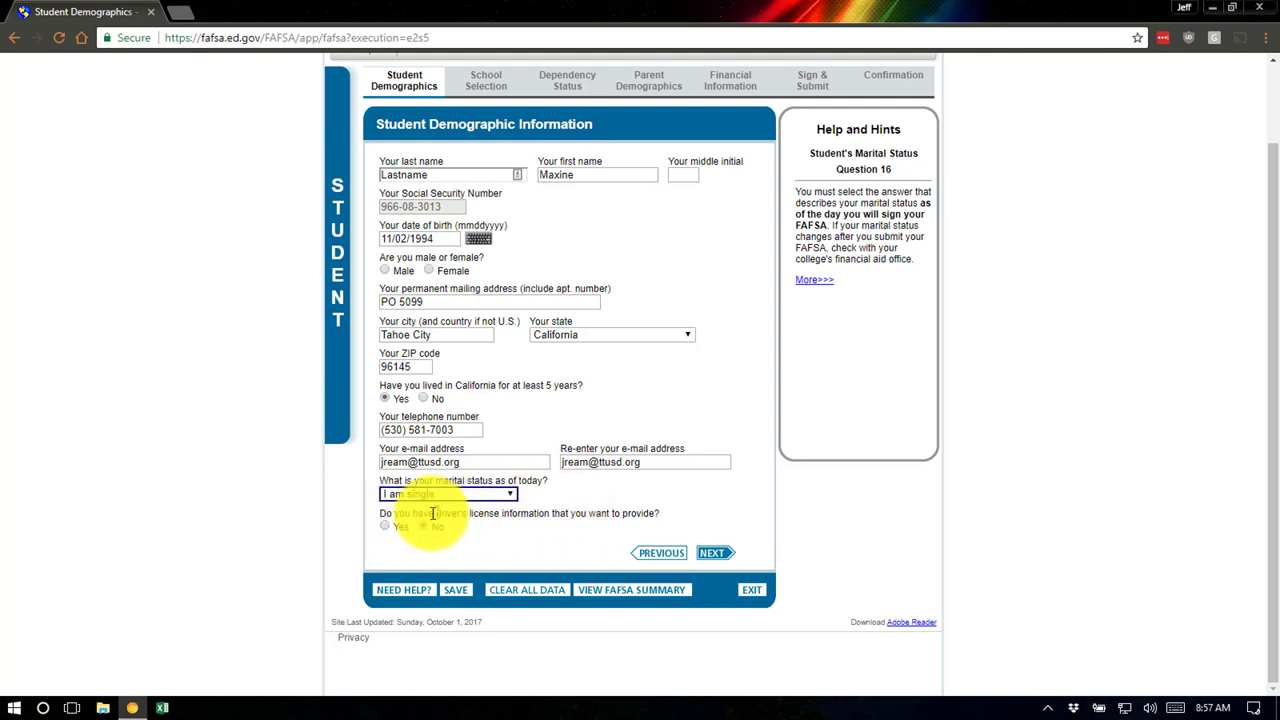
{"action": "left_click", "coordinate": [386, 526]}
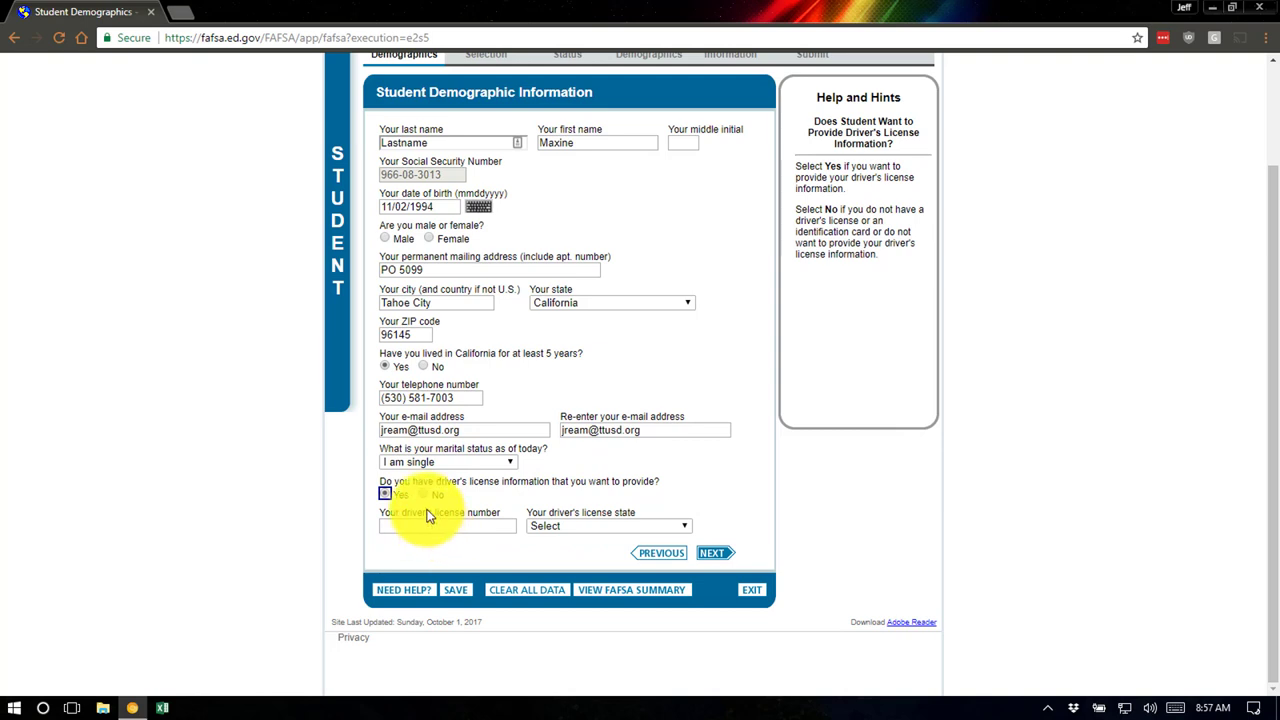
{"action": "left_click", "coordinate": [423, 494]}
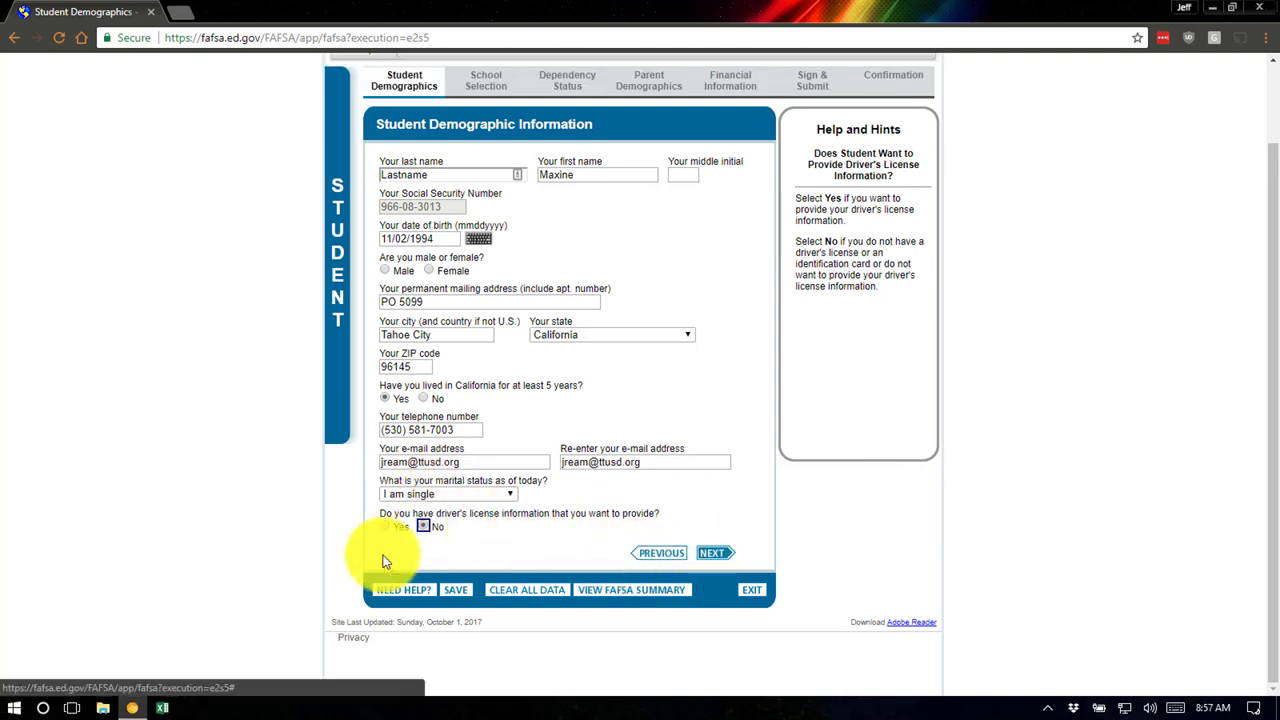
{"action": "left_click", "coordinate": [726, 556]}
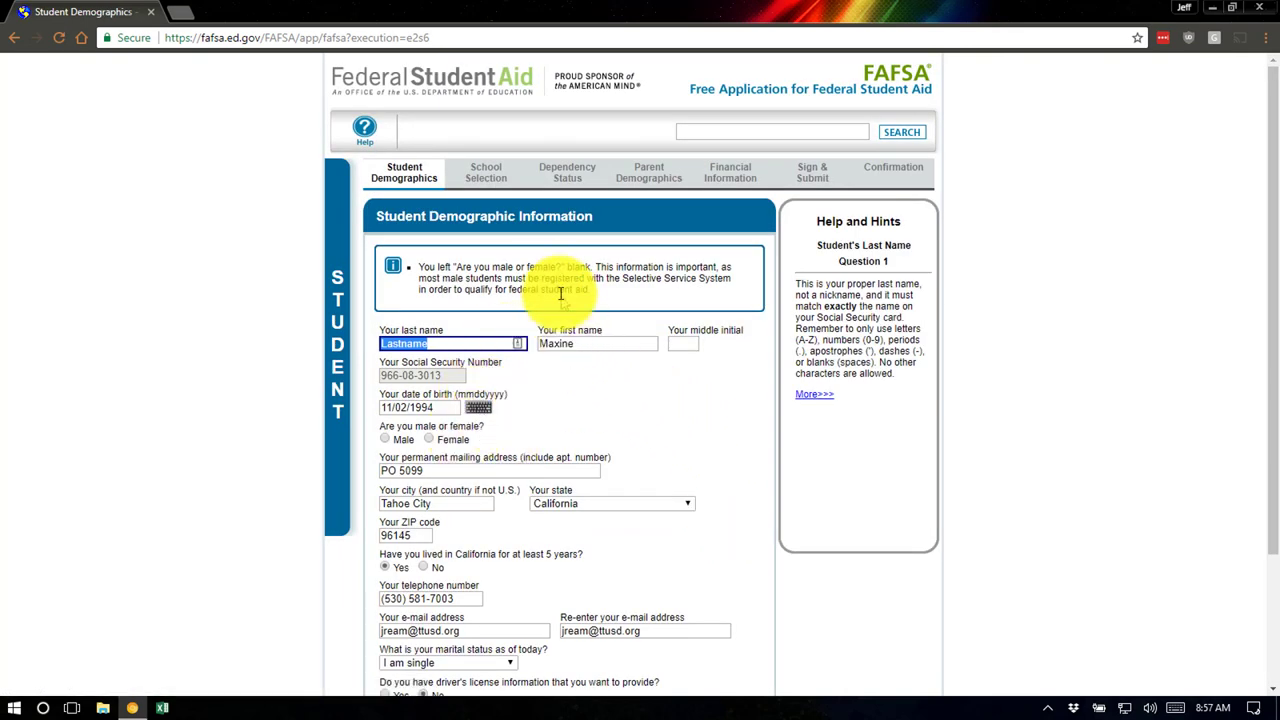
- Highlight the blank male/female warning message to read it
{"action": "left_click_drag", "start_coordinate": [420, 267], "coordinate": [598, 268]}
{"action": "left_click", "coordinate": [600, 272]}
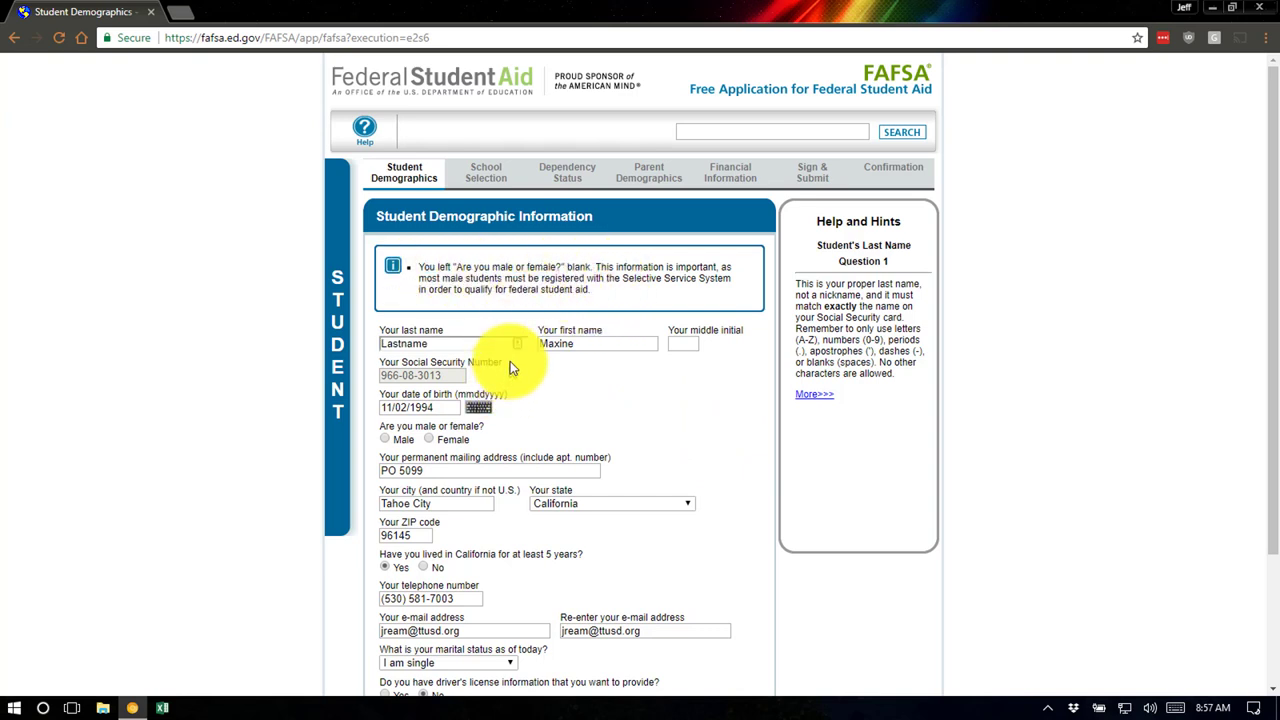
{"action": "triple_click", "coordinate": [614, 271]}
{"action": "left_click", "coordinate": [643, 283]}
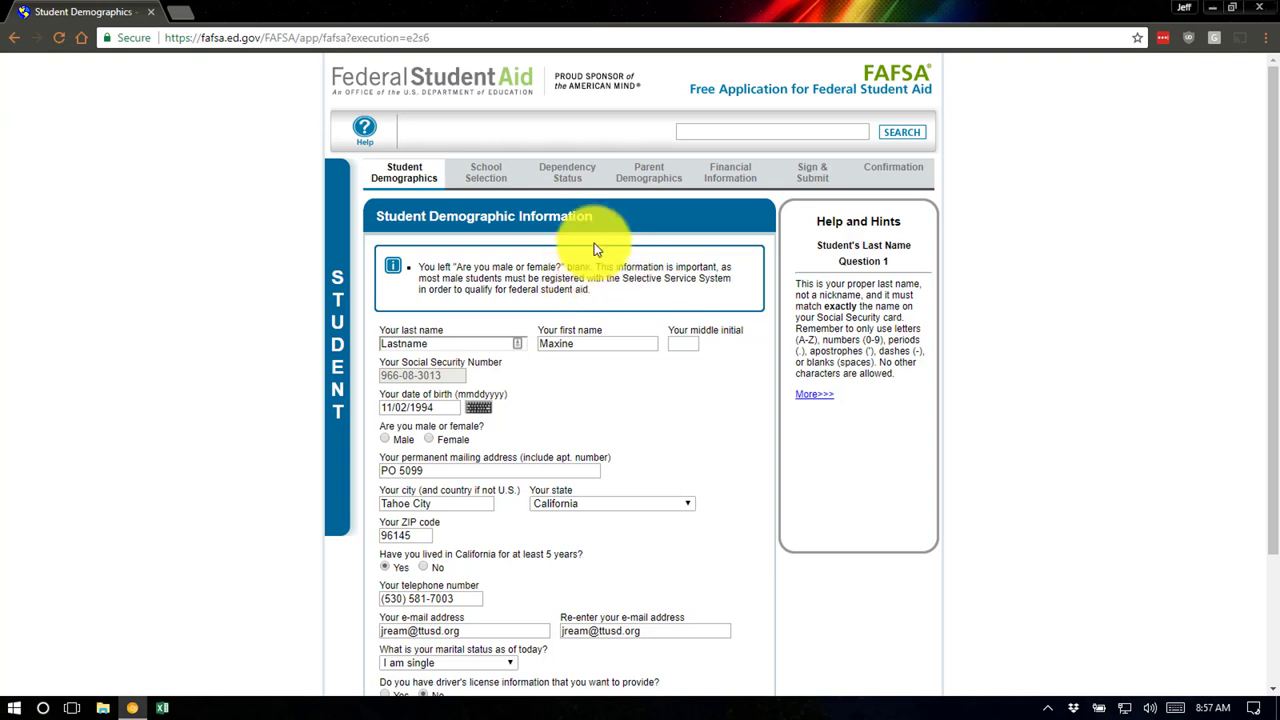
- Mark the student as Male and continue to the Student Eligibility page
{"action": "left_click", "coordinate": [389, 437]}
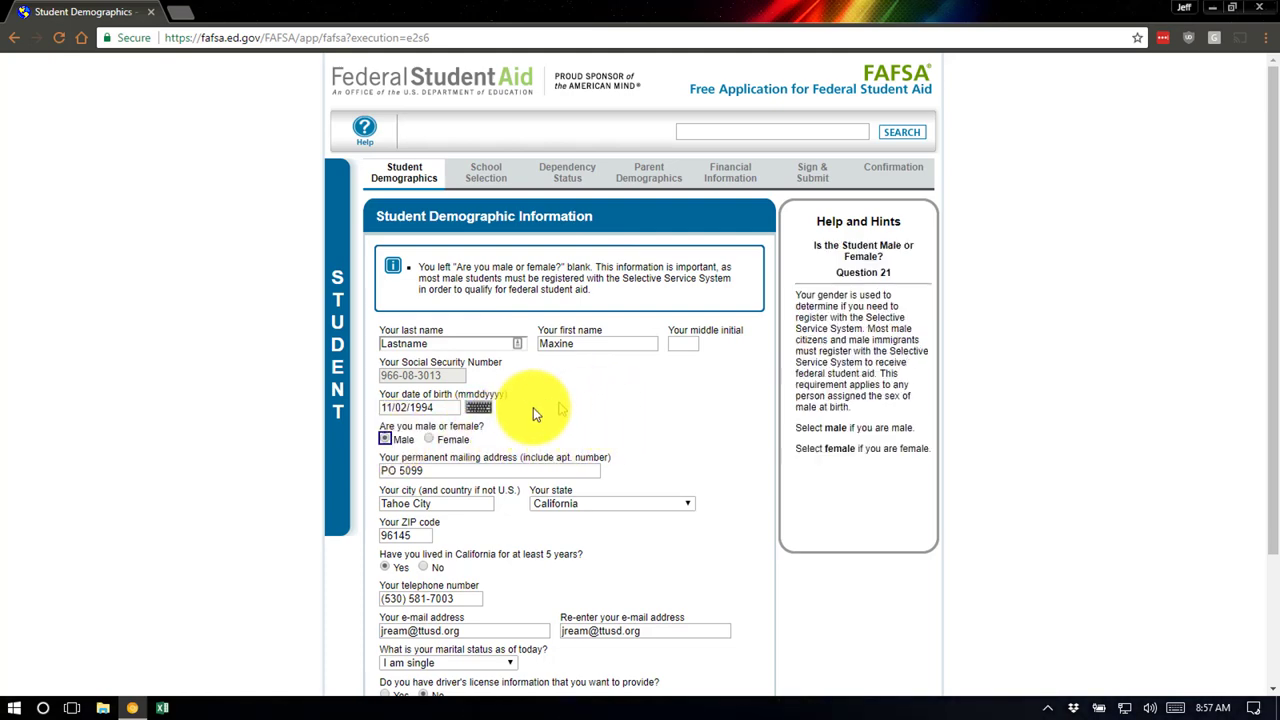
{"action": "scroll", "coordinate": [531, 464], "scroll_direction": "down", "scroll_amount": 2}
{"action": "left_click", "coordinate": [712, 553]}
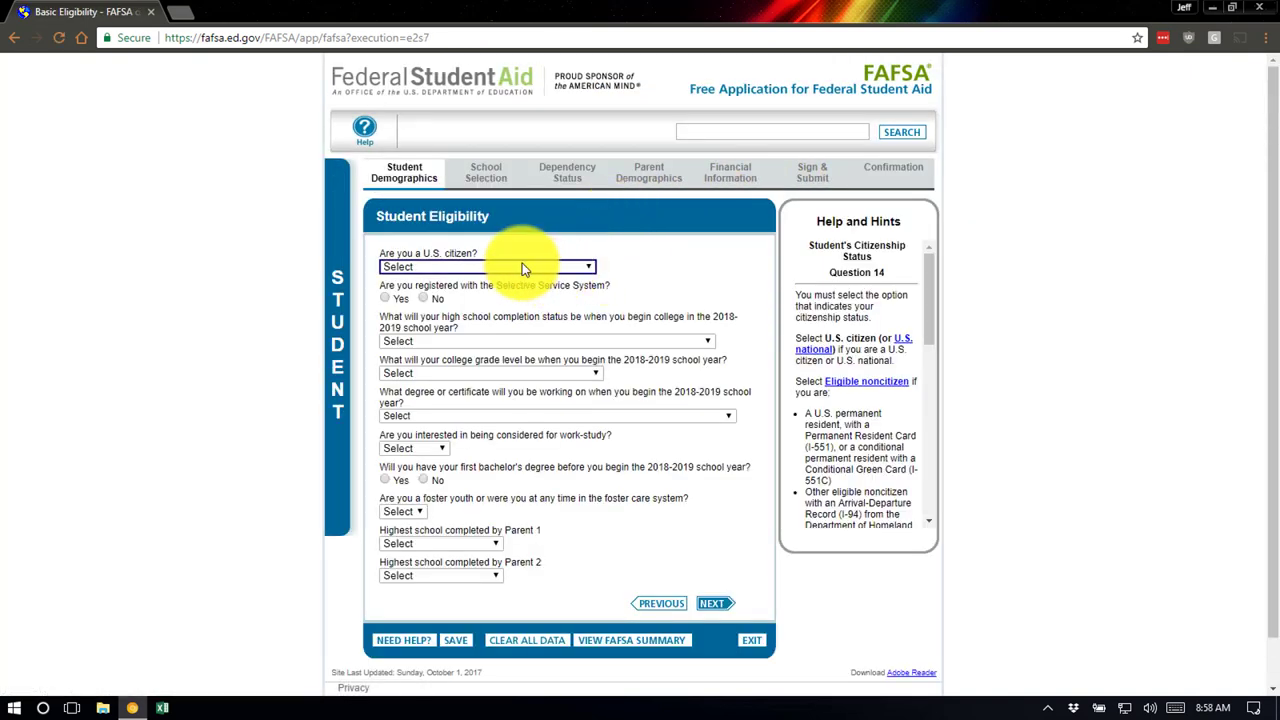
{"action": "left_click", "coordinate": [522, 267]}
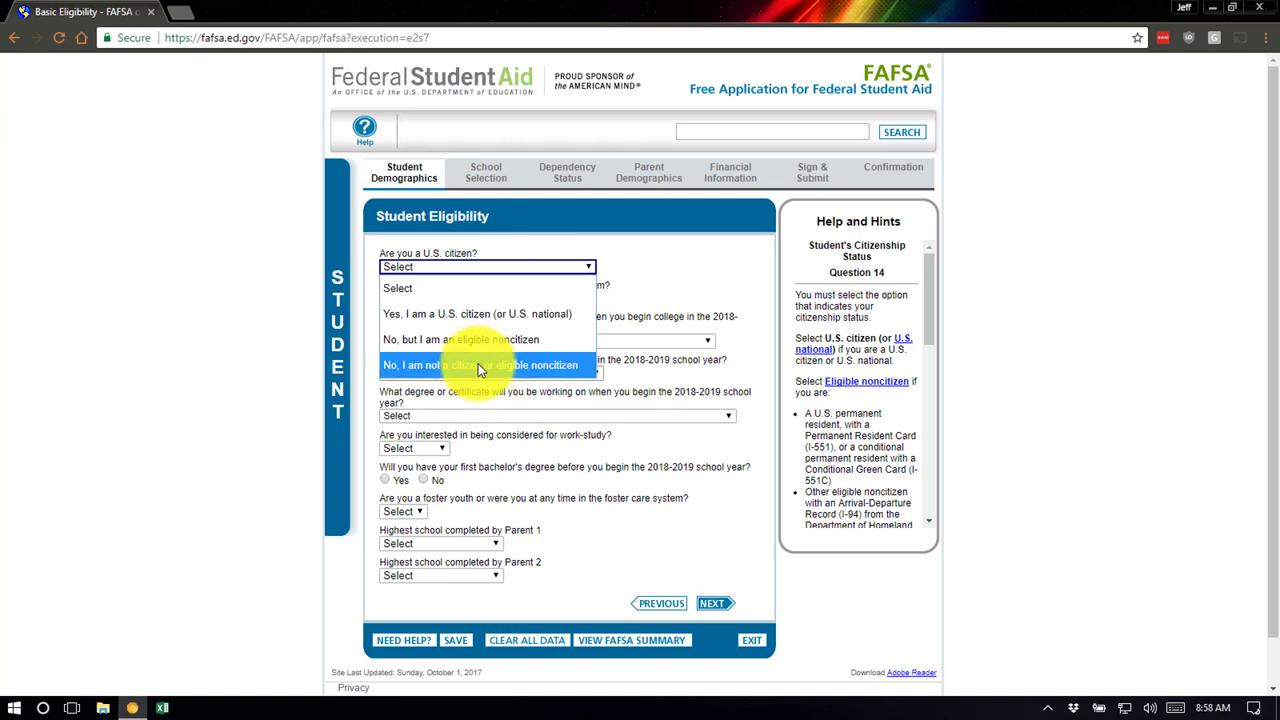
- Set the citizenship answer to 'Yes, I am a U.S. citizen (or U.S. national)'
{"action": "left_click", "coordinate": [857, 430]}
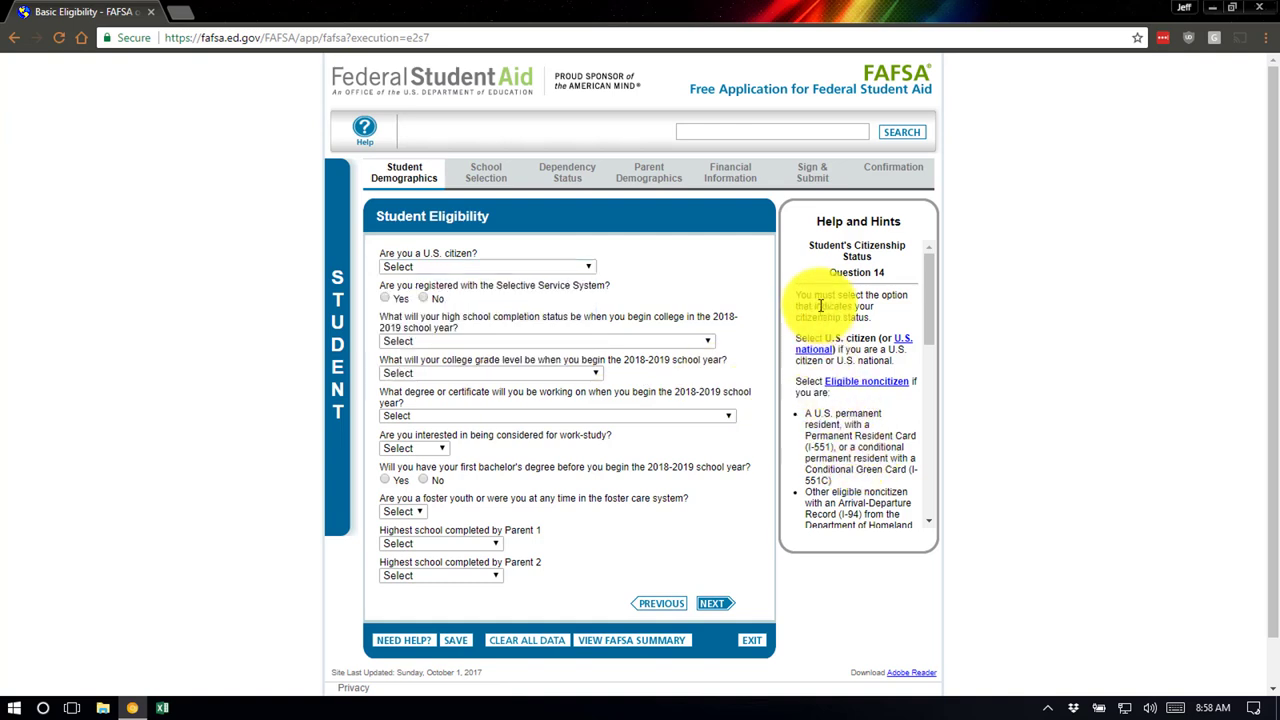
{"action": "scroll", "coordinate": [829, 371], "scroll_direction": "down", "scroll_amount": 1}
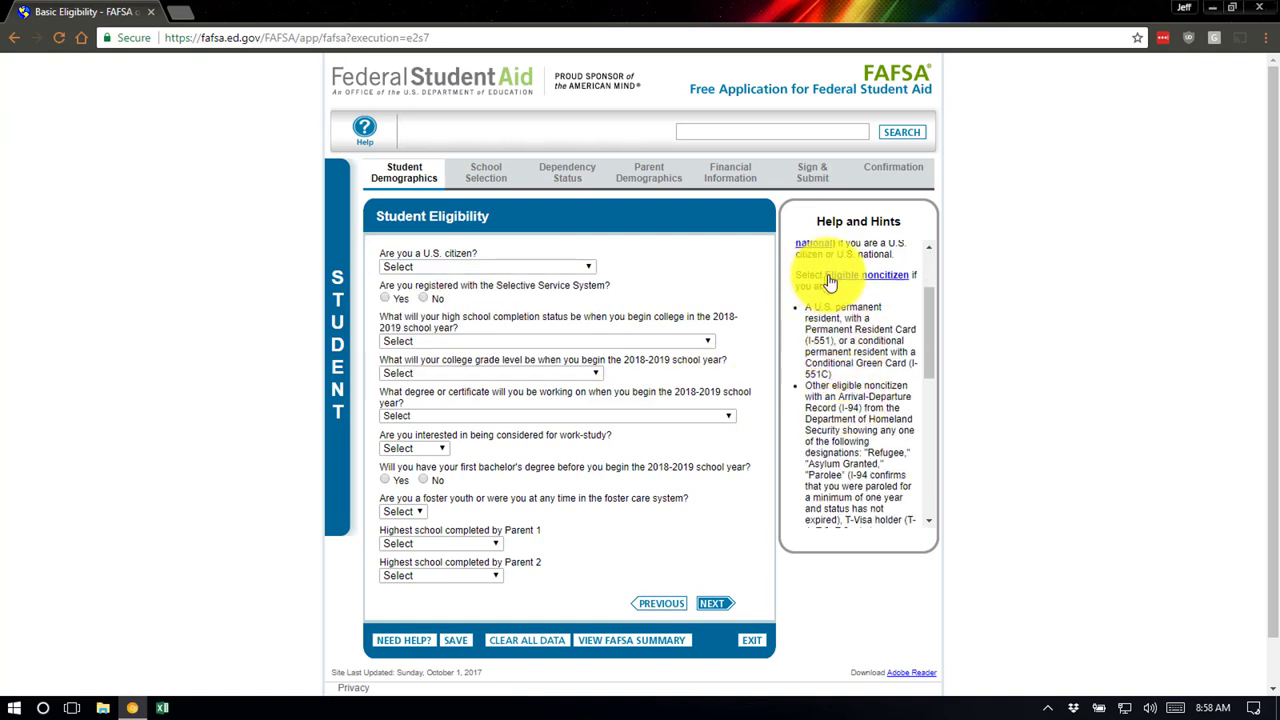
{"action": "scroll", "coordinate": [857, 312], "scroll_direction": "down", "scroll_amount": 1}
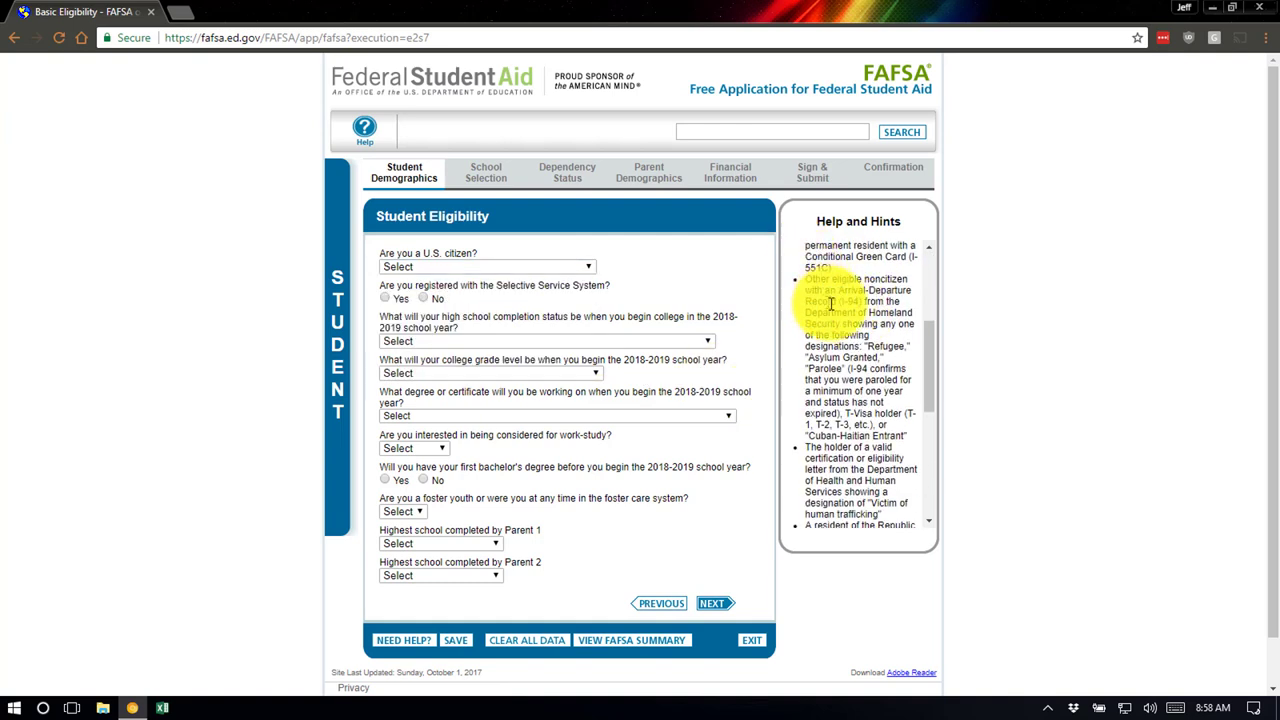
{"action": "scroll", "coordinate": [830, 303], "scroll_direction": "down", "scroll_amount": 4}
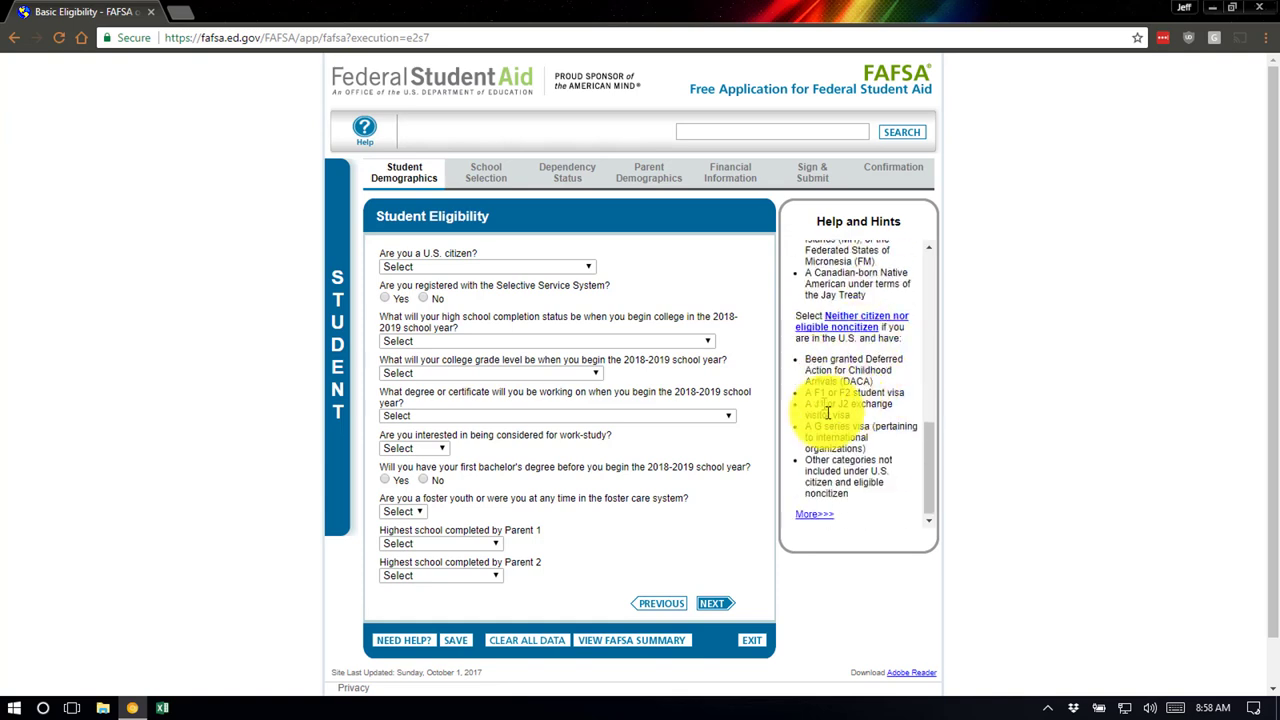
{"action": "left_click", "coordinate": [480, 266]}
{"action": "left_click", "coordinate": [458, 366]}
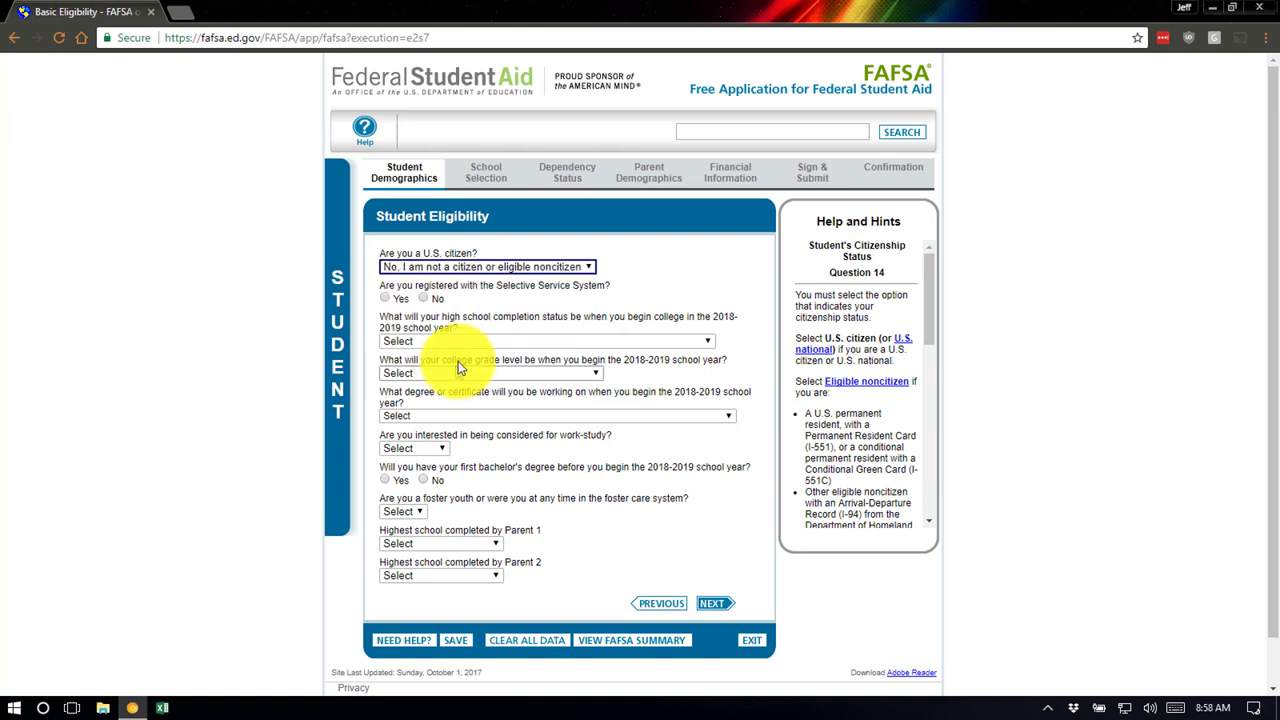
{"action": "left_click", "coordinate": [550, 266]}
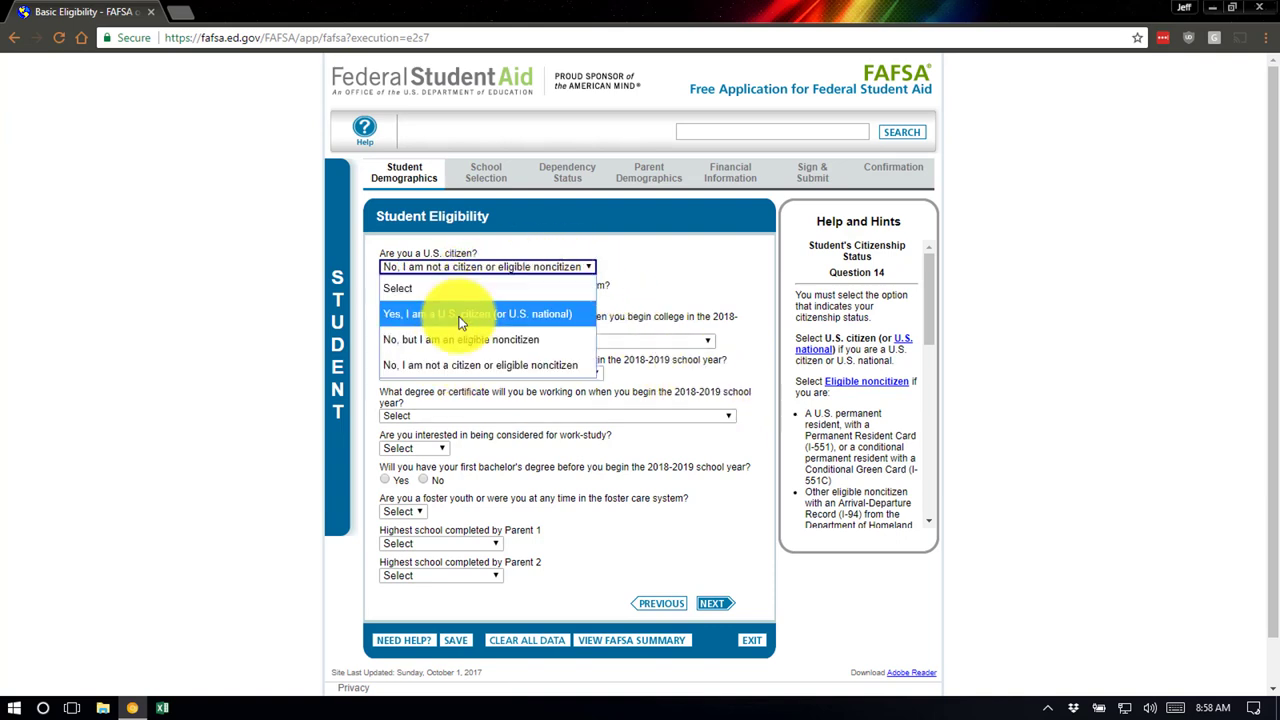
{"action": "left_click", "coordinate": [460, 314]}
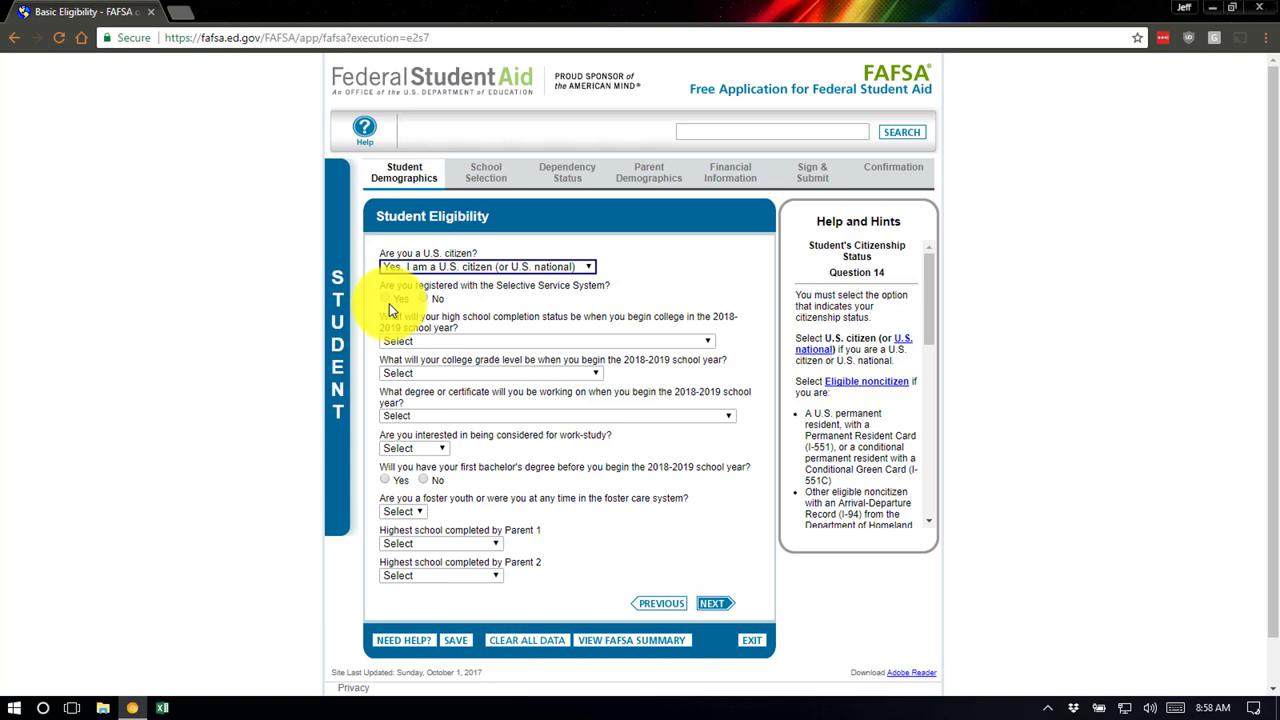
- Answer No to Selective Service registration and check Register me
{"action": "left_click", "coordinate": [392, 294]}
{"action": "left_click", "coordinate": [426, 297]}
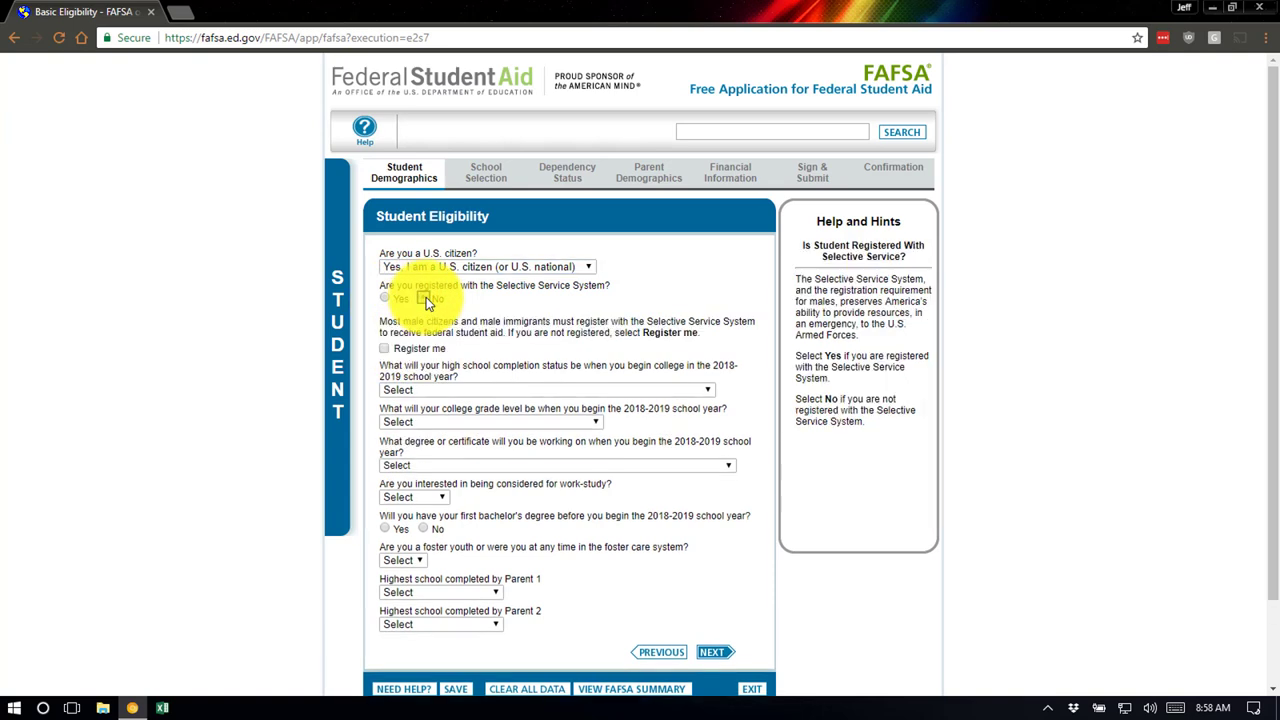
{"action": "left_click", "coordinate": [385, 349]}
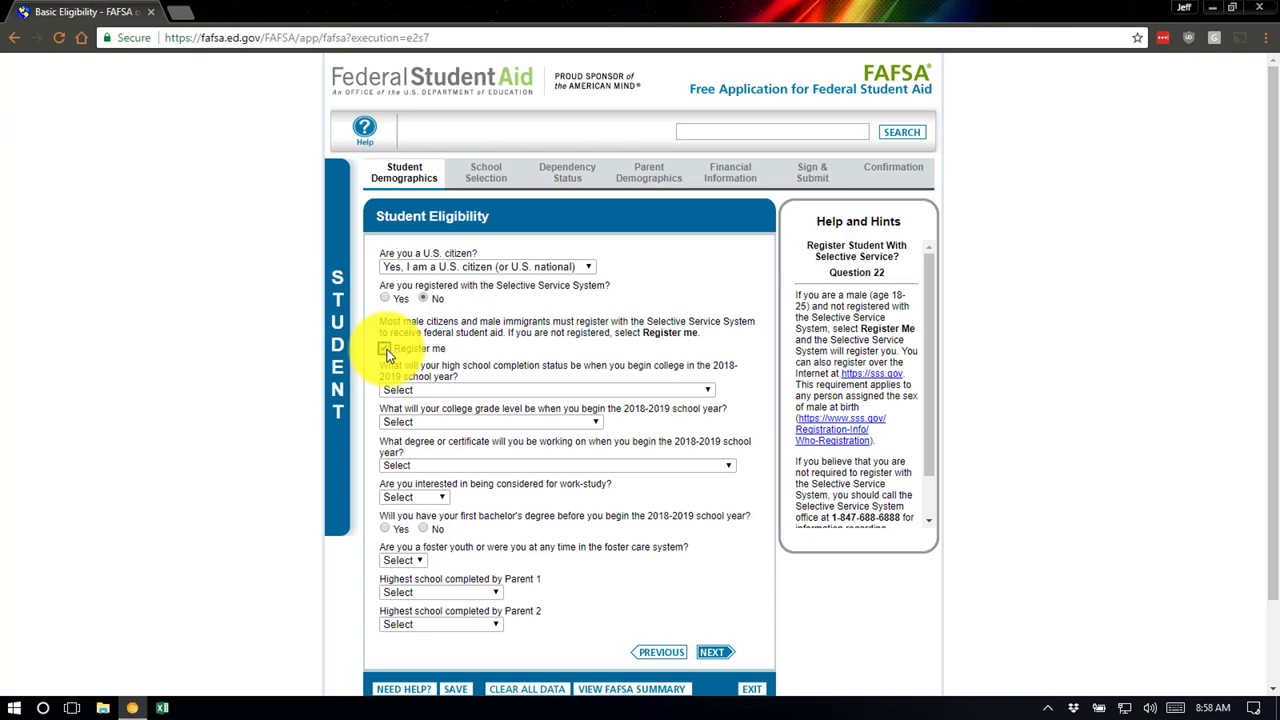
- Set high school completion status to High school diploma
{"action": "left_click", "coordinate": [417, 390]}
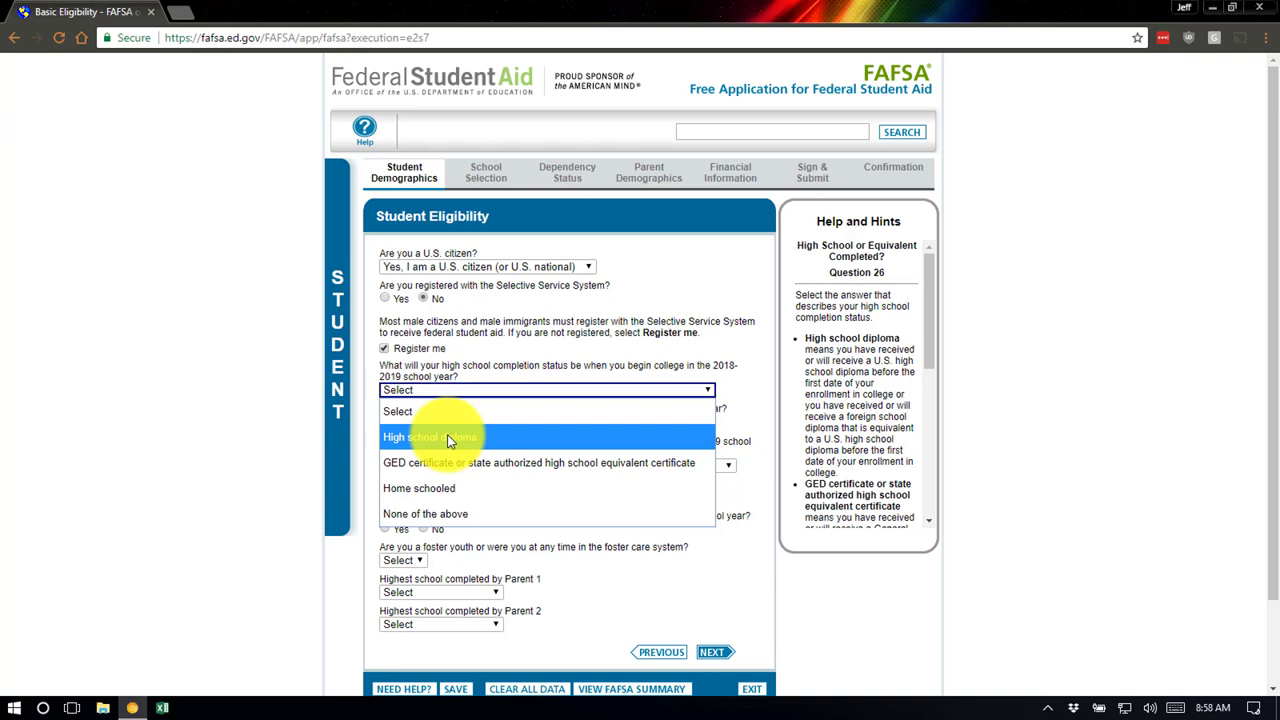
{"action": "left_click", "coordinate": [447, 438]}
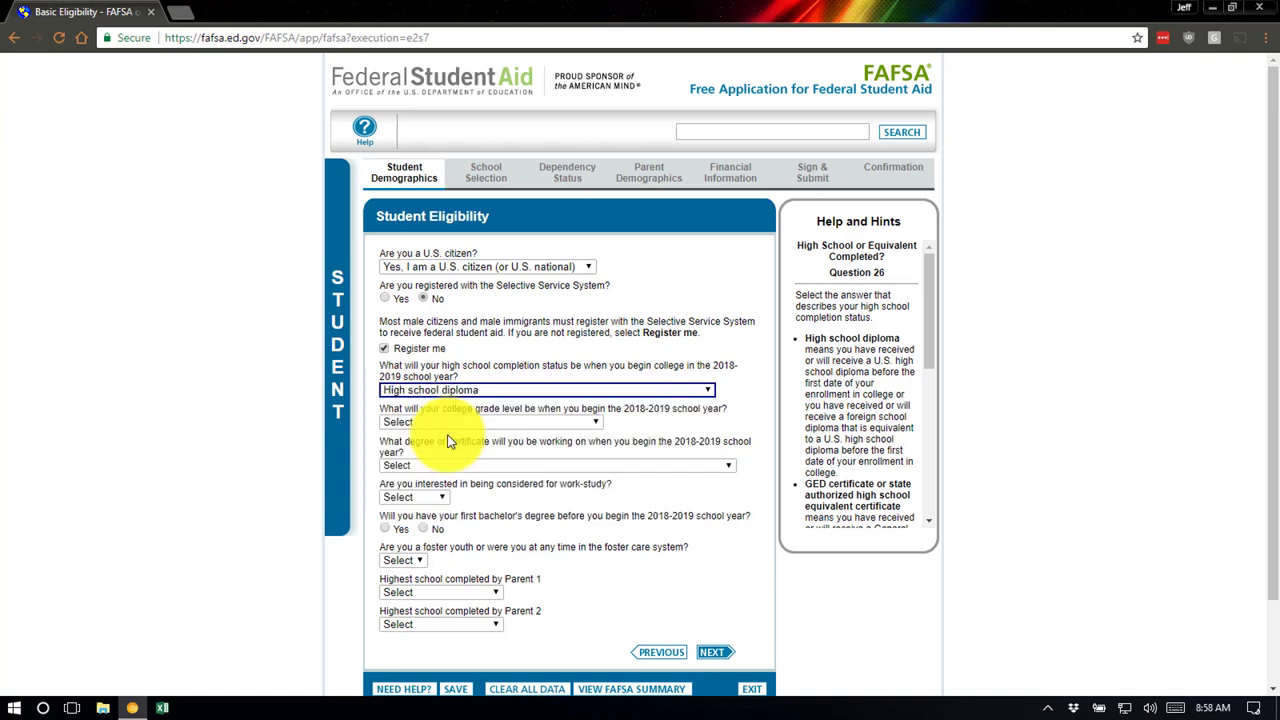
{"action": "left_click", "coordinate": [436, 422]}
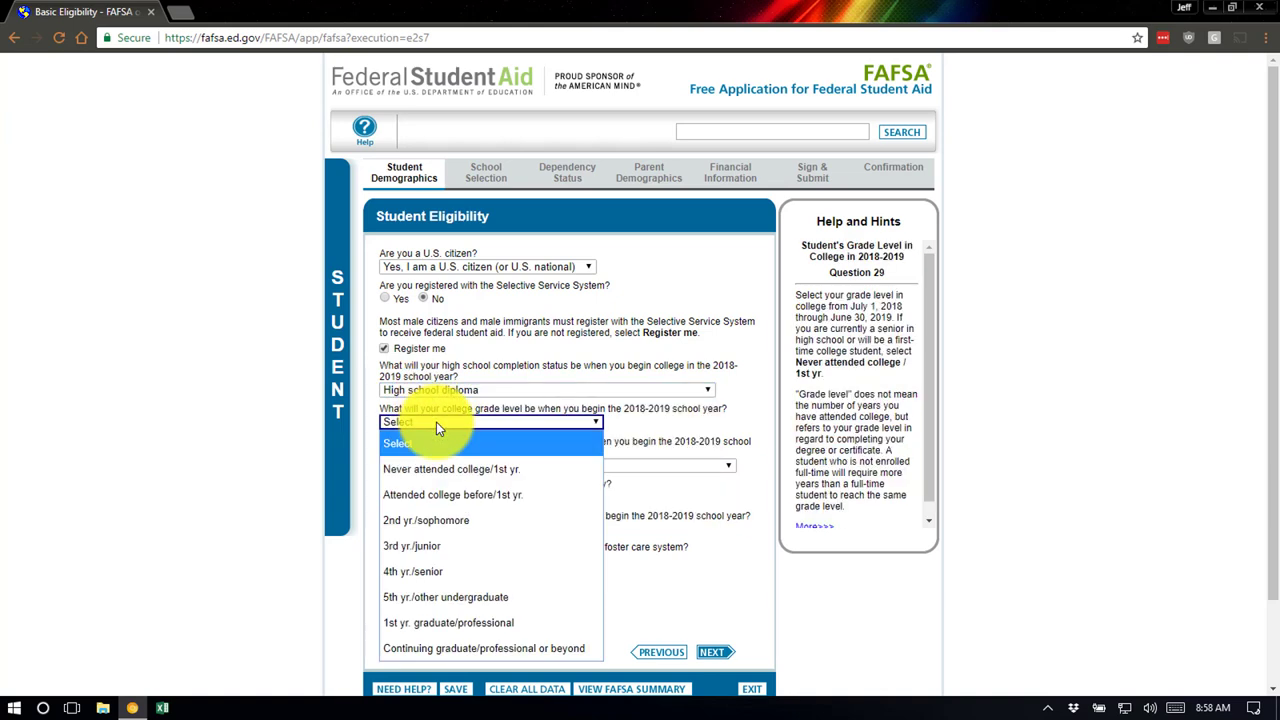
- Choose Never attended college/1st yr., 1st bachelor's degree, and Yes for work-study interest
{"action": "left_click", "coordinate": [489, 469]}
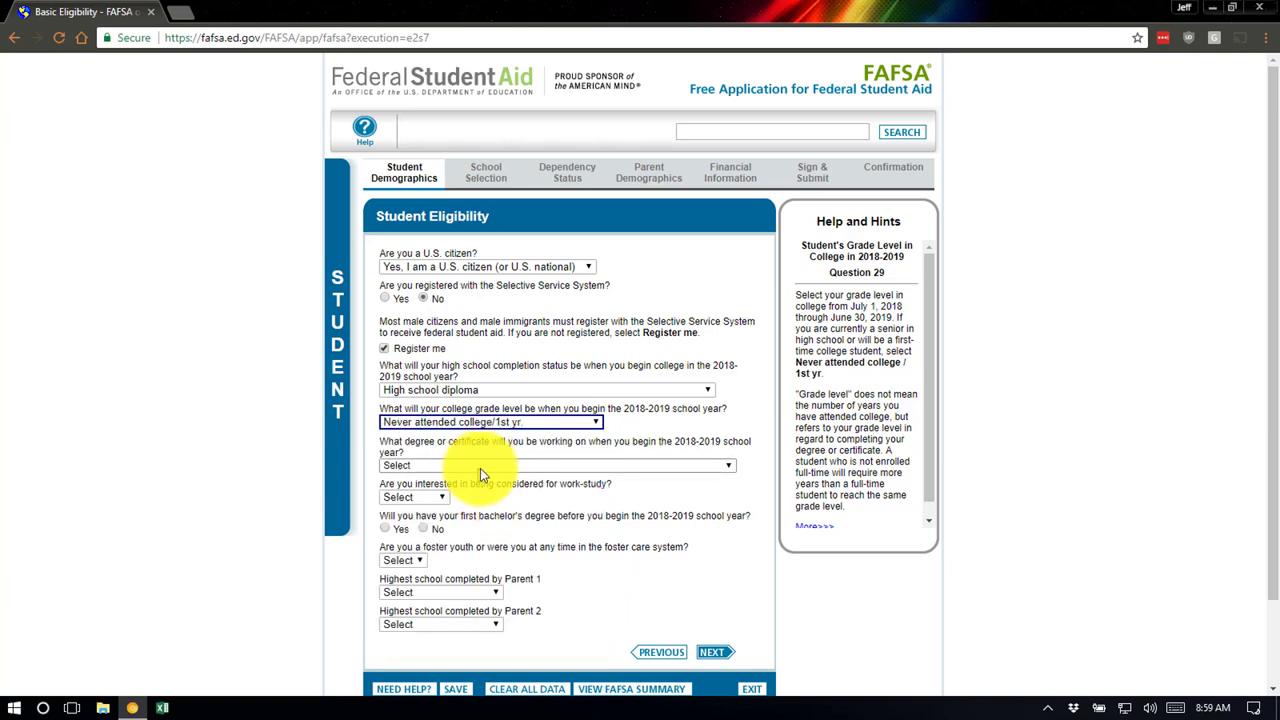
{"action": "left_click", "coordinate": [513, 466]}
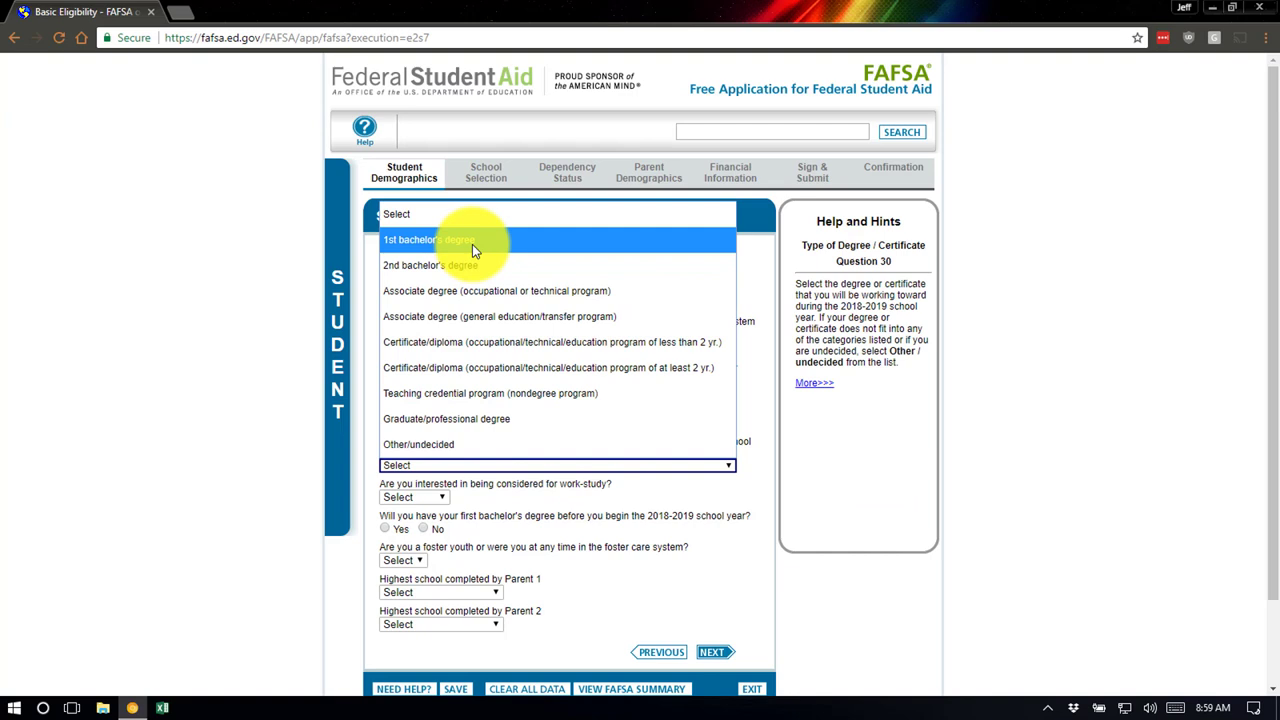
{"action": "left_click", "coordinate": [472, 244]}
{"action": "left_click", "coordinate": [533, 465]}
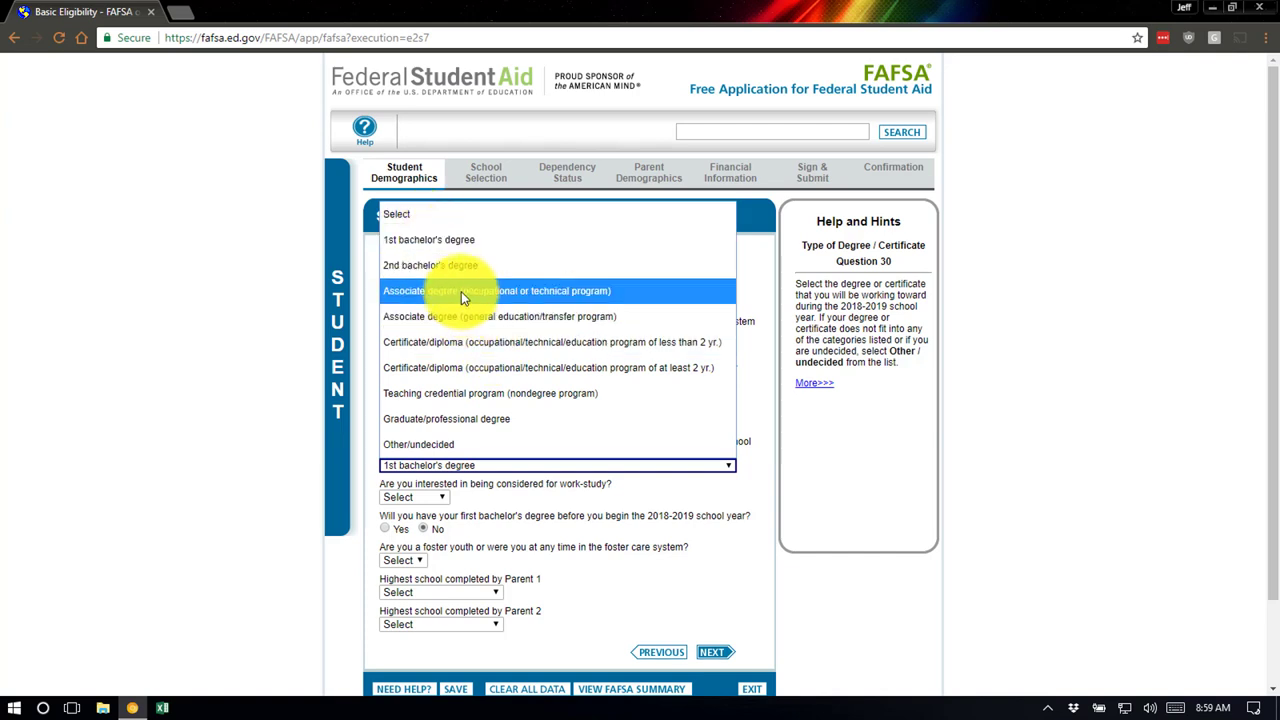
{"action": "left_click", "coordinate": [449, 239]}
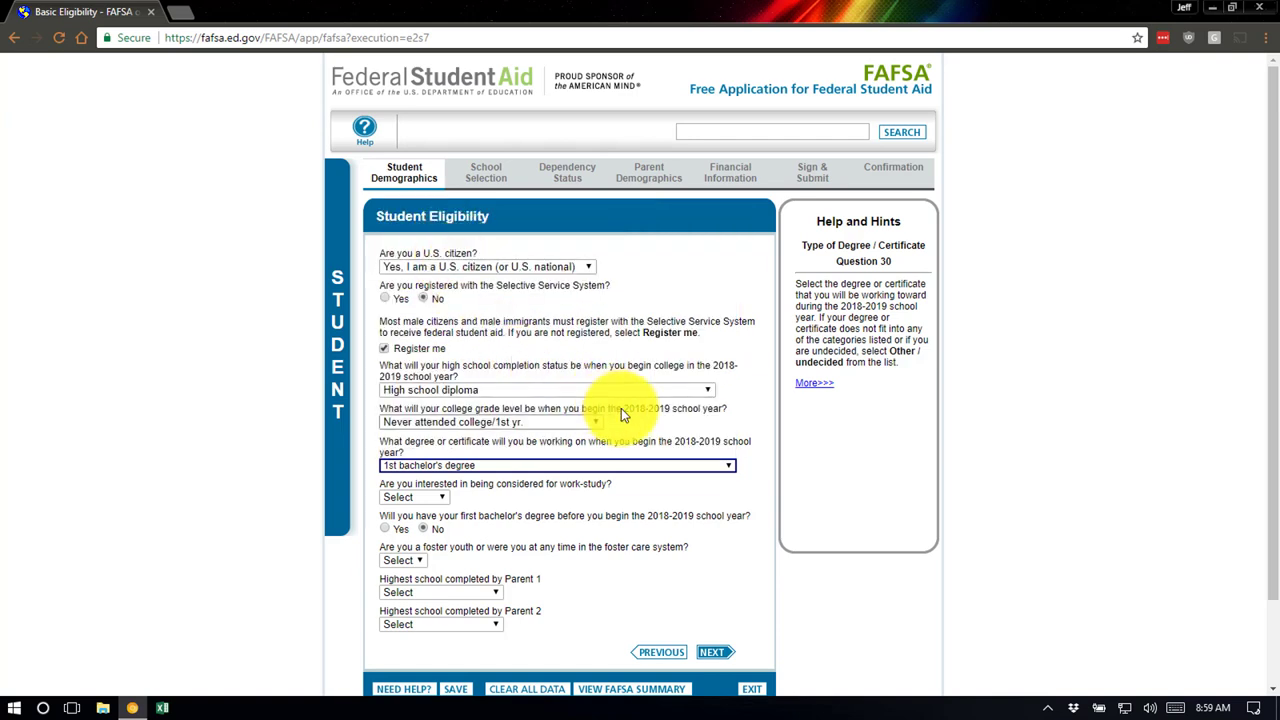
{"action": "left_click", "coordinate": [440, 498]}
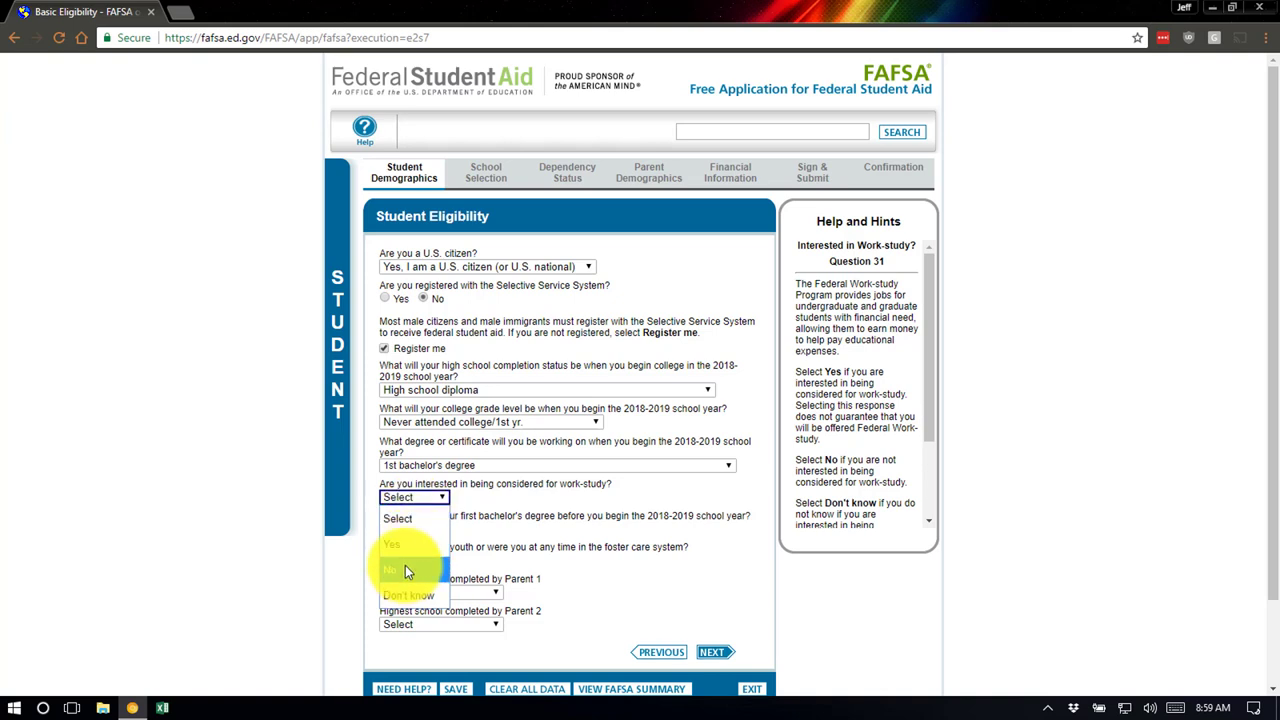
{"action": "left_click", "coordinate": [392, 545]}
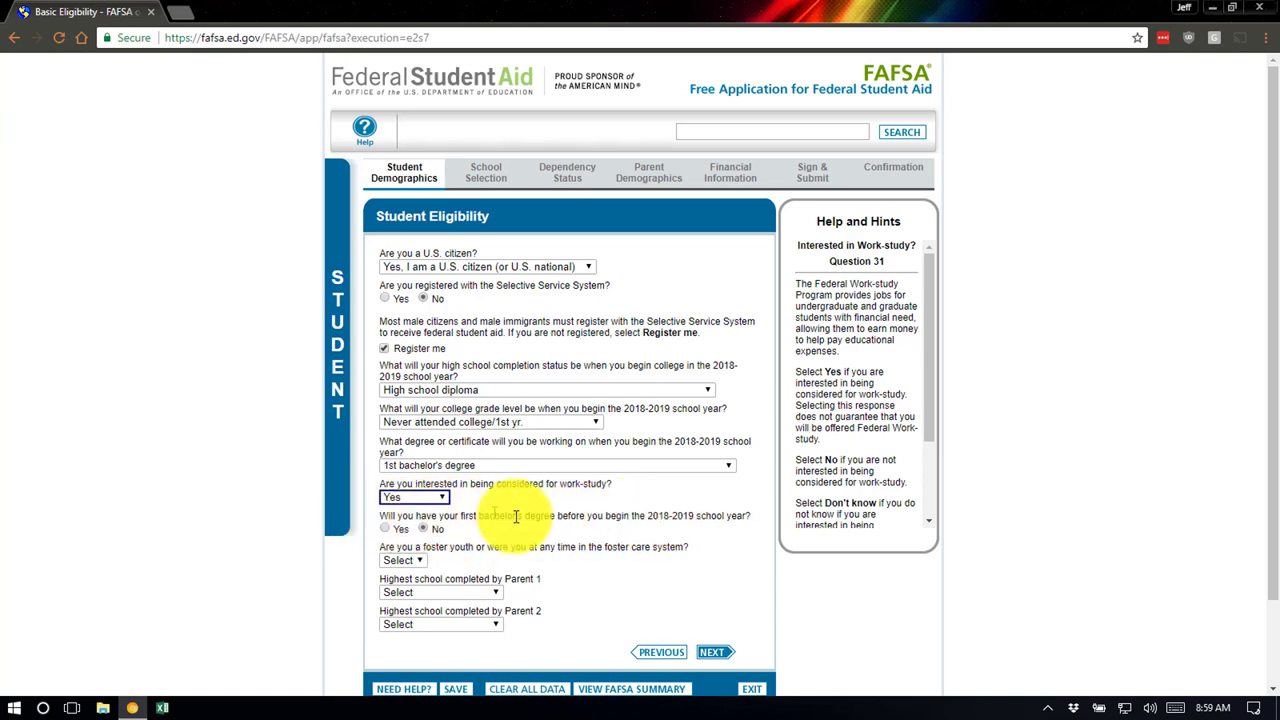
{"action": "left_click", "coordinate": [425, 559]}
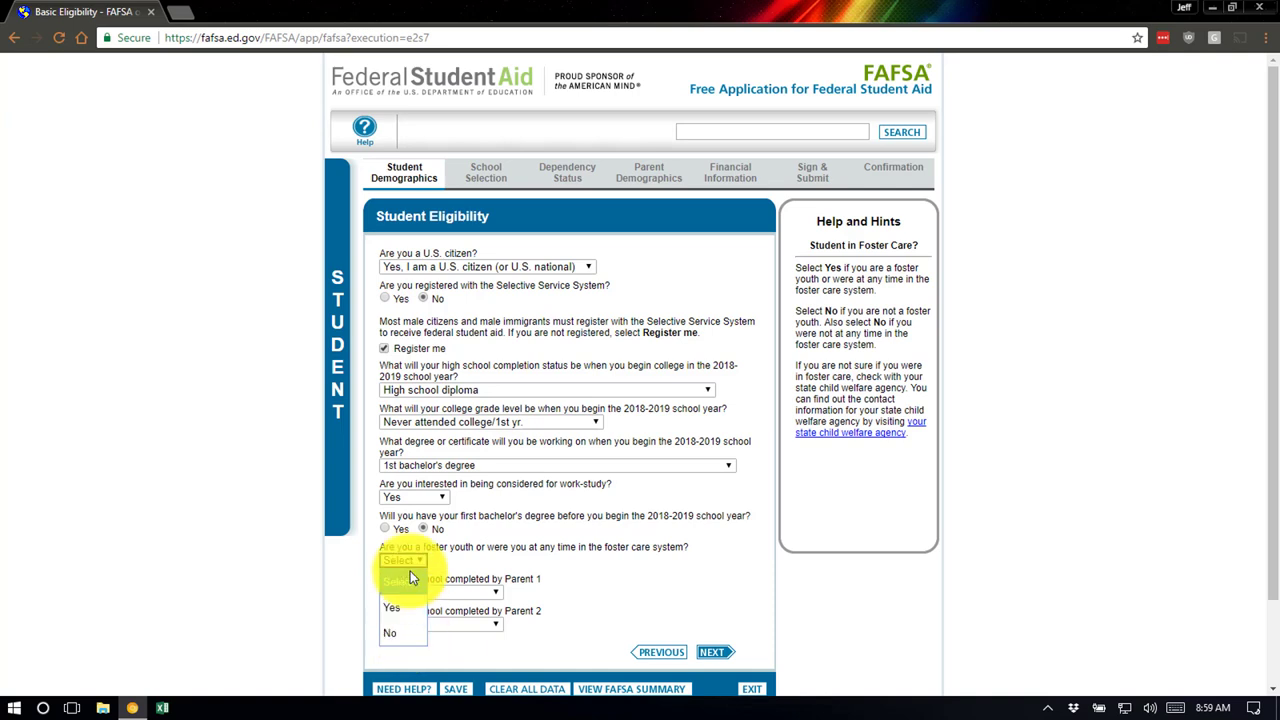
- Answer No to foster care and set Parent 1's highest school completed to High School
{"action": "left_click", "coordinate": [410, 633]}
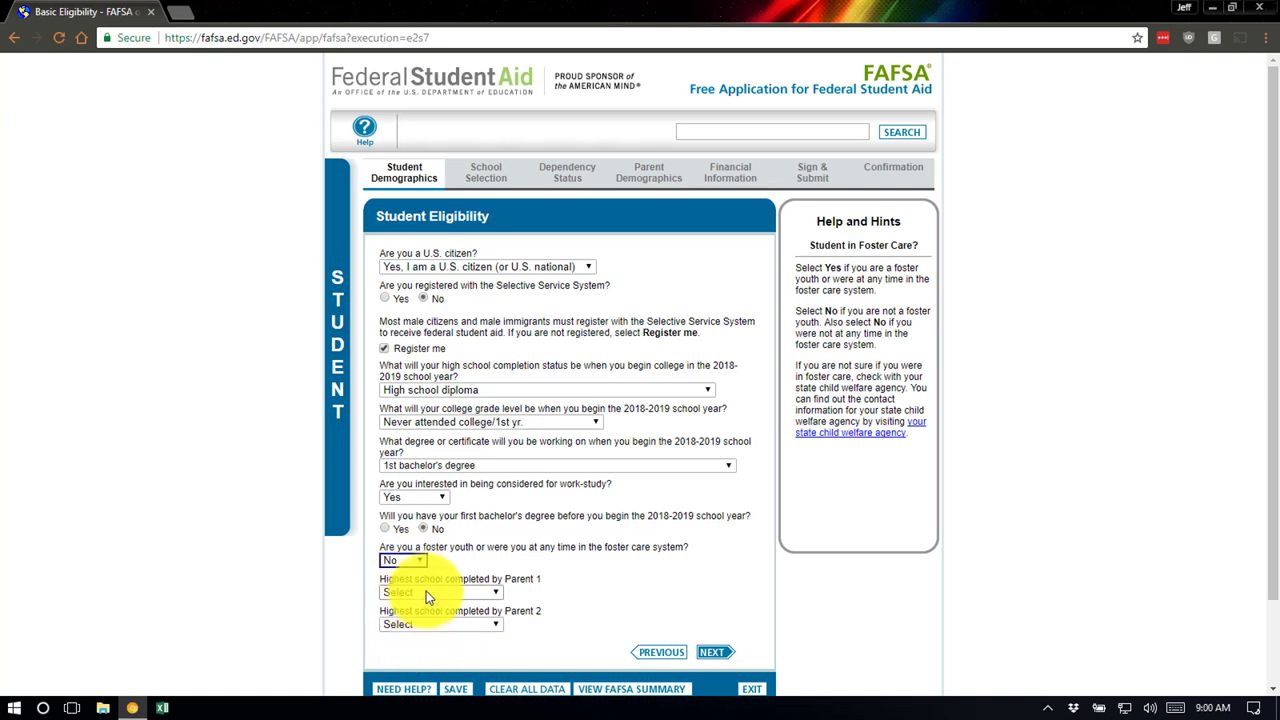
{"action": "left_click", "coordinate": [428, 593]}
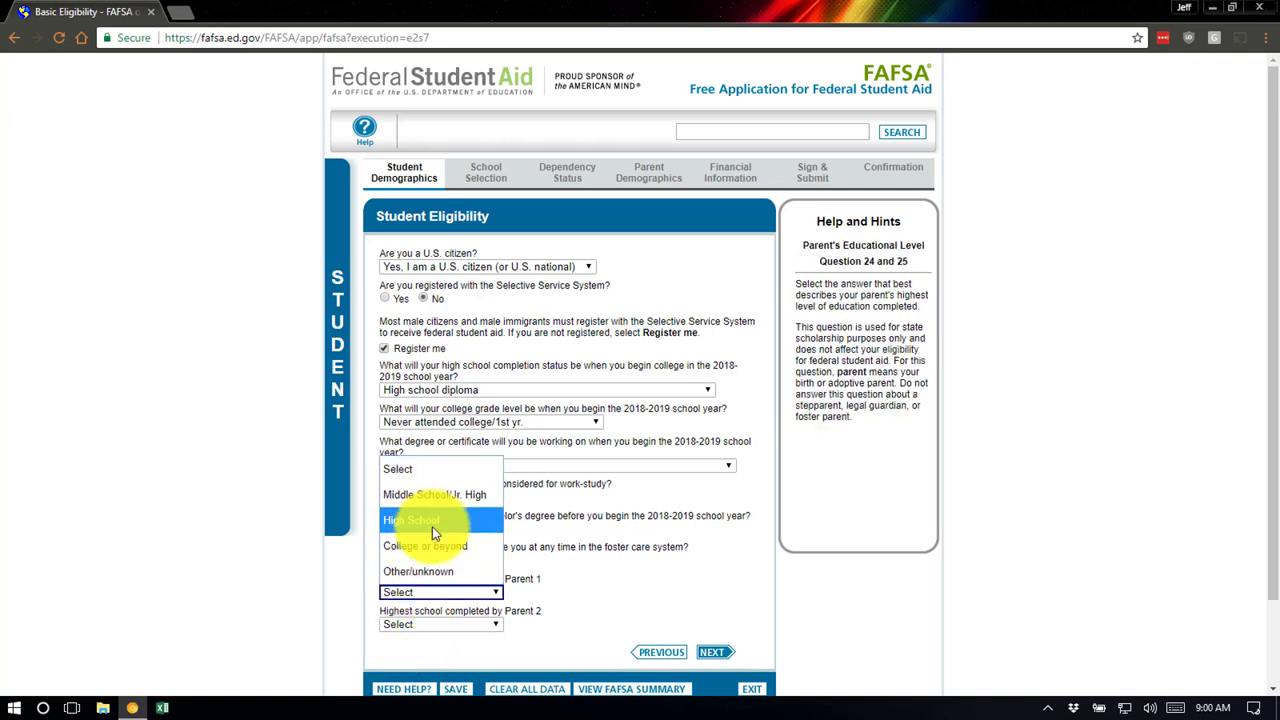
{"action": "left_click", "coordinate": [534, 577]}
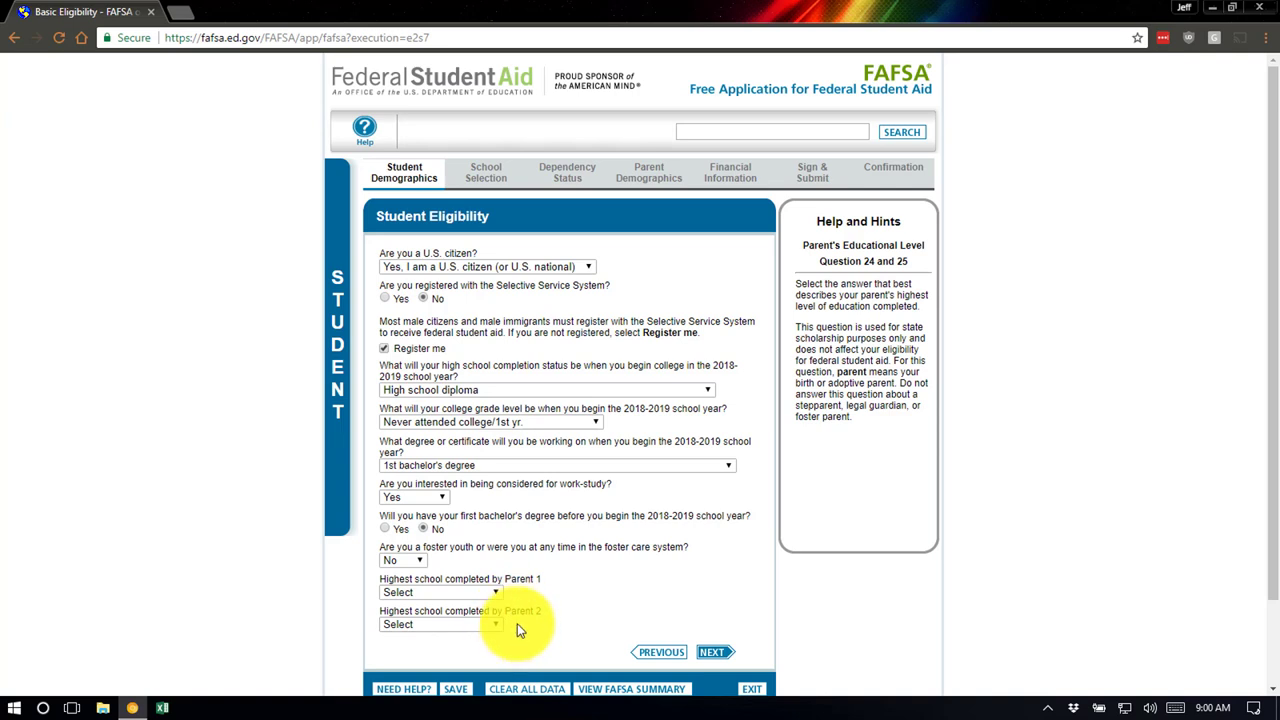
{"action": "left_click", "coordinate": [490, 625]}
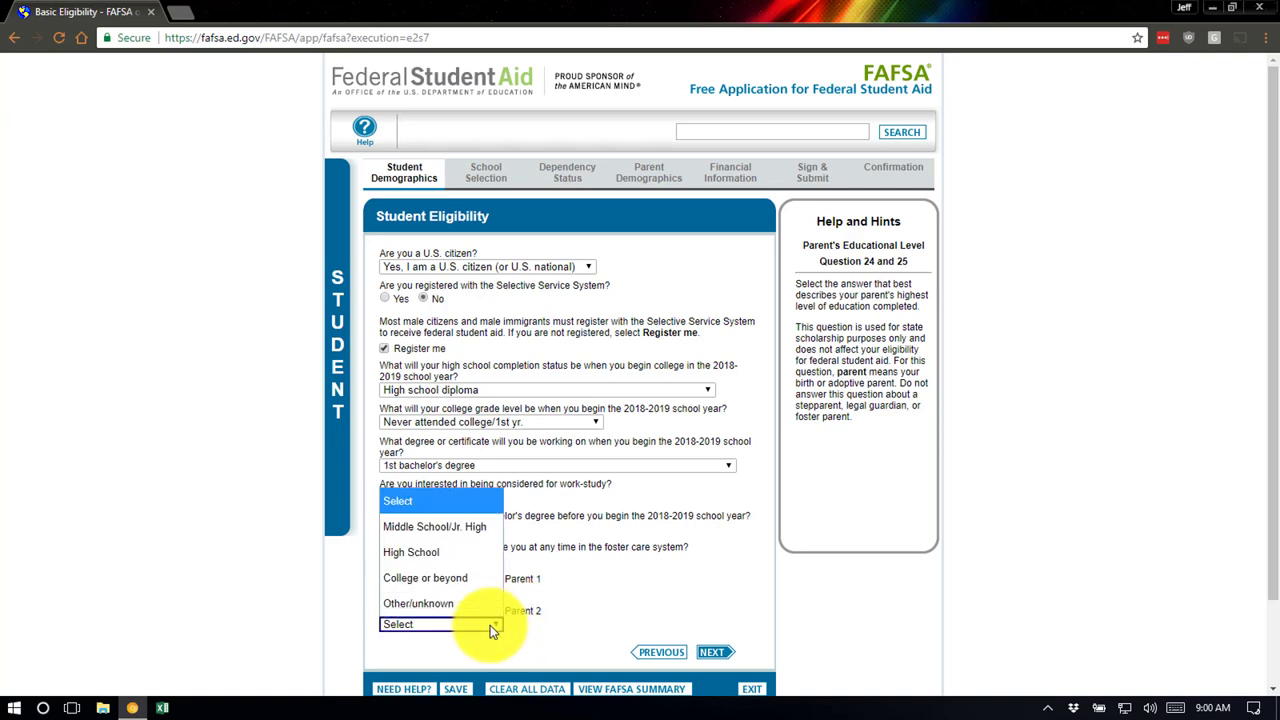
{"action": "left_click", "coordinate": [511, 626]}
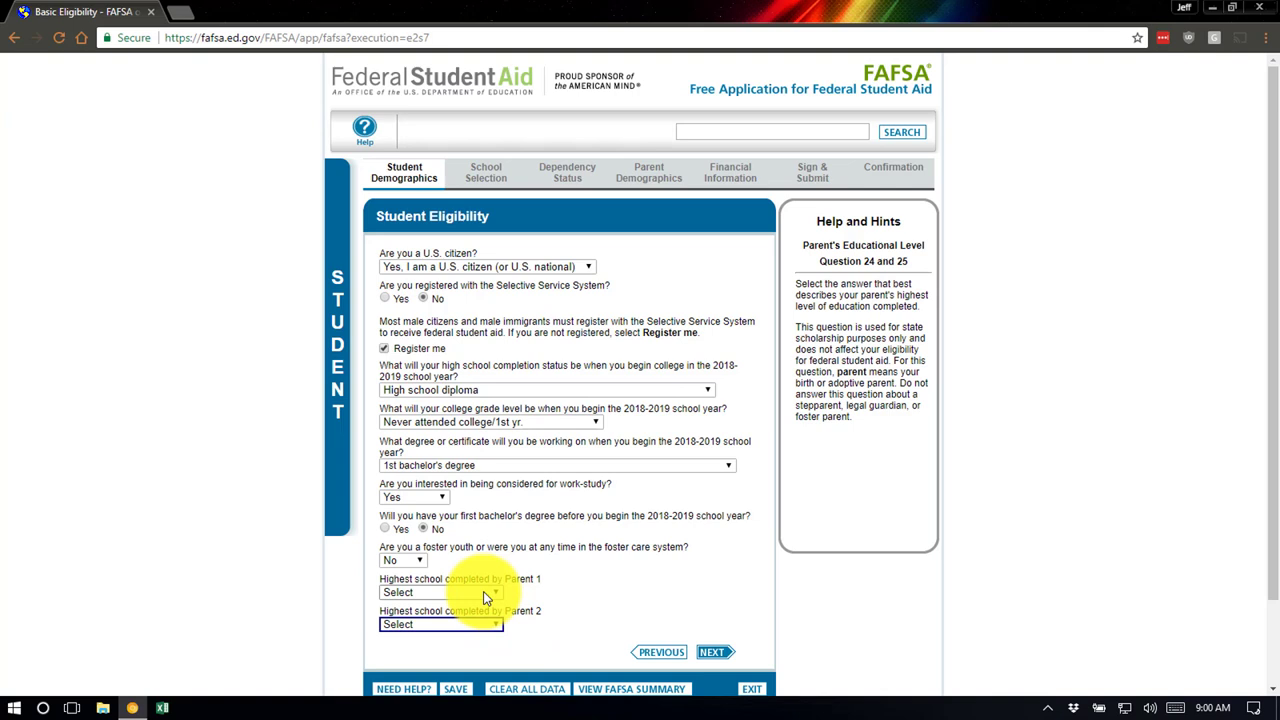
{"action": "left_click", "coordinate": [485, 594]}
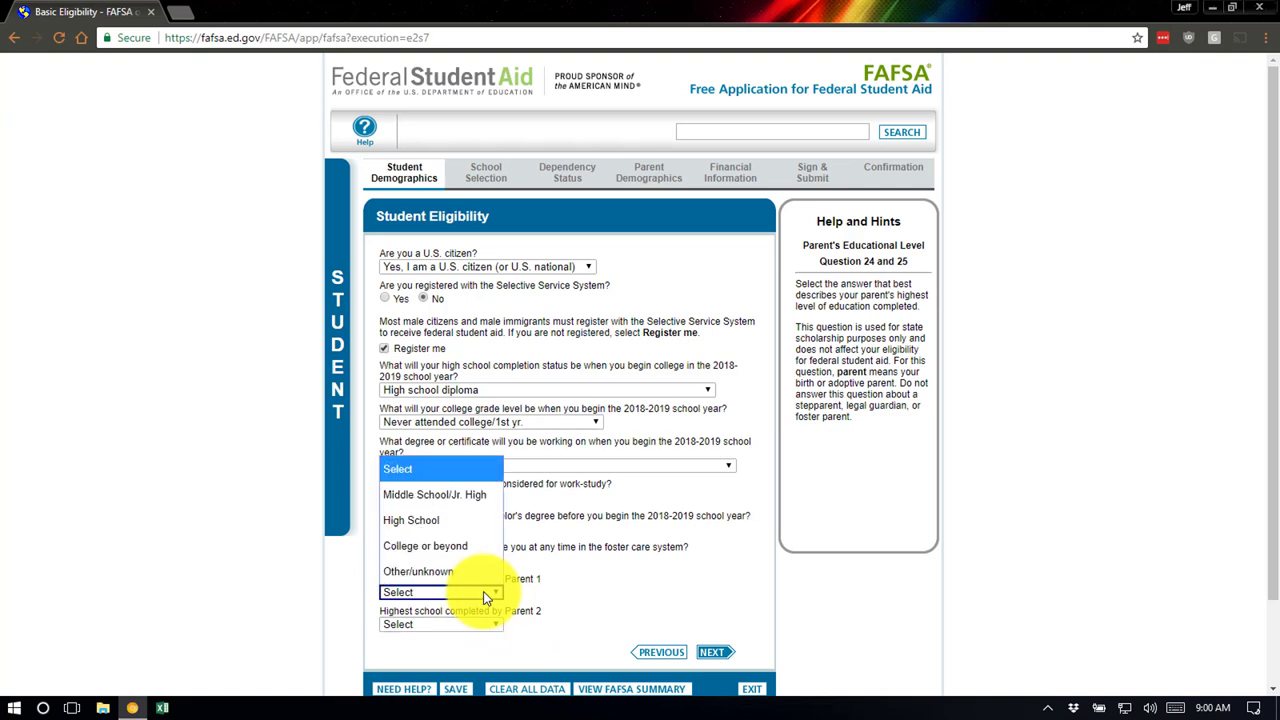
{"action": "left_click", "coordinate": [417, 520]}
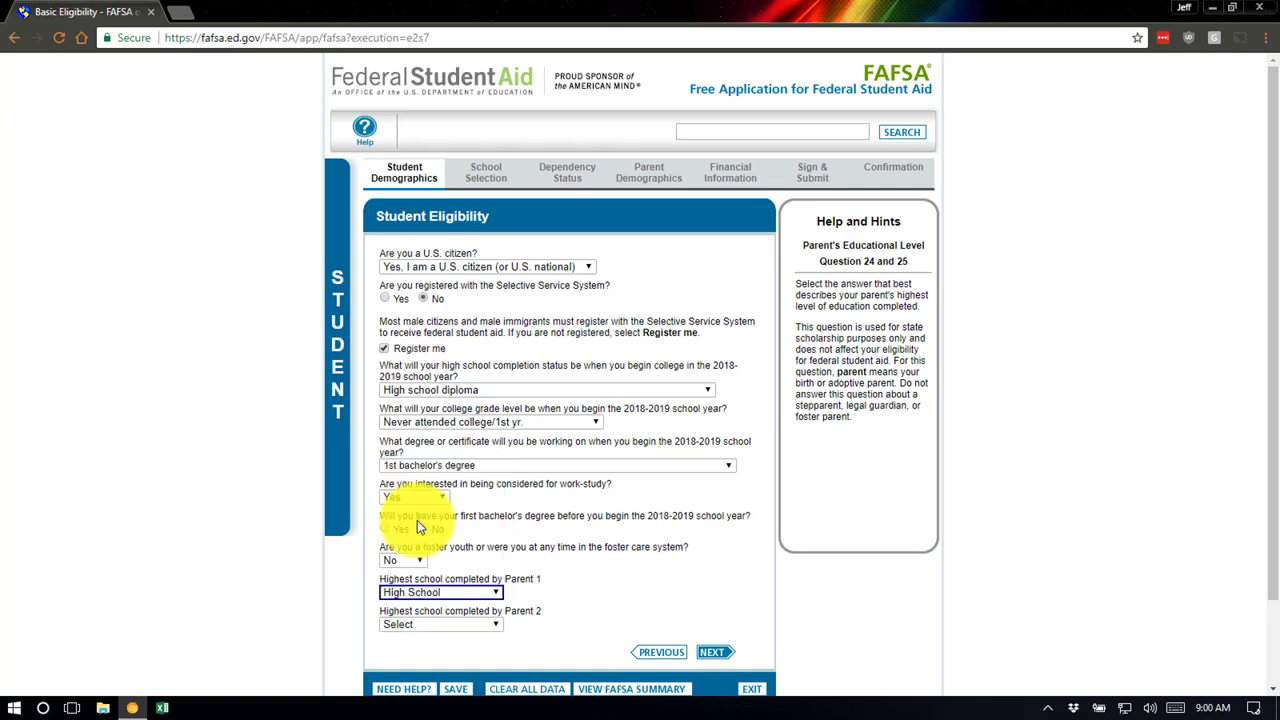
- Set Parent 2's highest school completed to College or beyond
{"action": "left_click", "coordinate": [455, 624]}
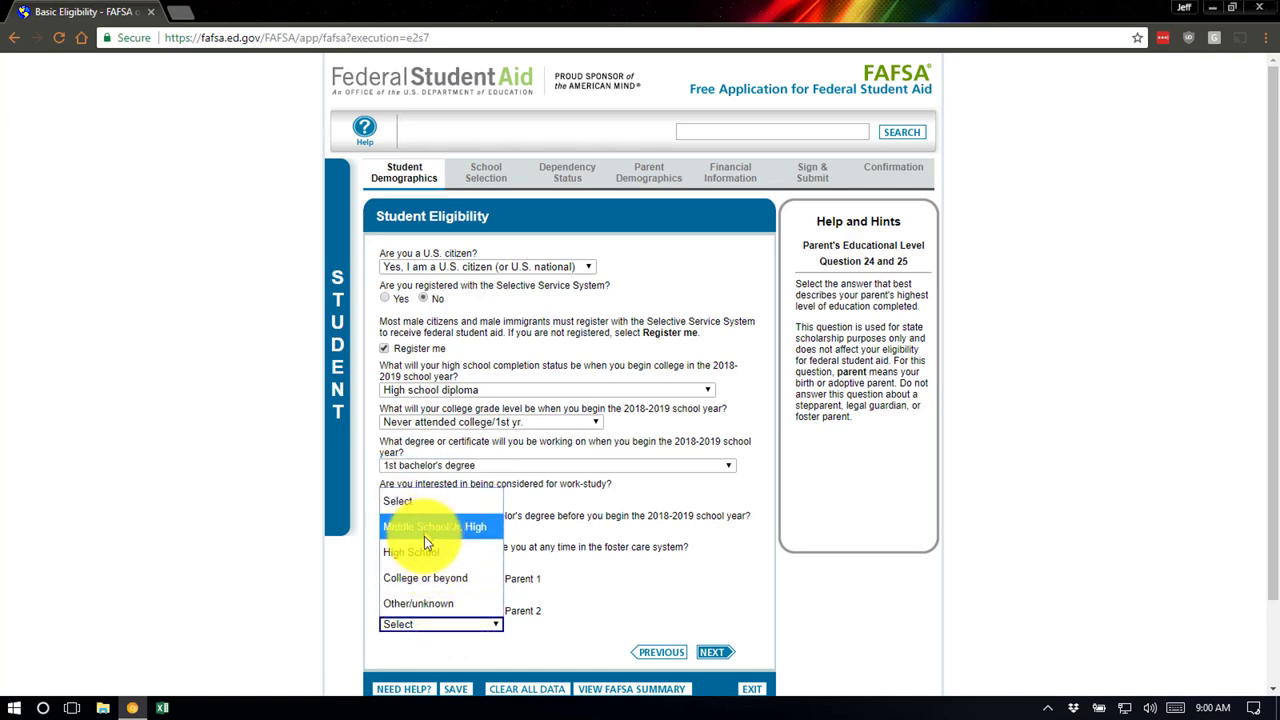
{"action": "left_click", "coordinate": [504, 586]}
{"action": "left_click", "coordinate": [465, 624]}
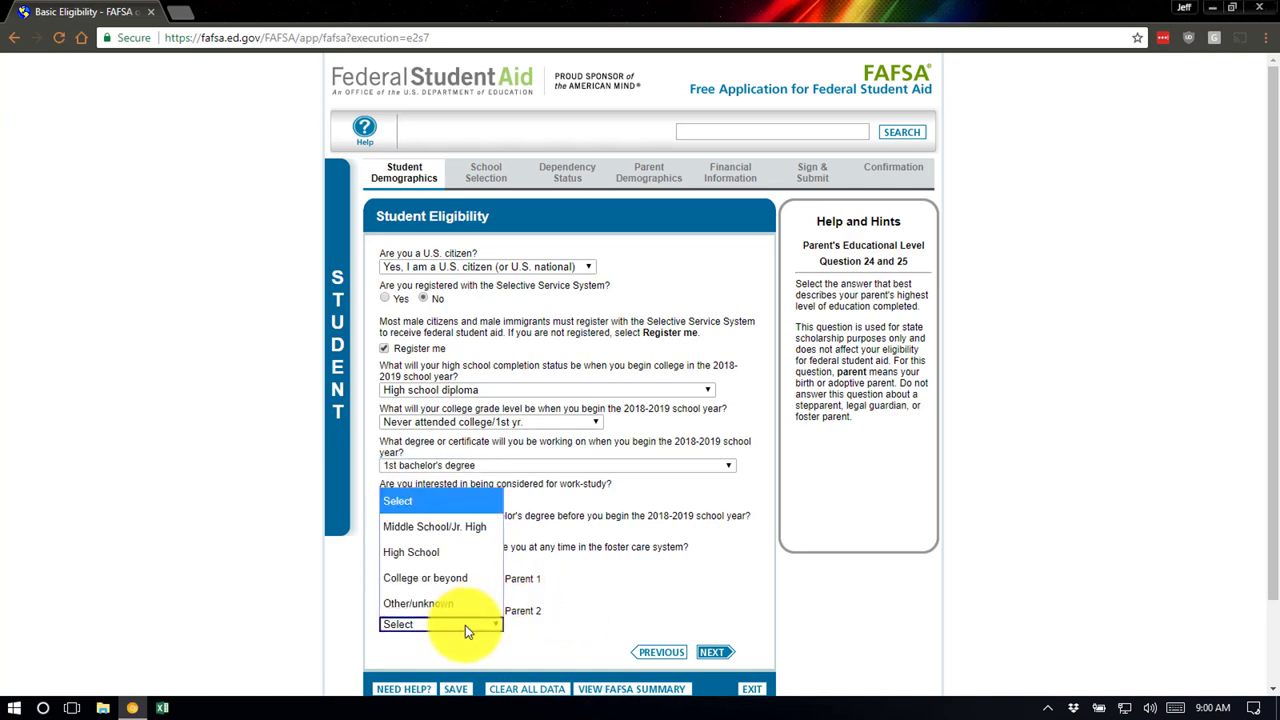
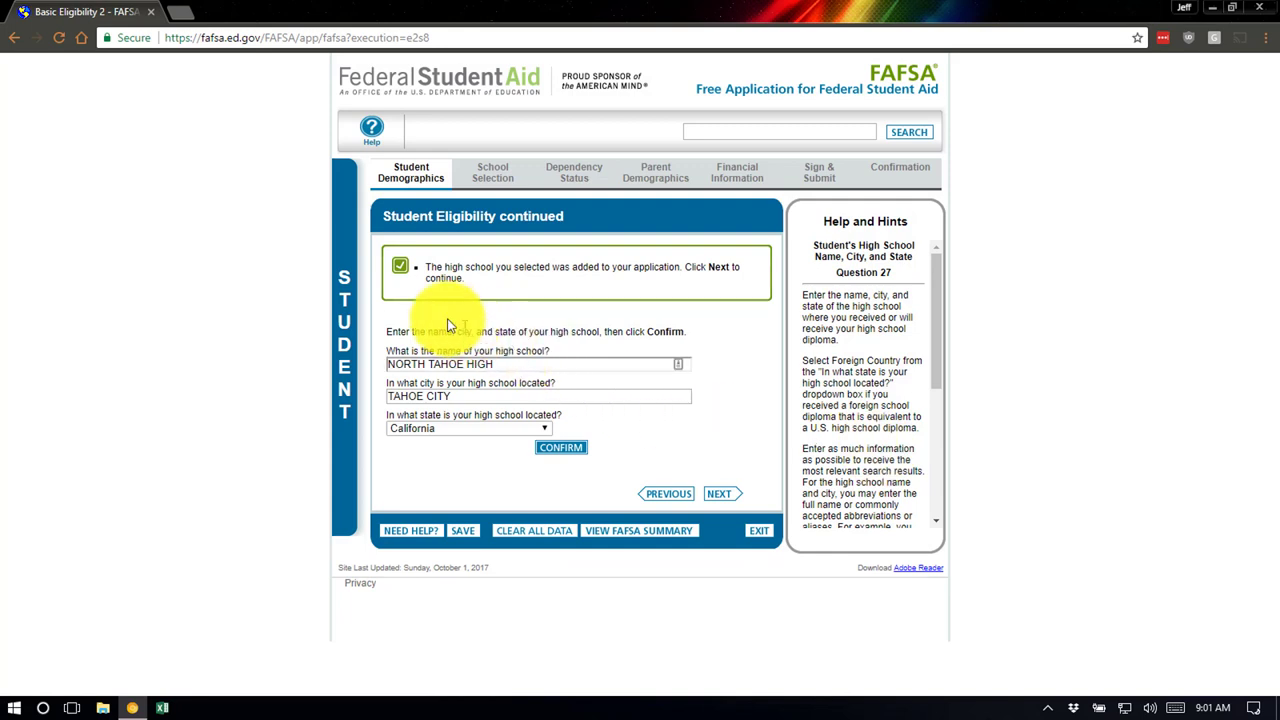
- Save the North Tahoe High entry and continue to school selection
{"action": "left_click", "coordinate": [722, 493]}
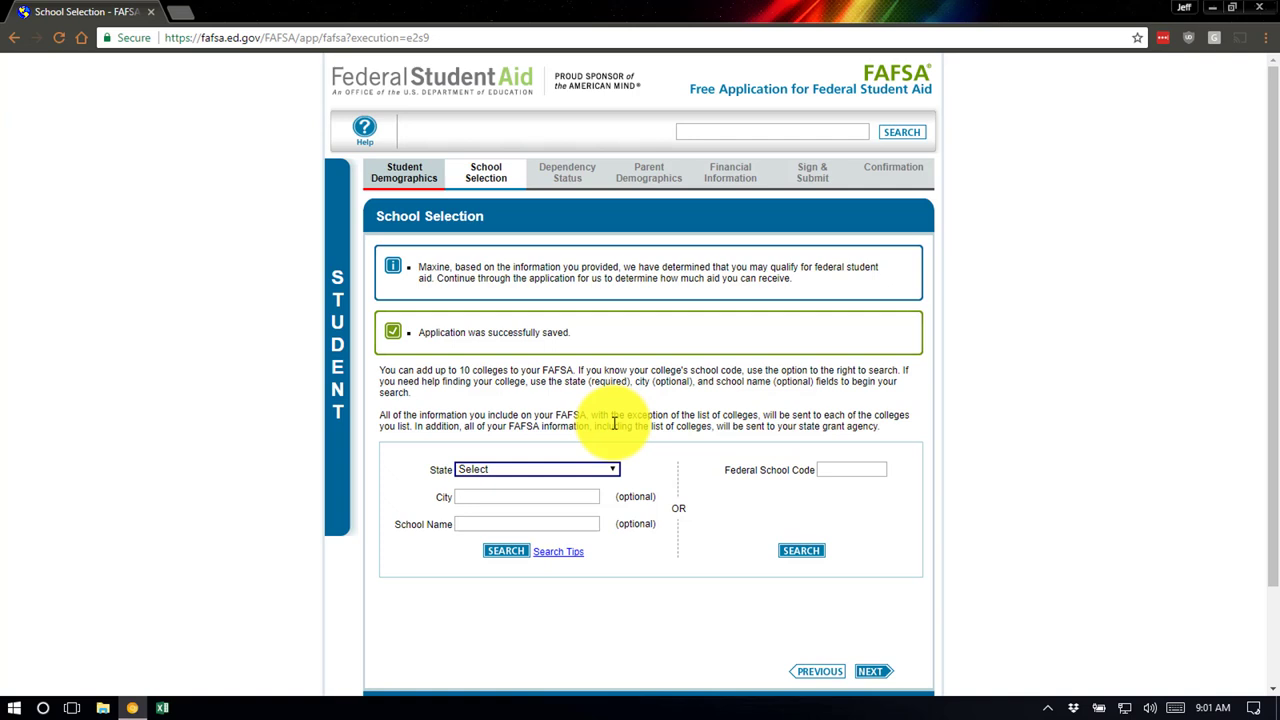
- Save the application and go to the School Selection page with blank search fields
{"action": "left_click", "coordinate": [850, 469]}
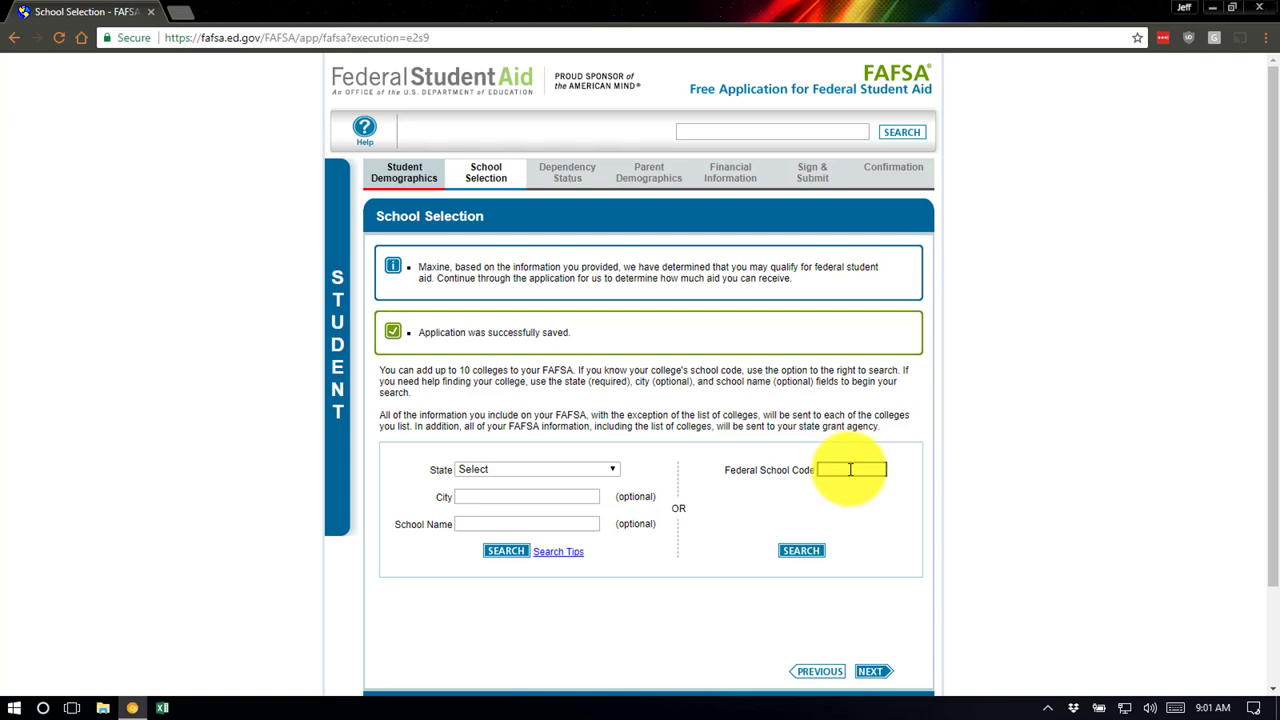
- Search California schools for 'Fullerton' and add CALIF STATE UNIV-FULLERTON (001137) to Selected Schools
{"action": "left_click", "coordinate": [523, 469]}
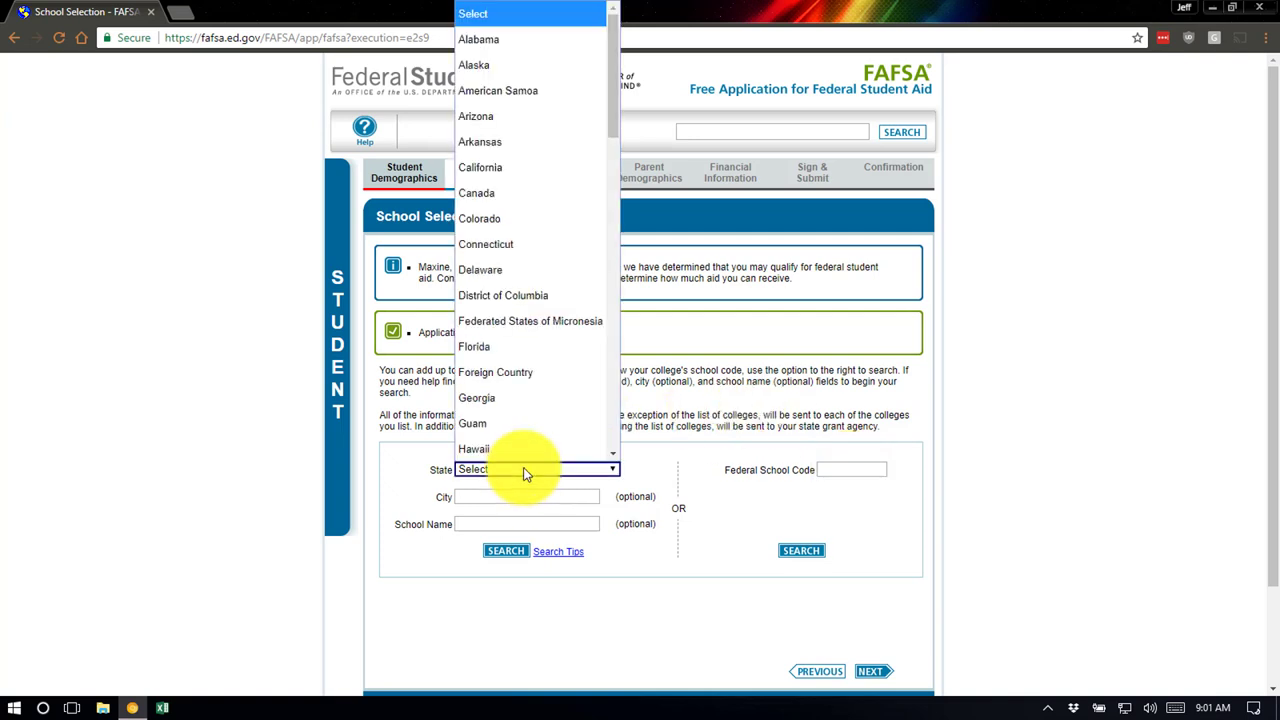
{"action": "left_click", "coordinate": [531, 167]}
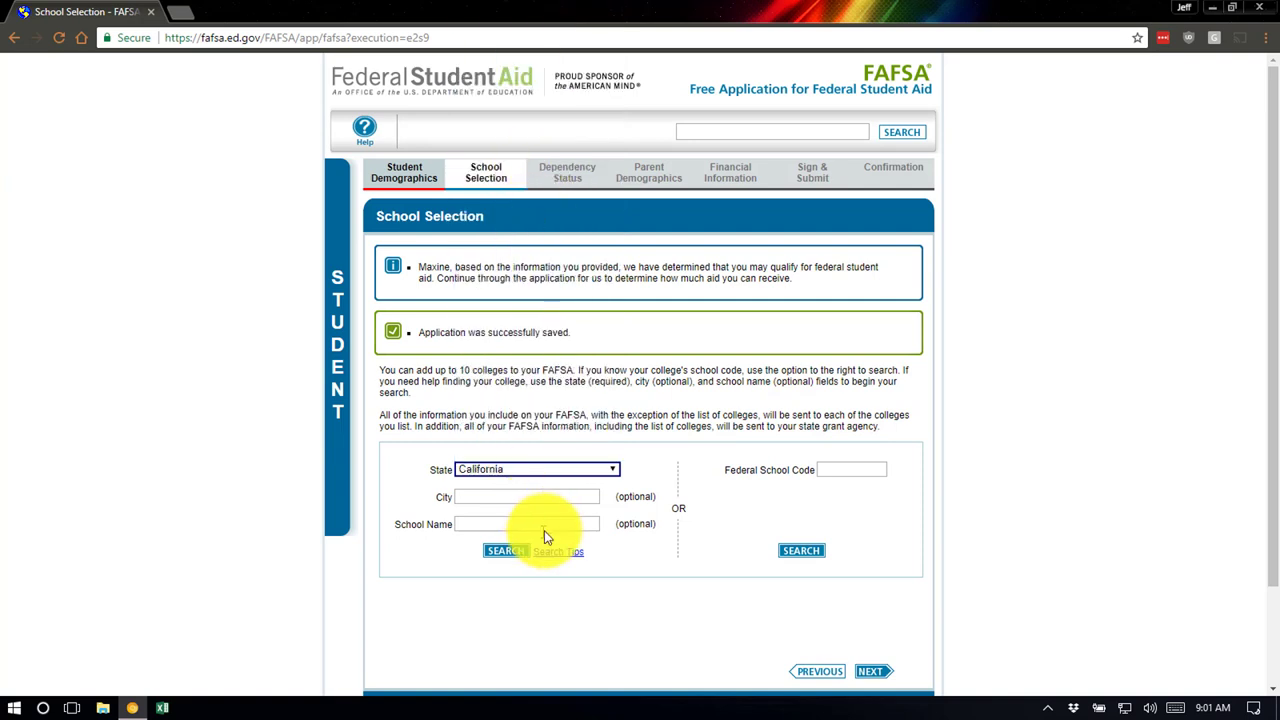
{"action": "left_click", "coordinate": [490, 496]}
{"action": "left_click", "coordinate": [494, 522]}
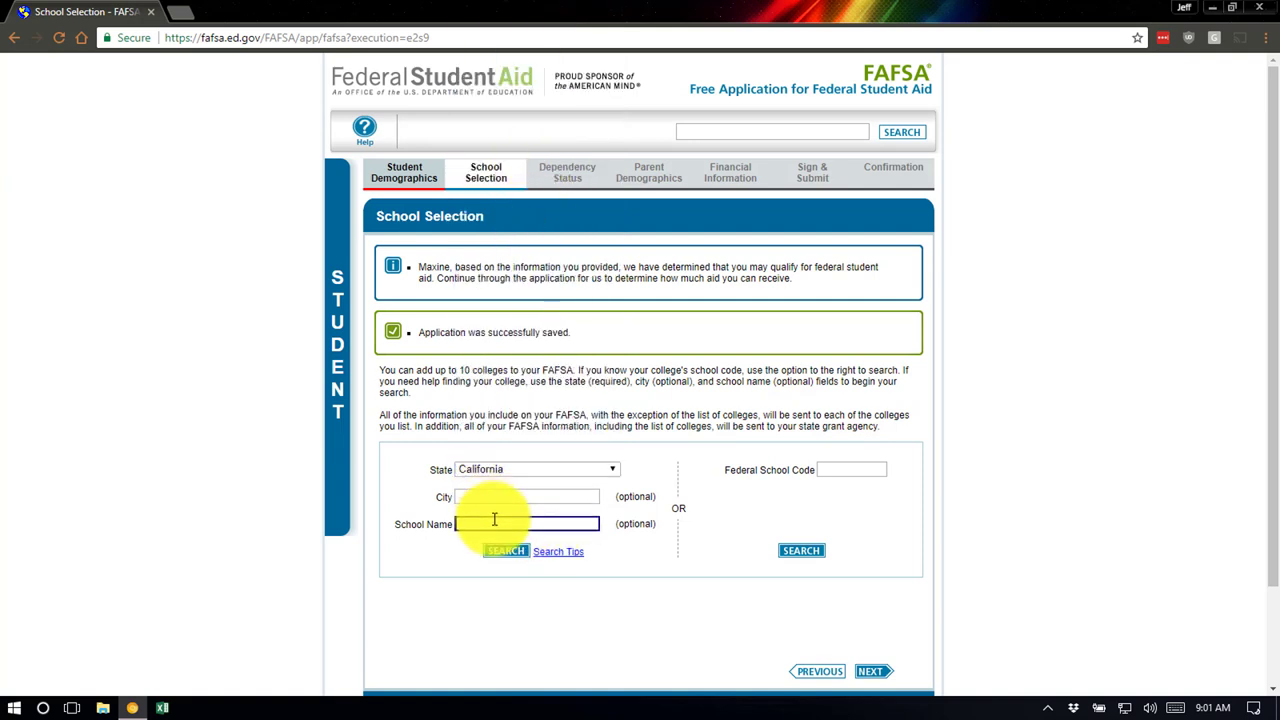
{"action": "type", "text": "Fullerton"}
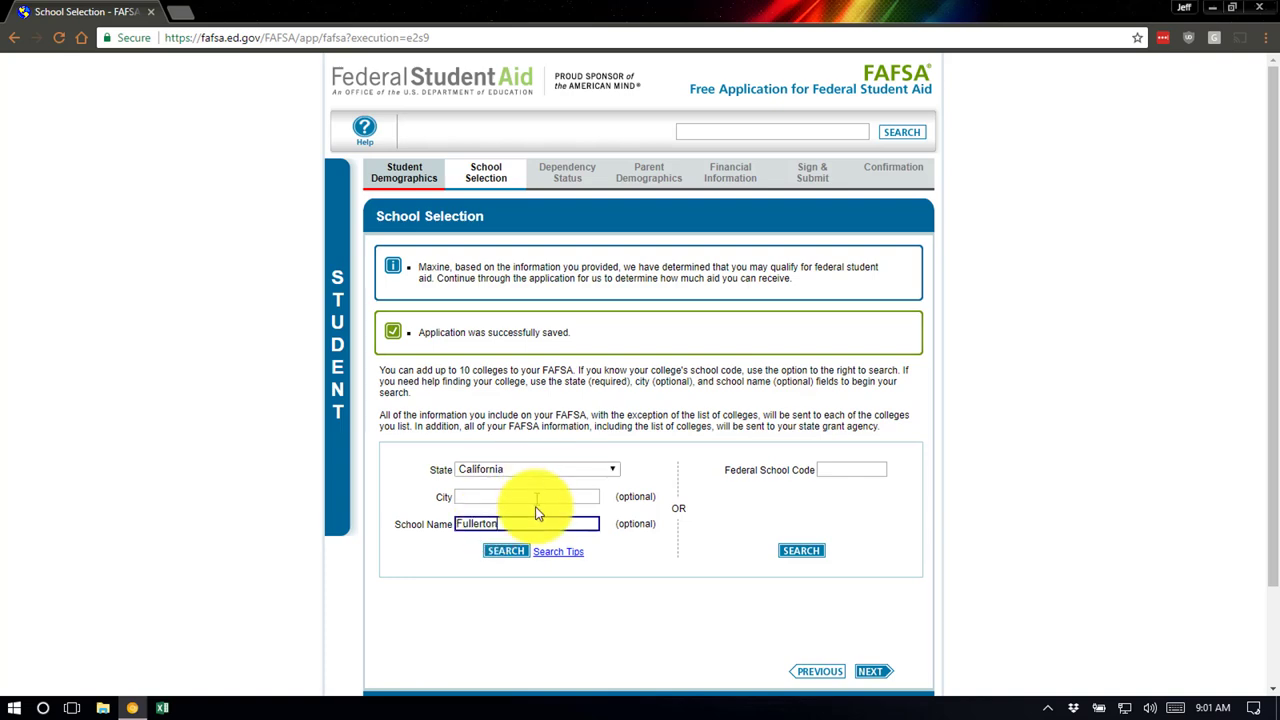
{"action": "left_click", "coordinate": [502, 550]}
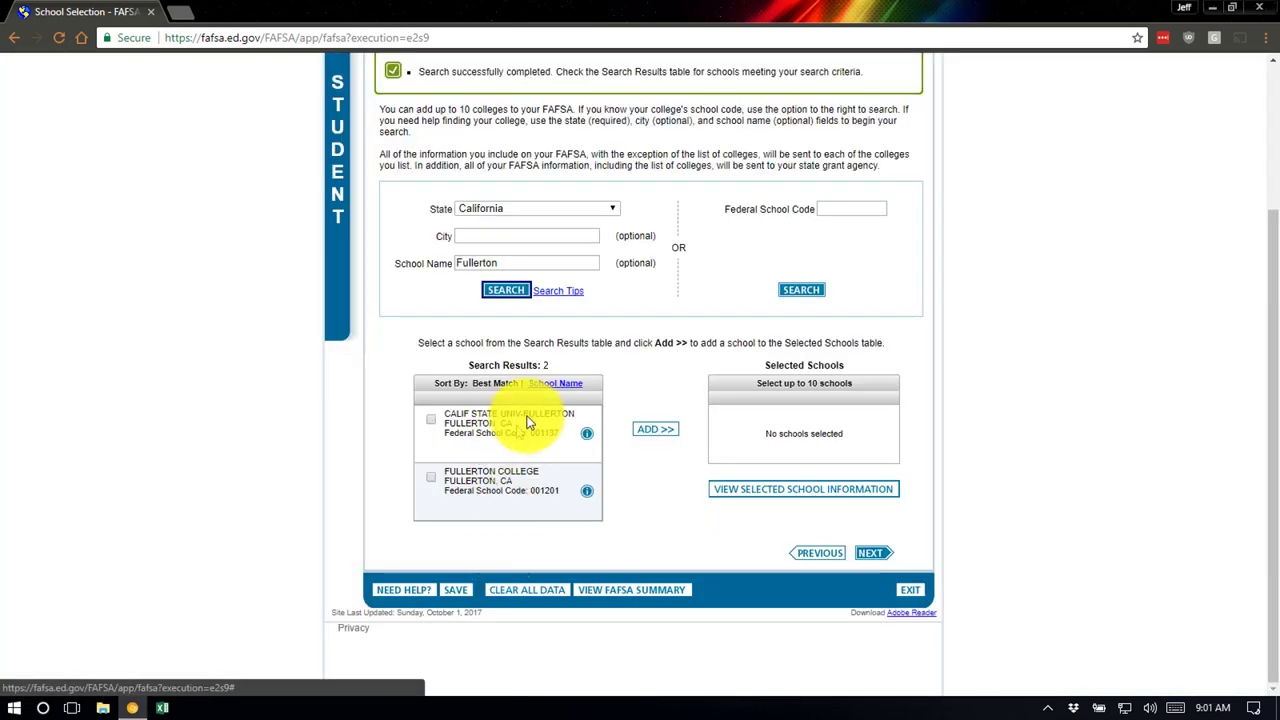
{"action": "left_click", "coordinate": [501, 292]}
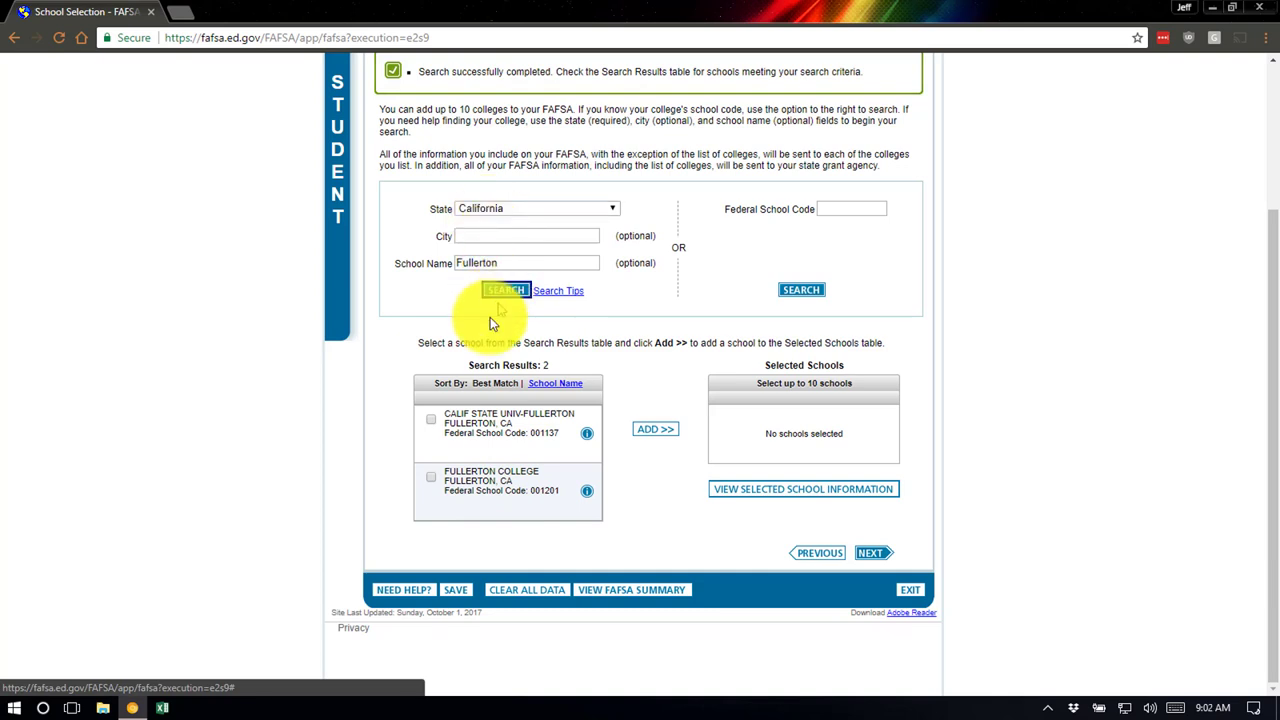
{"action": "left_click", "coordinate": [432, 424]}
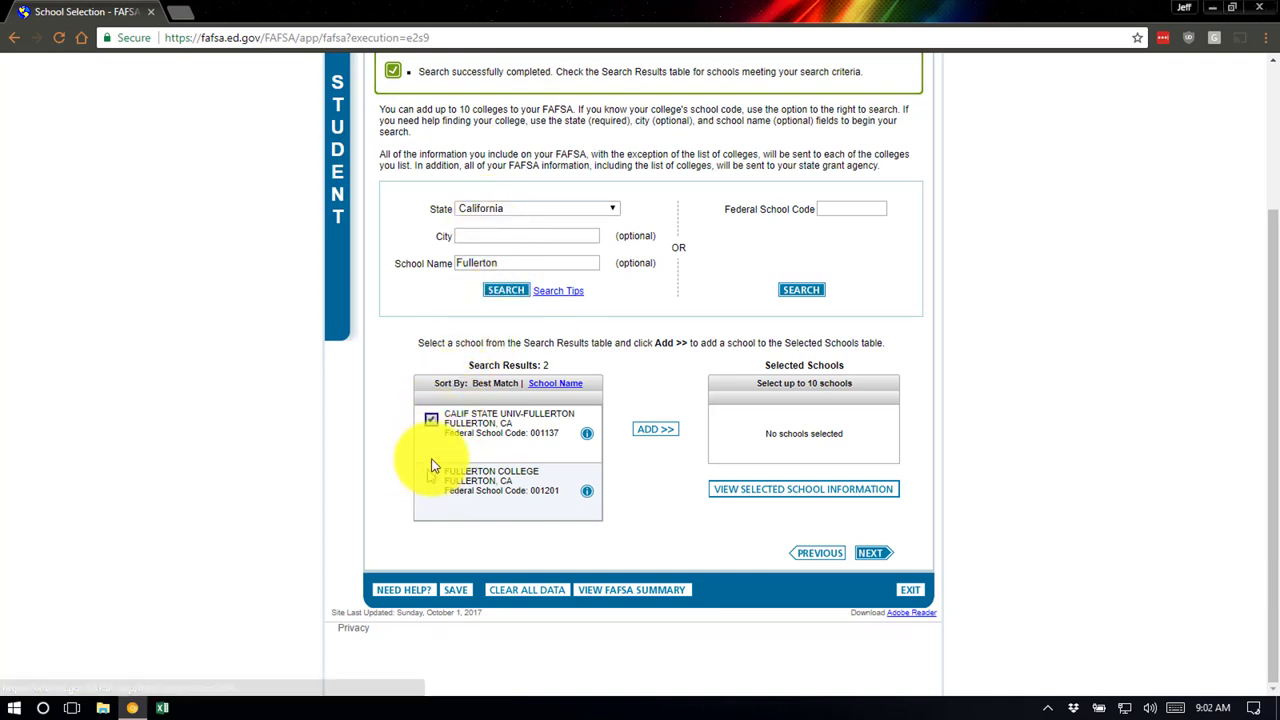
{"action": "left_click", "coordinate": [650, 437]}
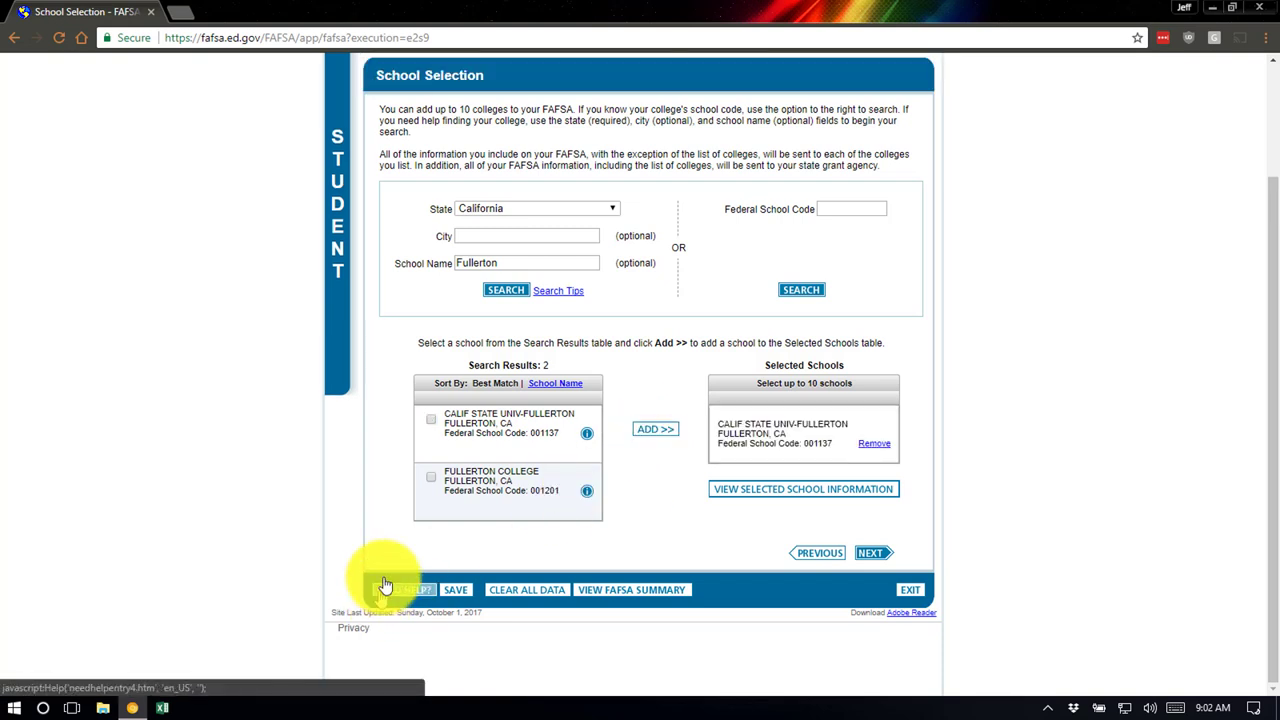
{"action": "double_click", "coordinate": [501, 264]}
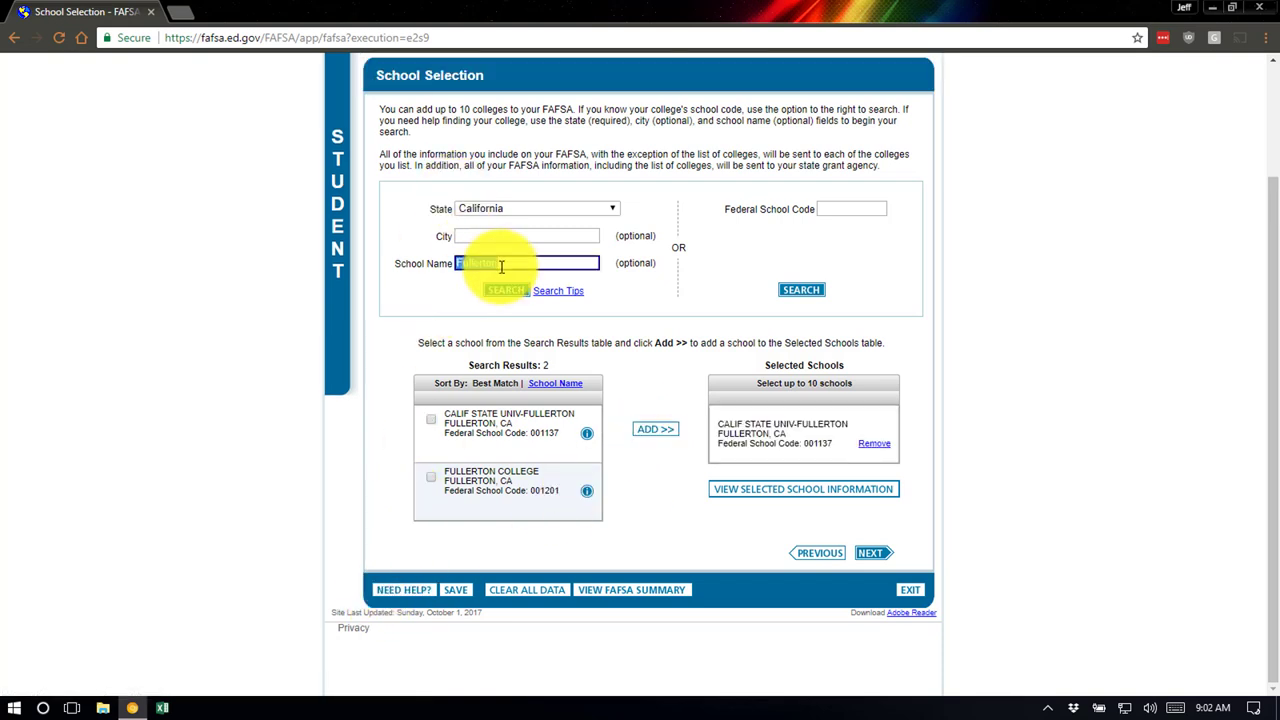
- Search 'santa cruz' and add UC Santa Cruz (001321) to Selected Schools
{"action": "type", "text": "santa cruz"}
{"action": "left_click", "coordinate": [505, 290]}
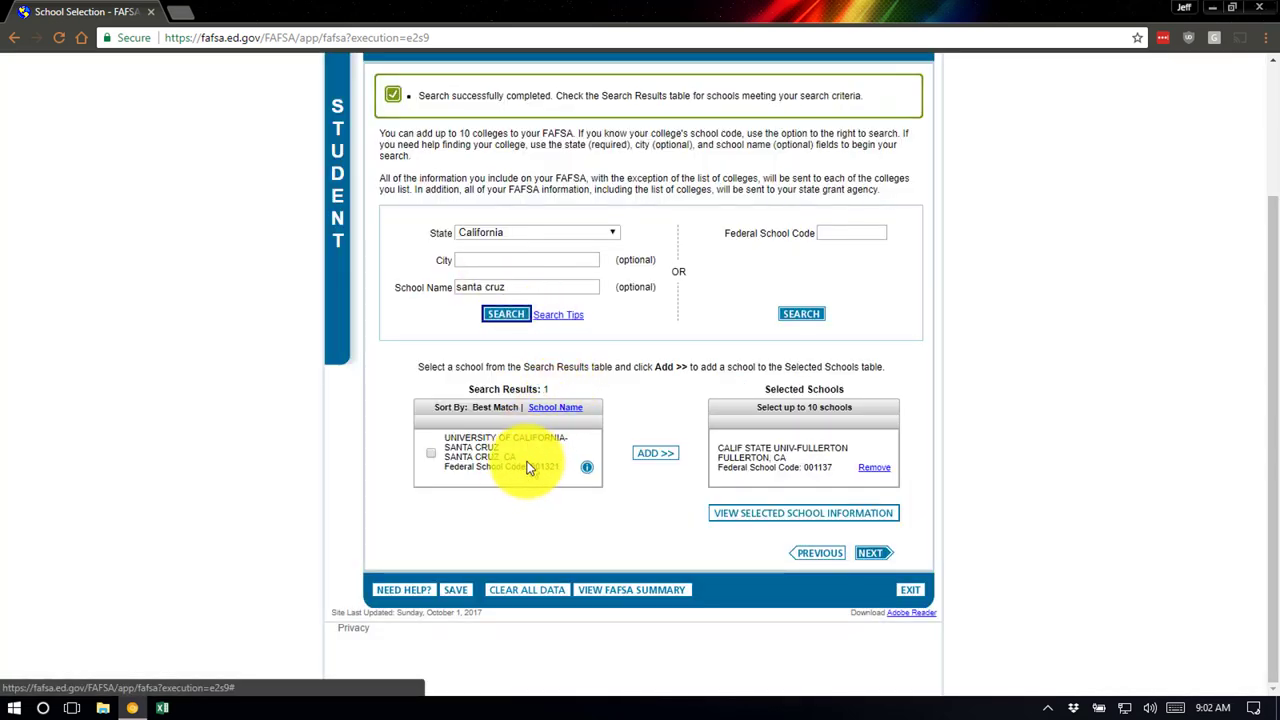
{"action": "left_click", "coordinate": [432, 453]}
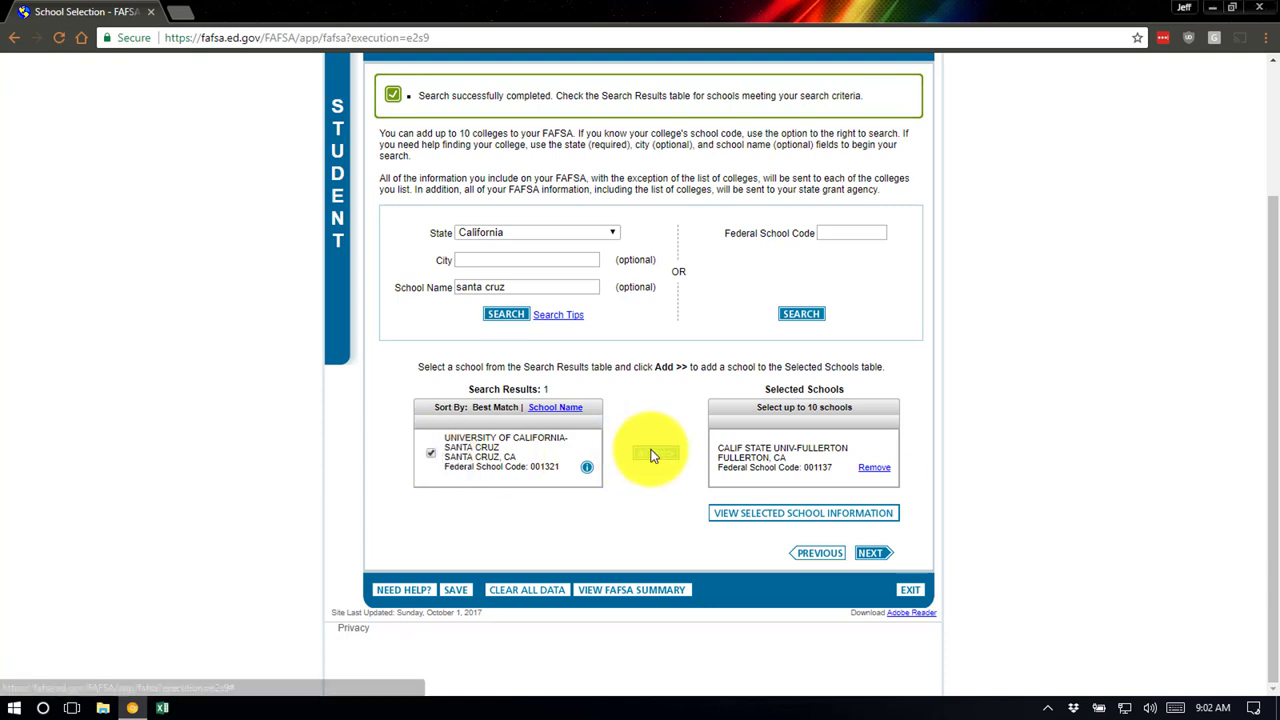
{"action": "left_click", "coordinate": [650, 455]}
- Search 'cuesta' and add Cuesta College (001192) to Selected Schools
{"action": "triple_click", "coordinate": [505, 230]}
{"action": "triple_click", "coordinate": [505, 230]}
{"action": "type", "text": "cuesta"}
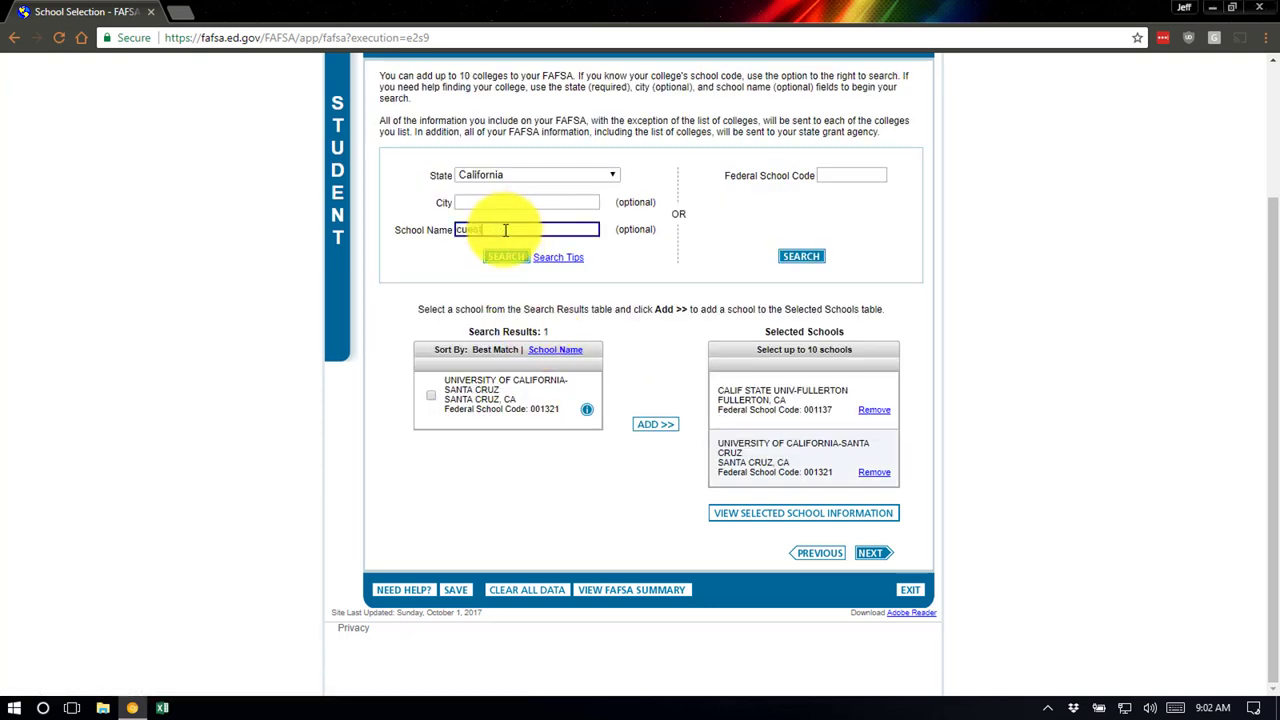
{"action": "left_click", "coordinate": [503, 257]}
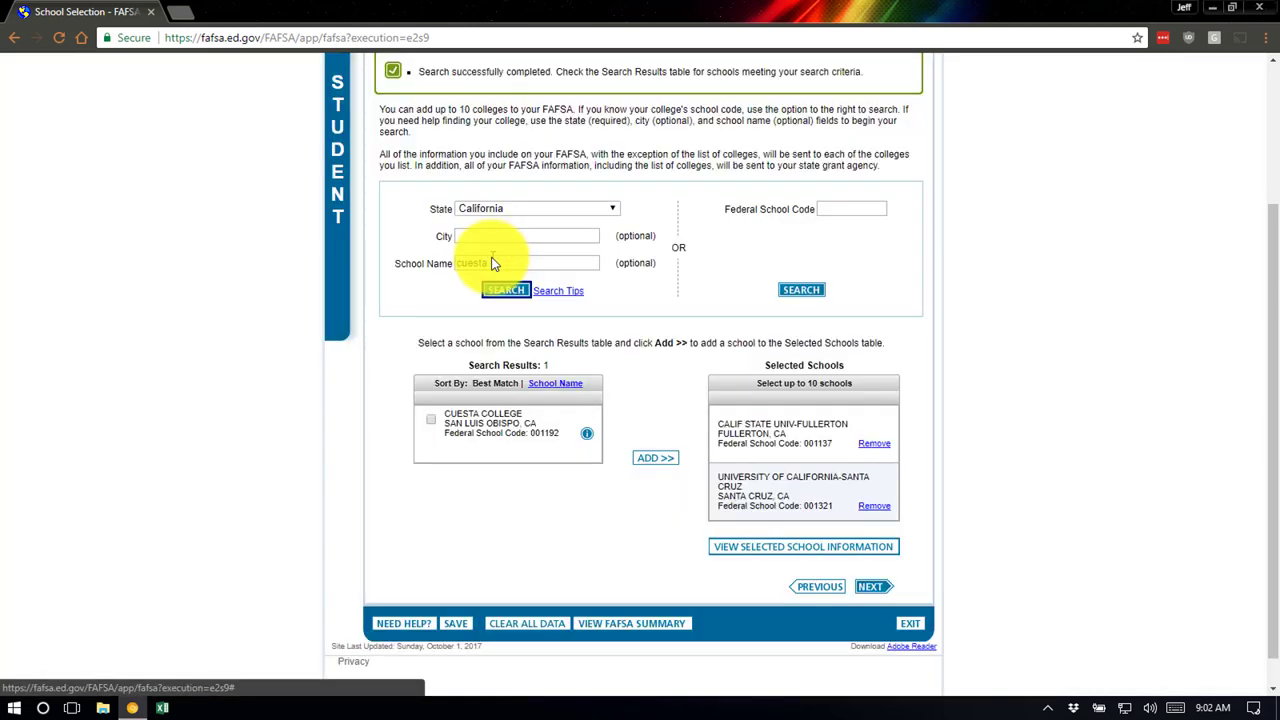
{"action": "left_click", "coordinate": [431, 420]}
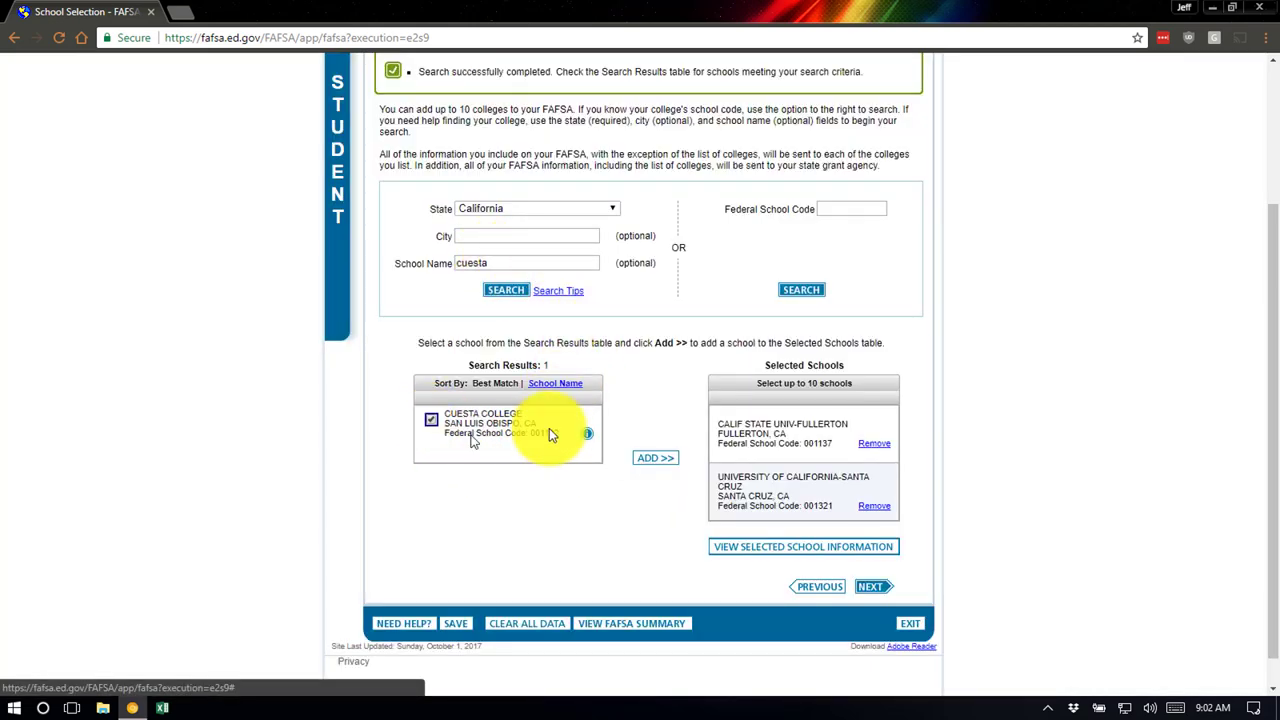
{"action": "left_click", "coordinate": [655, 458]}
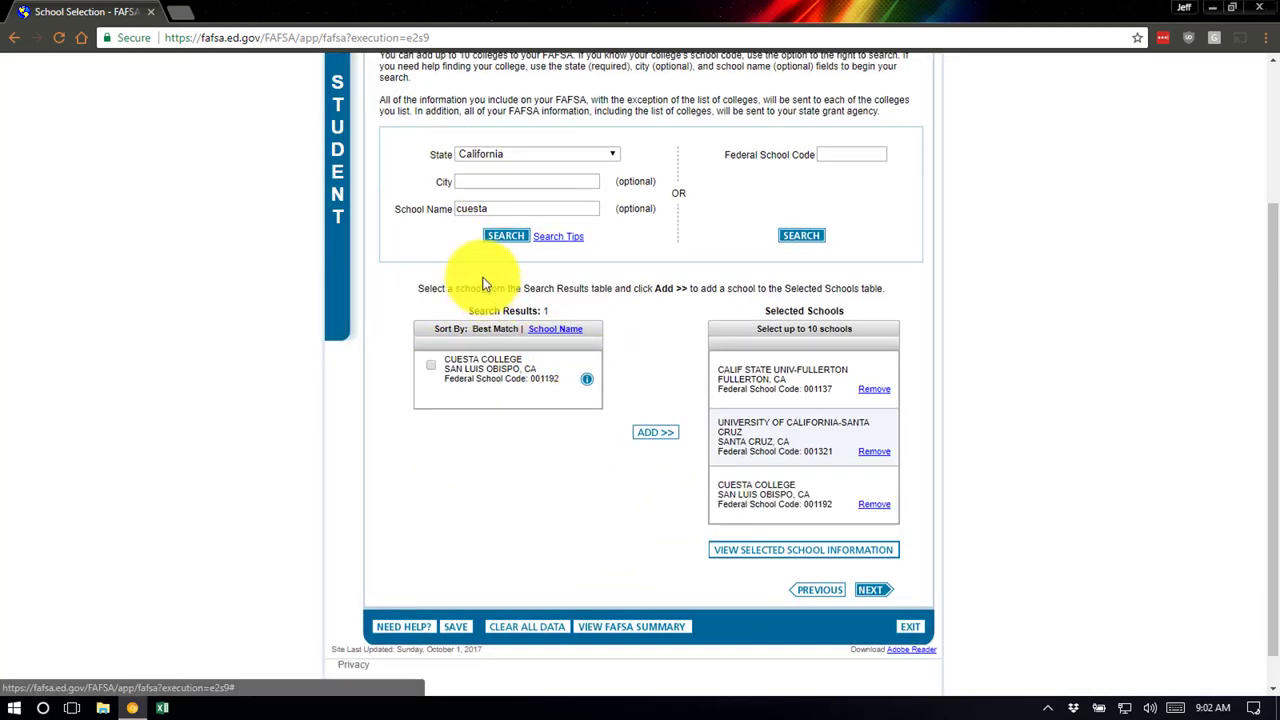
- Search 'chapman', add Chapman University (001164), then clear the School Name box
{"action": "double_click", "coordinate": [488, 210]}
{"action": "type", "text": "chapman"}
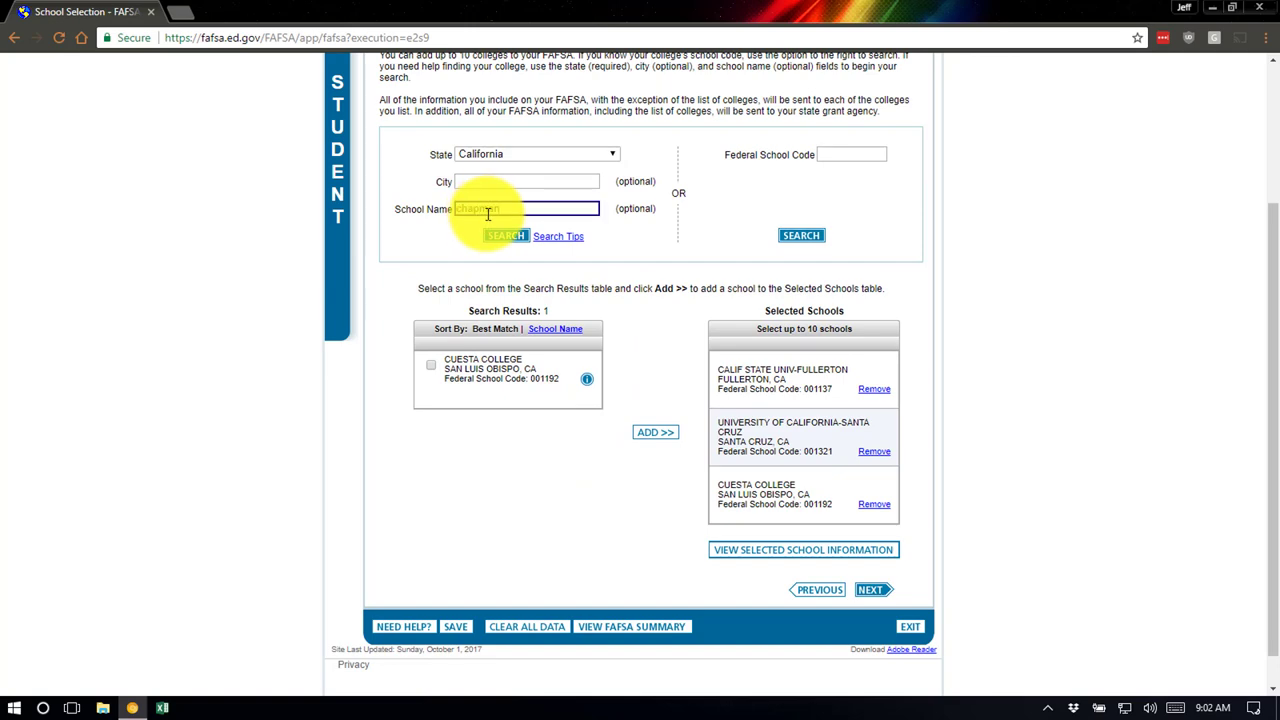
{"action": "left_click", "coordinate": [494, 234]}
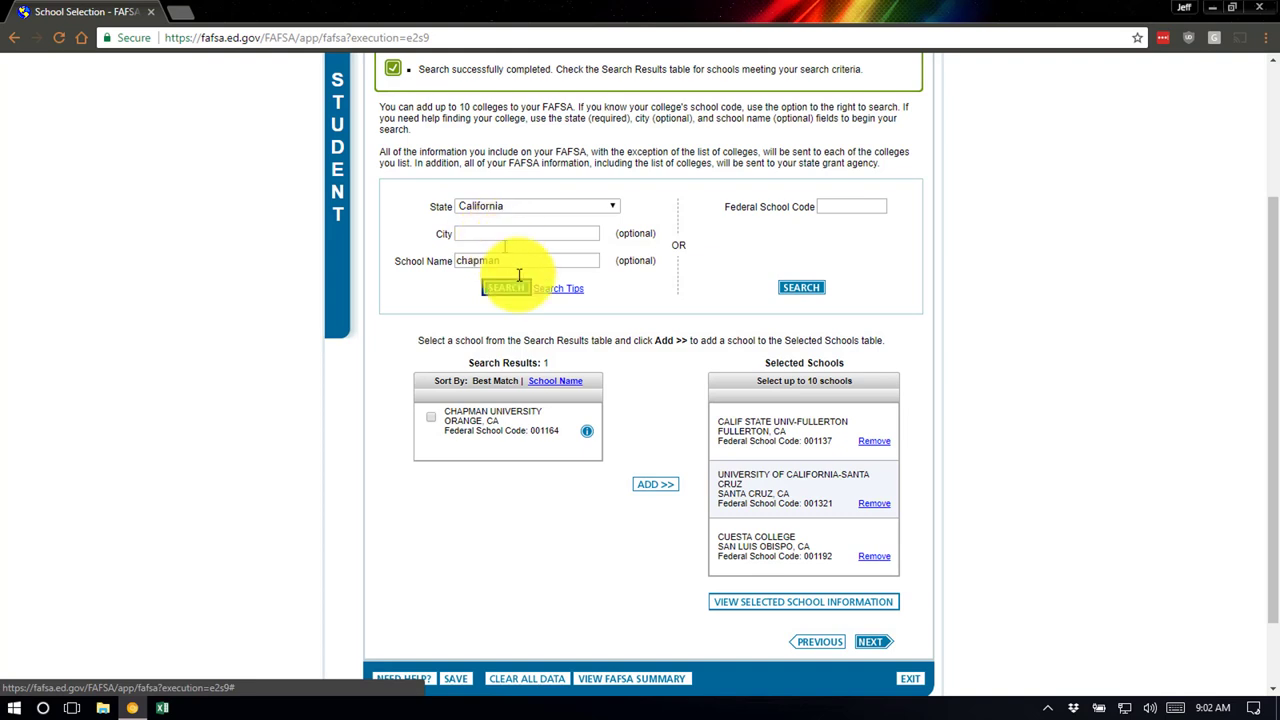
{"action": "left_click", "coordinate": [431, 416]}
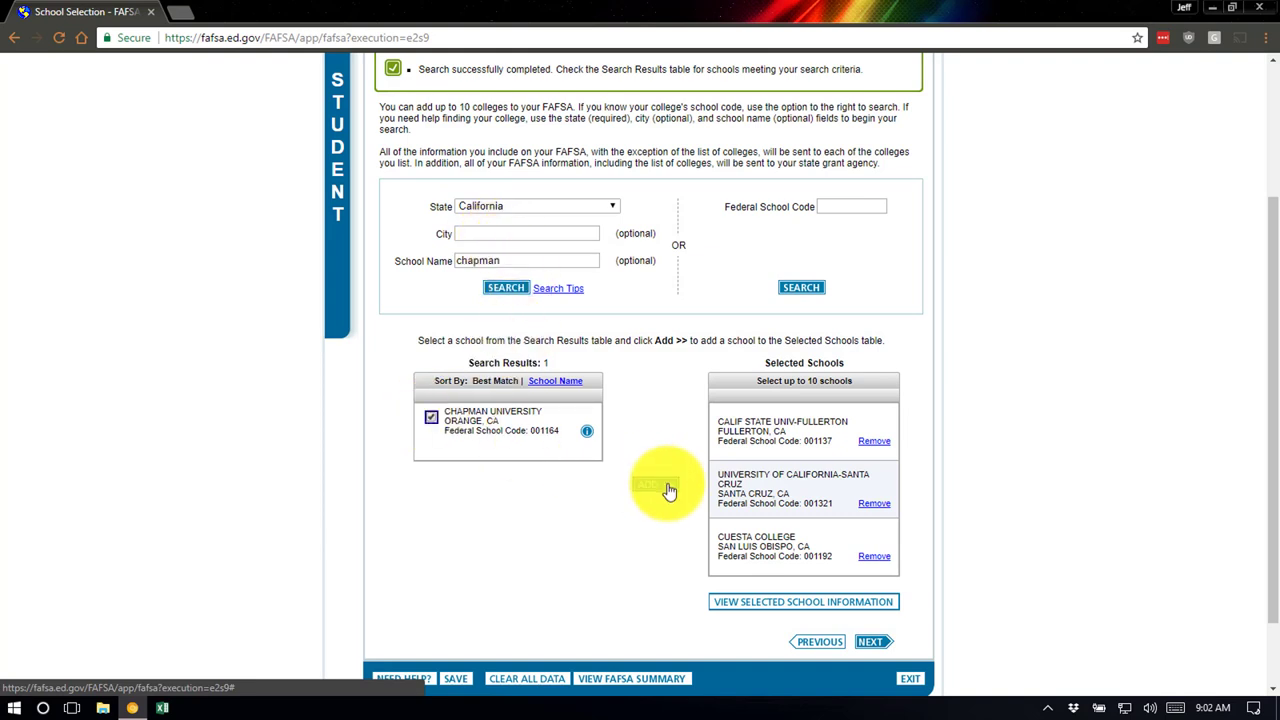
{"action": "left_click", "coordinate": [666, 487]}
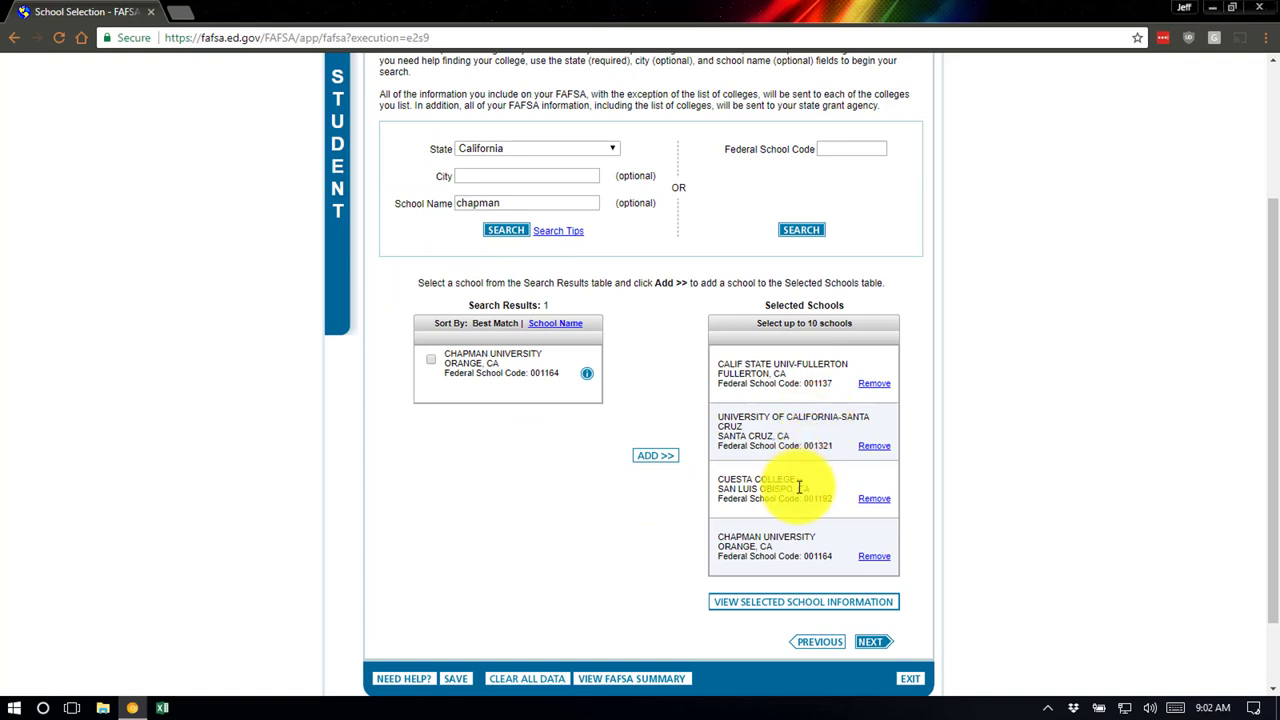
{"action": "left_click", "coordinate": [527, 204]}
{"action": "double_click", "coordinate": [508, 207]}
{"action": "key", "text": "BackSpace"}
- Search California schools for 'technical institute' and browse the 15 results
{"action": "type", "text": "te"}
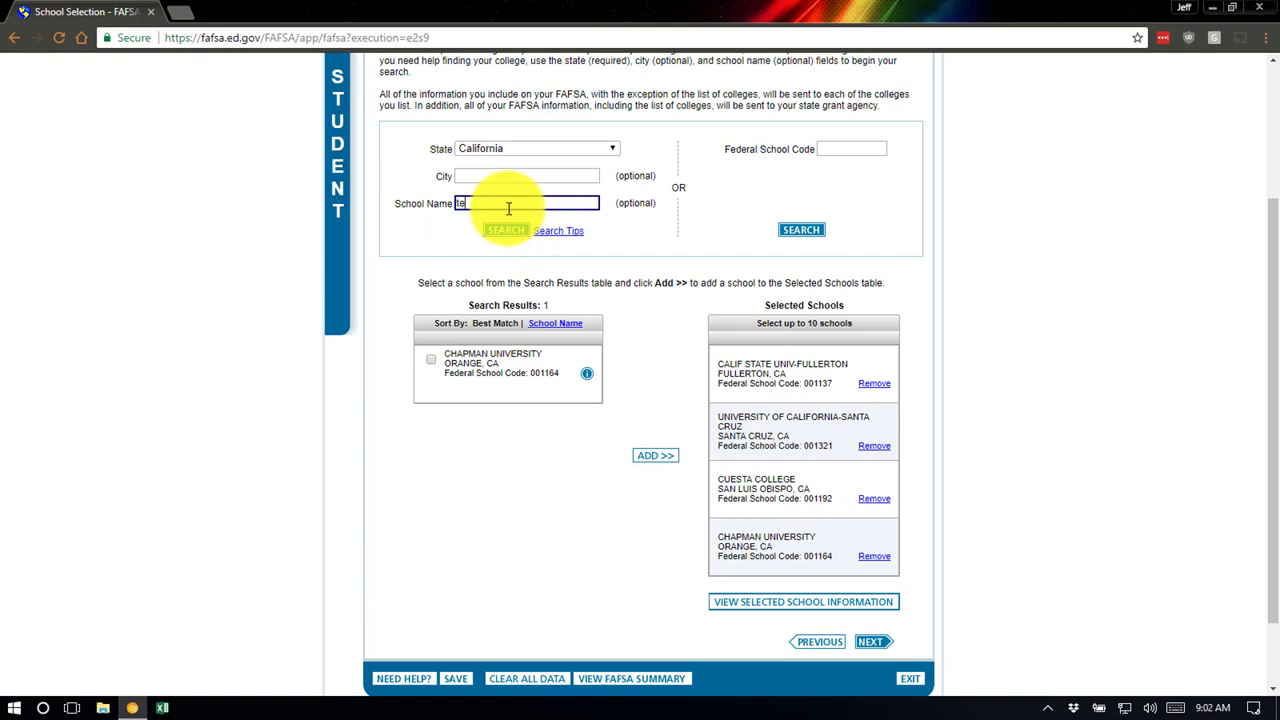
{"action": "type", "text": "chnical institute"}
{"action": "left_click", "coordinate": [512, 229]}
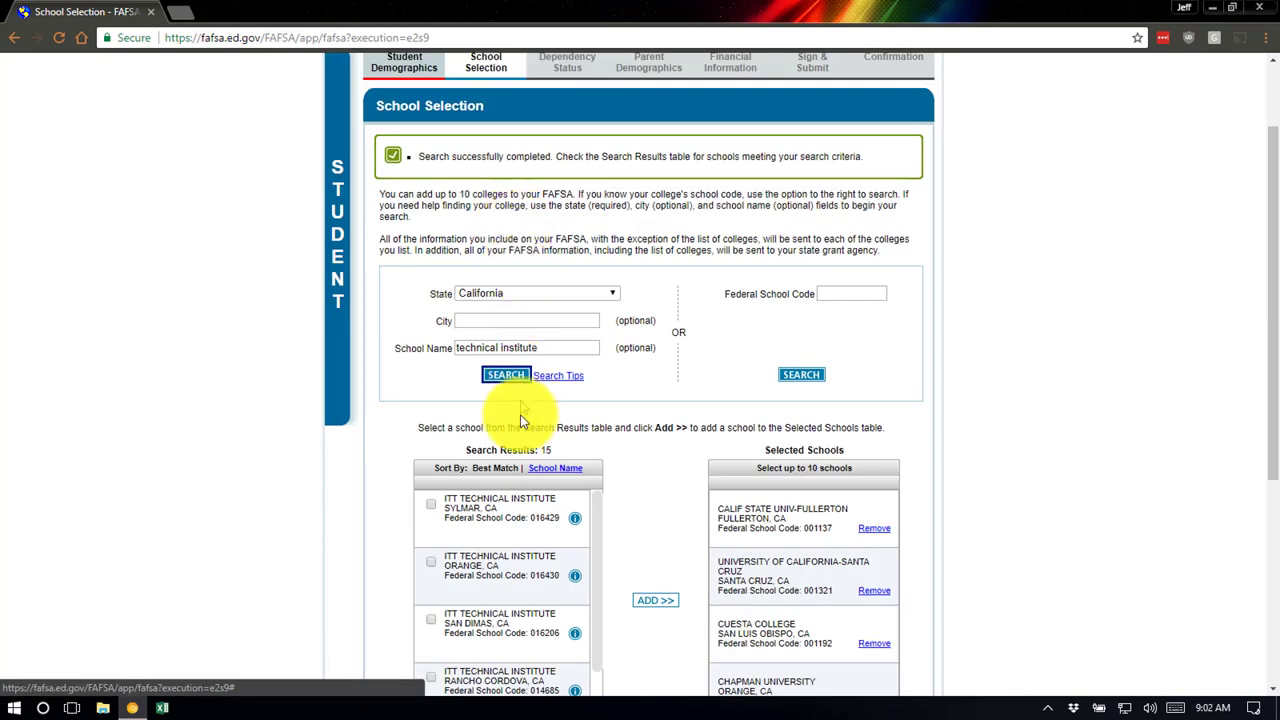
{"action": "scroll", "coordinate": [620, 455], "scroll_direction": "down", "scroll_amount": 1}
{"action": "scroll", "coordinate": [500, 468], "scroll_direction": "down", "scroll_amount": 5}
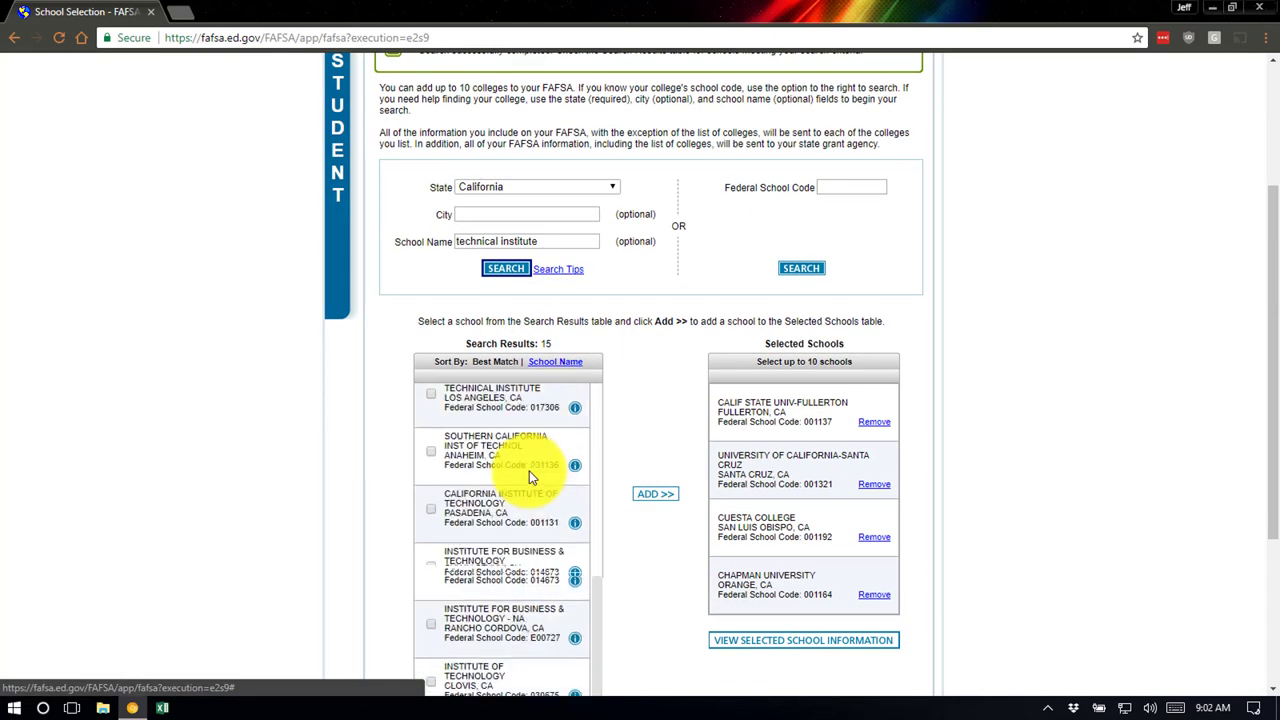
{"action": "scroll", "coordinate": [562, 477], "scroll_direction": "down", "scroll_amount": 4}
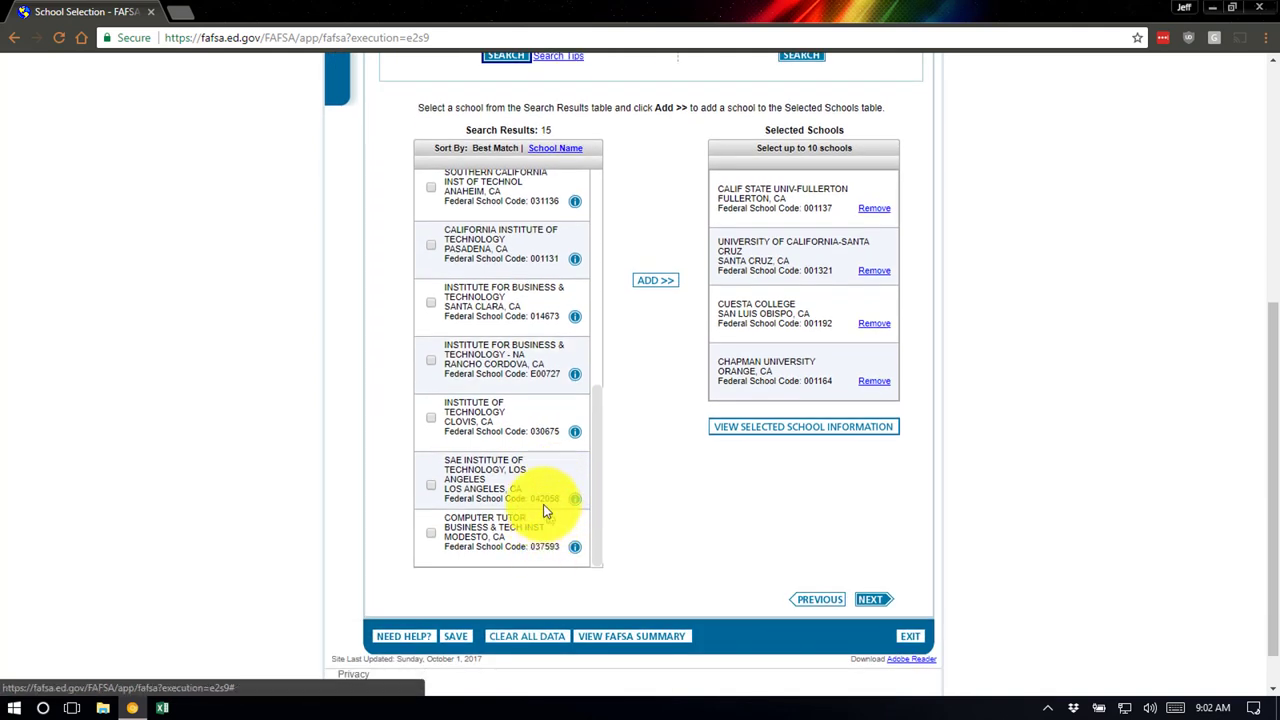
{"action": "scroll", "coordinate": [532, 401], "scroll_direction": "up", "scroll_amount": 4}
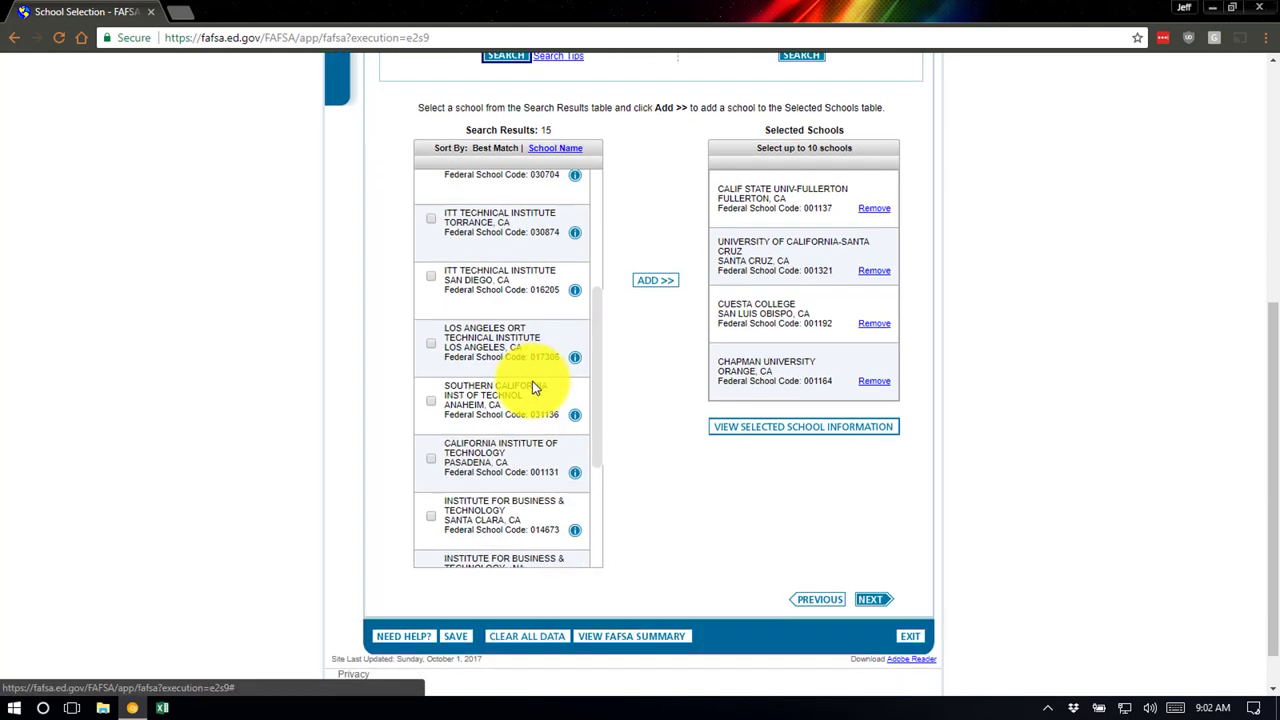
{"action": "scroll", "coordinate": [529, 370], "scroll_direction": "up", "scroll_amount": 5}
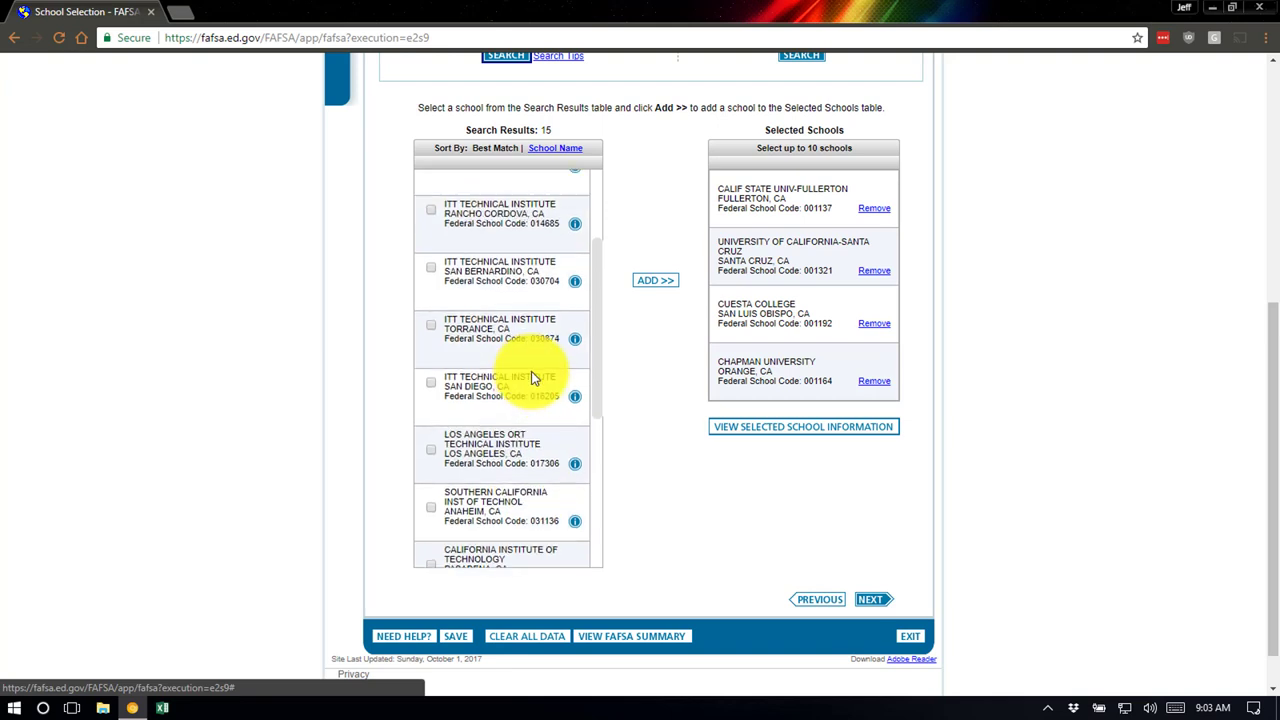
{"action": "scroll", "coordinate": [508, 340], "scroll_direction": "up", "scroll_amount": 1}
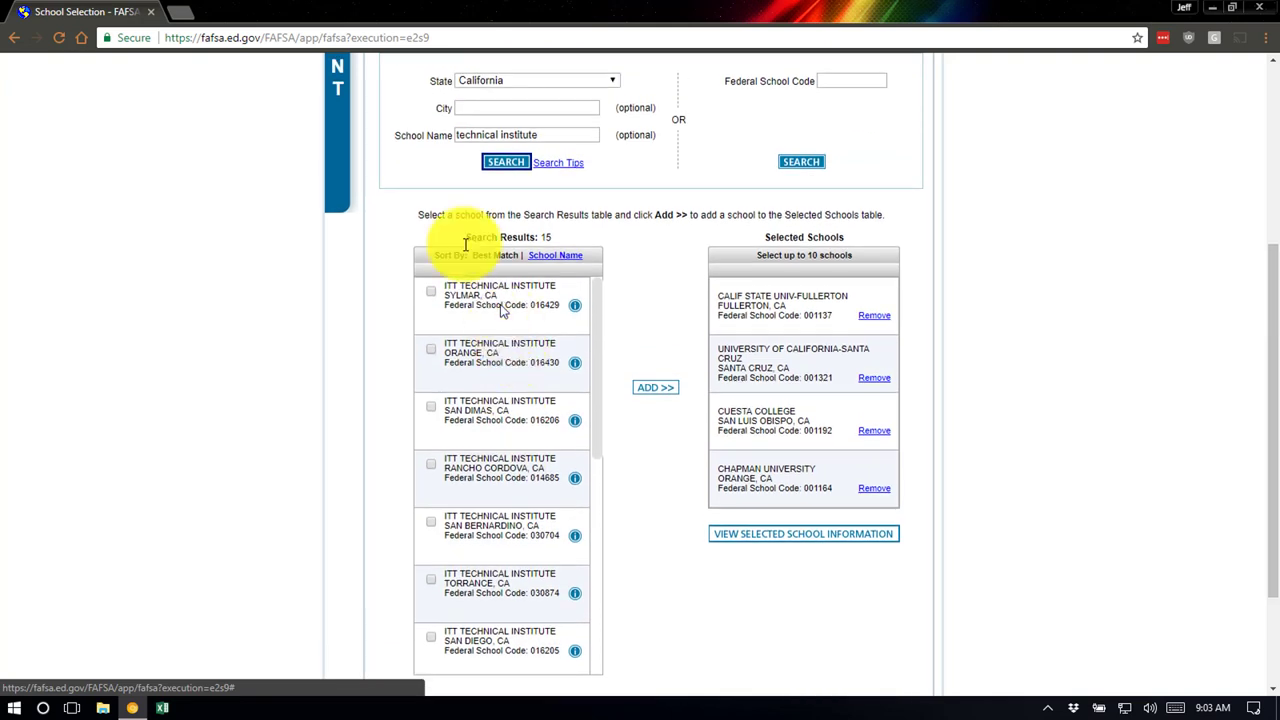
- Delete the 'technical institute' search text and scroll down to the Previous/Next buttons
{"action": "left_click_drag", "start_coordinate": [457, 135], "coordinate": [529, 179]}
{"action": "key", "text": "Delete"}
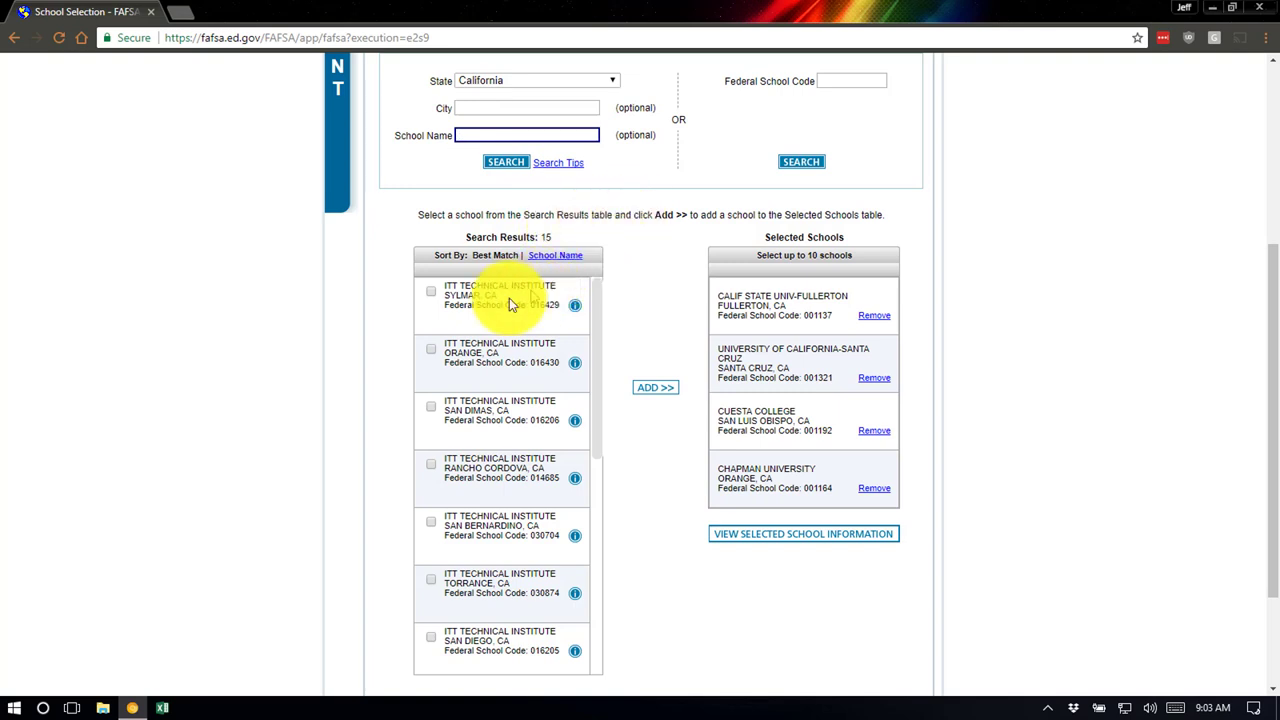
{"action": "scroll", "coordinate": [474, 368], "scroll_direction": "down", "scroll_amount": 3}
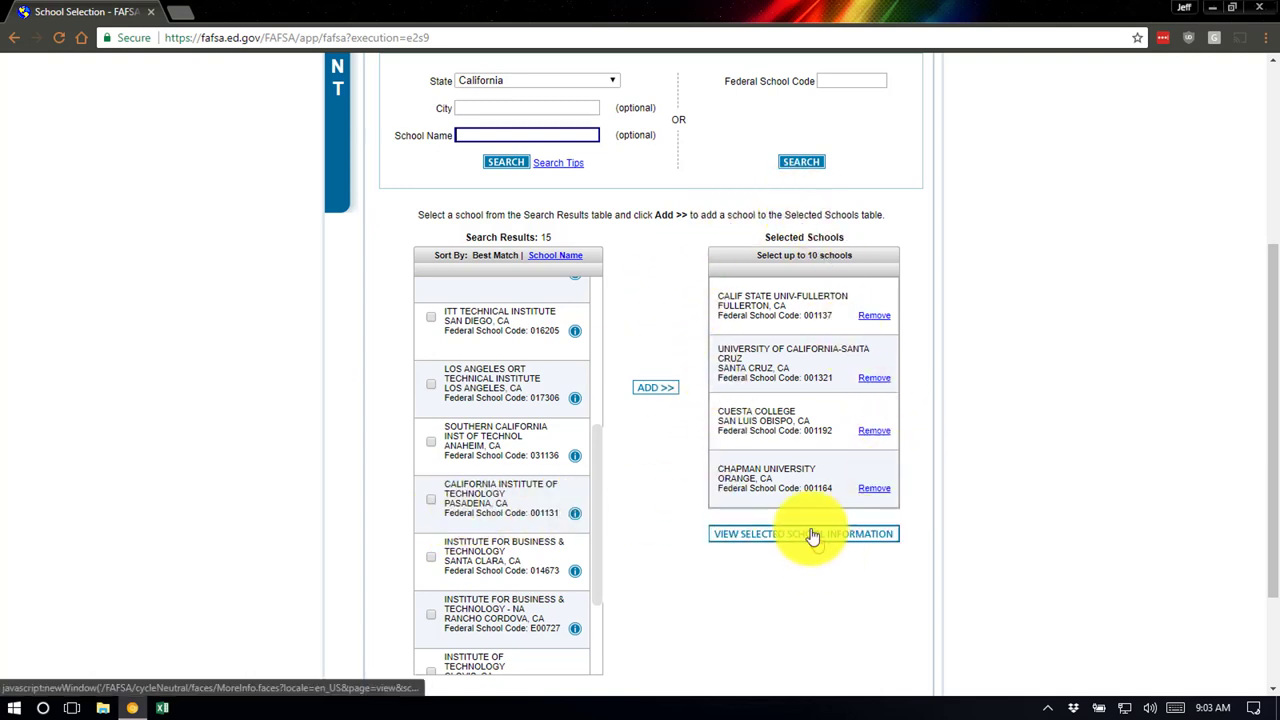
{"action": "scroll", "coordinate": [815, 530], "scroll_direction": "down", "scroll_amount": 2}
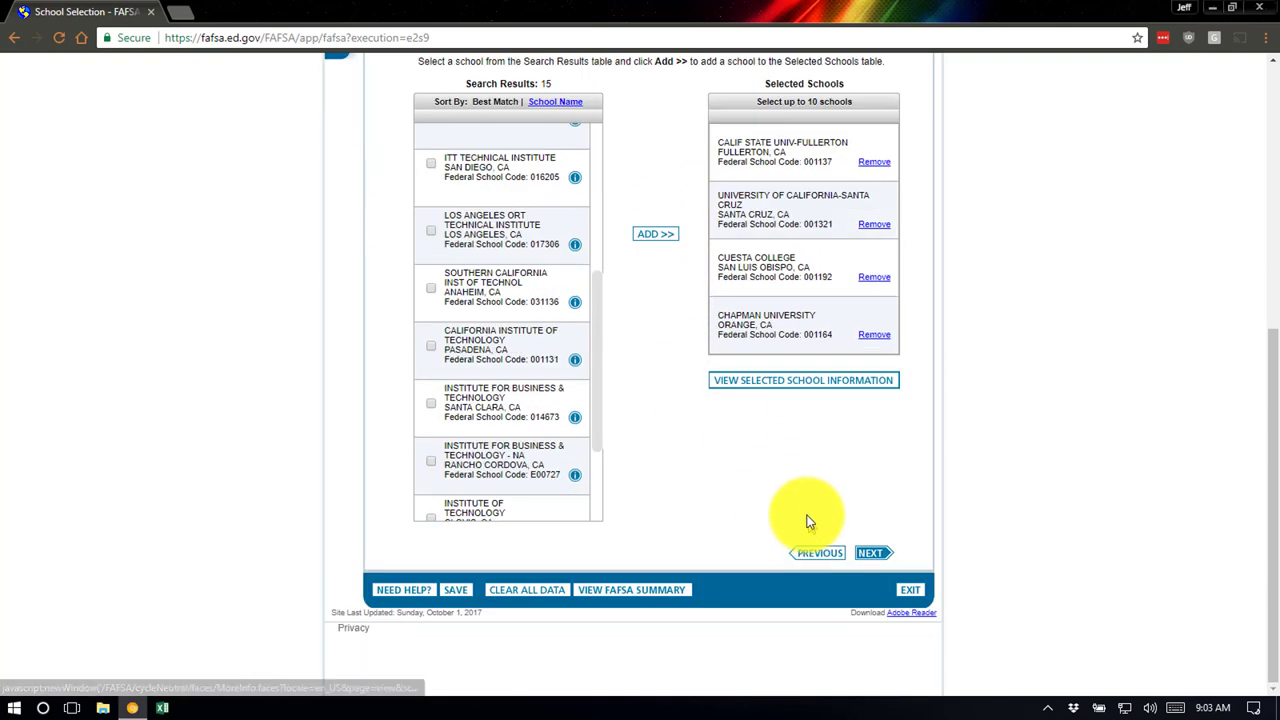
- Go to the School Selection Summary and open Cal State Fullerton's Housing Plans list
{"action": "left_click", "coordinate": [882, 553]}
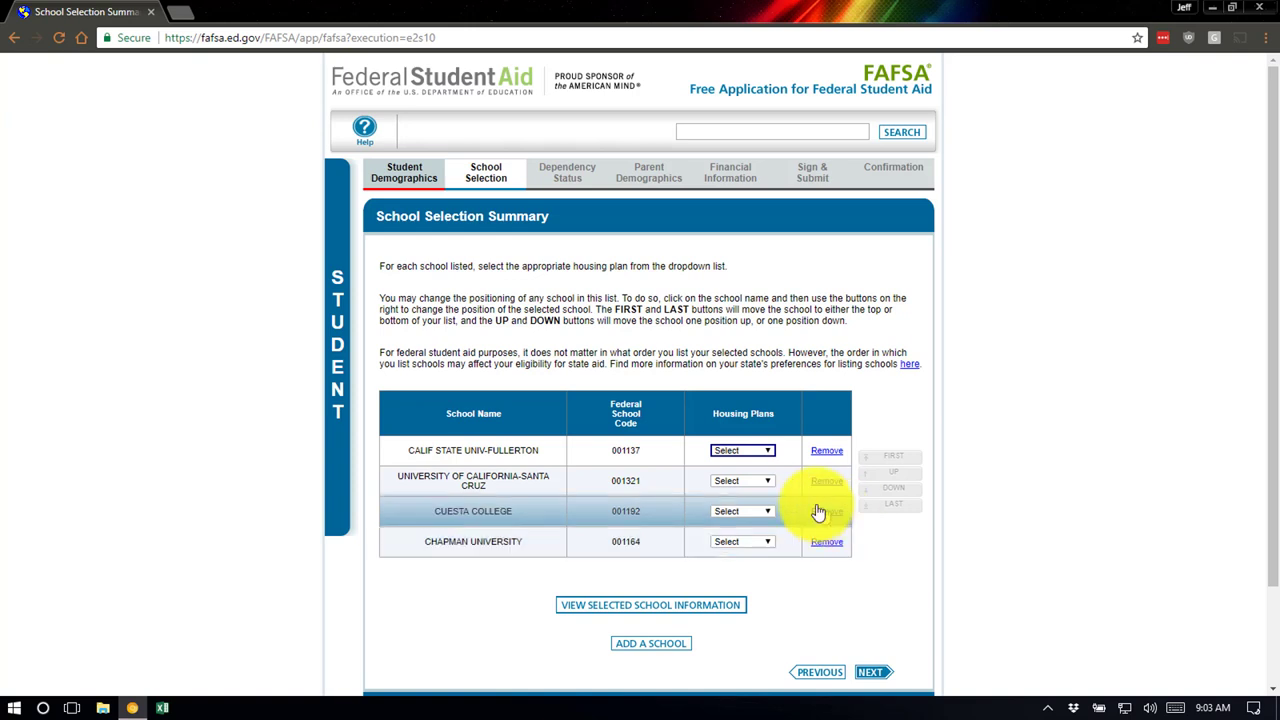
{"action": "left_click", "coordinate": [727, 455]}
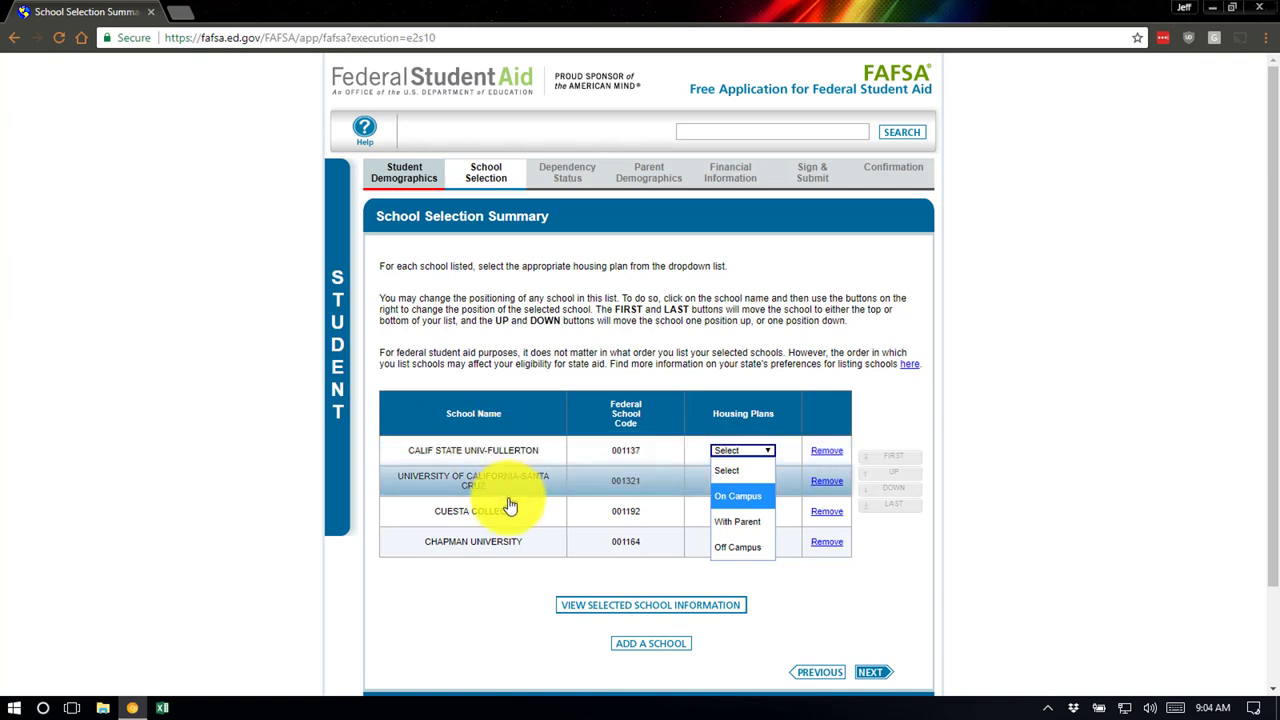
- Set housing: On Campus for Fullerton and UC Santa Cruz, With Parent for Cuesta, Off Campus for Chapman
{"action": "left_click", "coordinate": [740, 499]}
{"action": "left_click", "coordinate": [733, 484]}
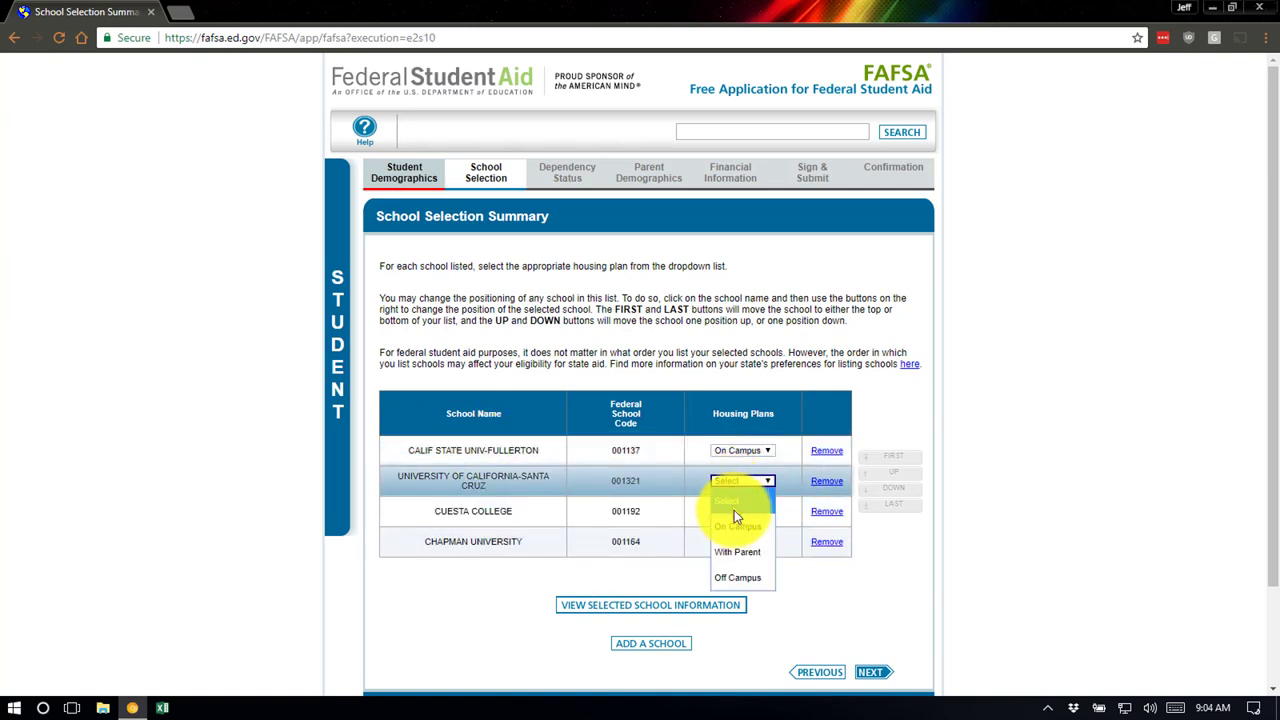
{"action": "left_click", "coordinate": [734, 526]}
{"action": "left_click", "coordinate": [735, 513]}
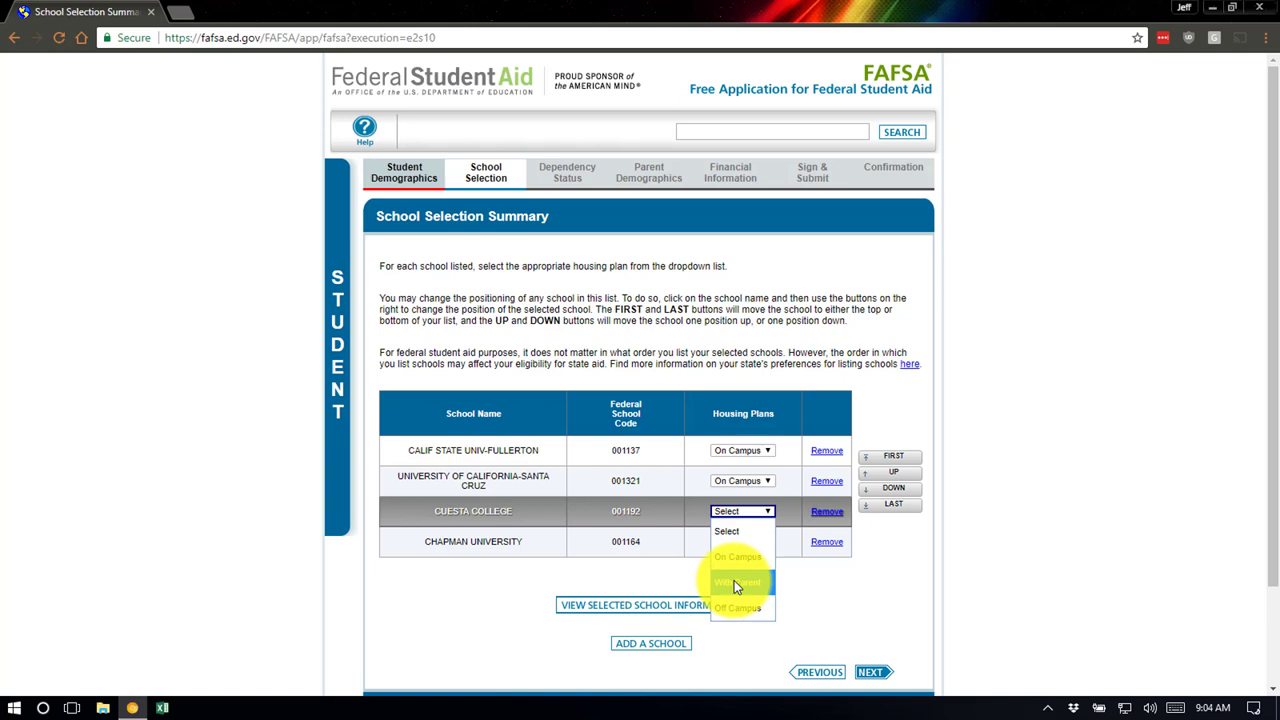
{"action": "left_click", "coordinate": [734, 580]}
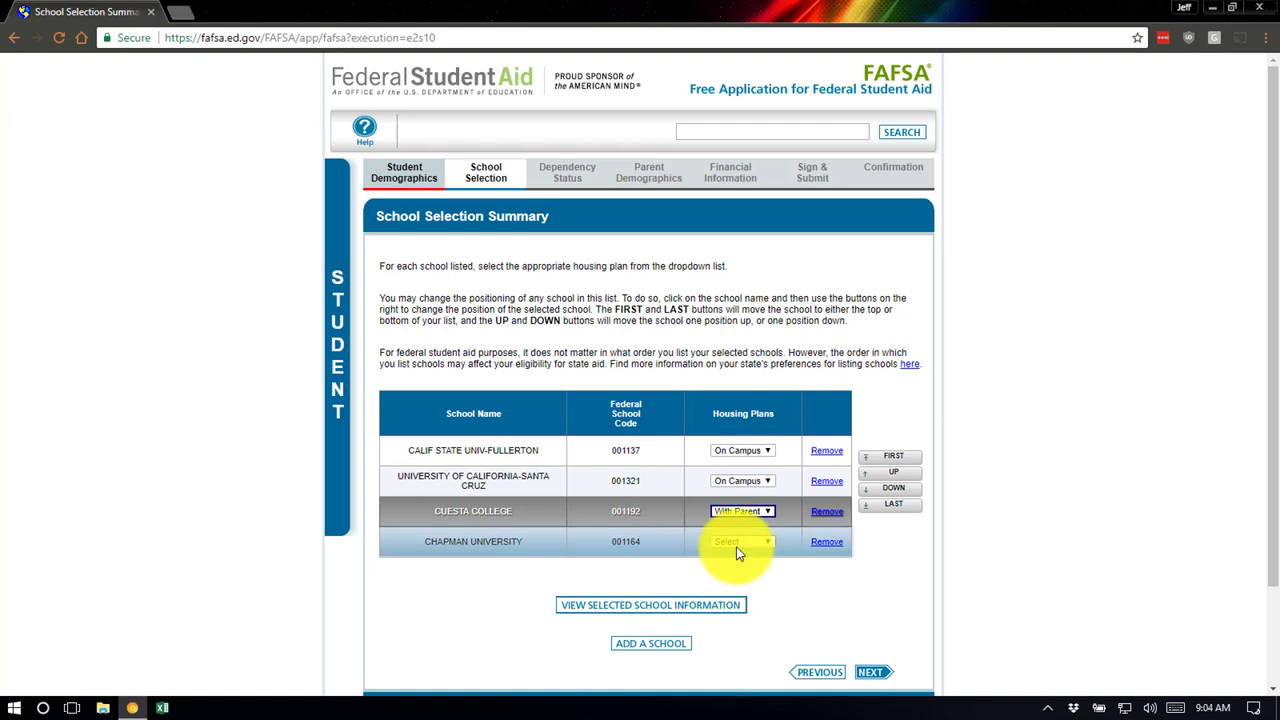
{"action": "left_click", "coordinate": [737, 541]}
{"action": "left_click", "coordinate": [733, 586]}
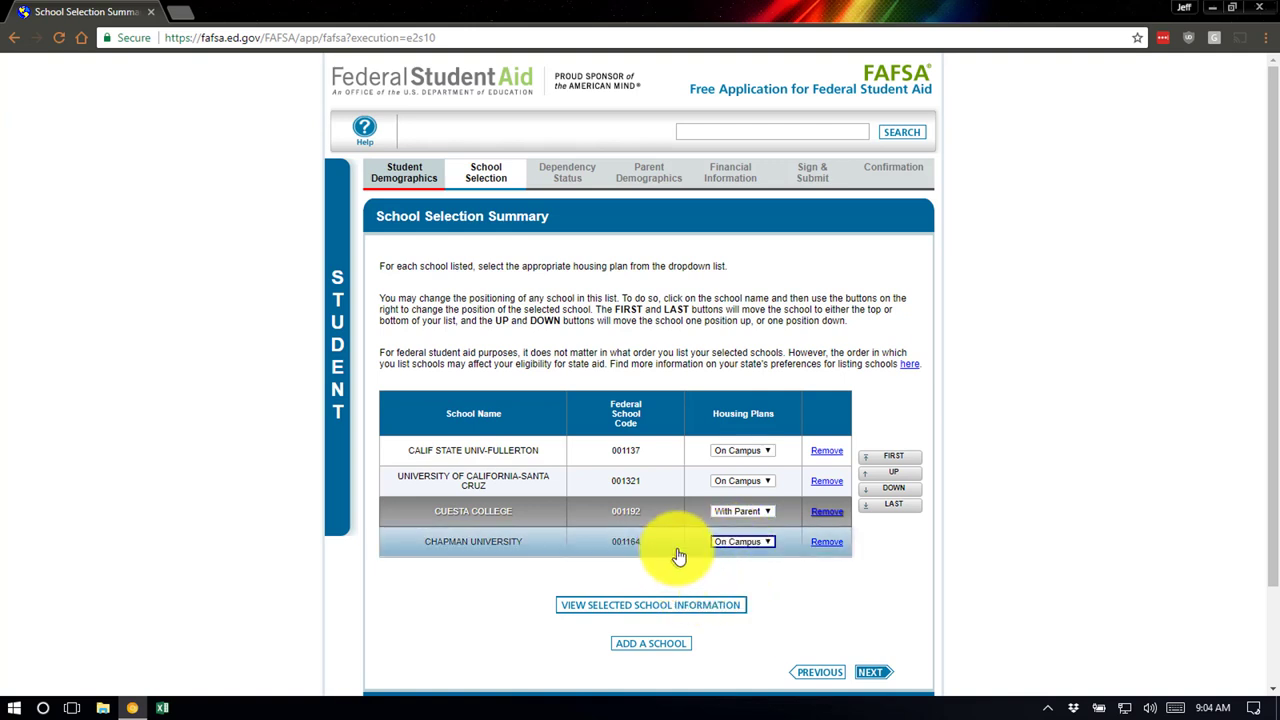
{"action": "left_click", "coordinate": [723, 540]}
{"action": "left_click", "coordinate": [740, 640]}
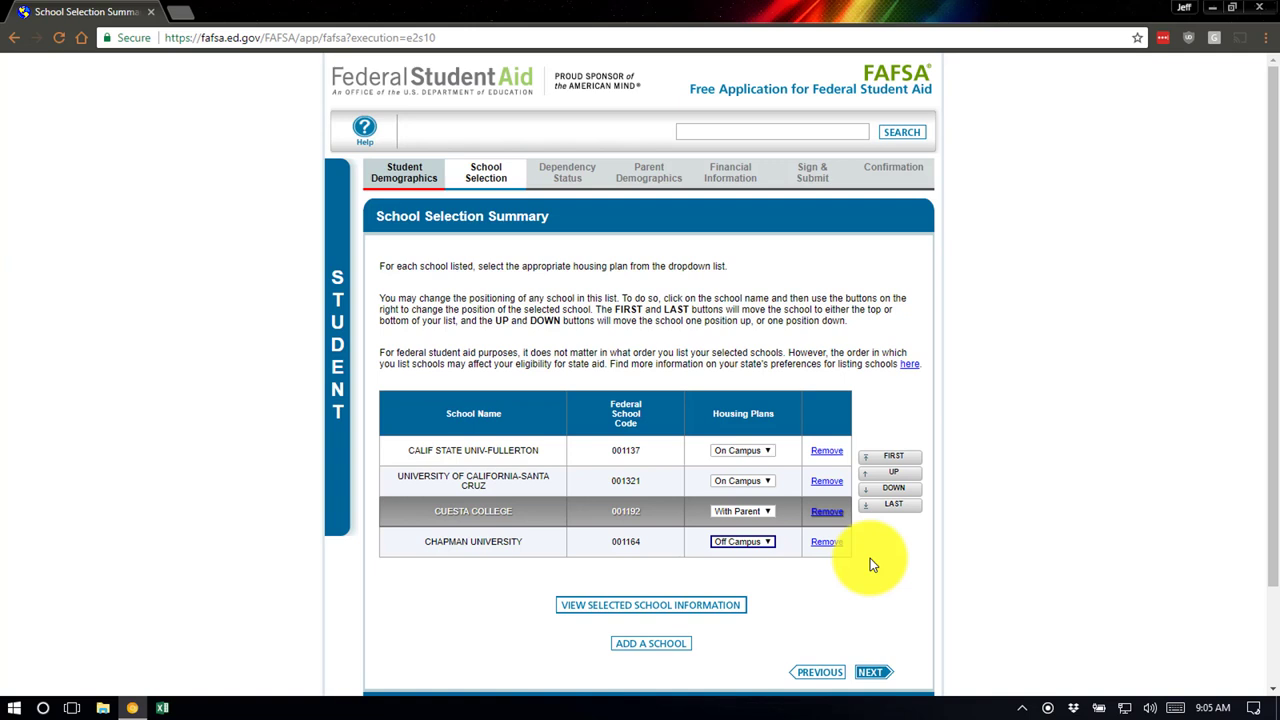
{"action": "left_click", "coordinate": [877, 676]}
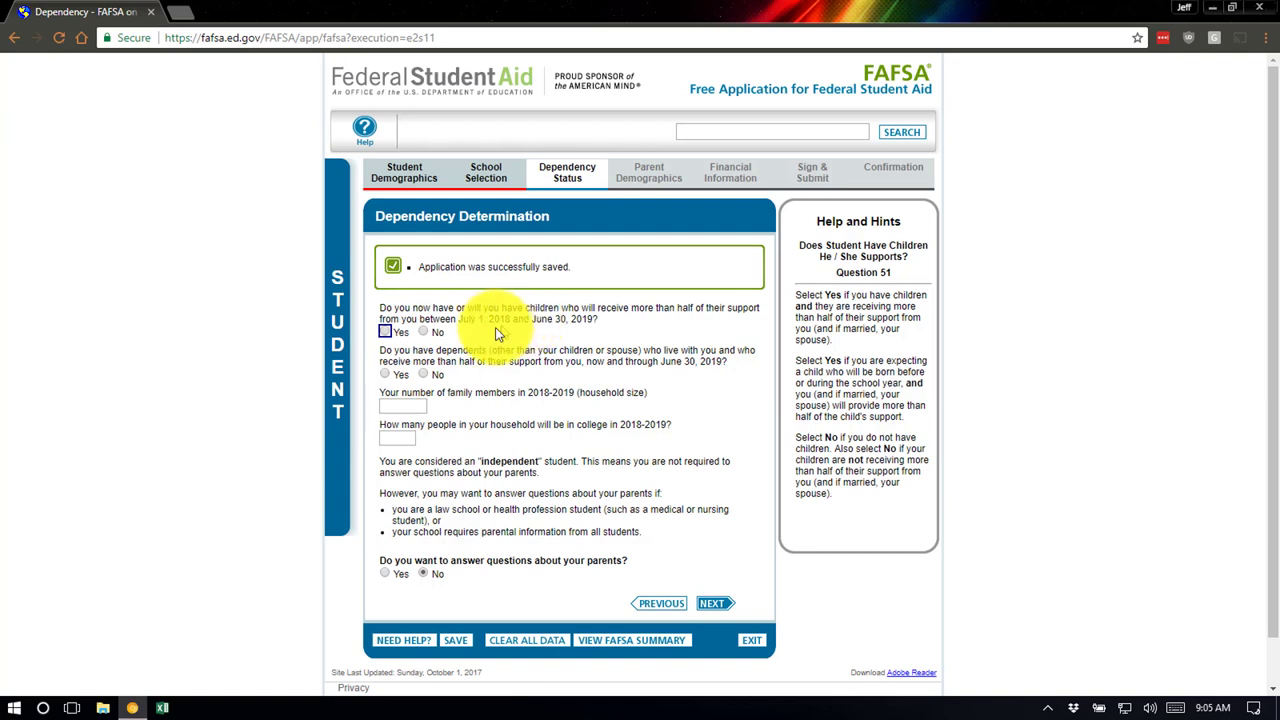
- Answer No to supporting children and No to having other dependents
{"action": "left_click", "coordinate": [474, 317]}
{"action": "left_click_drag", "start_coordinate": [570, 319], "coordinate": [510, 319]}
{"action": "left_click", "coordinate": [507, 318]}
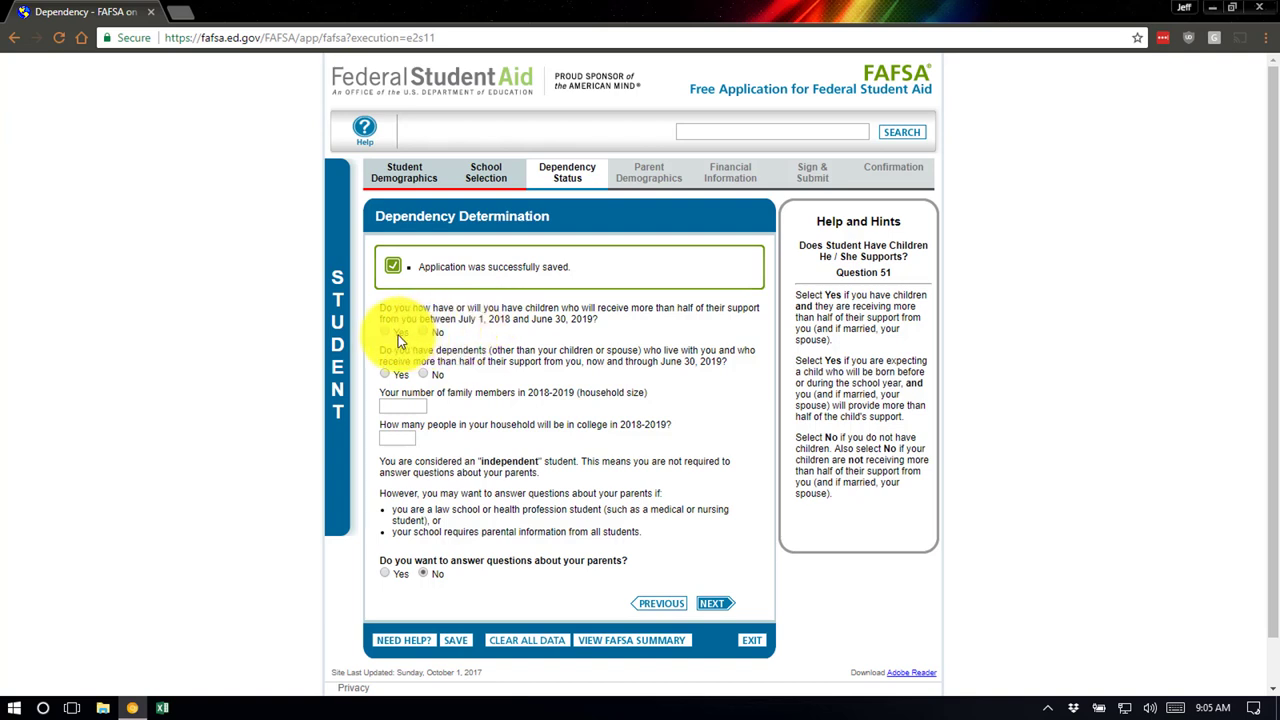
{"action": "left_click", "coordinate": [438, 333]}
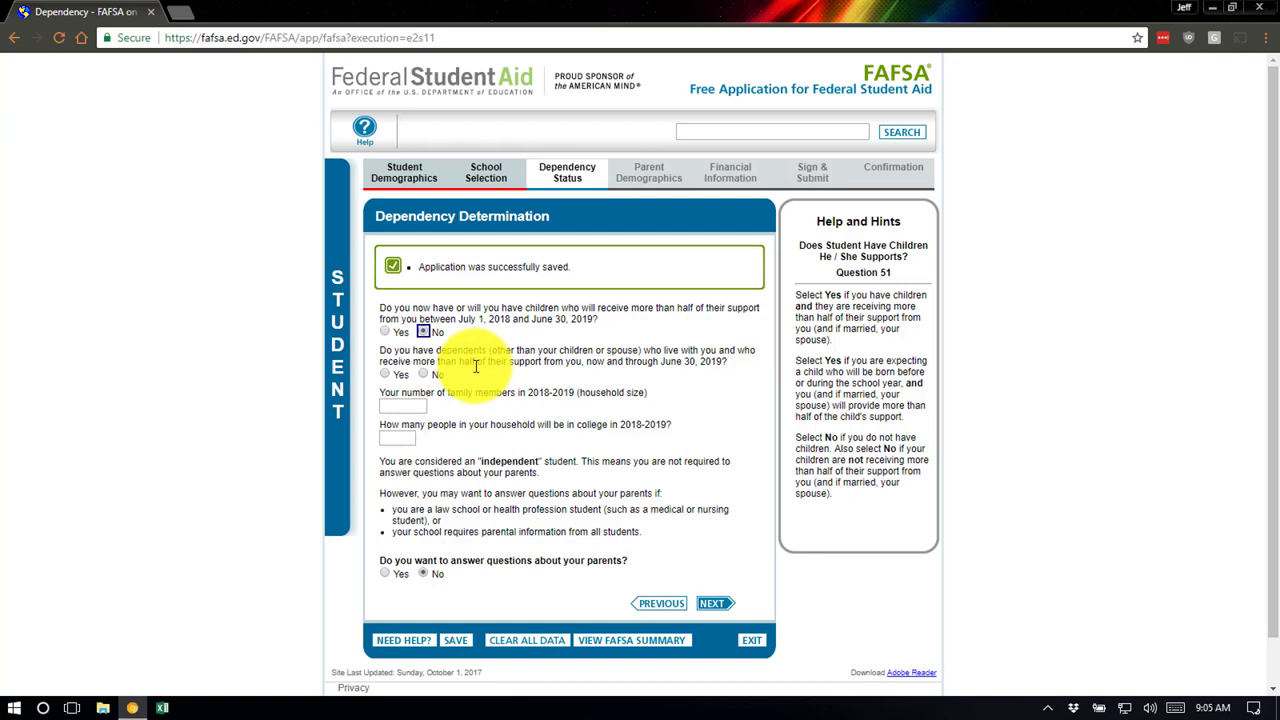
{"action": "left_click", "coordinate": [423, 374]}
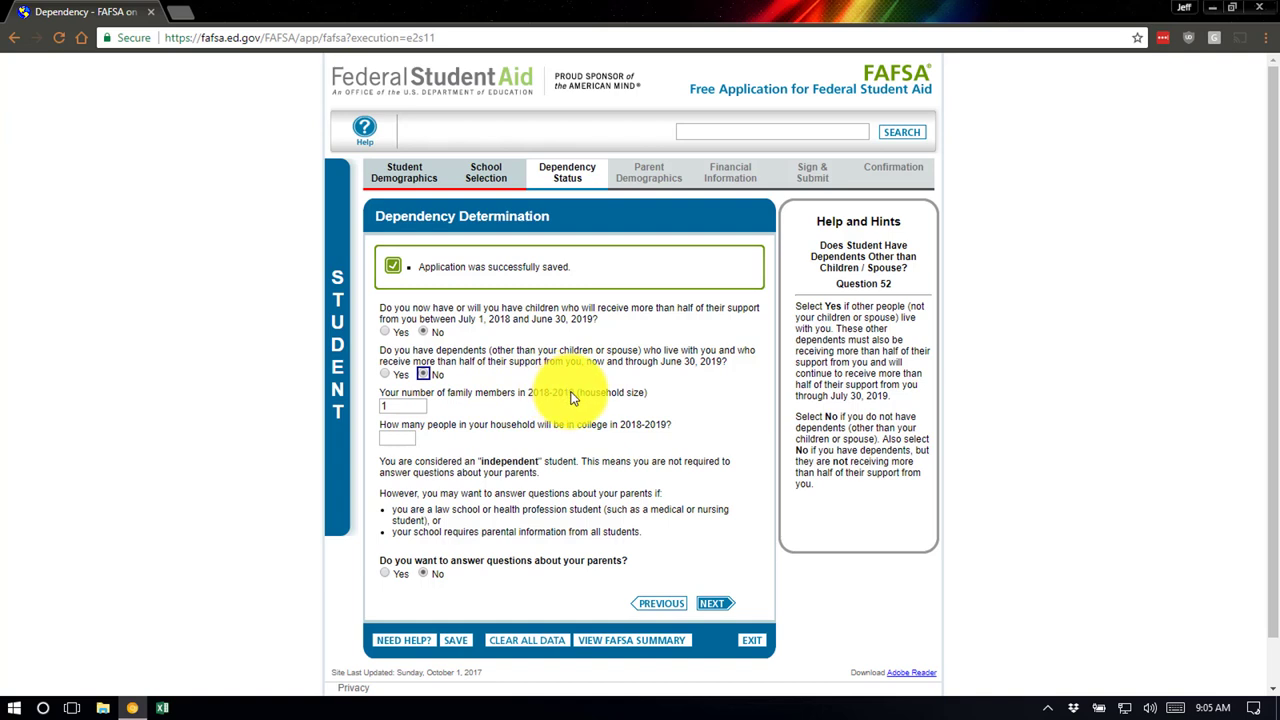
{"action": "left_click", "coordinate": [390, 405]}
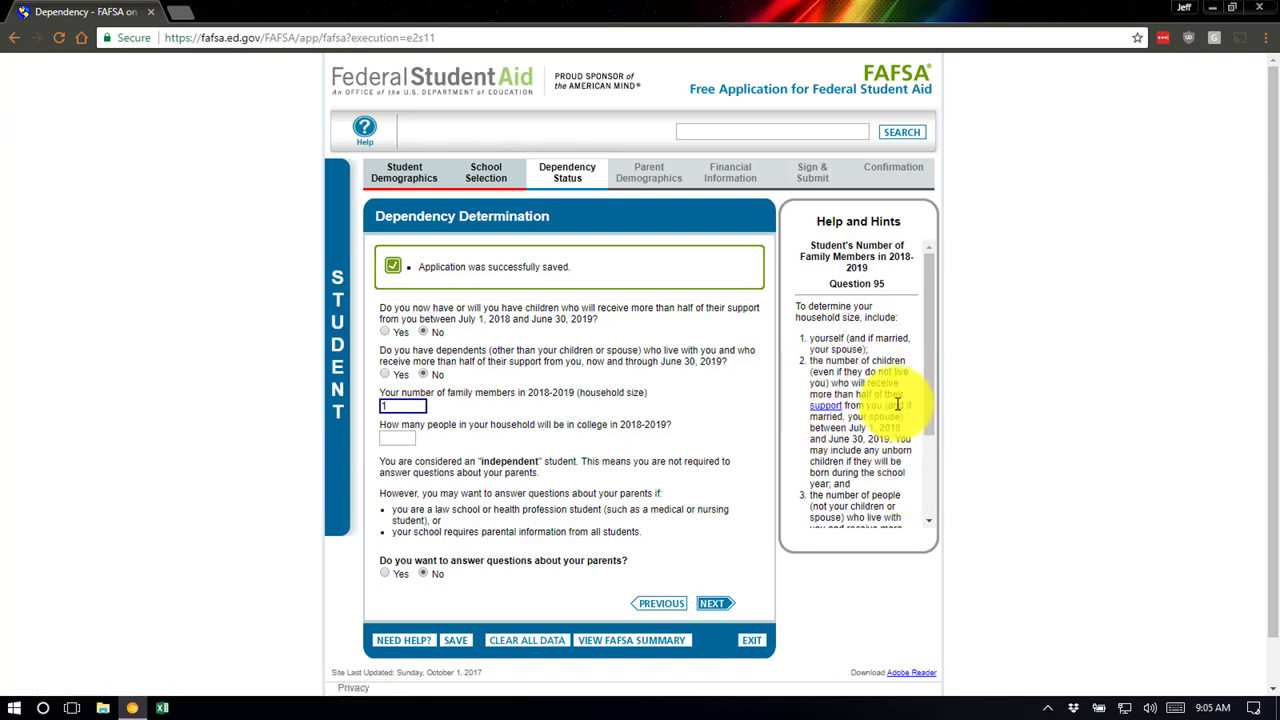
{"action": "scroll", "coordinate": [899, 404], "scroll_direction": "down", "scroll_amount": 2}
{"action": "scroll", "coordinate": [893, 392], "scroll_direction": "down", "scroll_amount": 1}
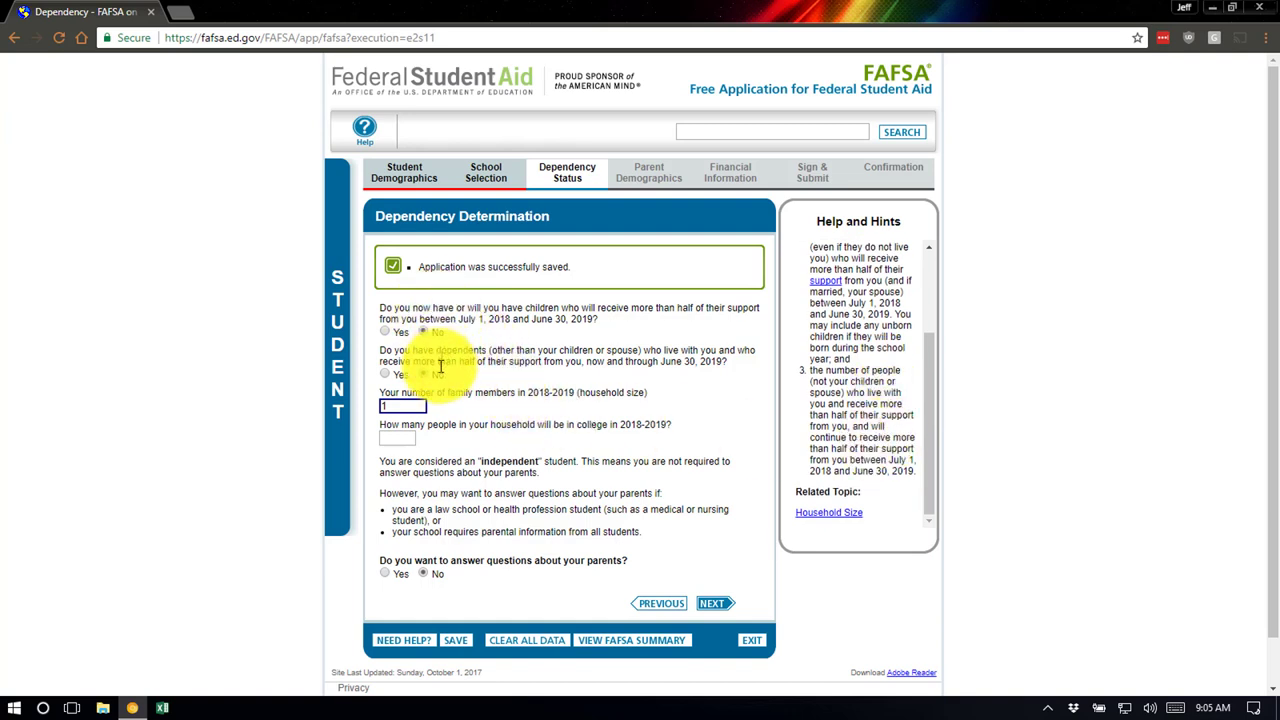
{"action": "left_click", "coordinate": [386, 333]}
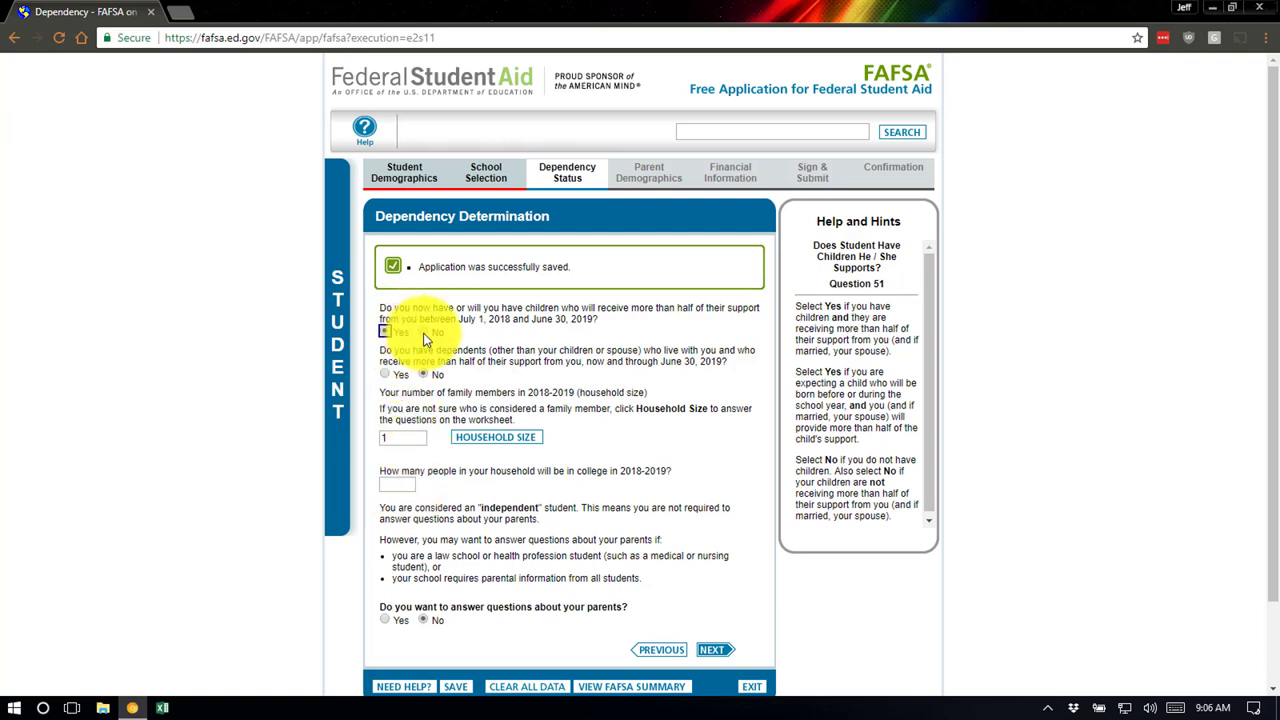
{"action": "left_click", "coordinate": [423, 332]}
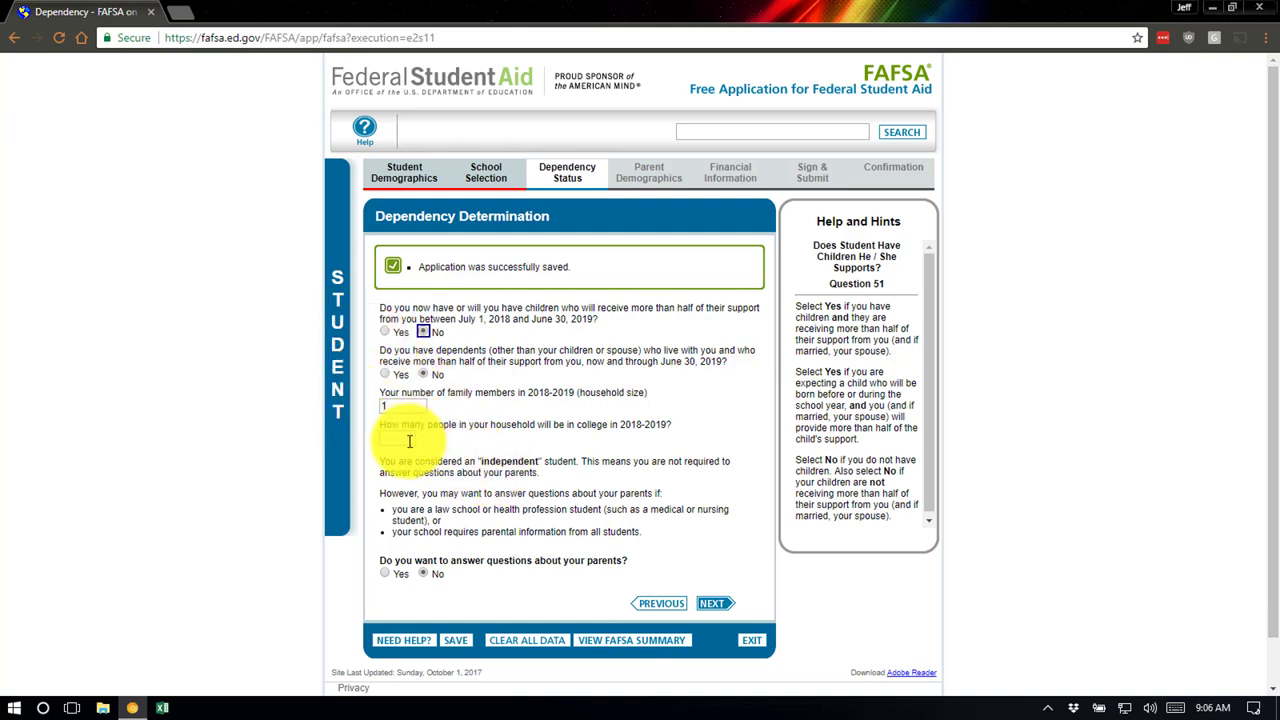
- Enter 1 as the number in college, keeping household size at 1
{"action": "left_click", "coordinate": [410, 440]}
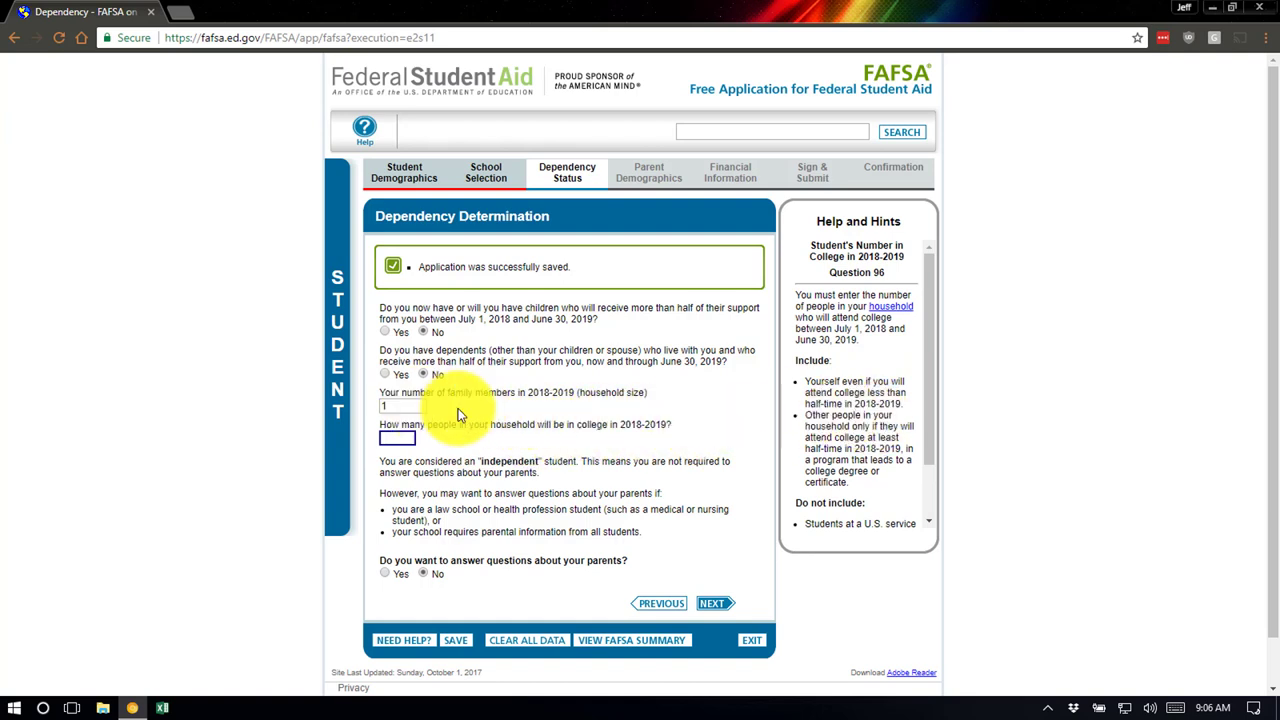
{"action": "left_click", "coordinate": [395, 406]}
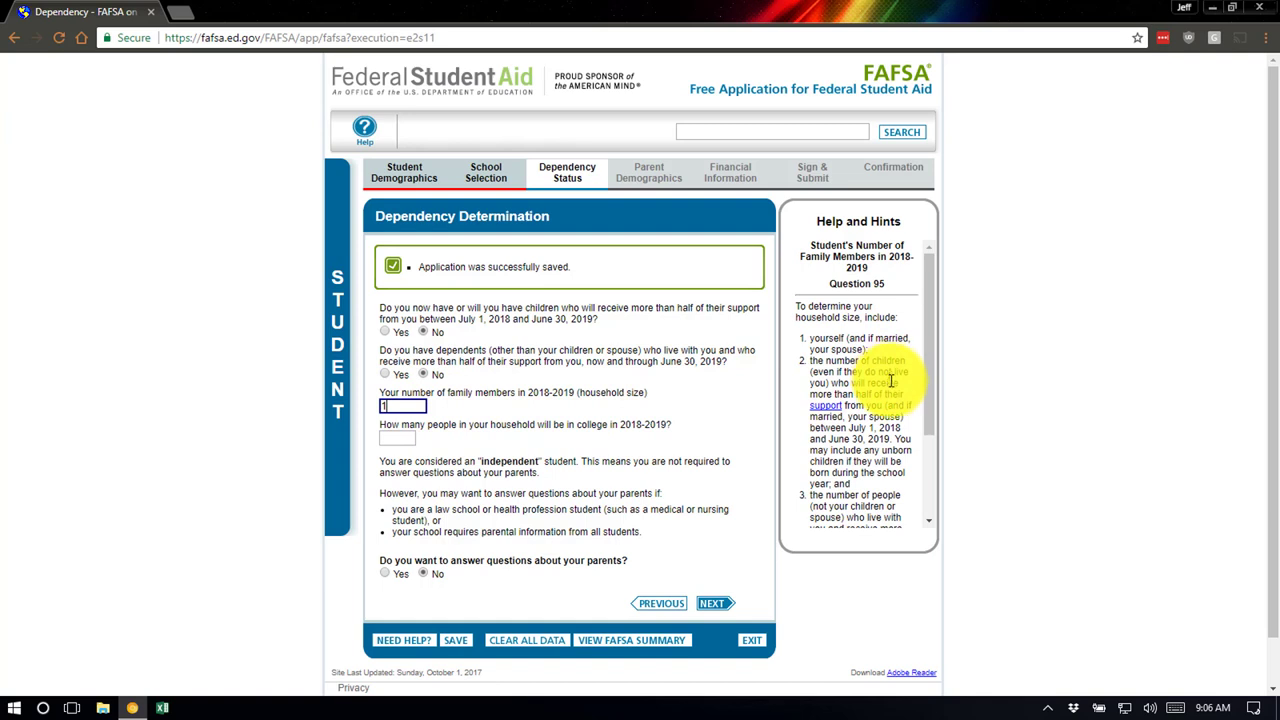
{"action": "scroll", "coordinate": [858, 390], "scroll_direction": "down", "scroll_amount": 3}
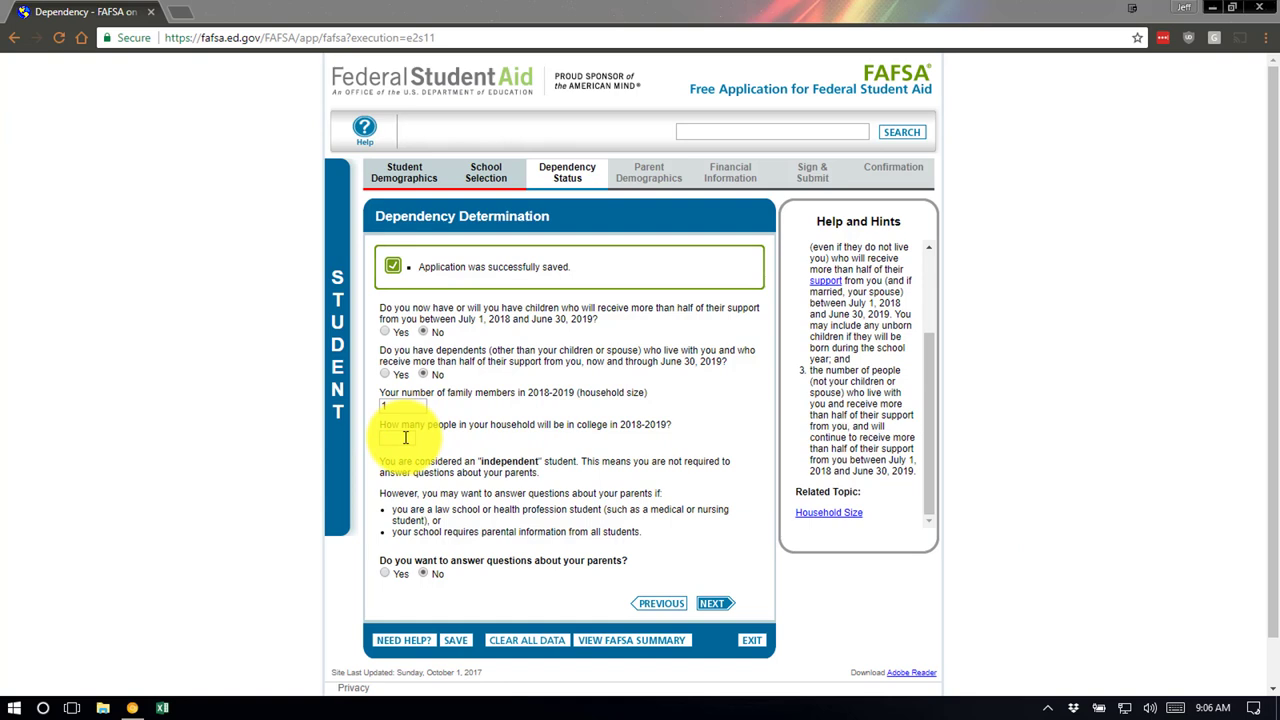
{"action": "left_click", "coordinate": [405, 437]}
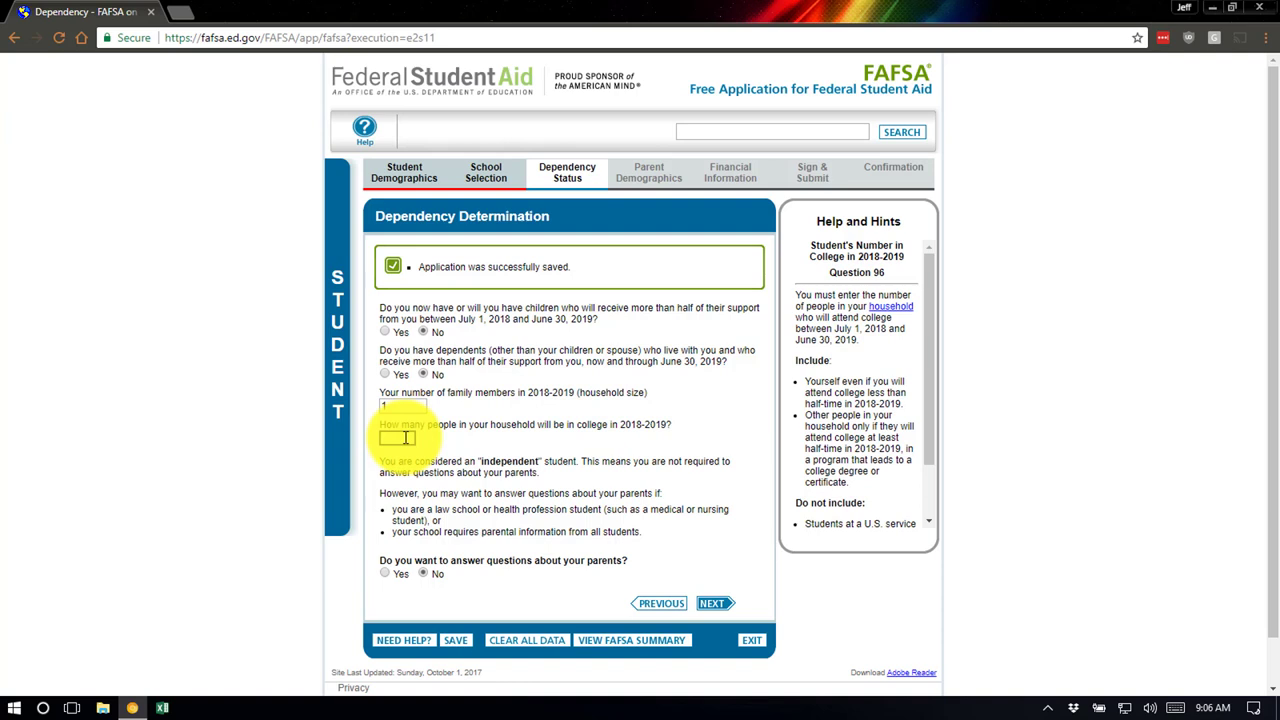
{"action": "type", "text": "1"}
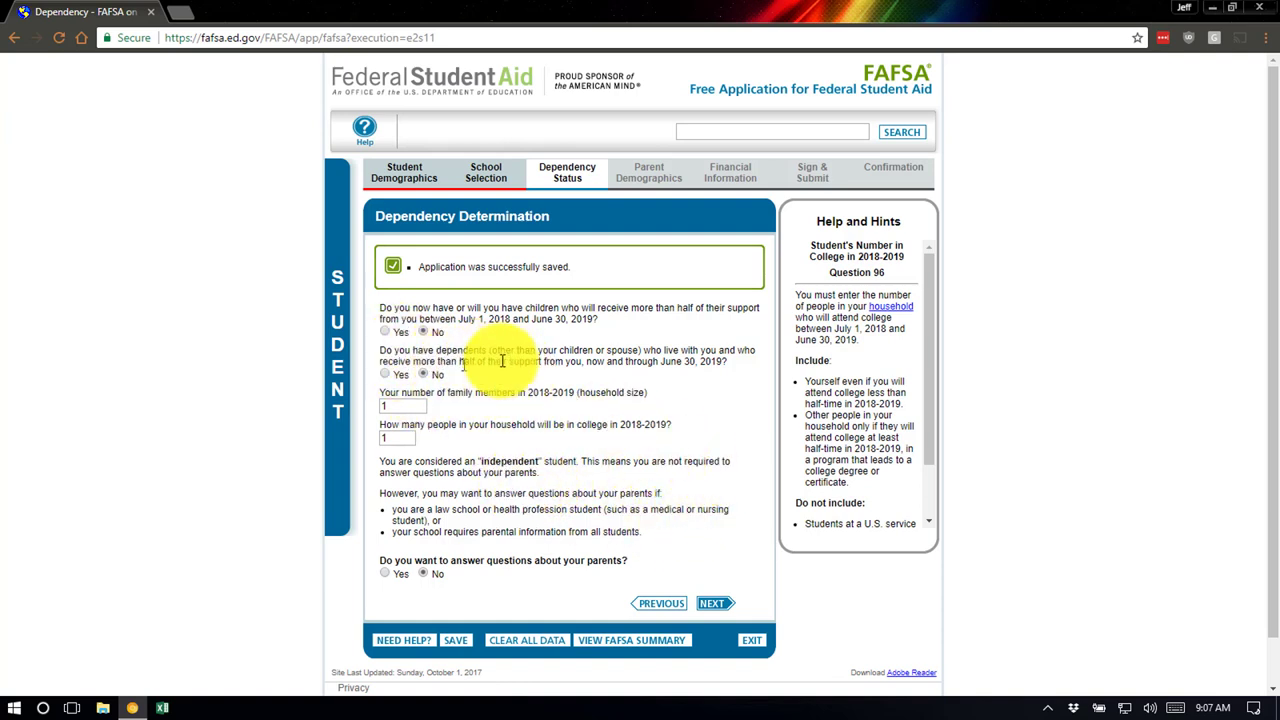
{"action": "left_click", "coordinate": [392, 406]}
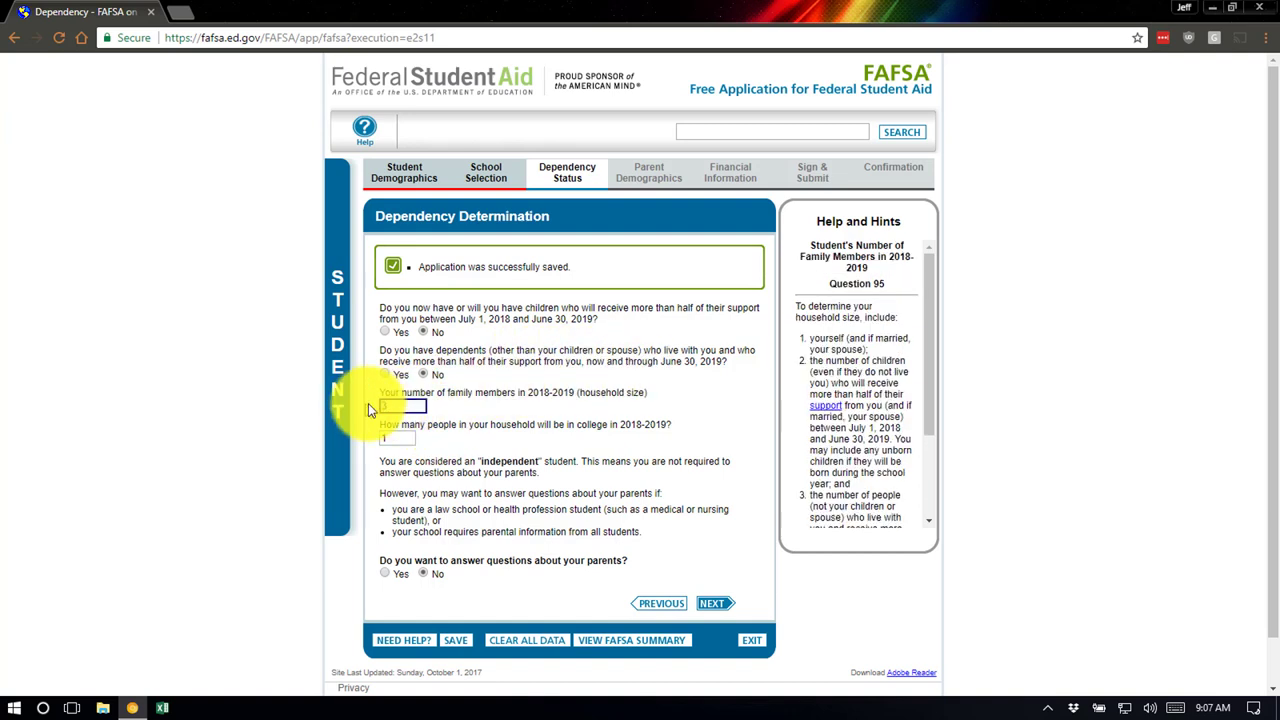
{"action": "left_click", "coordinate": [467, 477]}
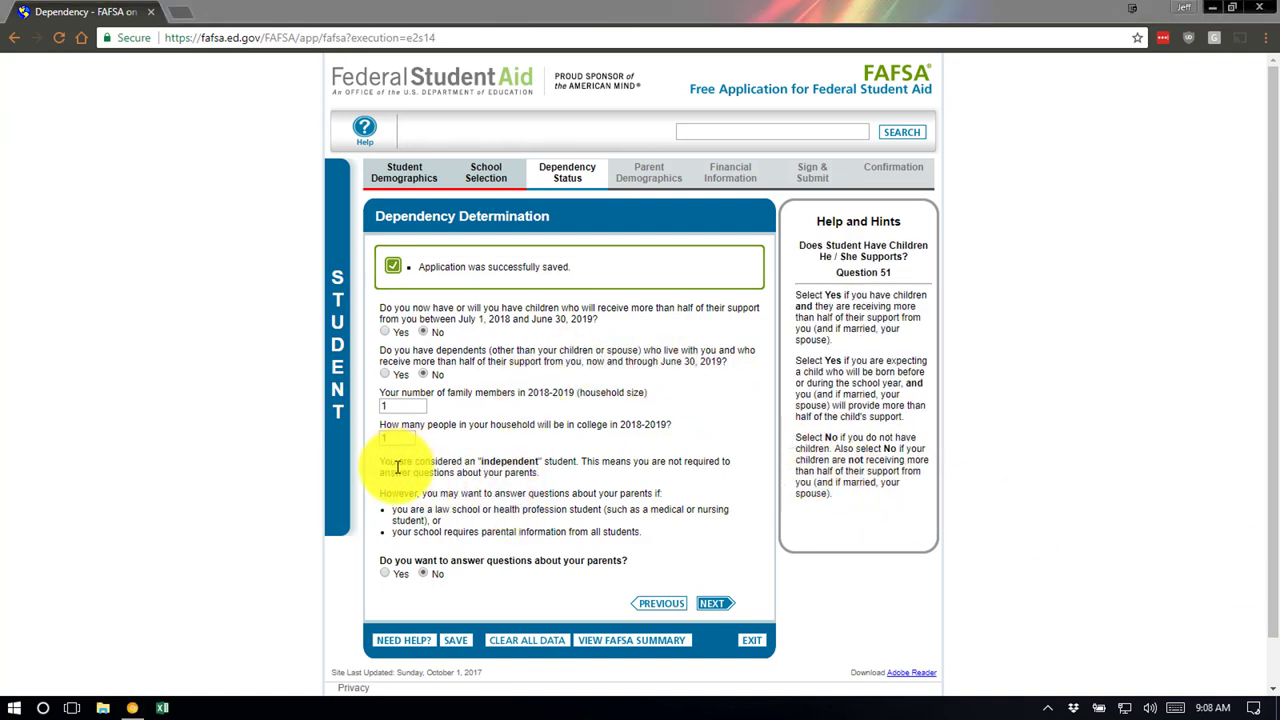
- Read through the independent student explanation on the Dependency Determination page
{"action": "left_click_drag", "start_coordinate": [380, 462], "coordinate": [561, 459]}
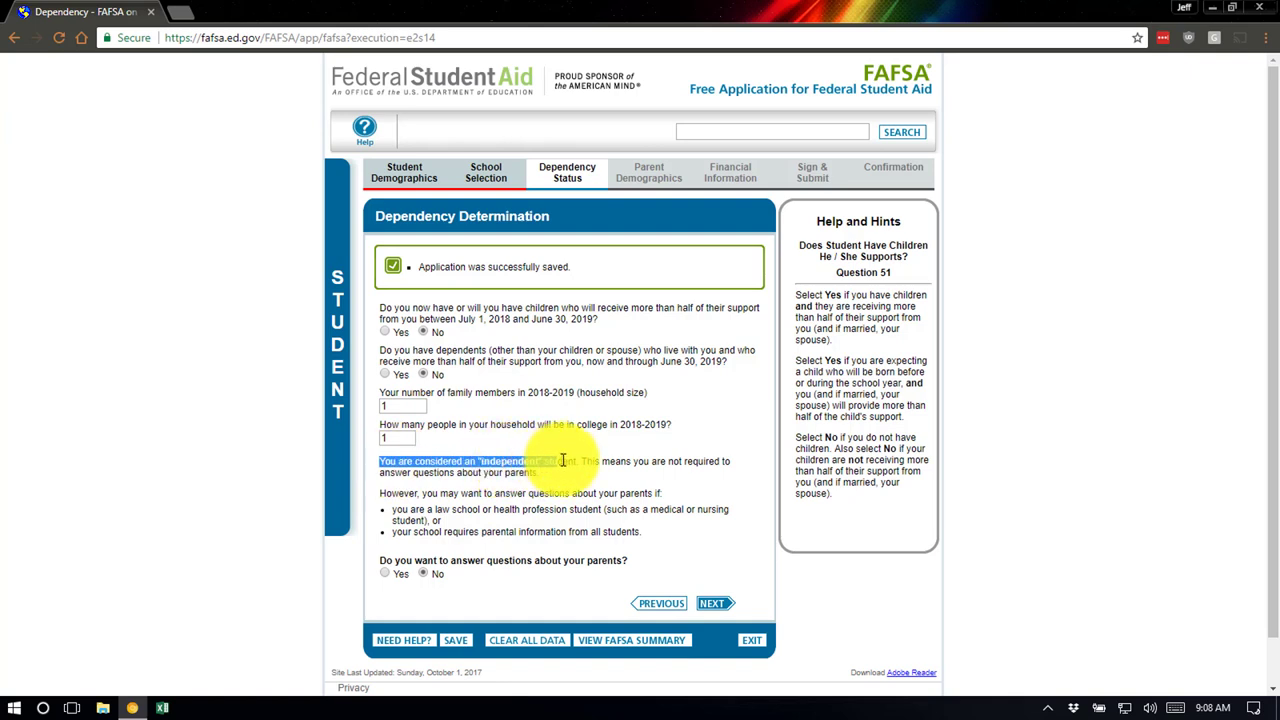
{"action": "left_click", "coordinate": [586, 459]}
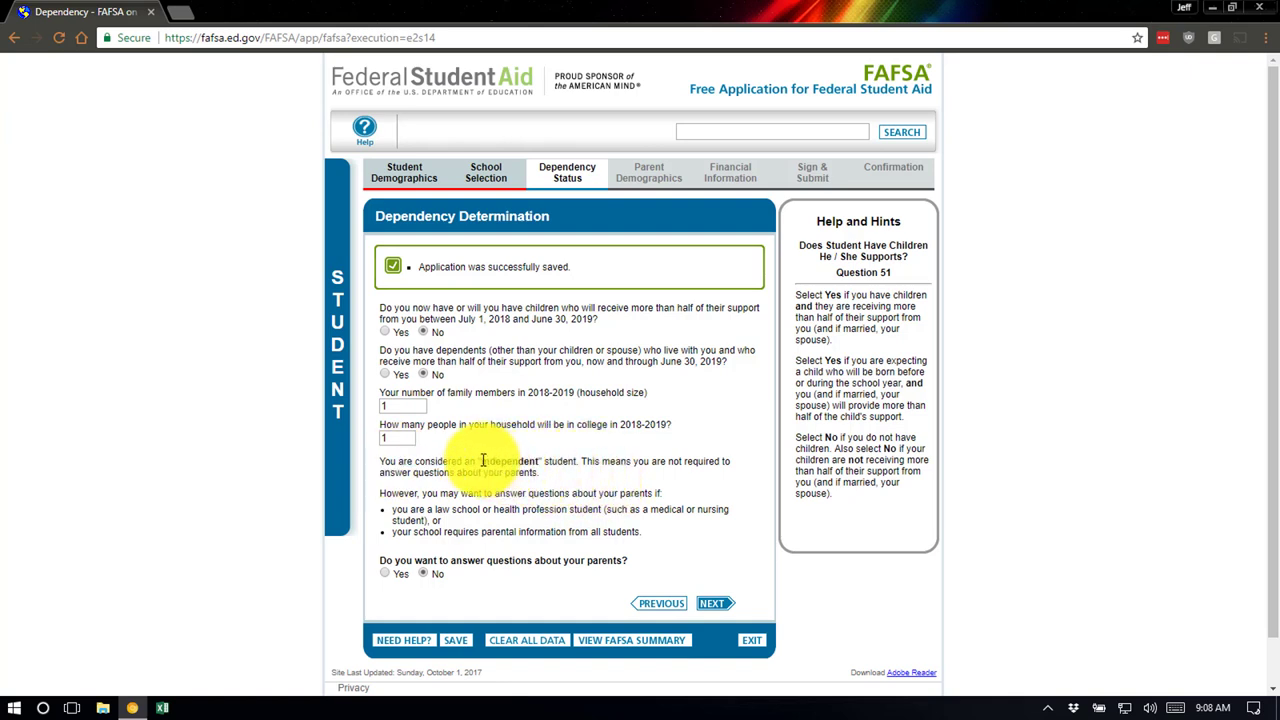
{"action": "double_click", "coordinate": [530, 460]}
{"action": "left_click", "coordinate": [538, 462]}
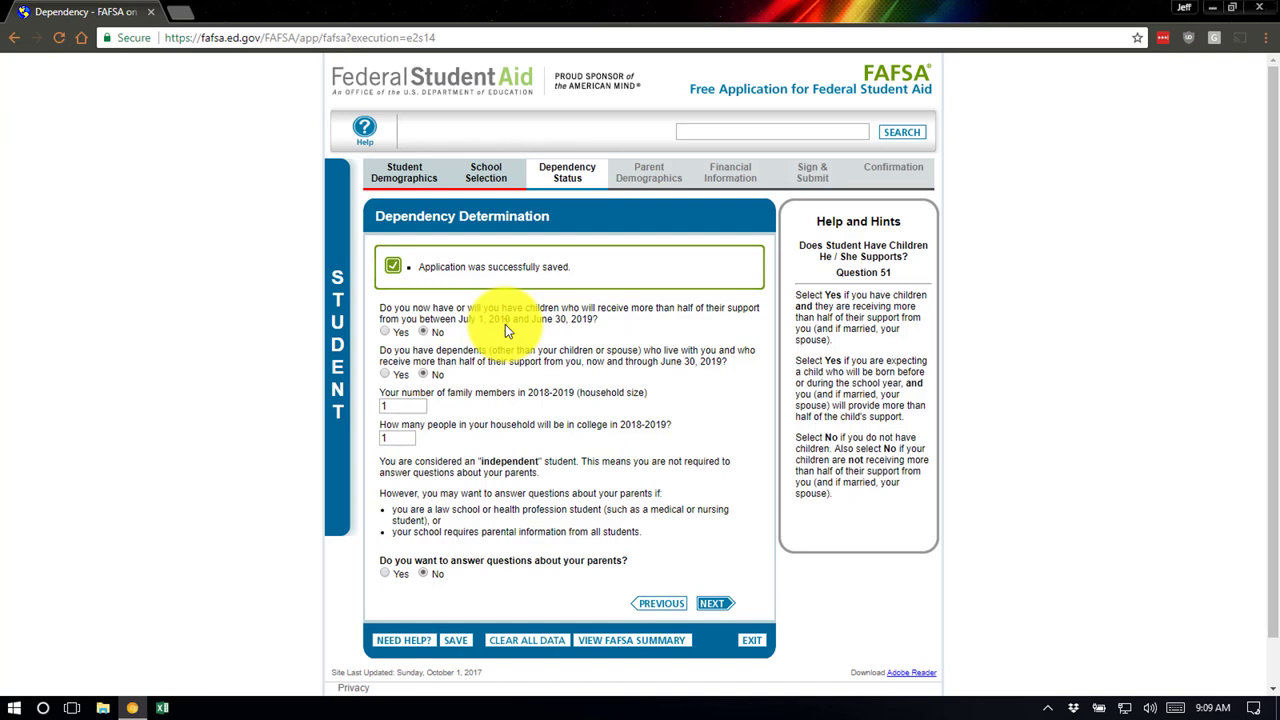
{"action": "triple_click", "coordinate": [514, 464]}
{"action": "double_click", "coordinate": [524, 464]}
{"action": "left_click", "coordinate": [512, 463]}
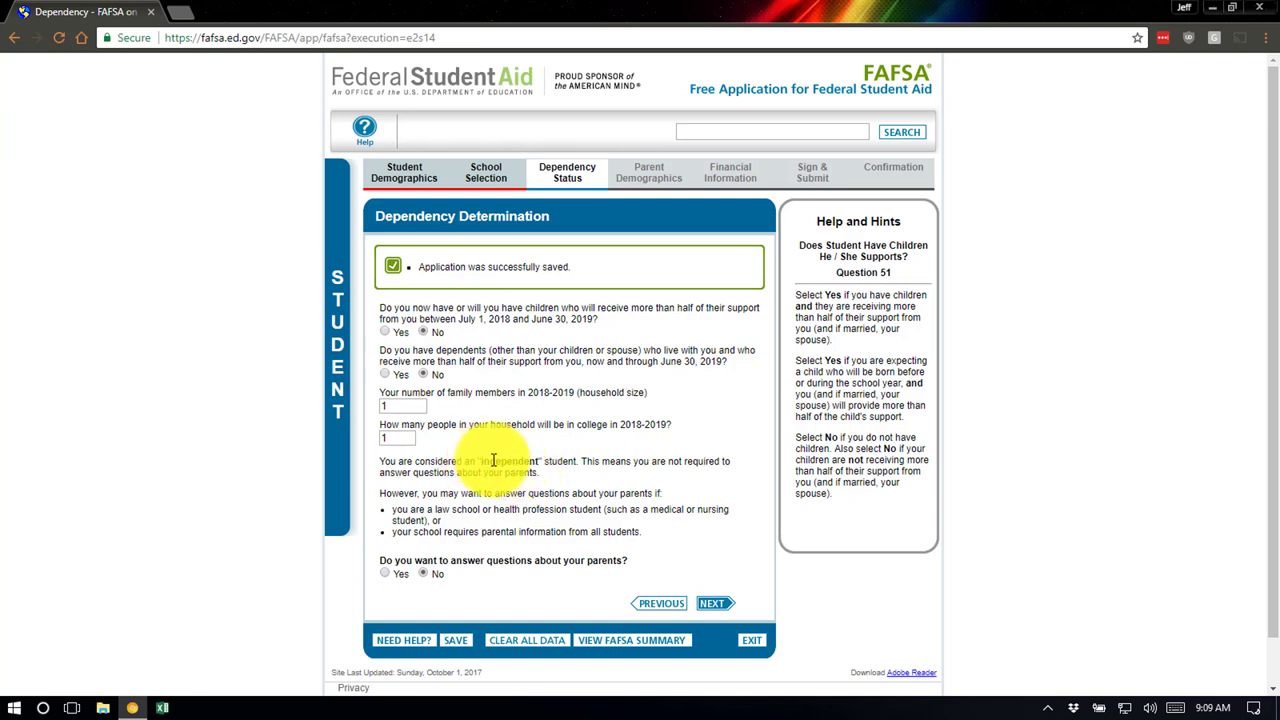
{"action": "left_click_drag", "start_coordinate": [502, 472], "coordinate": [533, 468]}
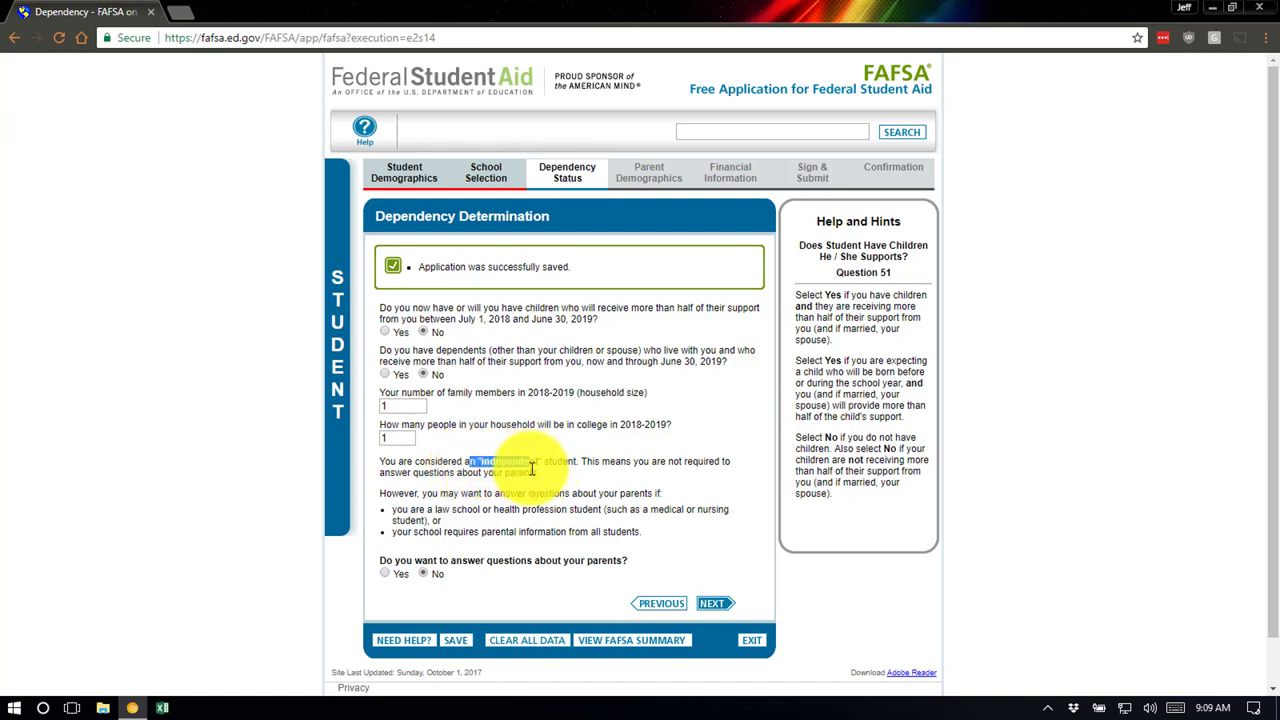
{"action": "left_click_drag", "start_coordinate": [521, 472], "coordinate": [532, 472]}
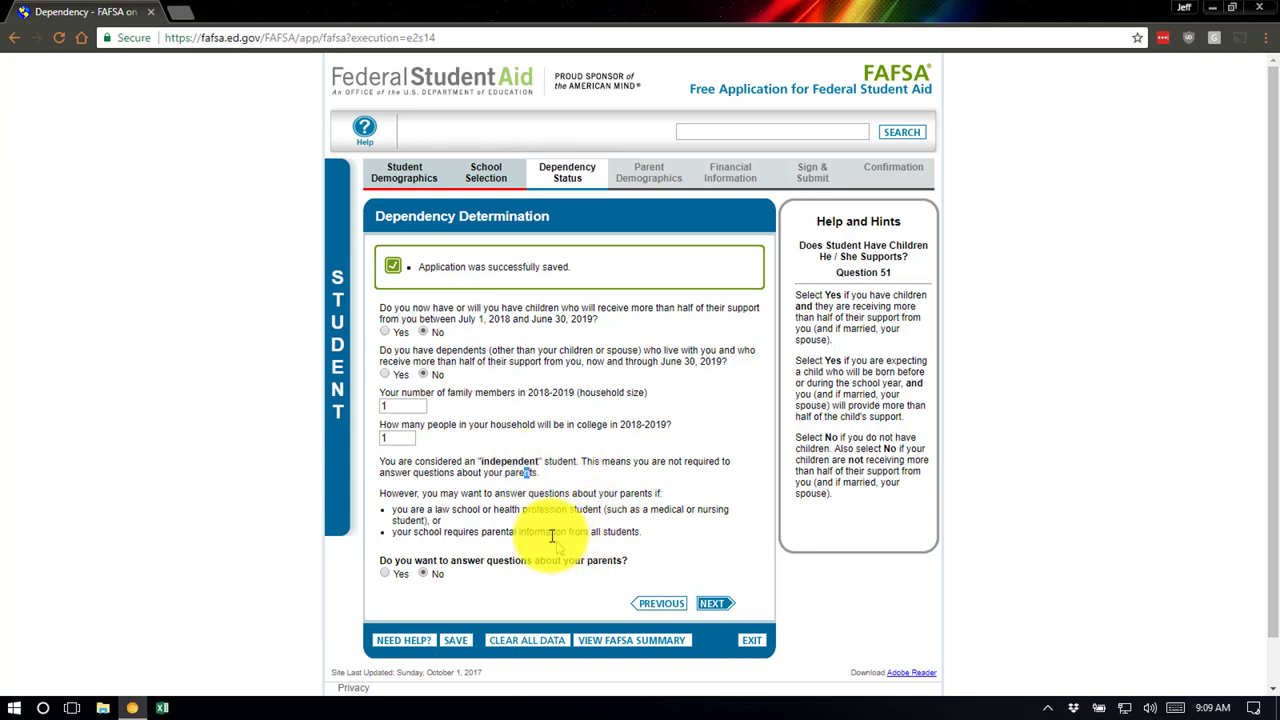
{"action": "left_click", "coordinate": [514, 466]}
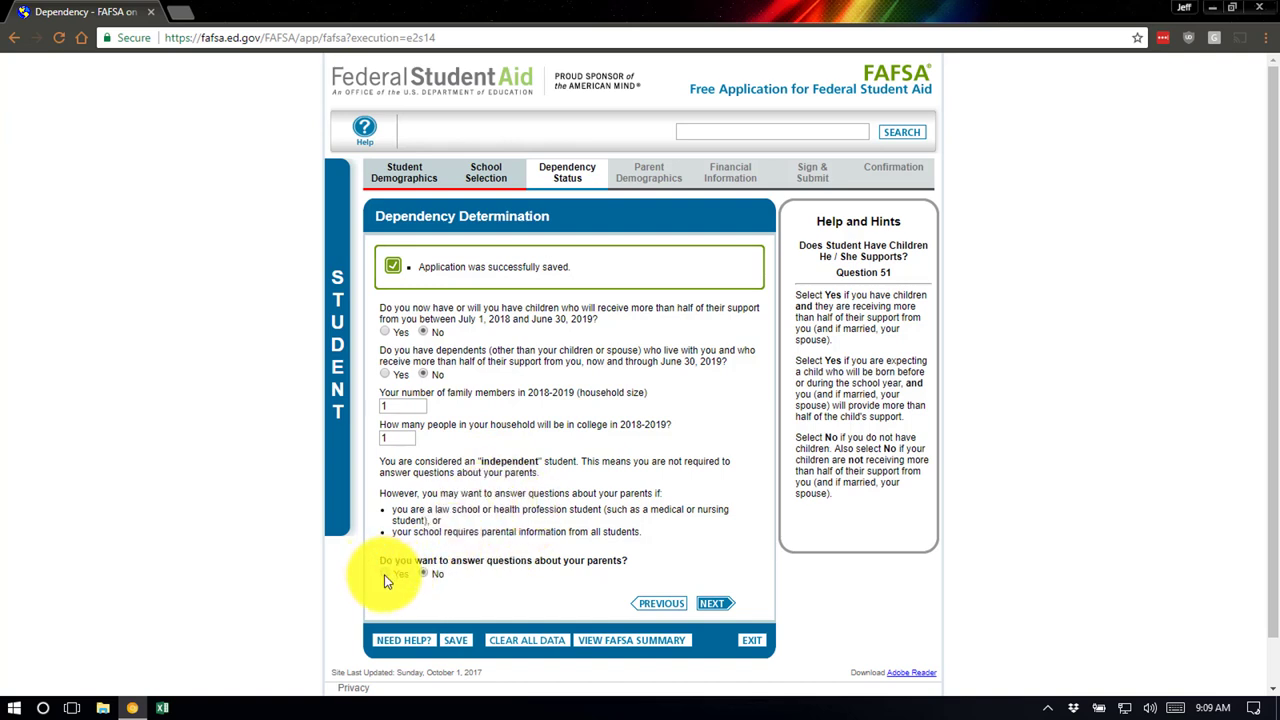
{"action": "left_click_drag", "start_coordinate": [415, 461], "coordinate": [508, 463]}
{"action": "left_click", "coordinate": [527, 461]}
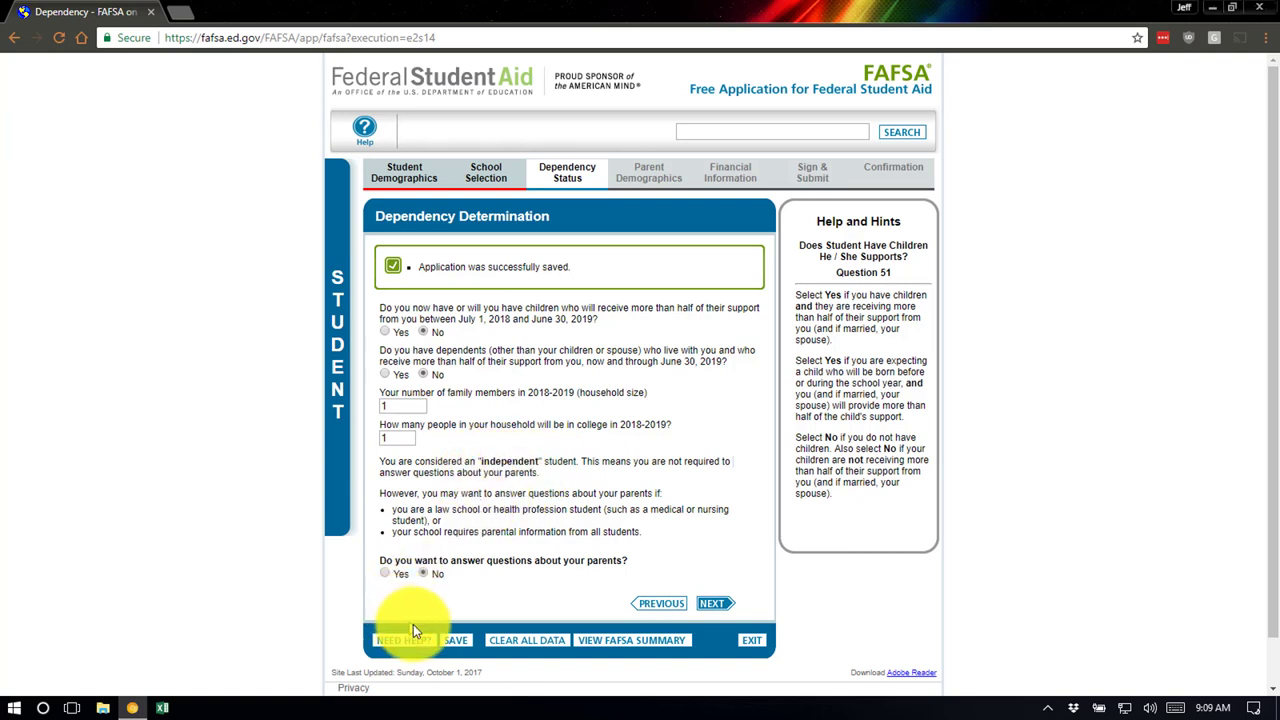
- Answer Yes to answering questions about parents and continue to Parent Demographics
{"action": "left_click_drag", "start_coordinate": [389, 563], "coordinate": [384, 572]}
{"action": "left_click", "coordinate": [384, 573]}
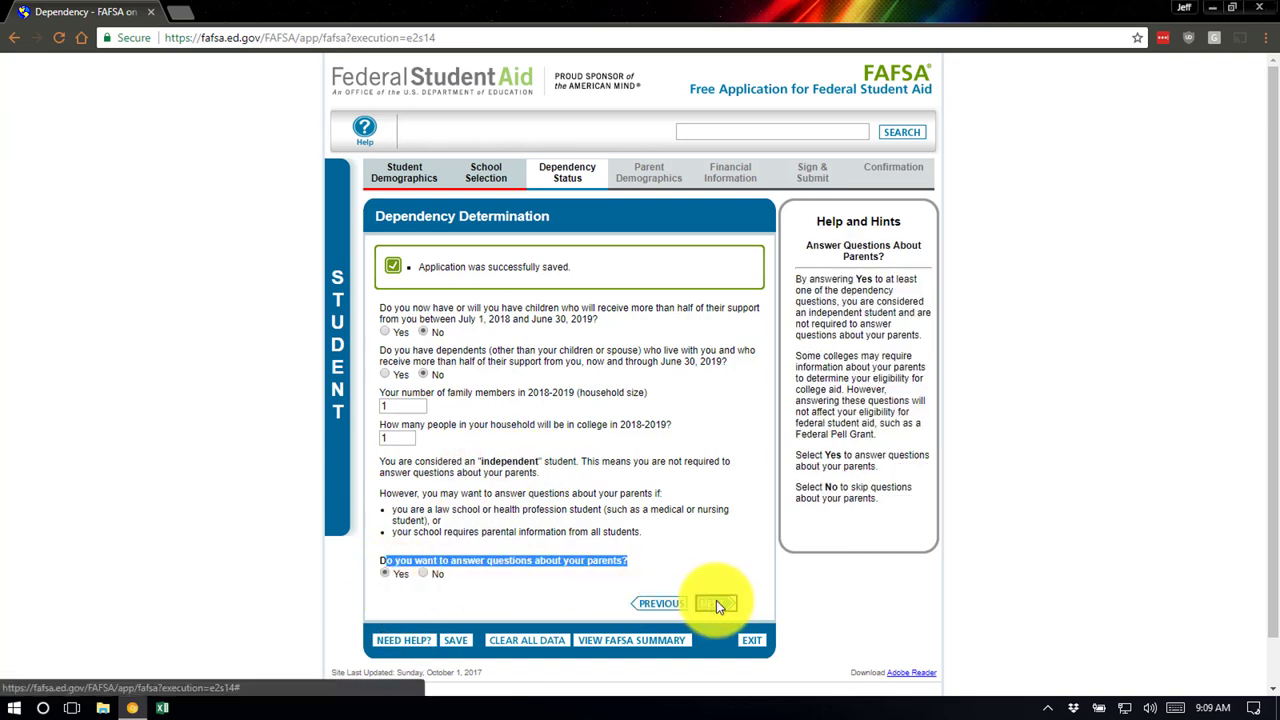
{"action": "left_click", "coordinate": [716, 604]}
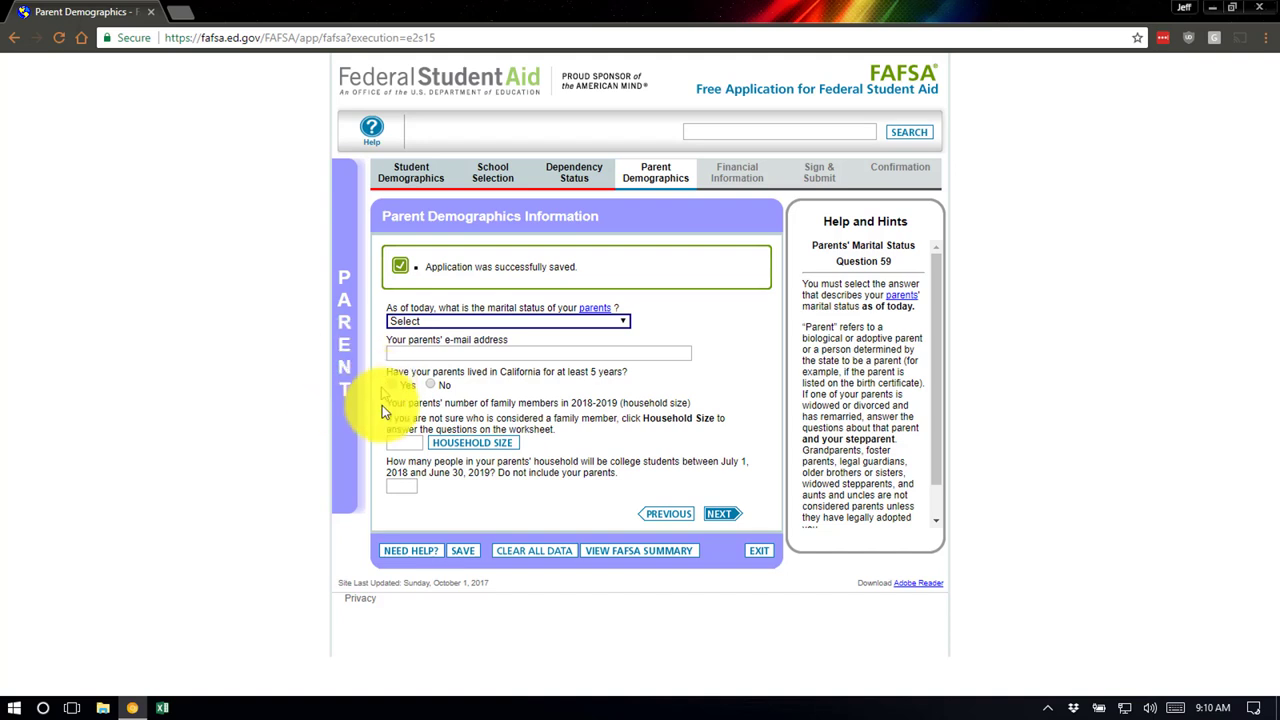
- Set the parents' marital status to Married or Remarried, married since 01/1979
{"action": "left_click", "coordinate": [430, 323]}
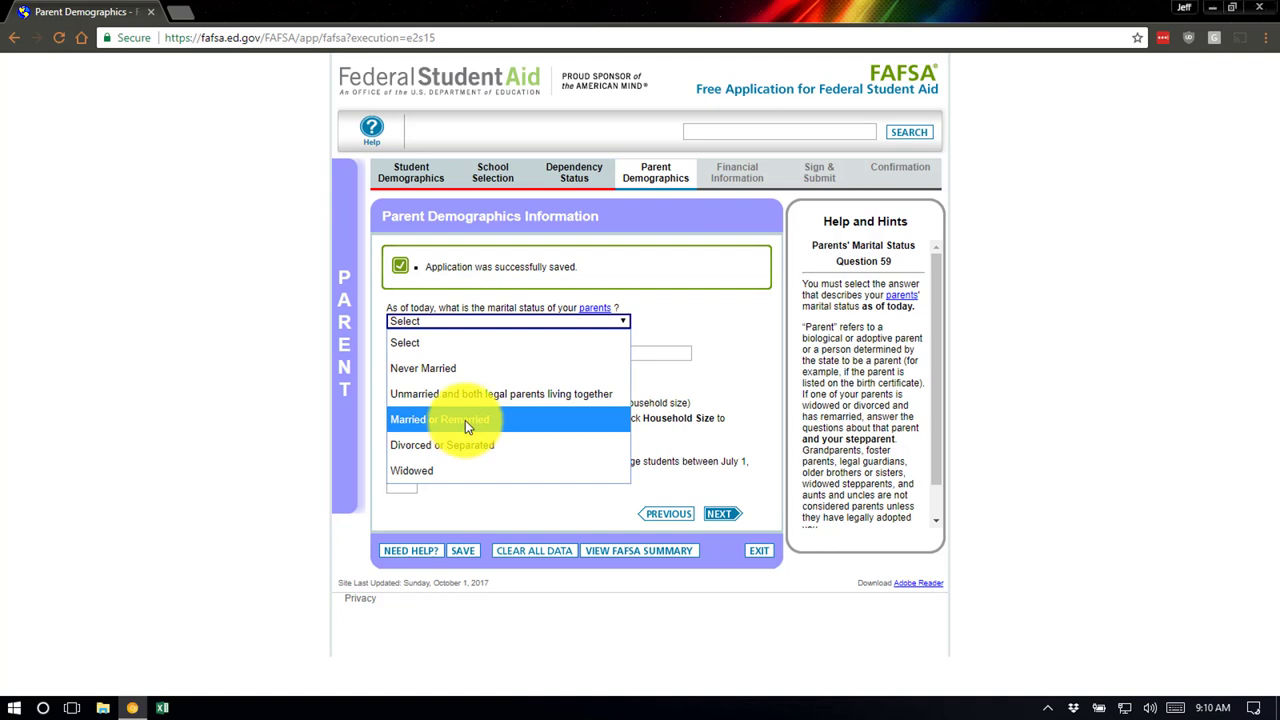
{"action": "left_click", "coordinate": [465, 420]}
{"action": "left_click", "coordinate": [425, 353]}
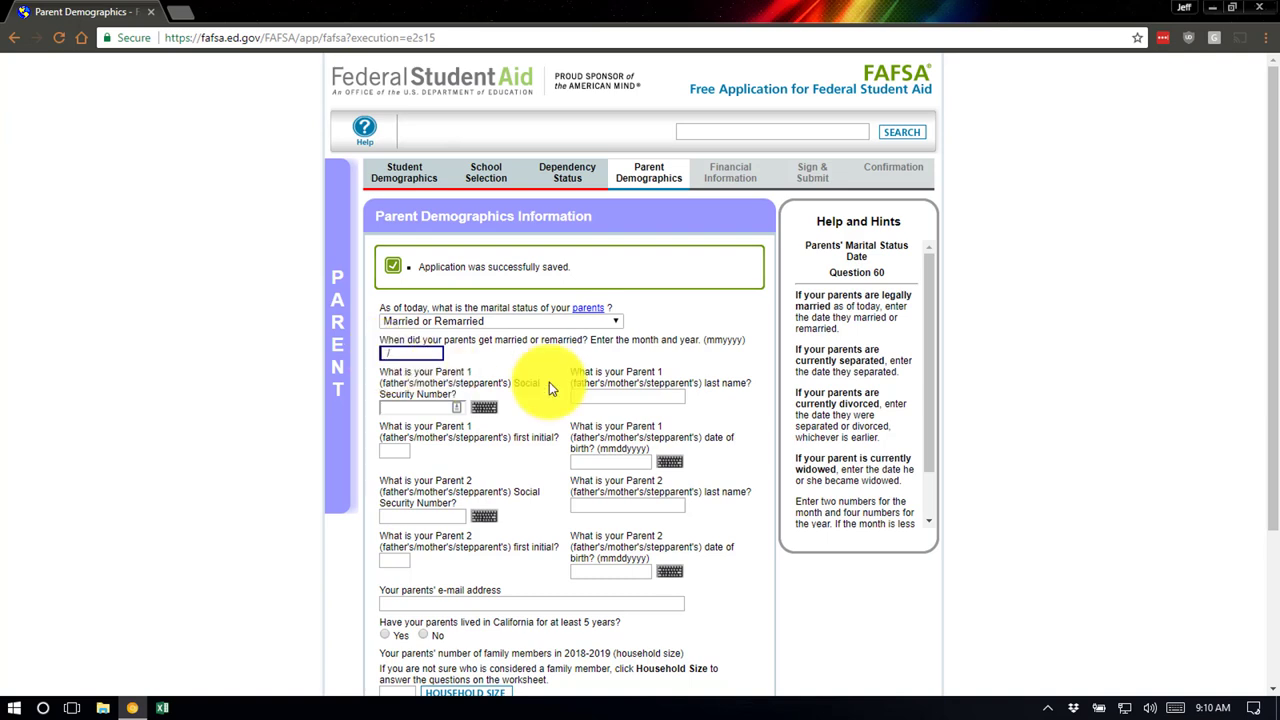
{"action": "type", "text": "01/1979"}
- Finish the 01/1979 marriage date, then enter Parent 1's Social Security number and last name
{"action": "left_click", "coordinate": [538, 355]}
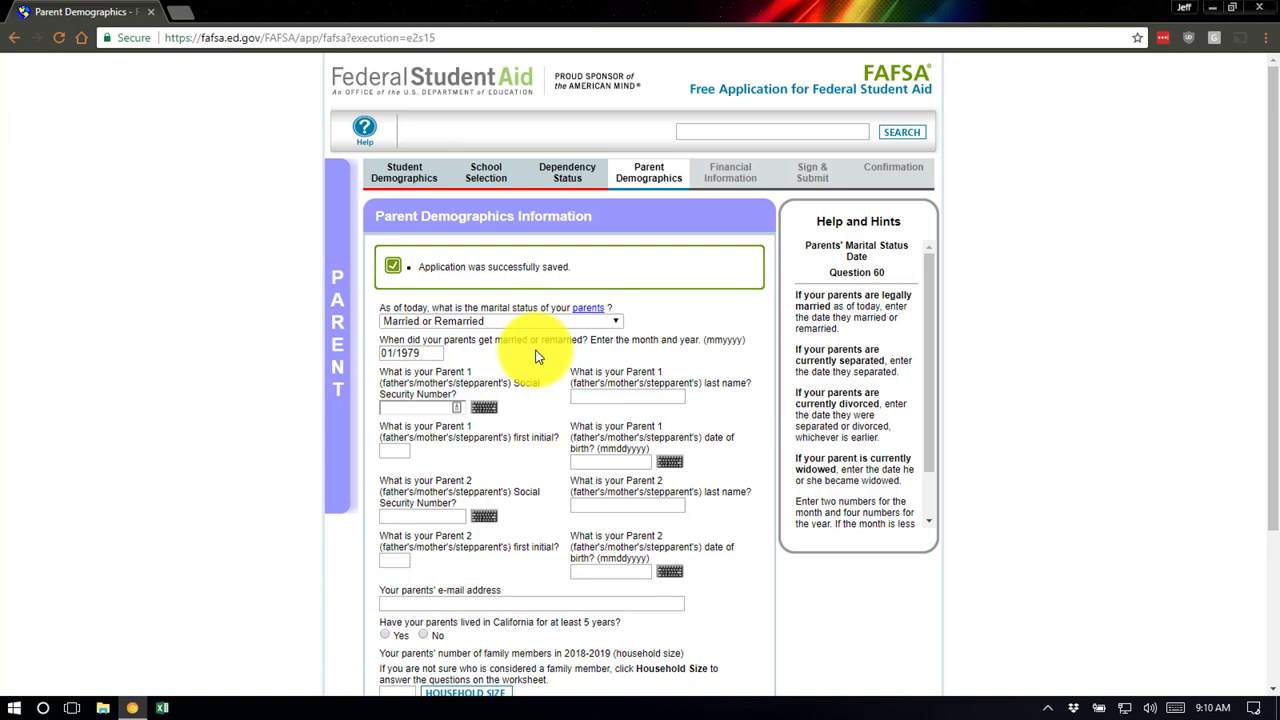
{"action": "left_click", "coordinate": [387, 407]}
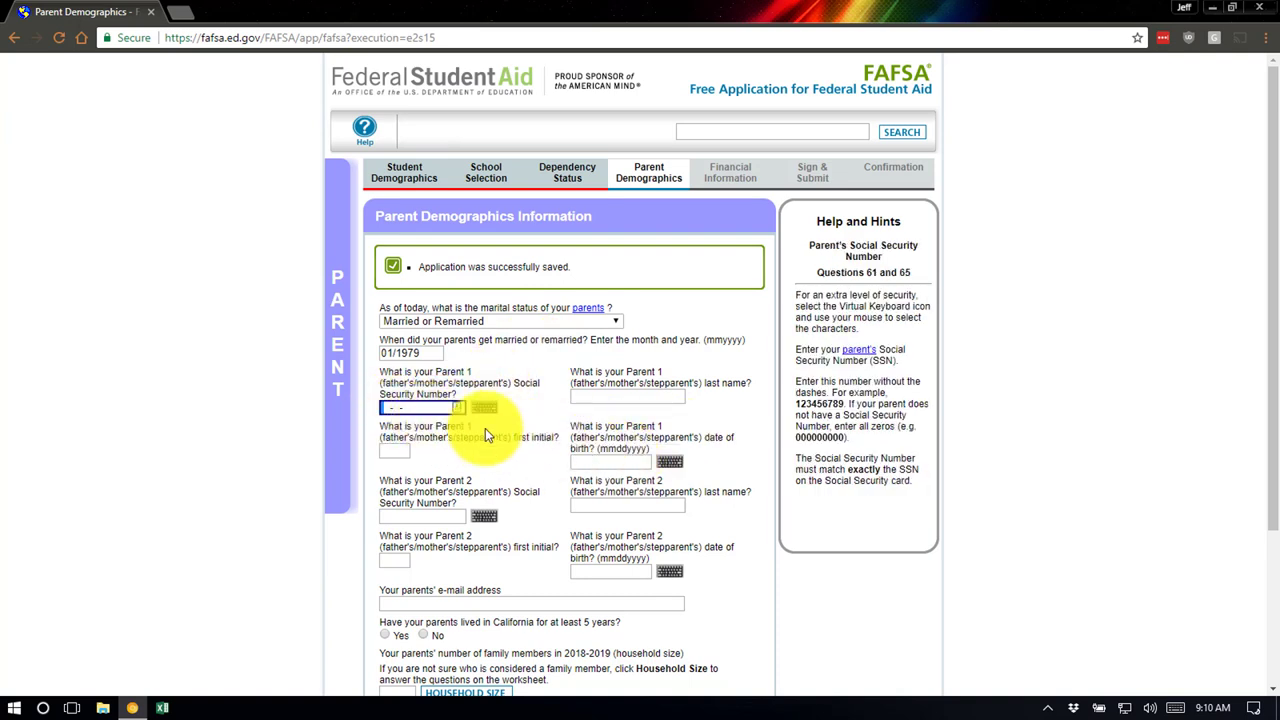
{"action": "type", "text": "123-45-6789"}
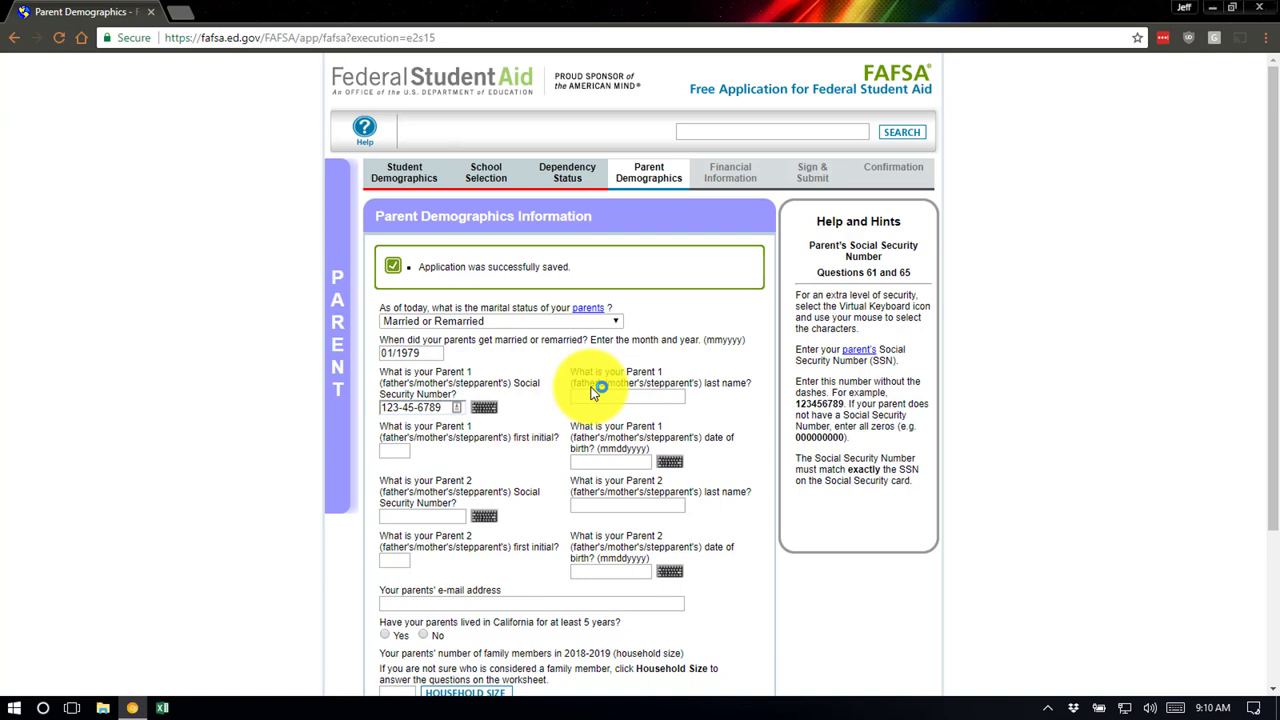
{"action": "left_click", "coordinate": [591, 396]}
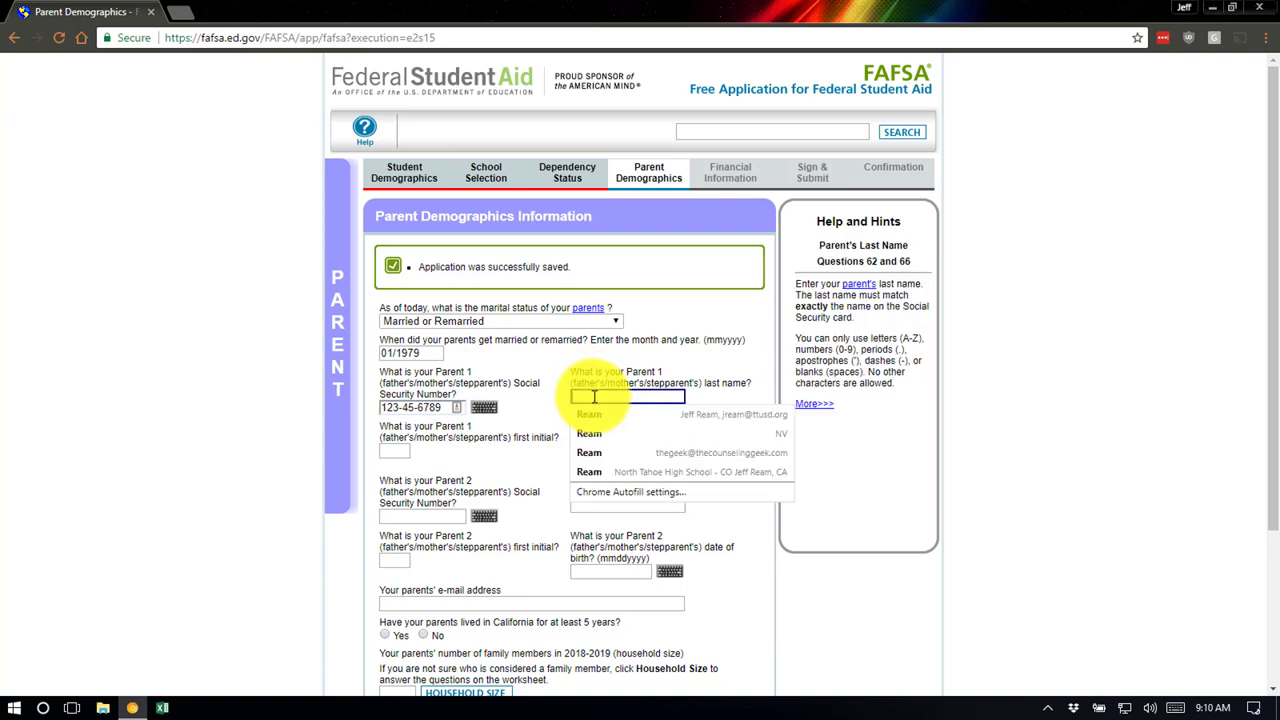
{"action": "type", "text": "Dem"}
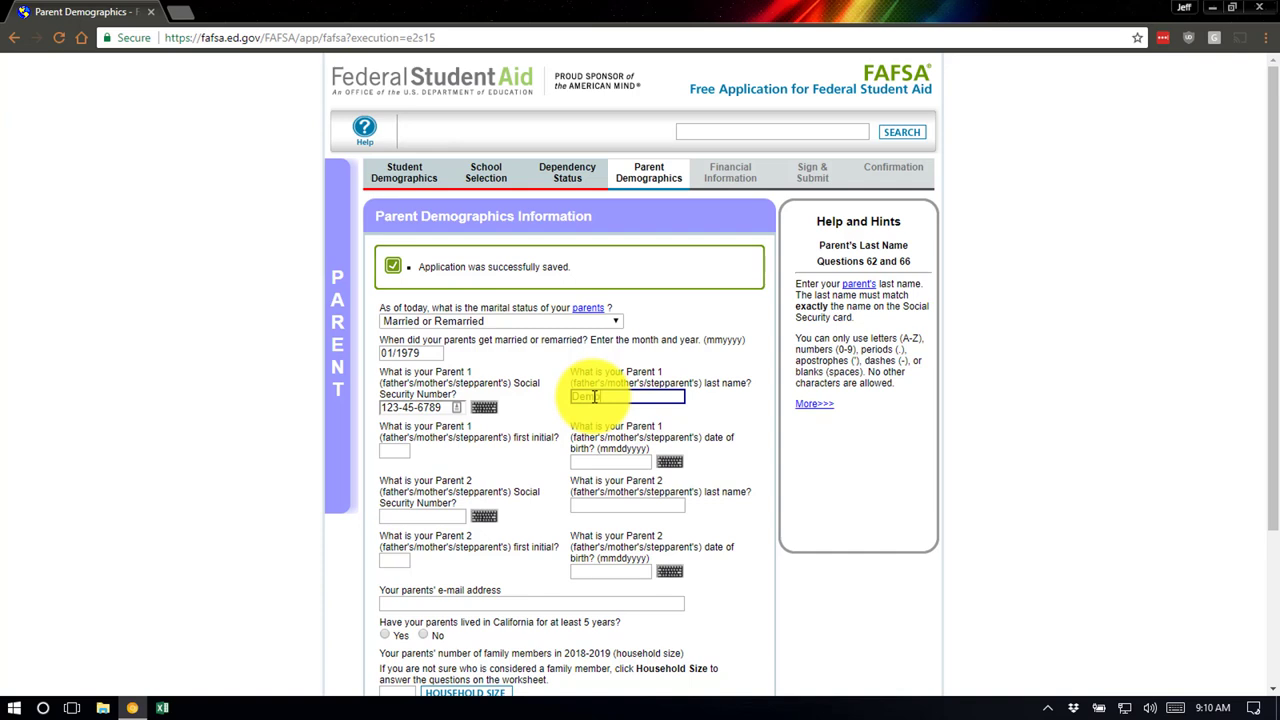
{"action": "type", "text": "olastname"}
- Enter Parent 1's first initial and date of birth
{"action": "left_click", "coordinate": [391, 451]}
{"action": "type", "text": "A"}
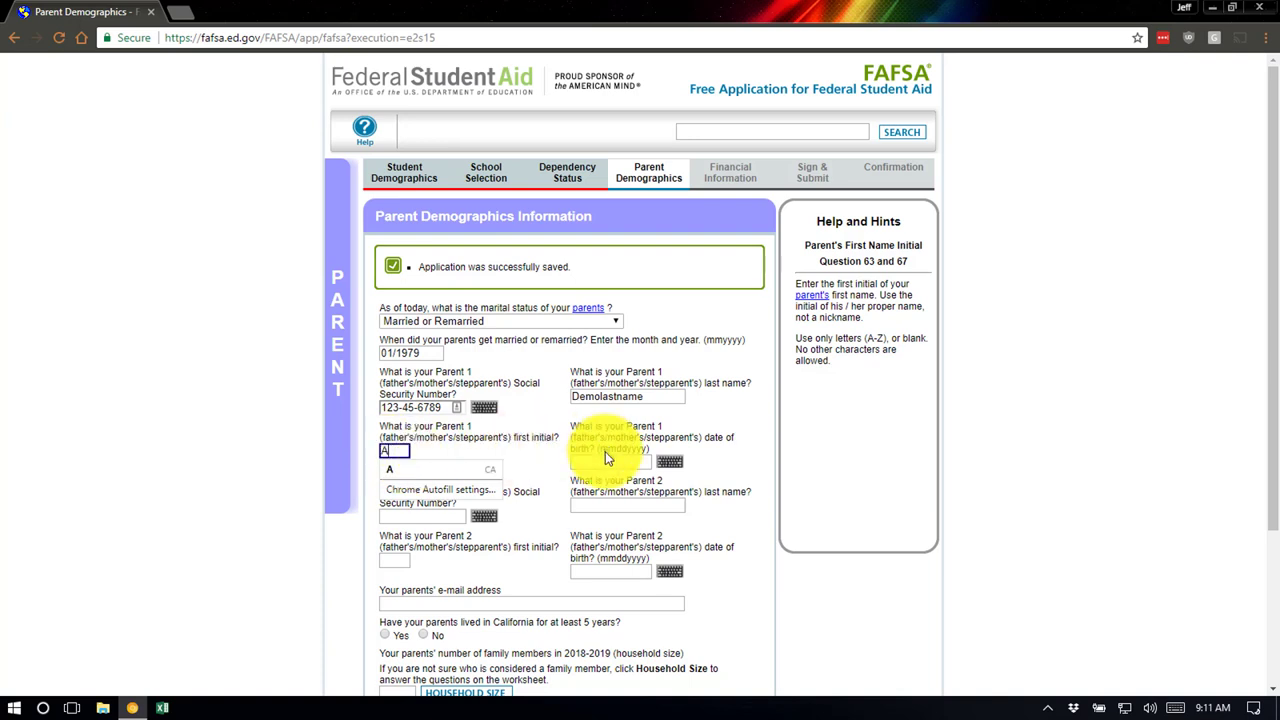
{"action": "left_click", "coordinate": [605, 458]}
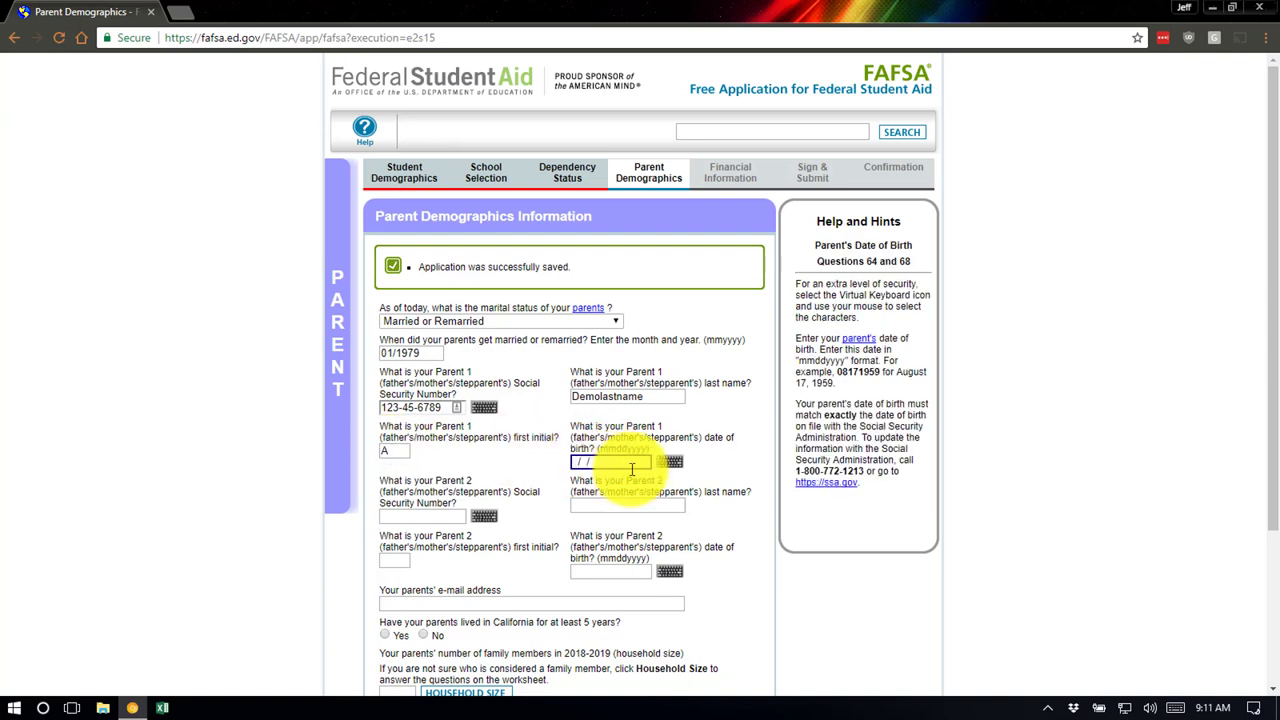
{"action": "type", "text": "0101"}
{"action": "type", "text": "1"}
{"action": "type", "text": "1"}
{"action": "type", "text": "0"}
{"action": "type", "text": "1"}
{"action": "type", "text": "9"}
{"action": "type", "text": "5"}
{"action": "type", "text": "62"}
{"action": "left_click", "coordinate": [528, 471]}
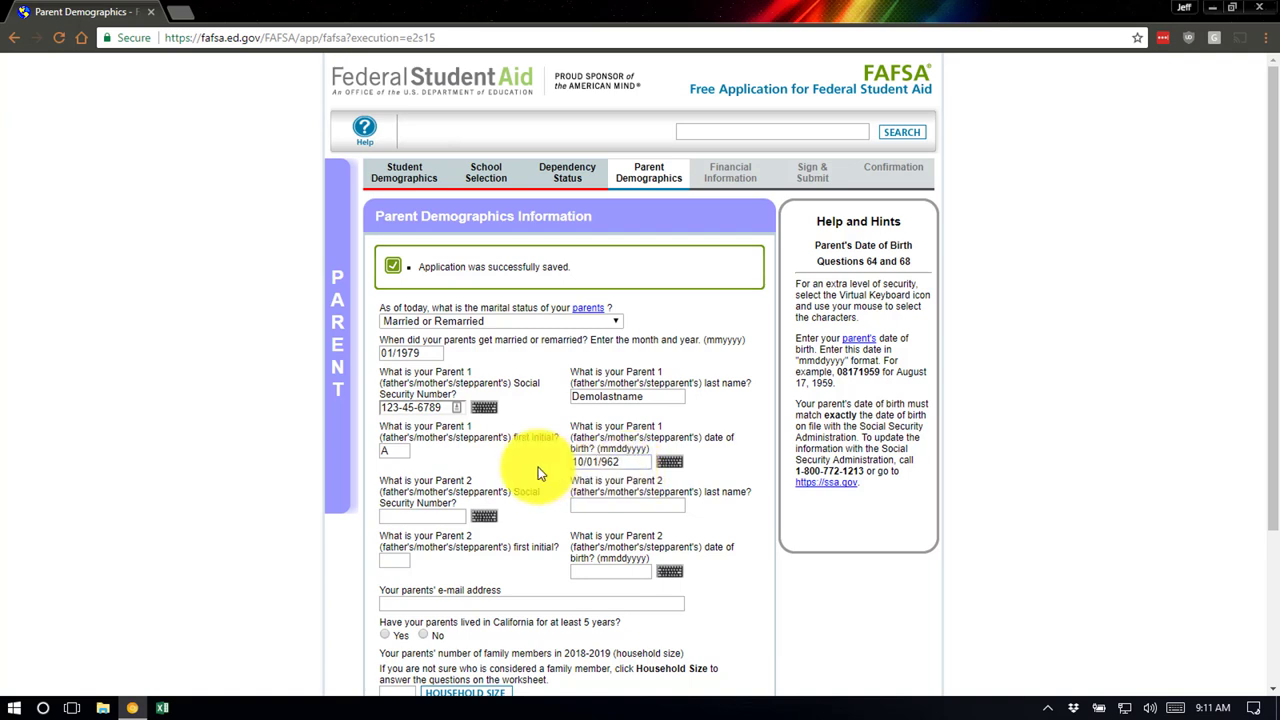
{"action": "left_click", "coordinate": [410, 515]}
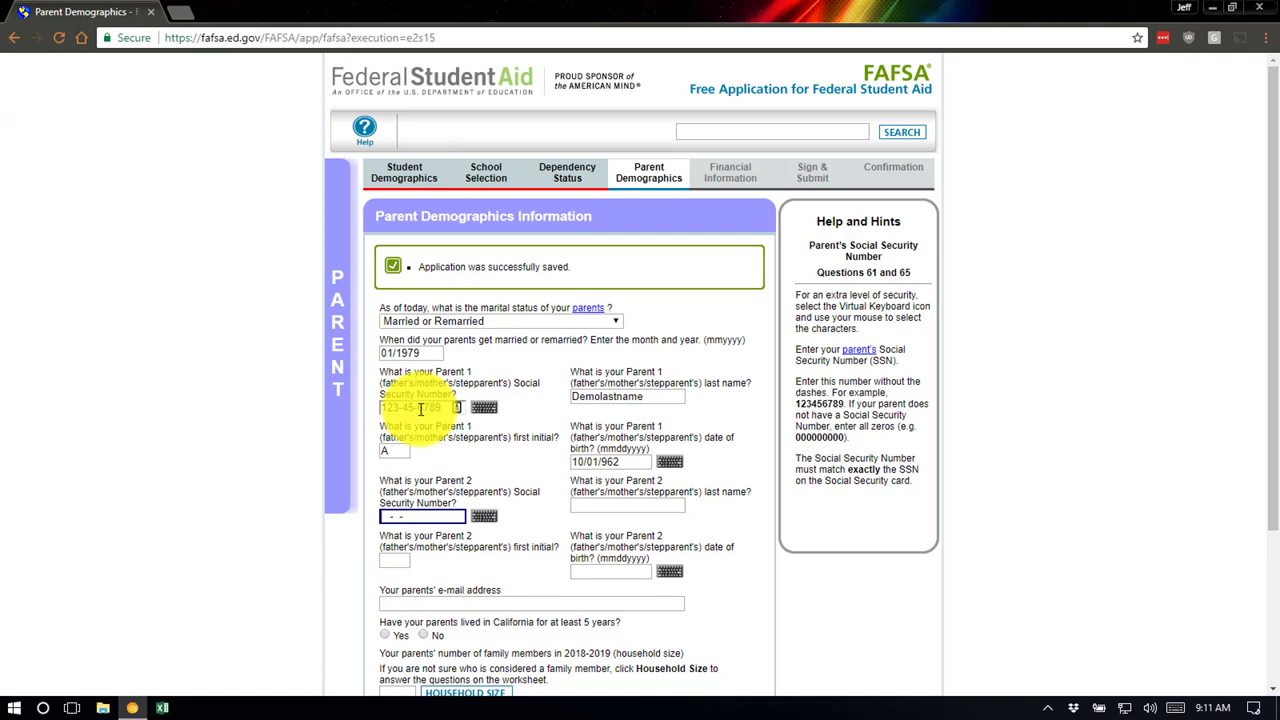
- Enter Parent 2's Social Security number, last name, first initial and date of birth
{"action": "type", "text": "222-33-4444"}
{"action": "left_click", "coordinate": [605, 510]}
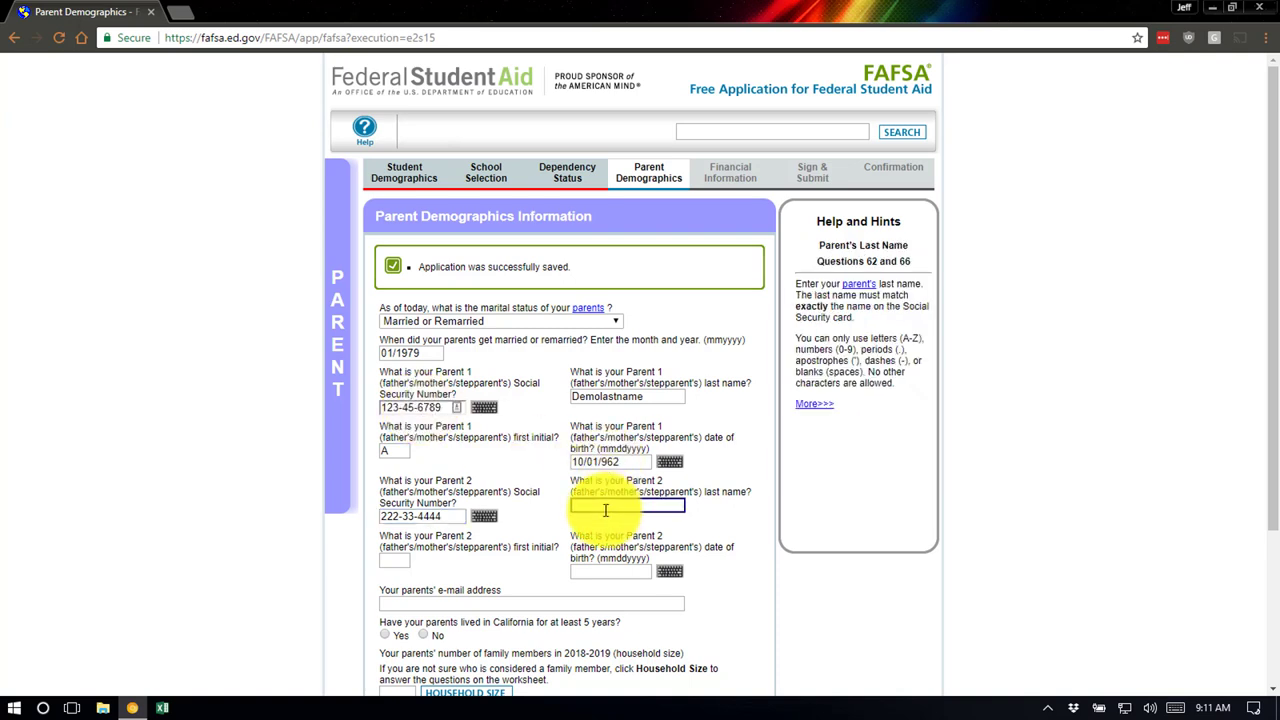
{"action": "type", "text": "Demolastname"}
{"action": "key", "text": "Tab"}
{"action": "type", "text": "B"}
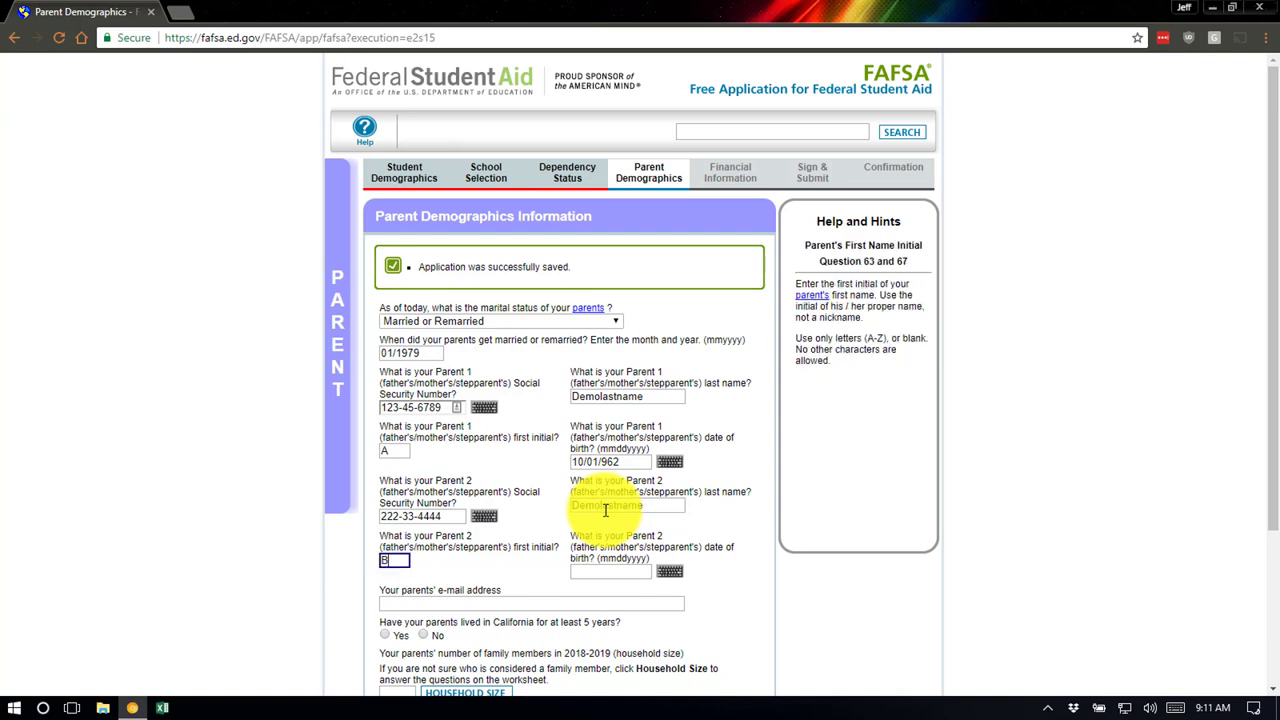
{"action": "key", "text": "Tab"}
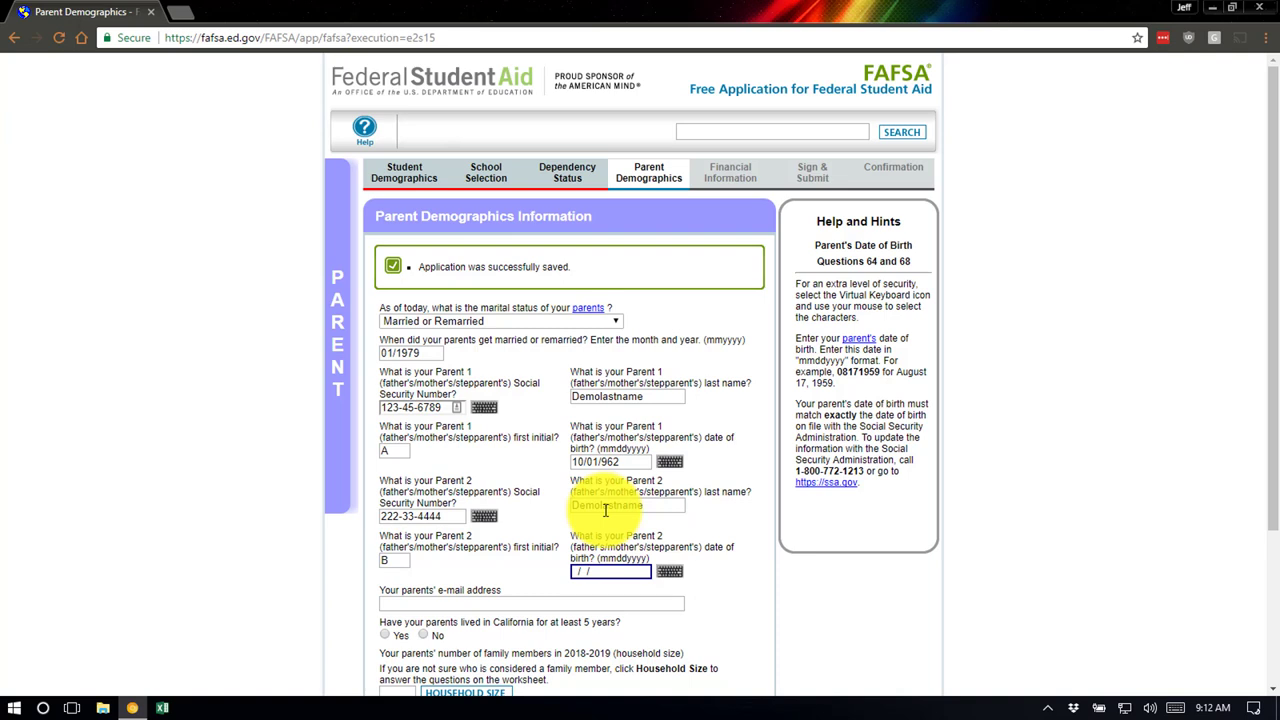
{"action": "type", "text": "12/02/1965"}
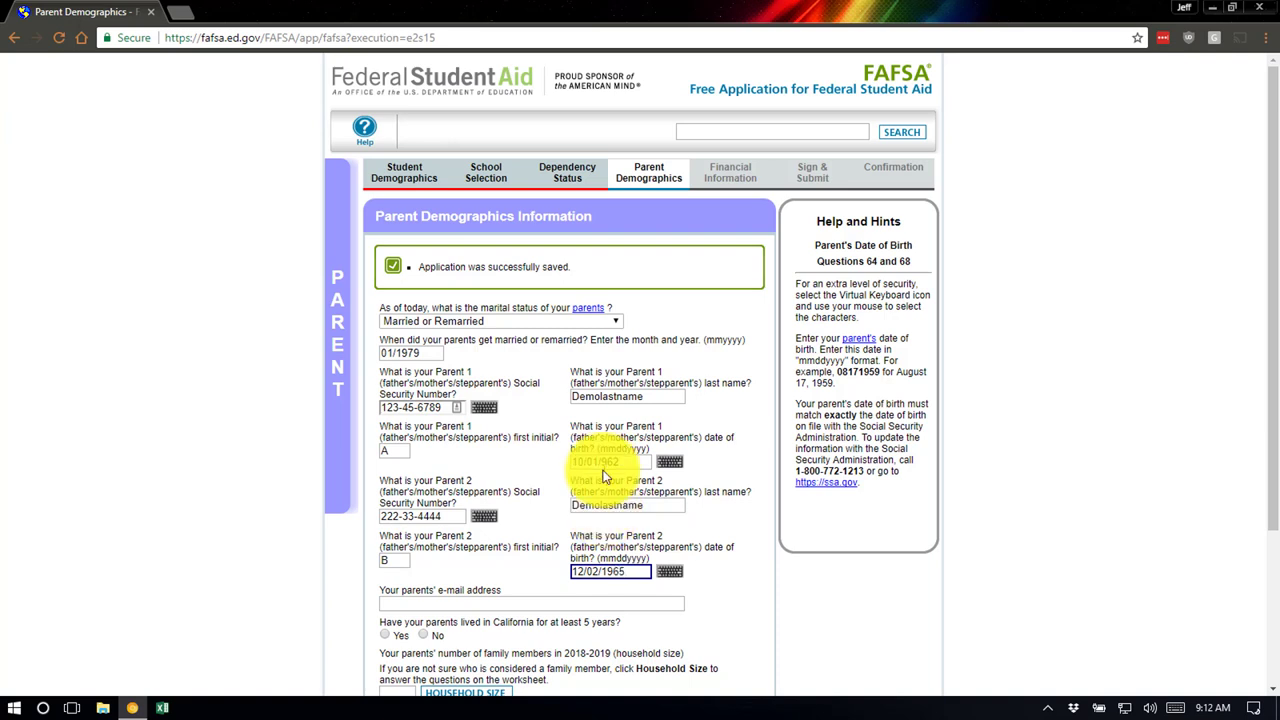
- Correct the birth year in Parent 1's date of birth
{"action": "left_click", "coordinate": [600, 461]}
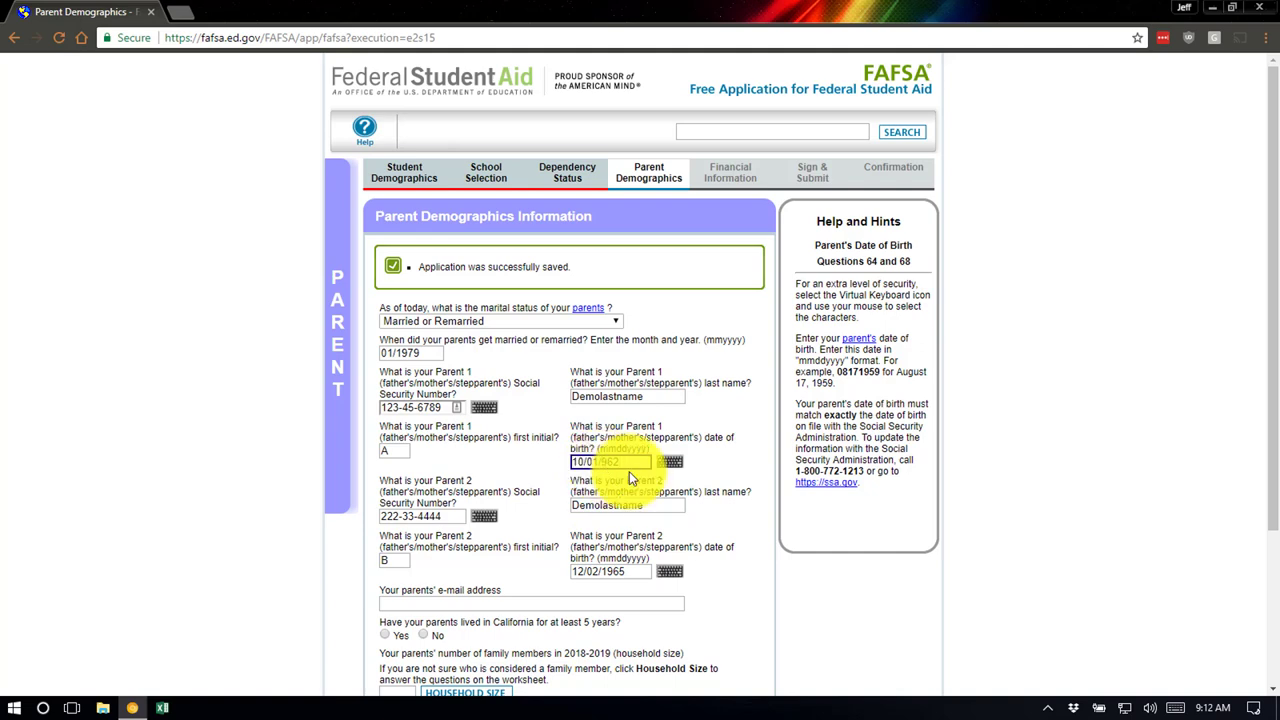
{"action": "left_click", "coordinate": [523, 580]}
{"action": "scroll", "coordinate": [523, 575], "scroll_direction": "down", "scroll_amount": 1}
{"action": "left_click", "coordinate": [476, 497]}
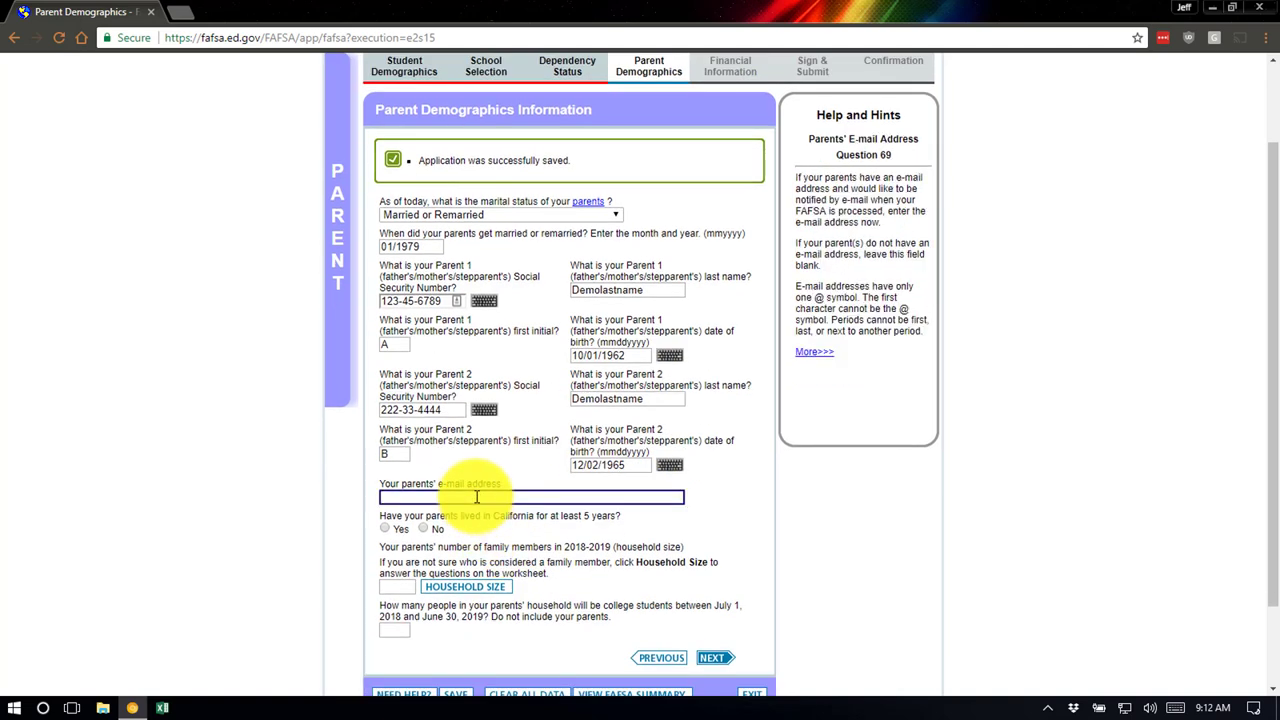
- Enter the parents' e-mail address and answer Yes to the parents living in California
{"action": "type", "text": "demo@gmail.com"}
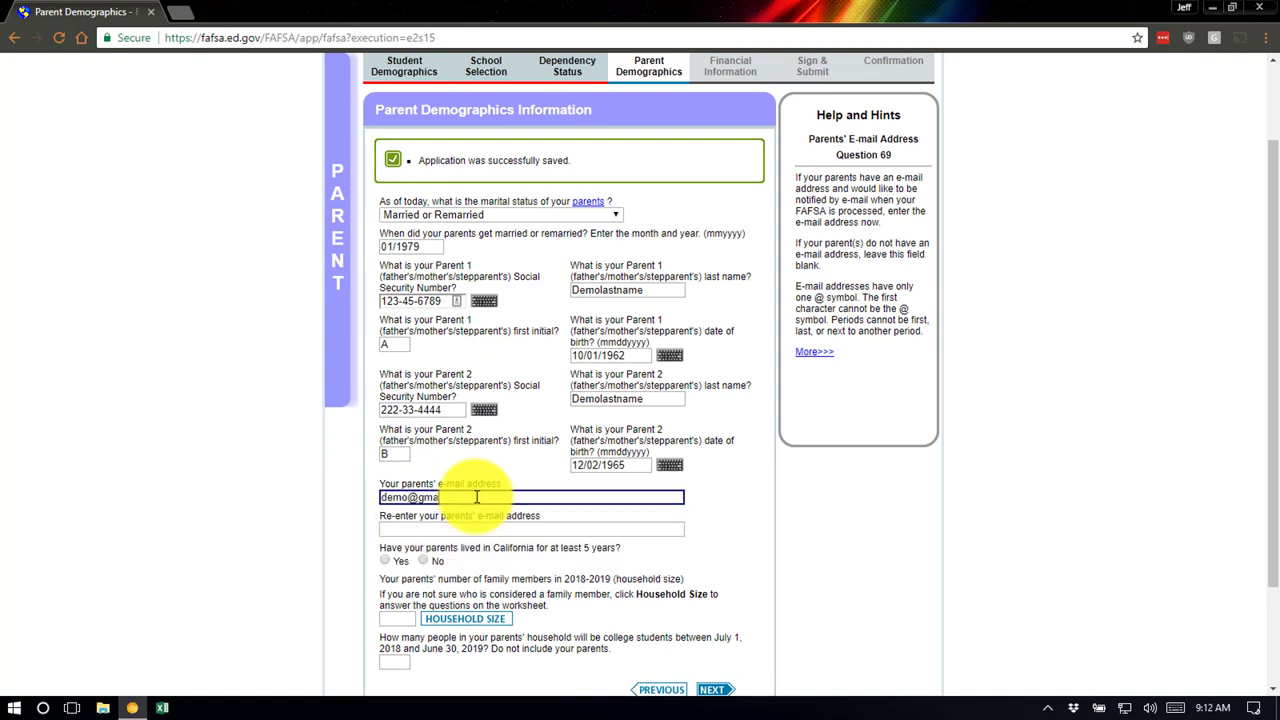
{"action": "key", "text": "Tab"}
{"action": "type", "text": "demo@gmail.com"}
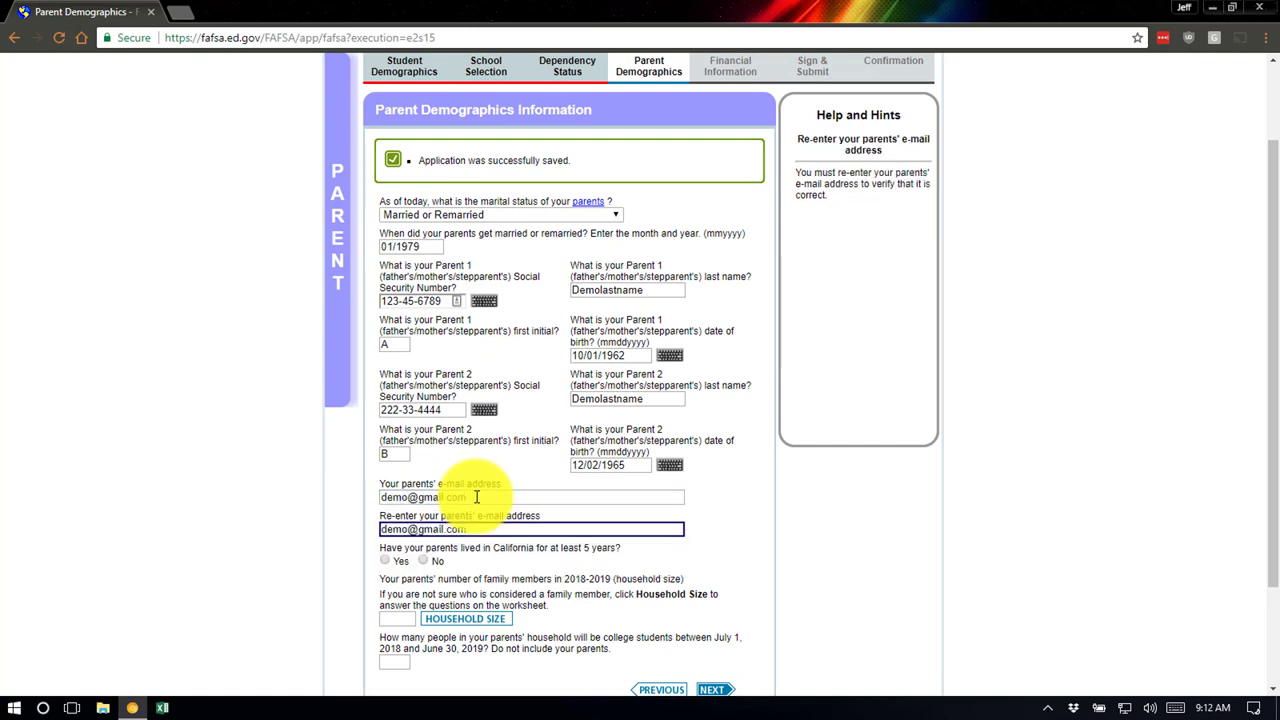
{"action": "scroll", "coordinate": [523, 591], "scroll_direction": "down", "scroll_amount": 1}
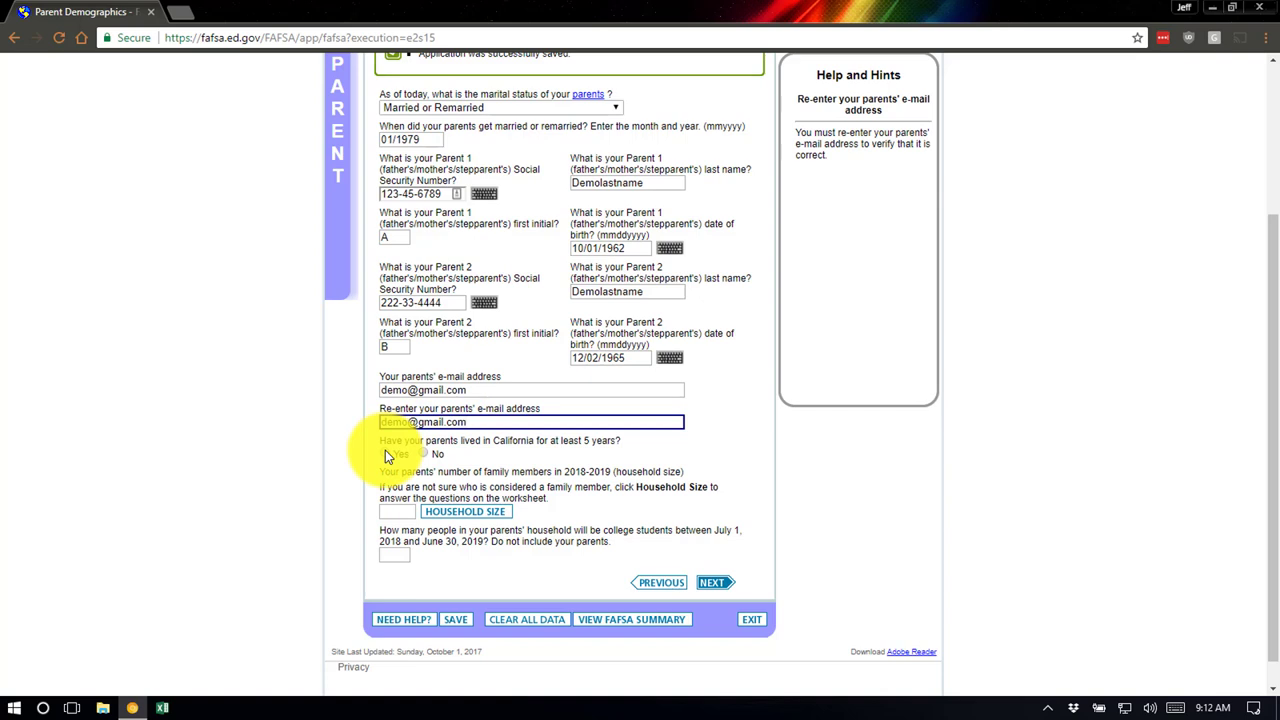
{"action": "left_click", "coordinate": [385, 452]}
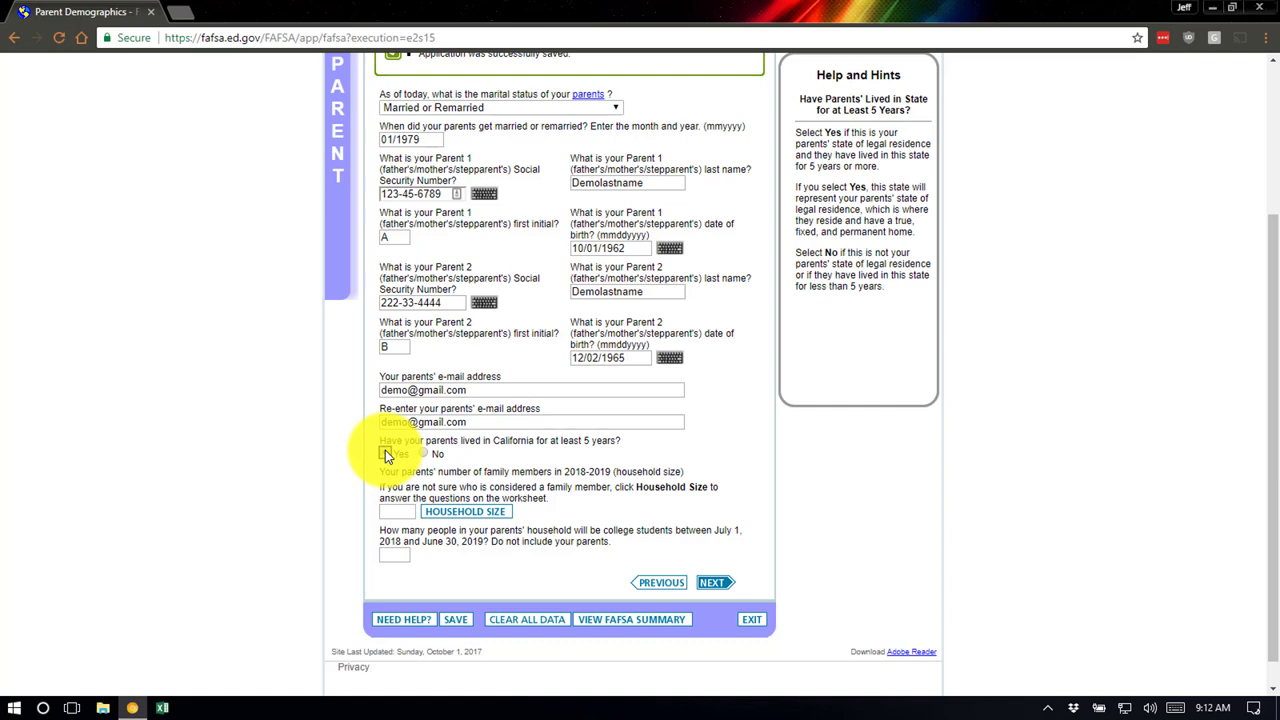
- Set household size to 4 with 1 college student and continue to Parent Tax Information
{"action": "left_click", "coordinate": [390, 511]}
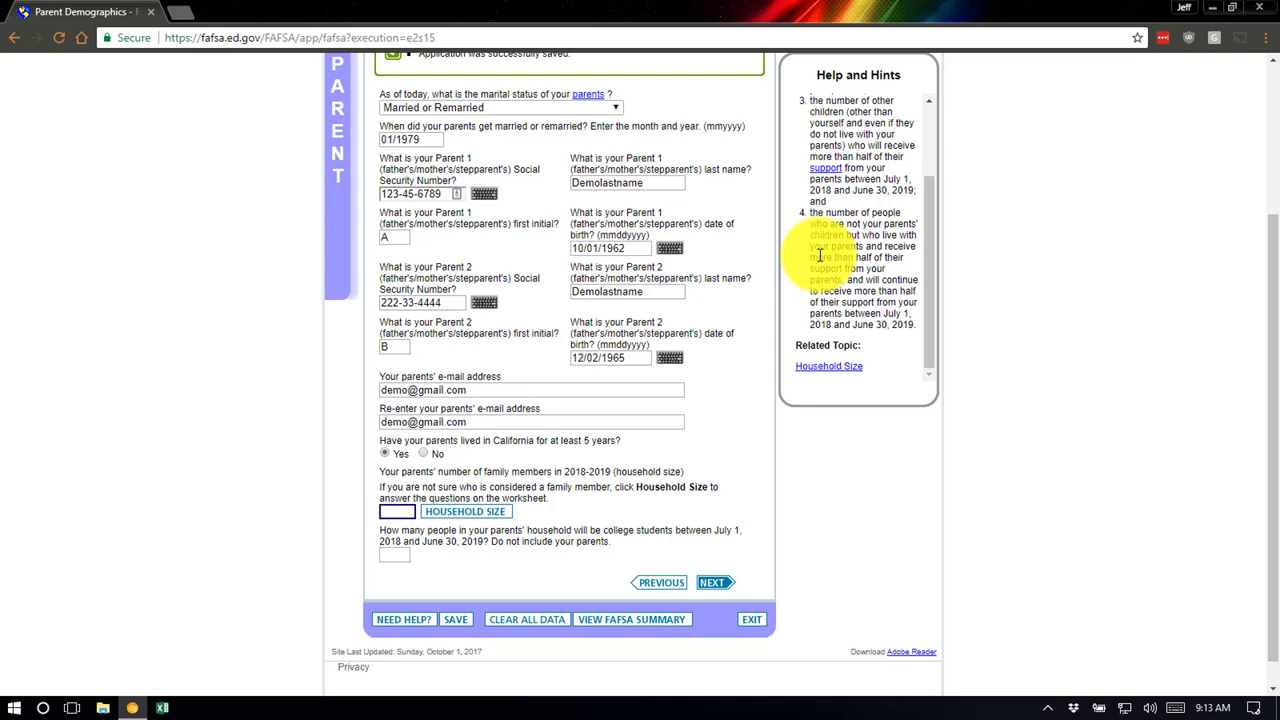
{"action": "type", "text": "4"}
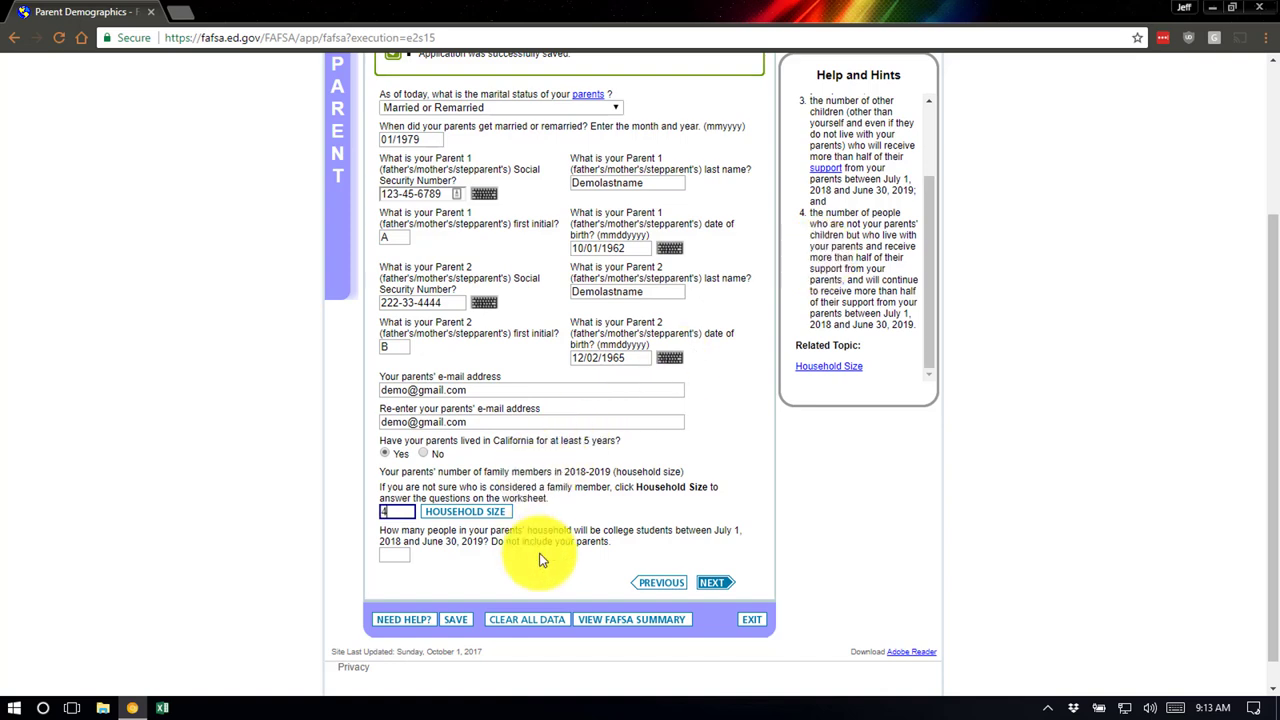
{"action": "left_click", "coordinate": [446, 558]}
{"action": "left_click", "coordinate": [398, 557]}
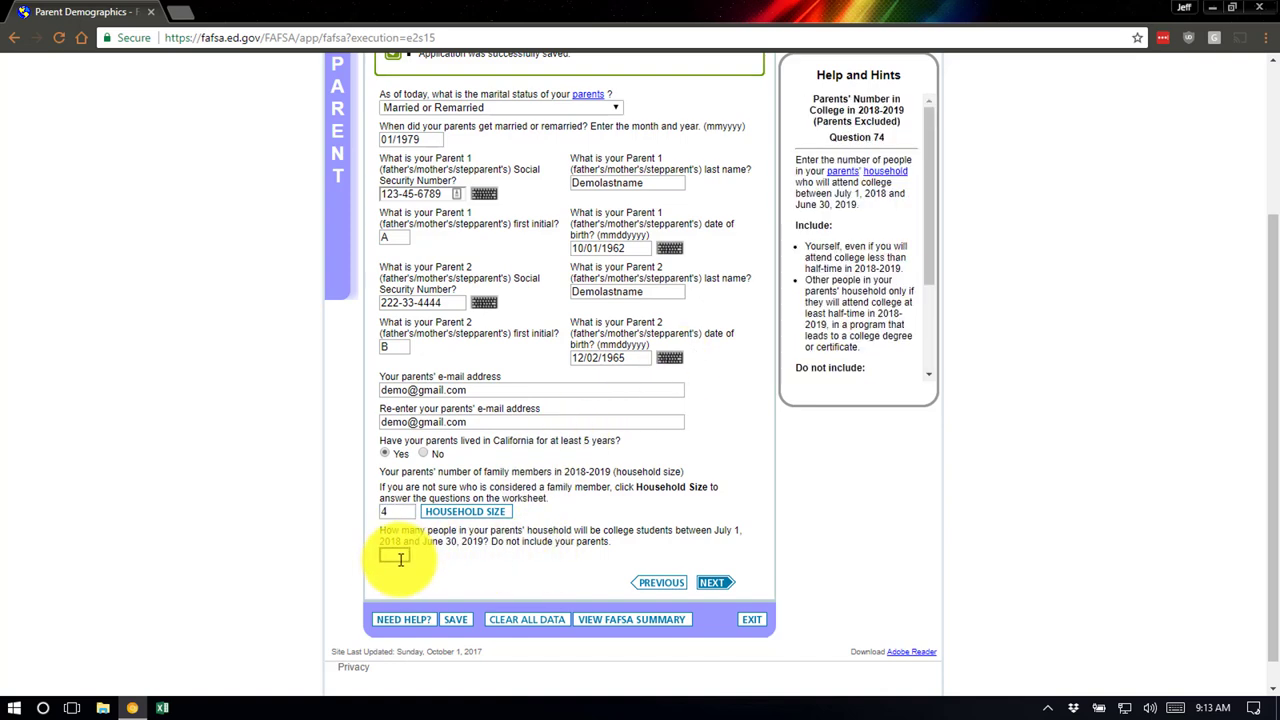
{"action": "type", "text": "1"}
{"action": "left_click", "coordinate": [714, 585]}
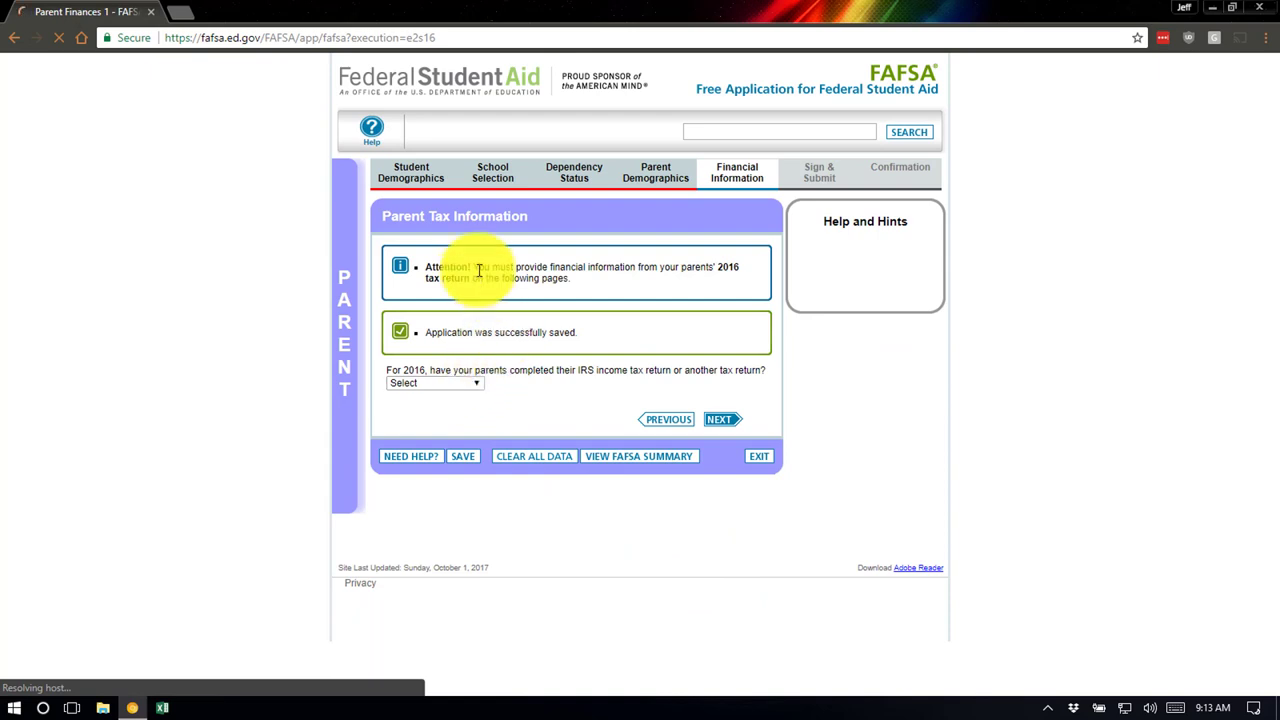
- Highlight the attention notice and emphasise its 2016 tax year
{"action": "left_click_drag", "start_coordinate": [491, 271], "coordinate": [634, 286]}
{"action": "left_click", "coordinate": [683, 260]}
{"action": "double_click", "coordinate": [728, 267]}
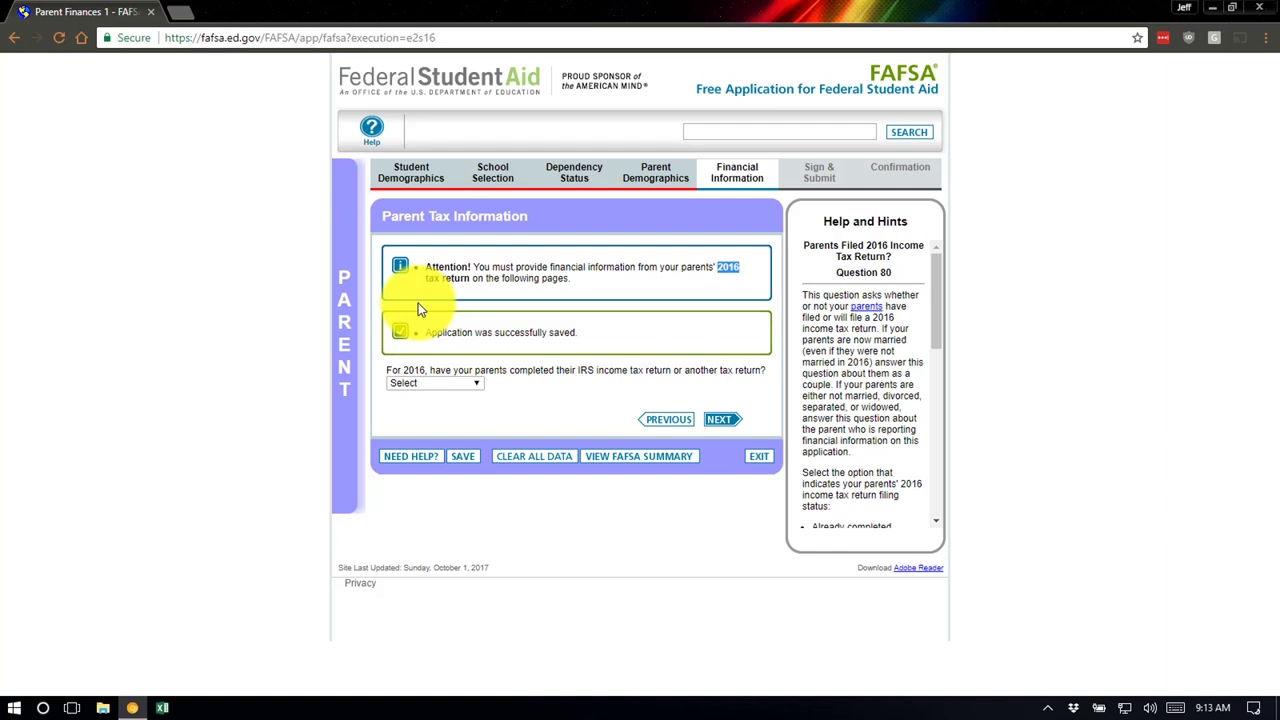
- Mark the 2016 return Already completed, Married-Filed Joint Return, and No to Puerto Rican or foreign return
{"action": "left_click", "coordinate": [451, 384]}
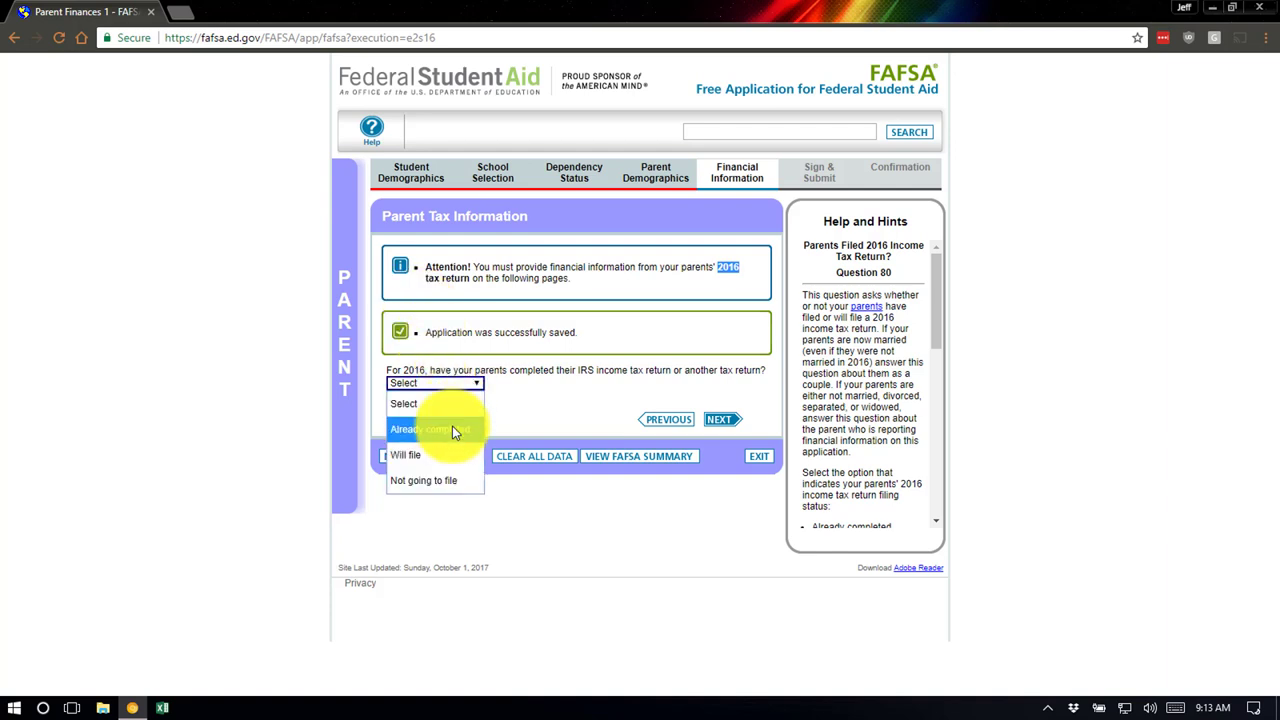
{"action": "left_click", "coordinate": [452, 428]}
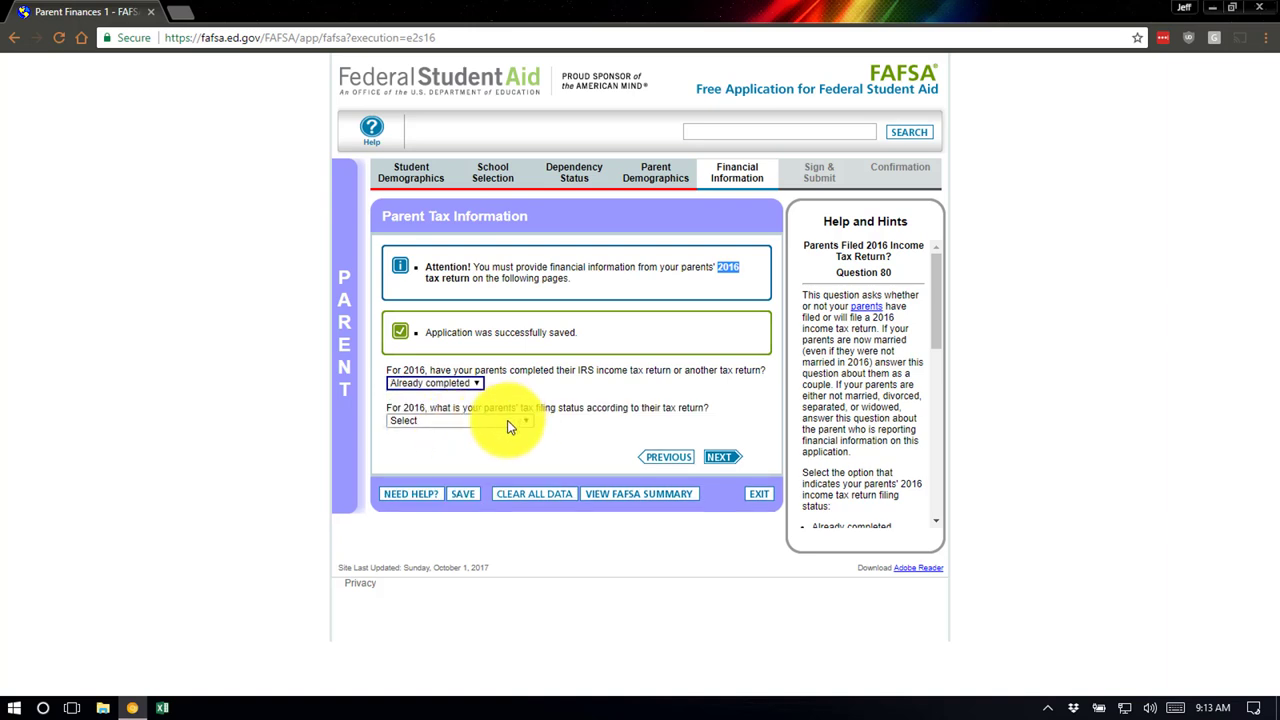
{"action": "left_click", "coordinate": [508, 421]}
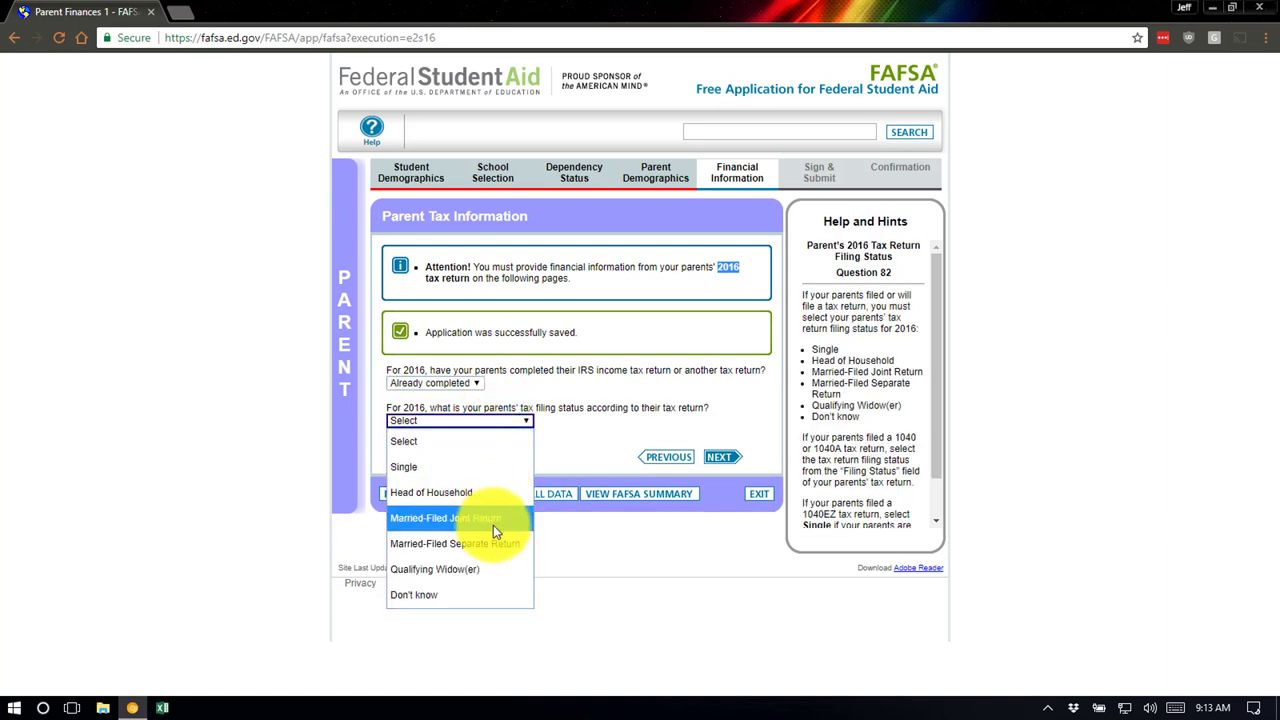
{"action": "left_click", "coordinate": [430, 522]}
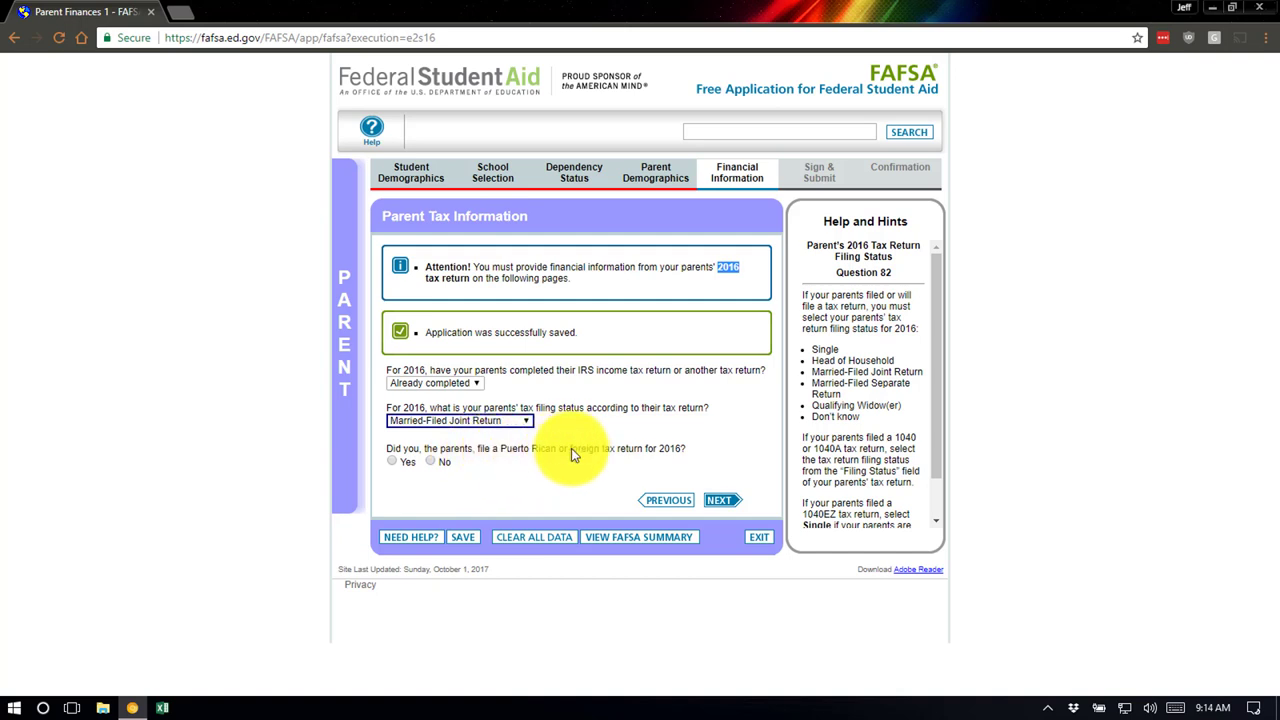
{"action": "left_click", "coordinate": [430, 461]}
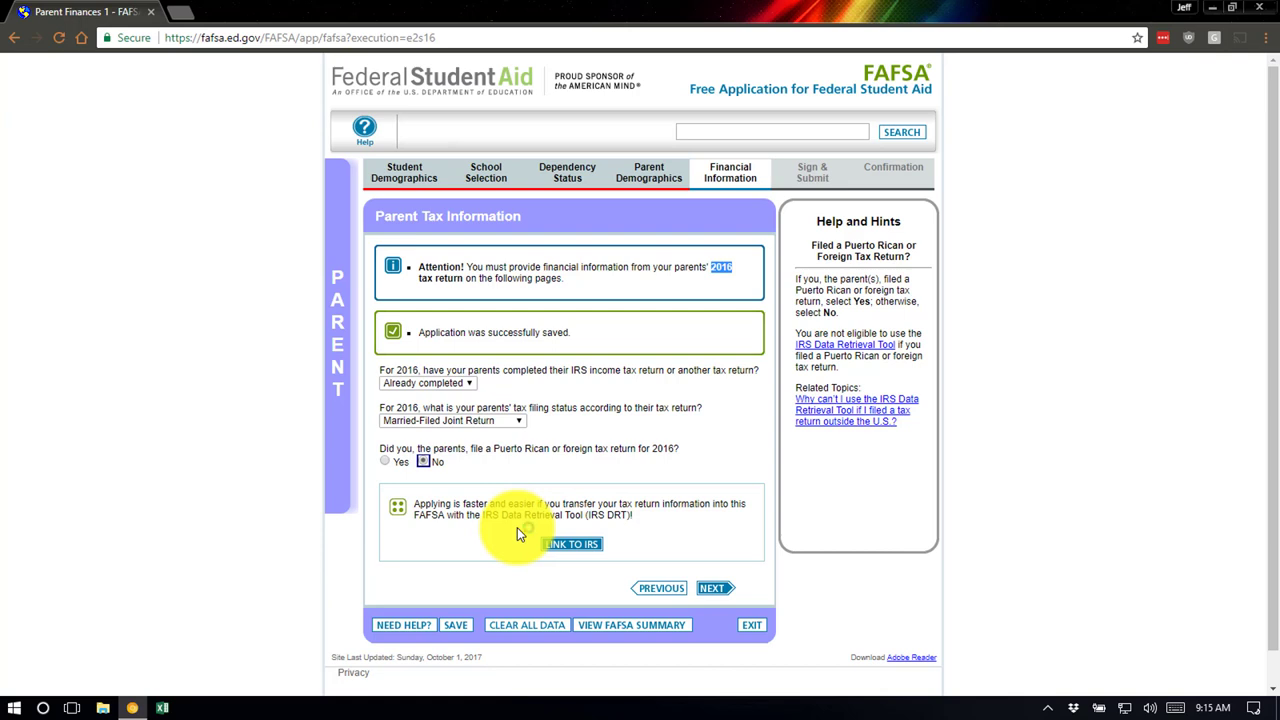
{"action": "left_click", "coordinate": [579, 553]}
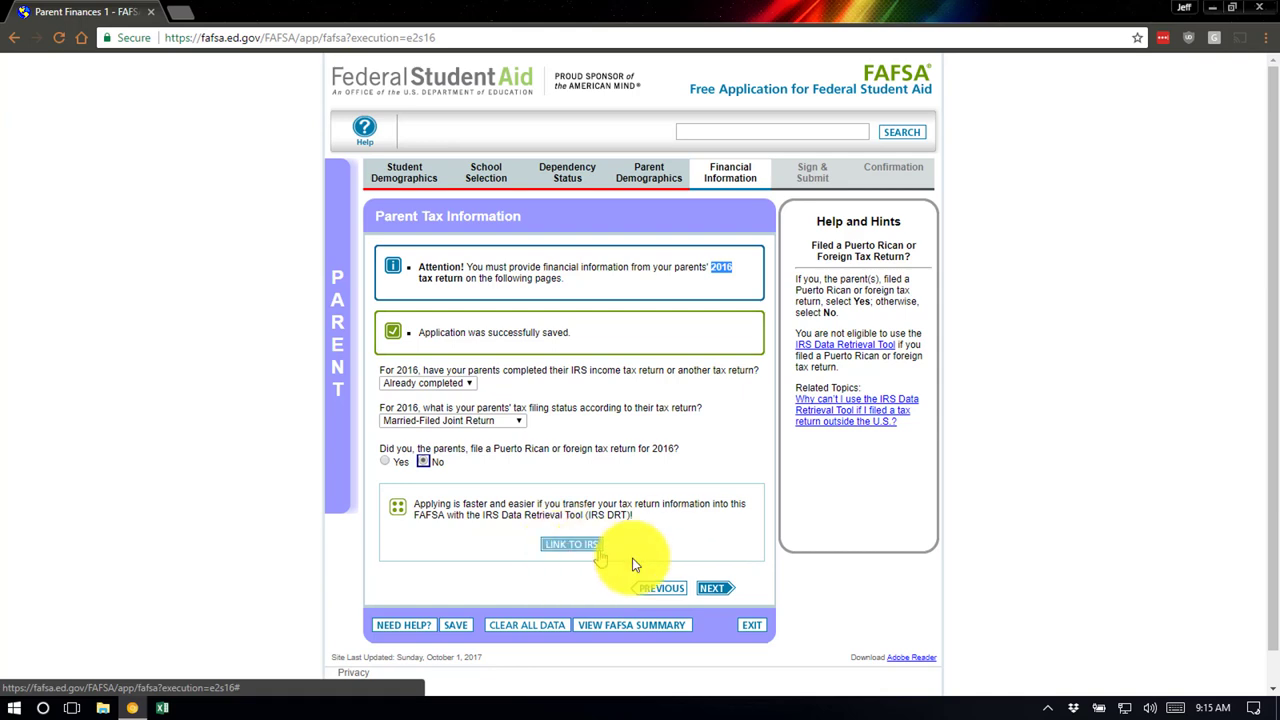
- Move past the tax information page and choose No Thanks to the IRS Data Retrieval Tool
{"action": "left_click", "coordinate": [715, 594]}
{"action": "left_click", "coordinate": [714, 592]}
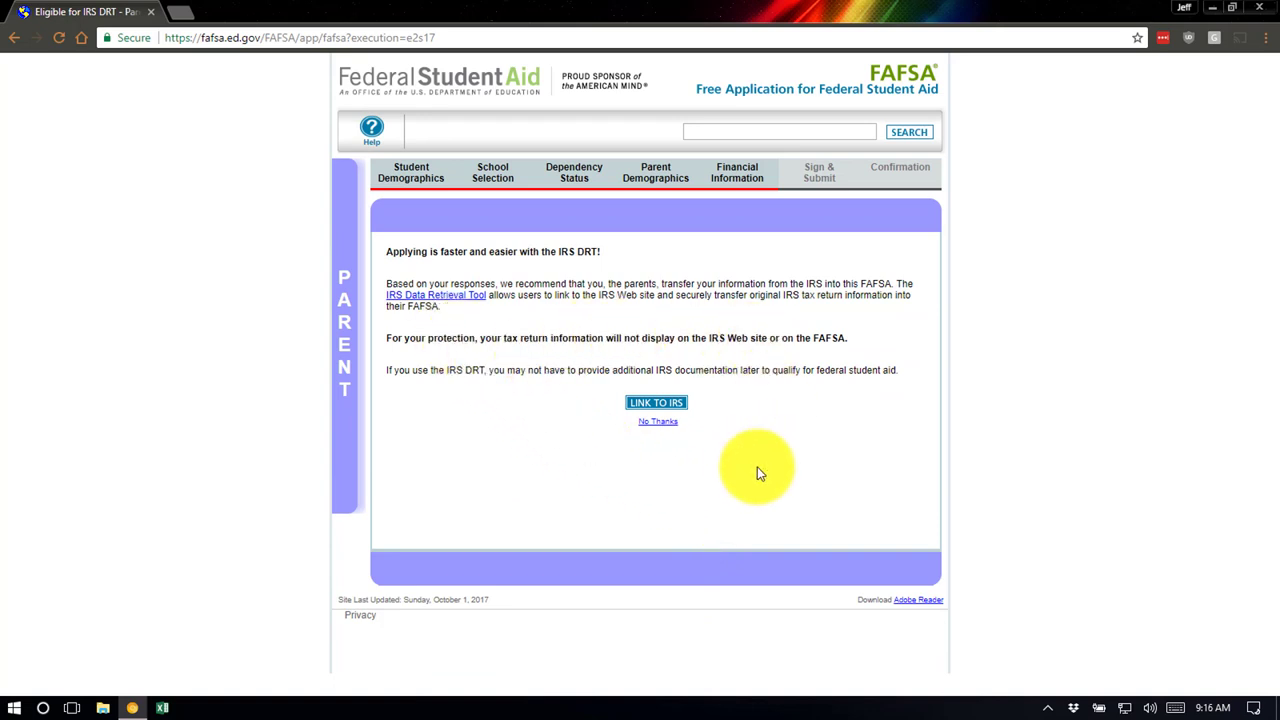
{"action": "left_click", "coordinate": [655, 423]}
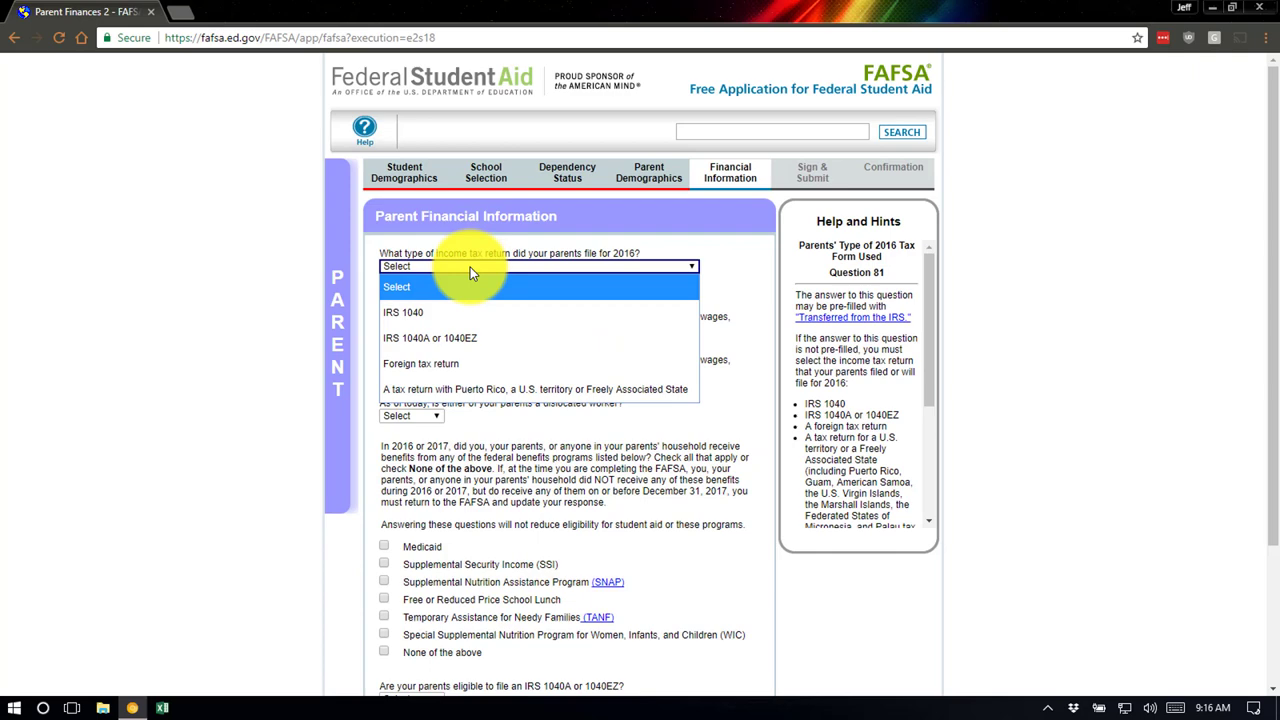
- Choose IRS 1040 as the return type and enter 67,000 adjusted gross income
{"action": "left_click", "coordinate": [445, 316]}
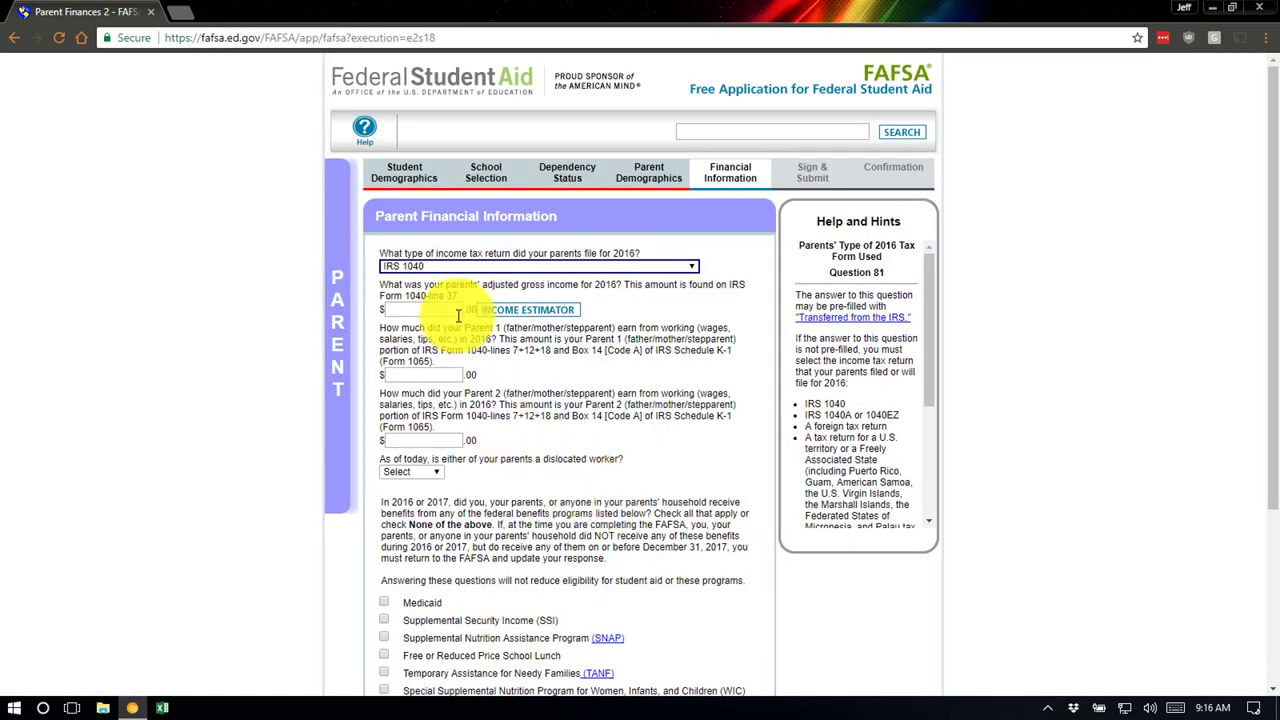
{"action": "left_click", "coordinate": [438, 314]}
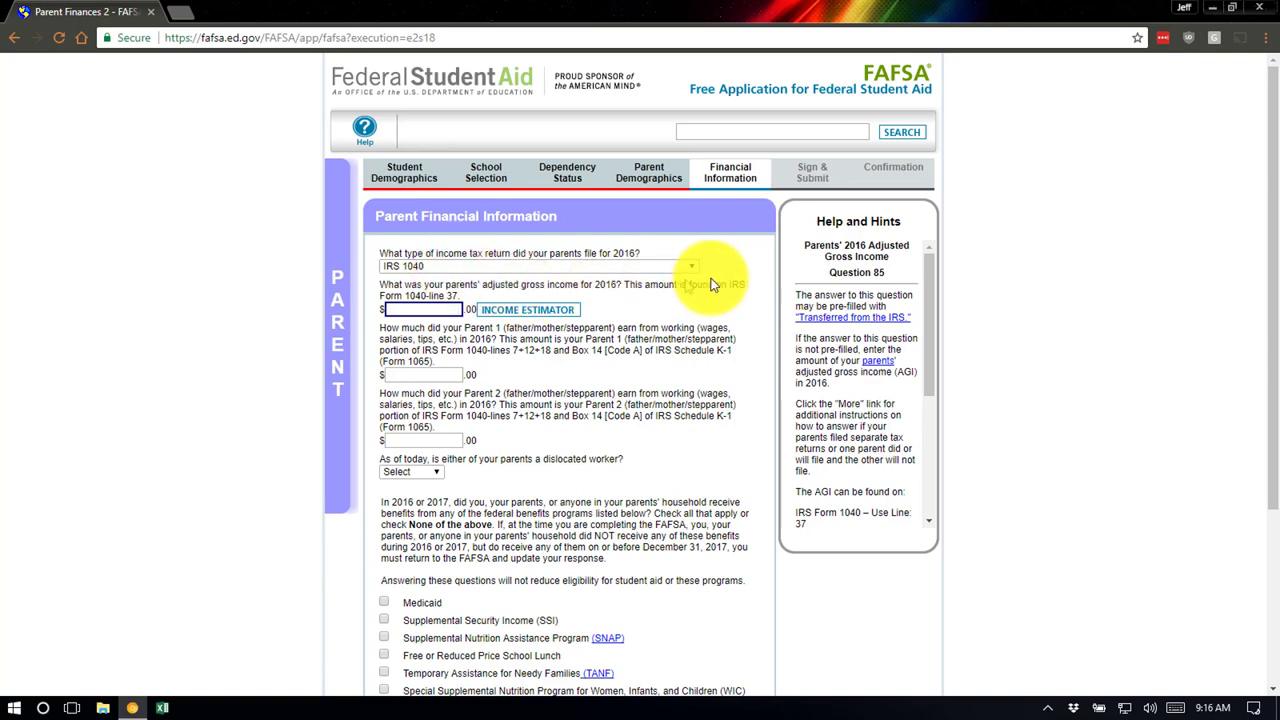
{"action": "left_click_drag", "start_coordinate": [628, 284], "coordinate": [762, 300]}
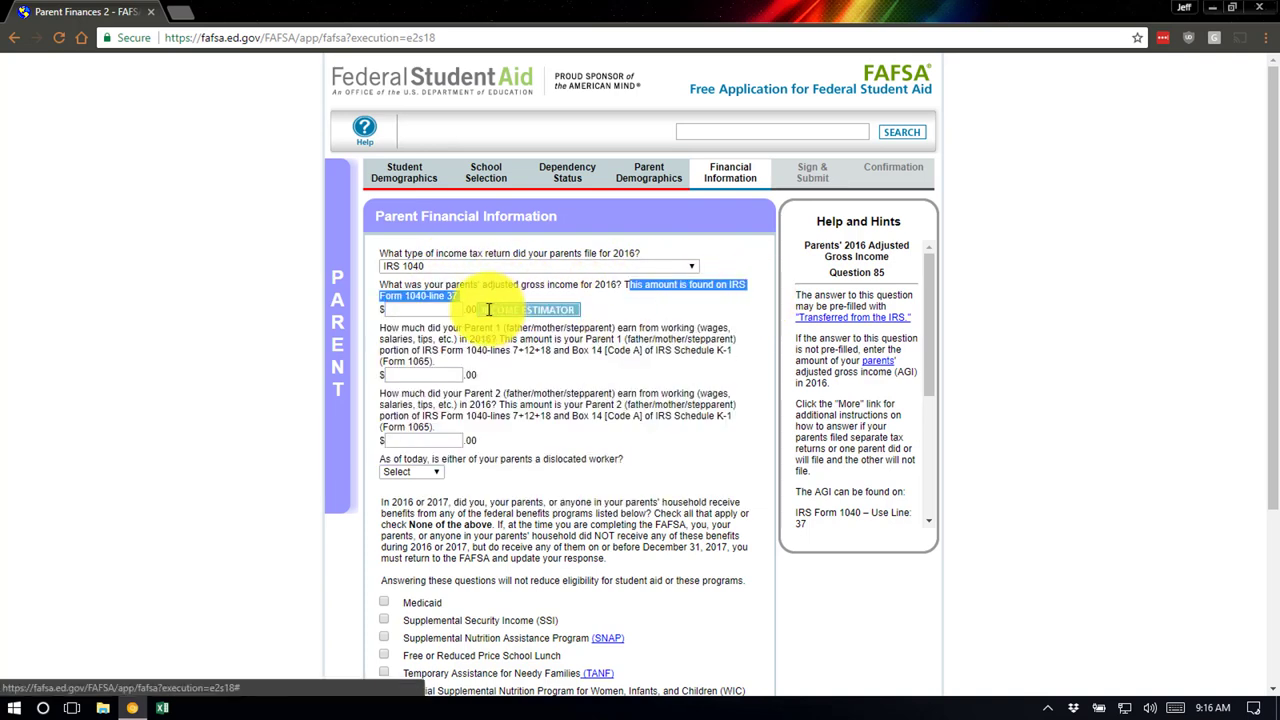
{"action": "left_click", "coordinate": [455, 306]}
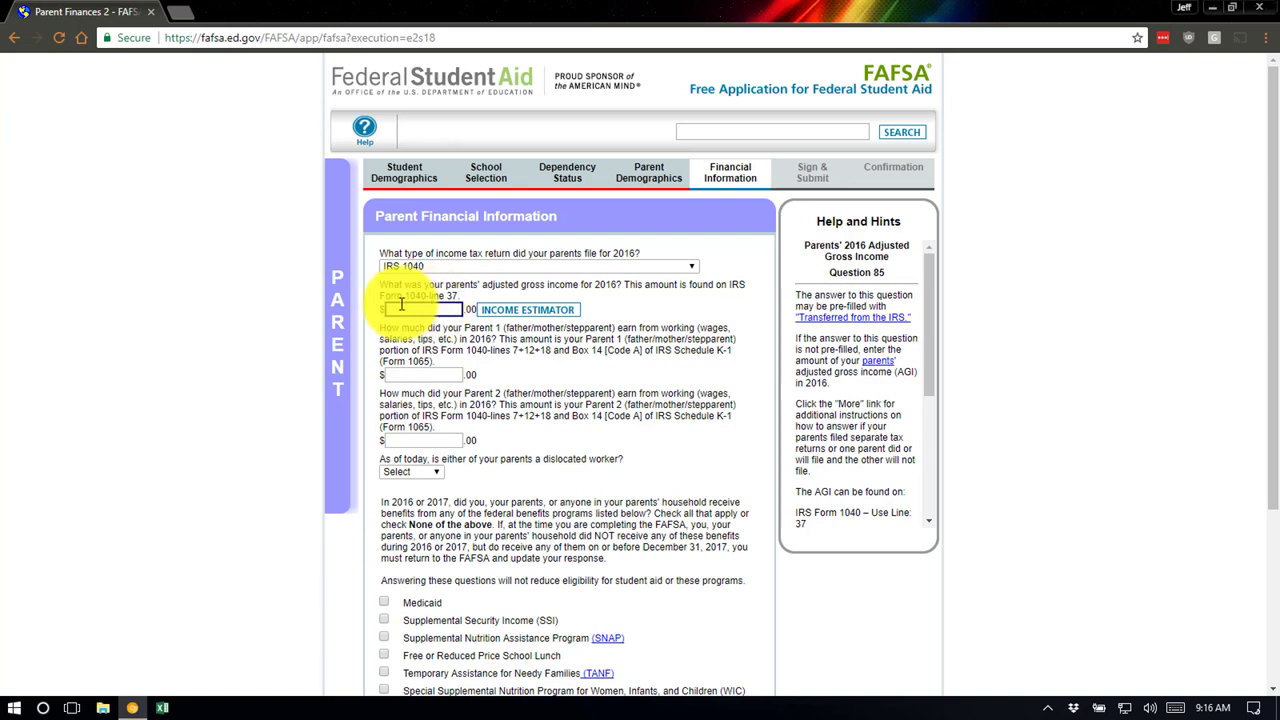
{"action": "type", "text": "67,000"}
{"action": "left_click", "coordinate": [585, 370]}
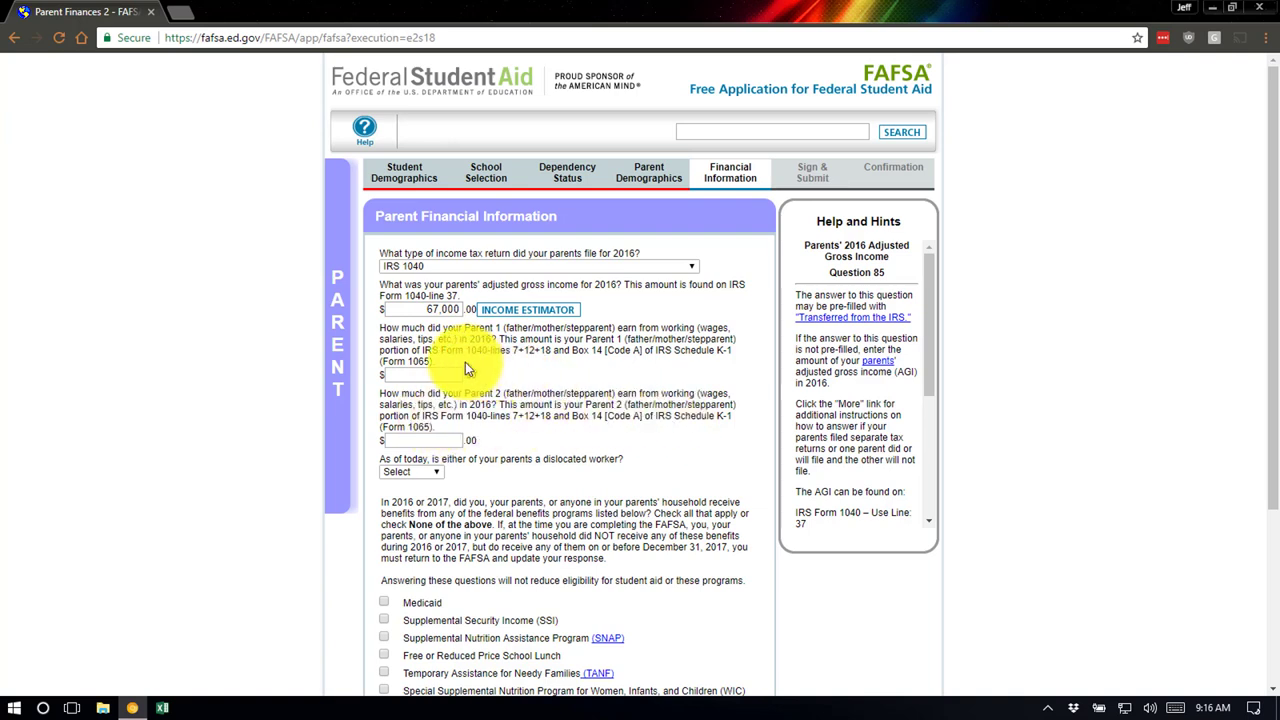
- Enter work earnings of 27000 for Parent 1 and 40,000 for Parent 2
{"action": "left_click_drag", "start_coordinate": [514, 350], "coordinate": [629, 351]}
{"action": "left_click", "coordinate": [430, 373]}
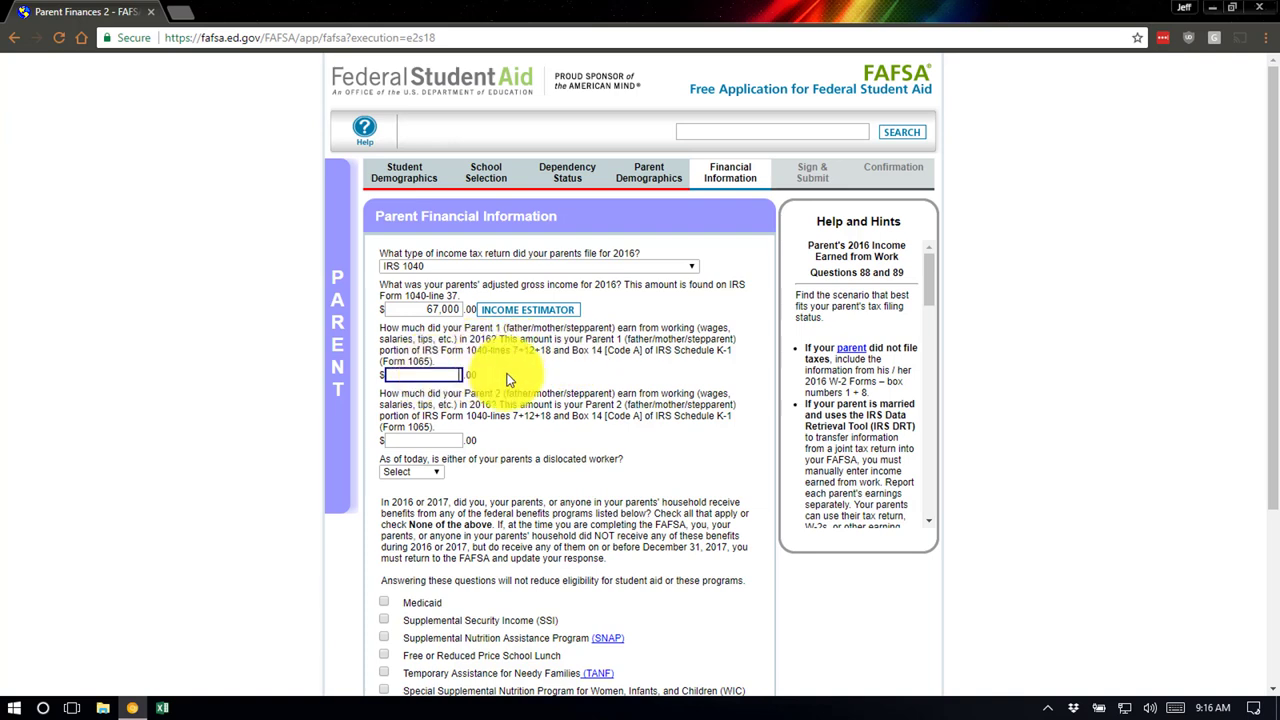
{"action": "type", "text": "270000"}
{"action": "left_click", "coordinate": [455, 440]}
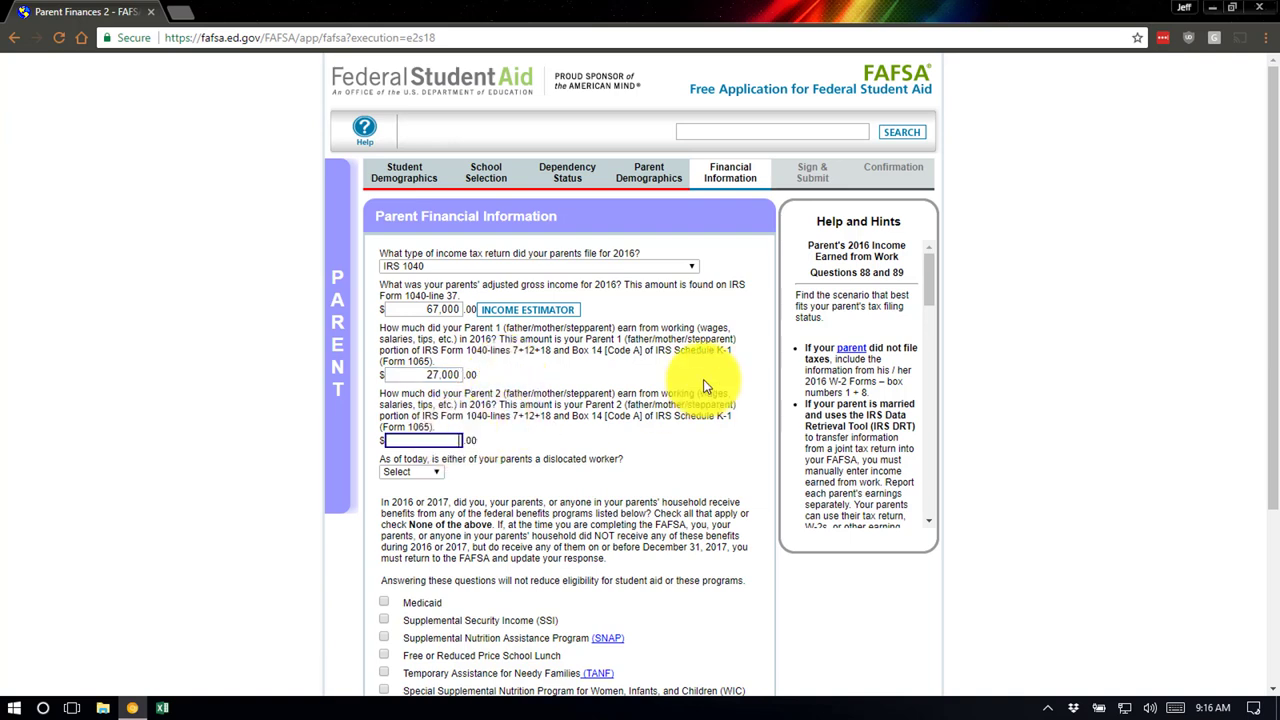
{"action": "type", "text": "40,000"}
{"action": "left_click", "coordinate": [712, 368]}
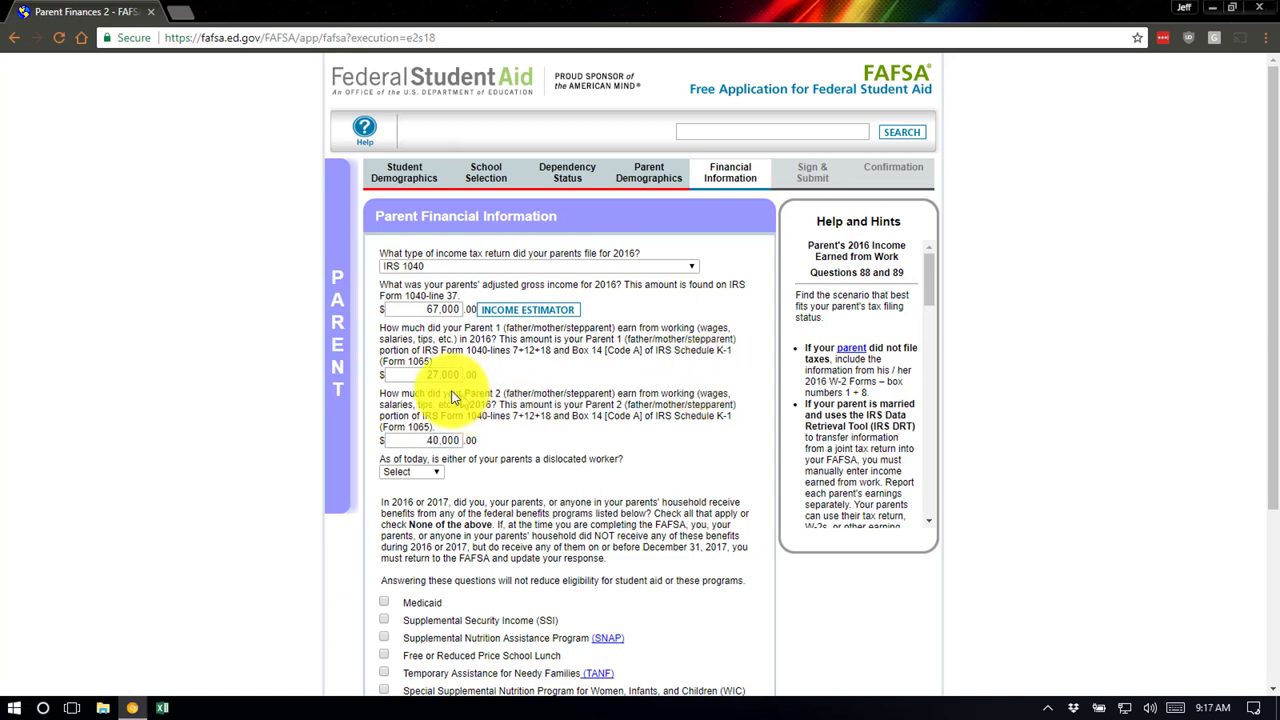
- Answer No to dislocated worker and check None of the above for federal benefits
{"action": "scroll", "coordinate": [500, 480], "scroll_direction": "down", "scroll_amount": 3}
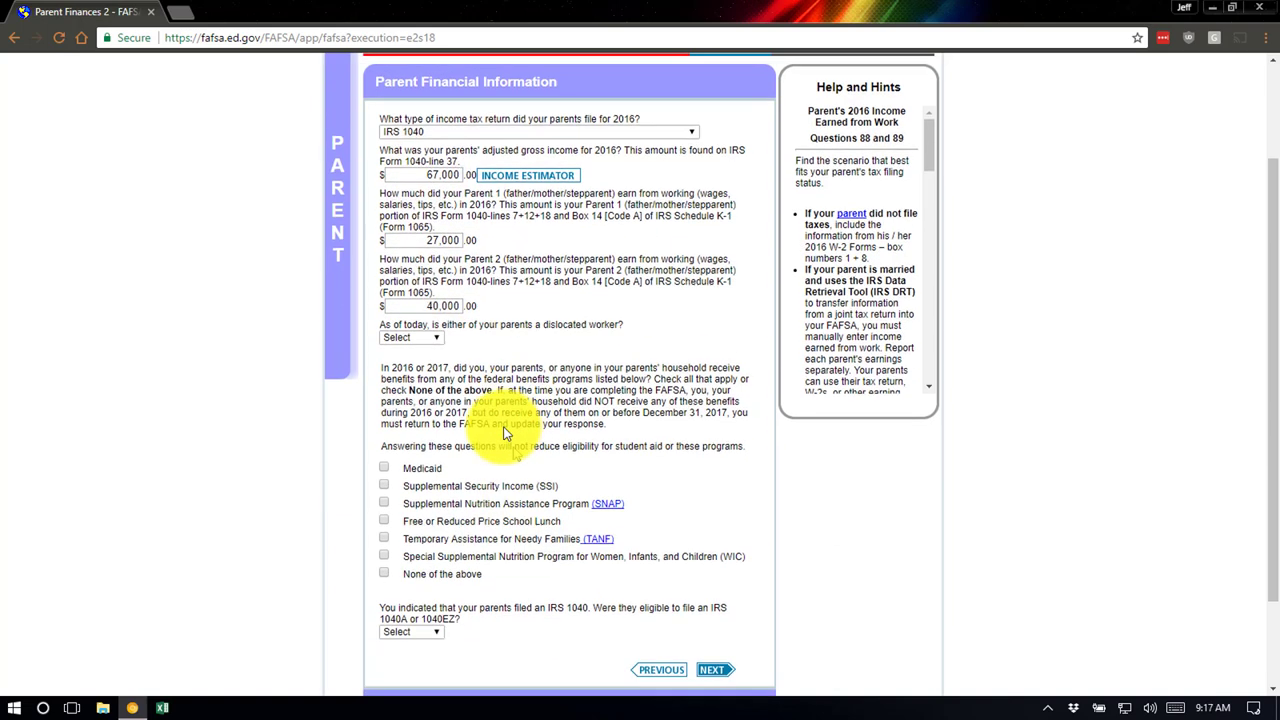
{"action": "left_click", "coordinate": [414, 260]}
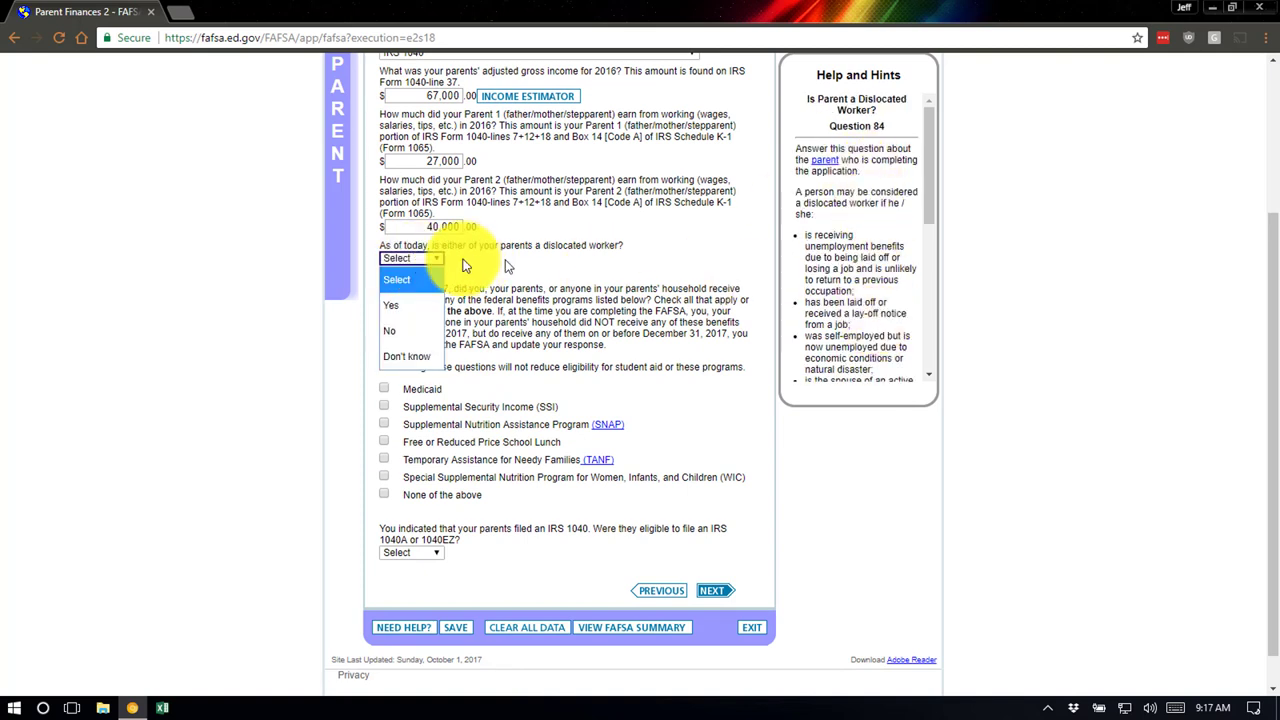
{"action": "left_click", "coordinate": [390, 335]}
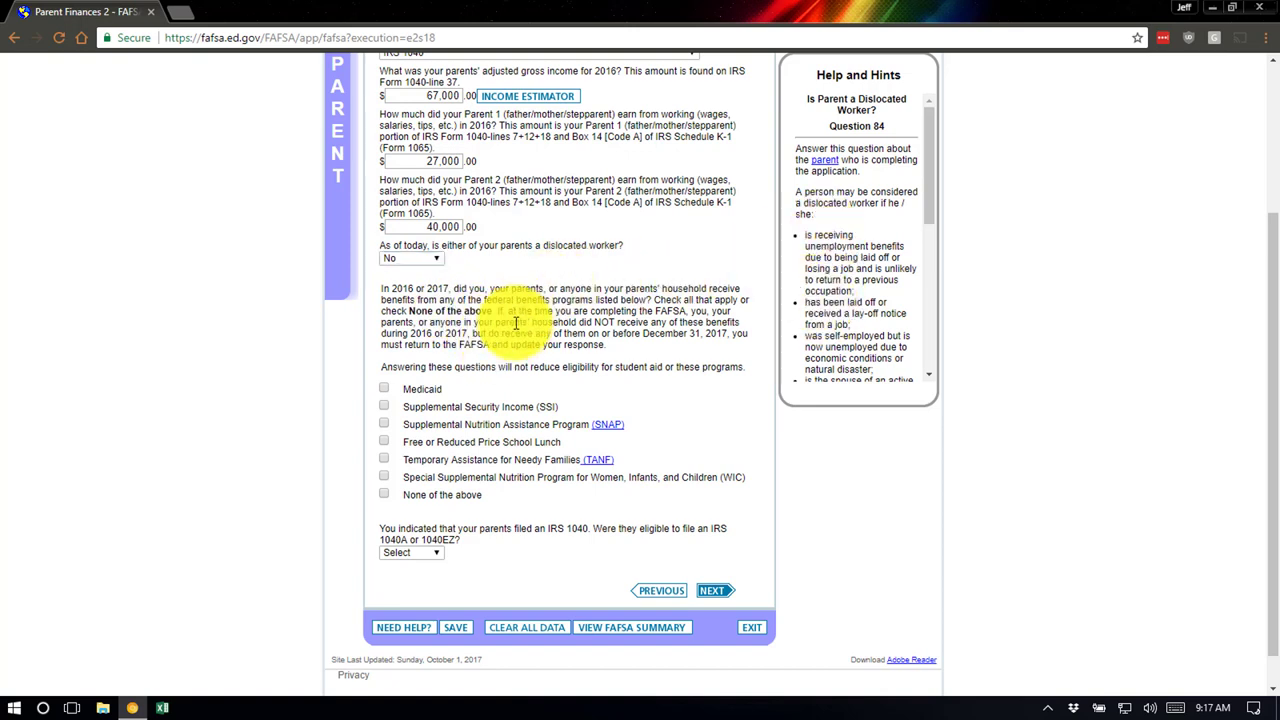
{"action": "scroll", "coordinate": [510, 335], "scroll_direction": "down", "scroll_amount": 1}
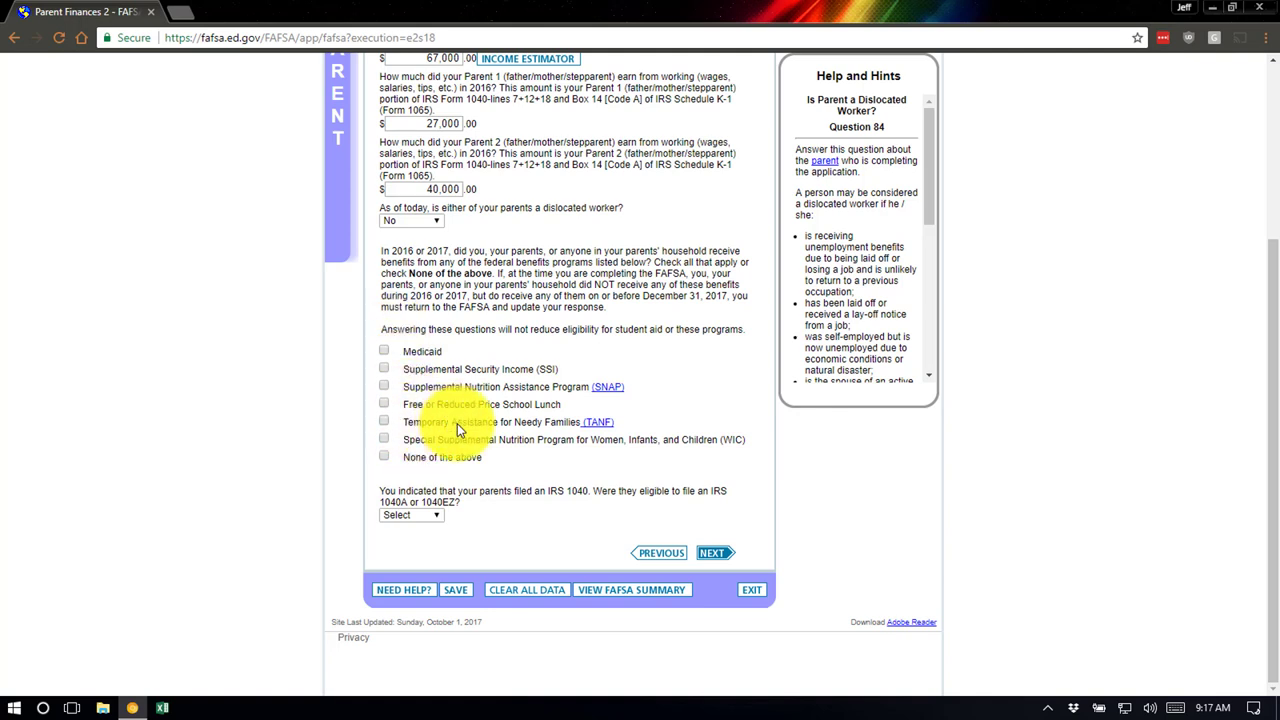
{"action": "left_click", "coordinate": [385, 457]}
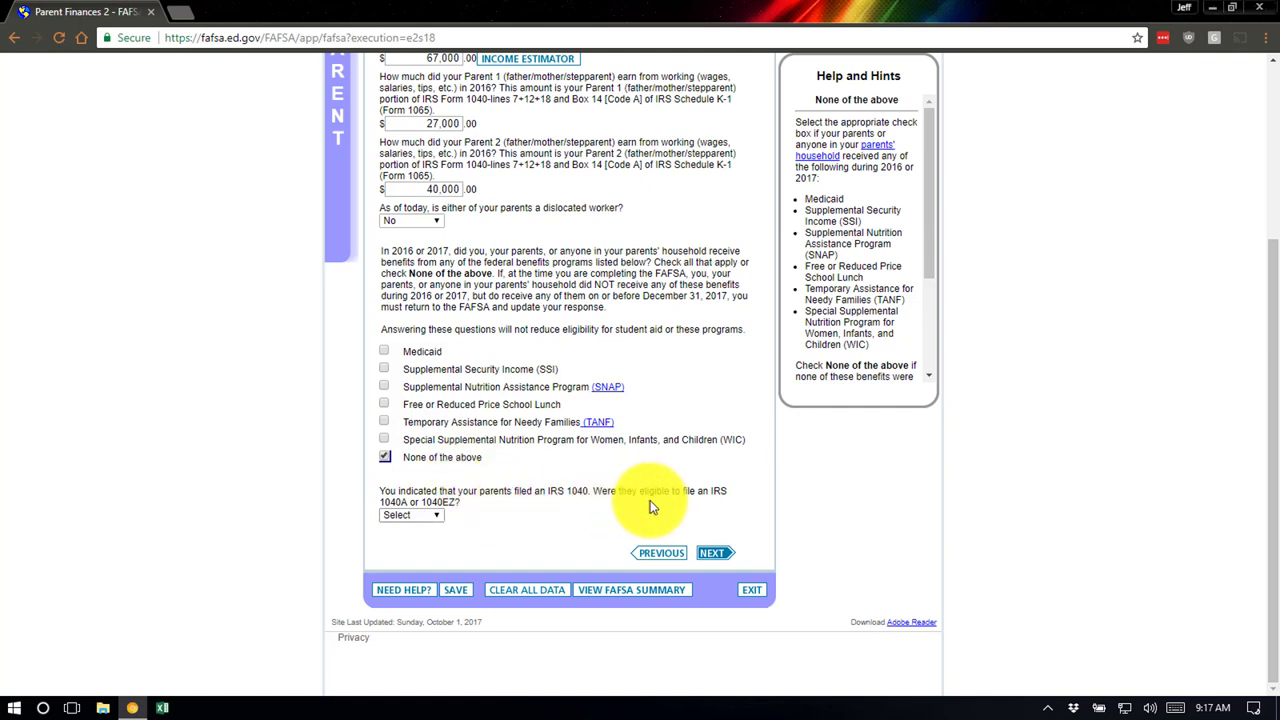
- Answer Don't know to 1040A or 1040EZ eligibility and continue
{"action": "left_click", "coordinate": [437, 514]}
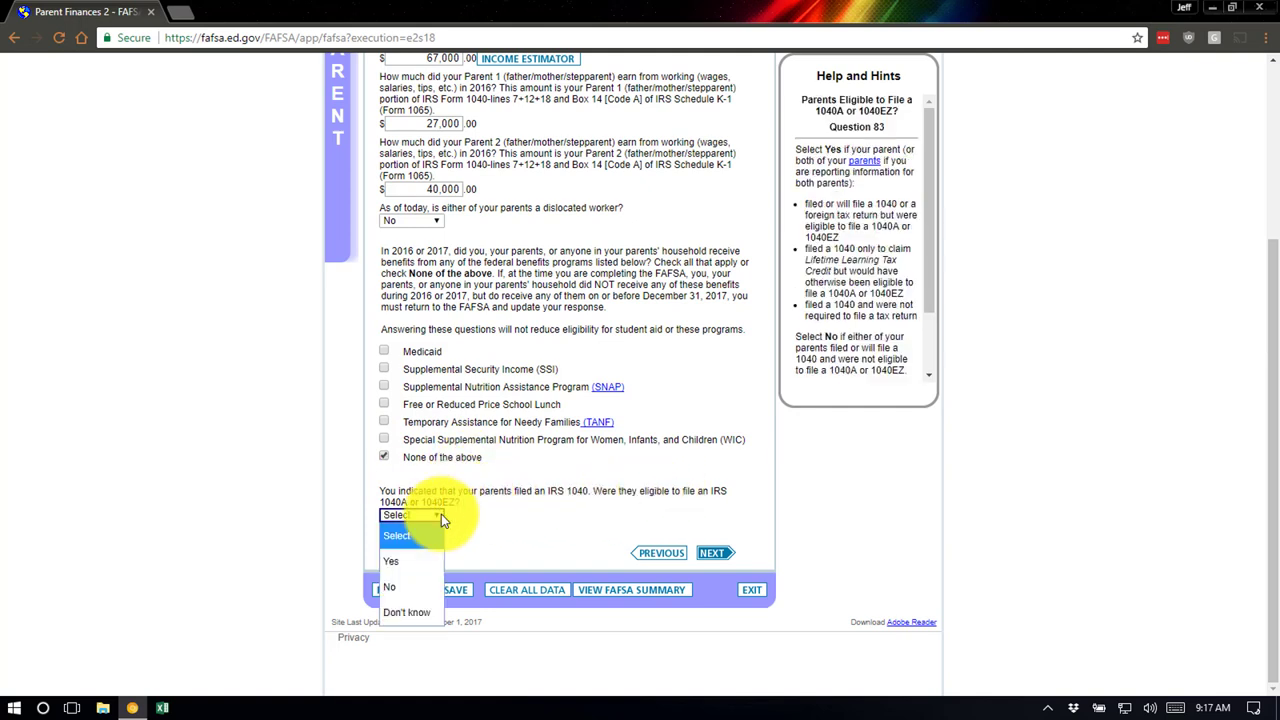
{"action": "left_click", "coordinate": [421, 610]}
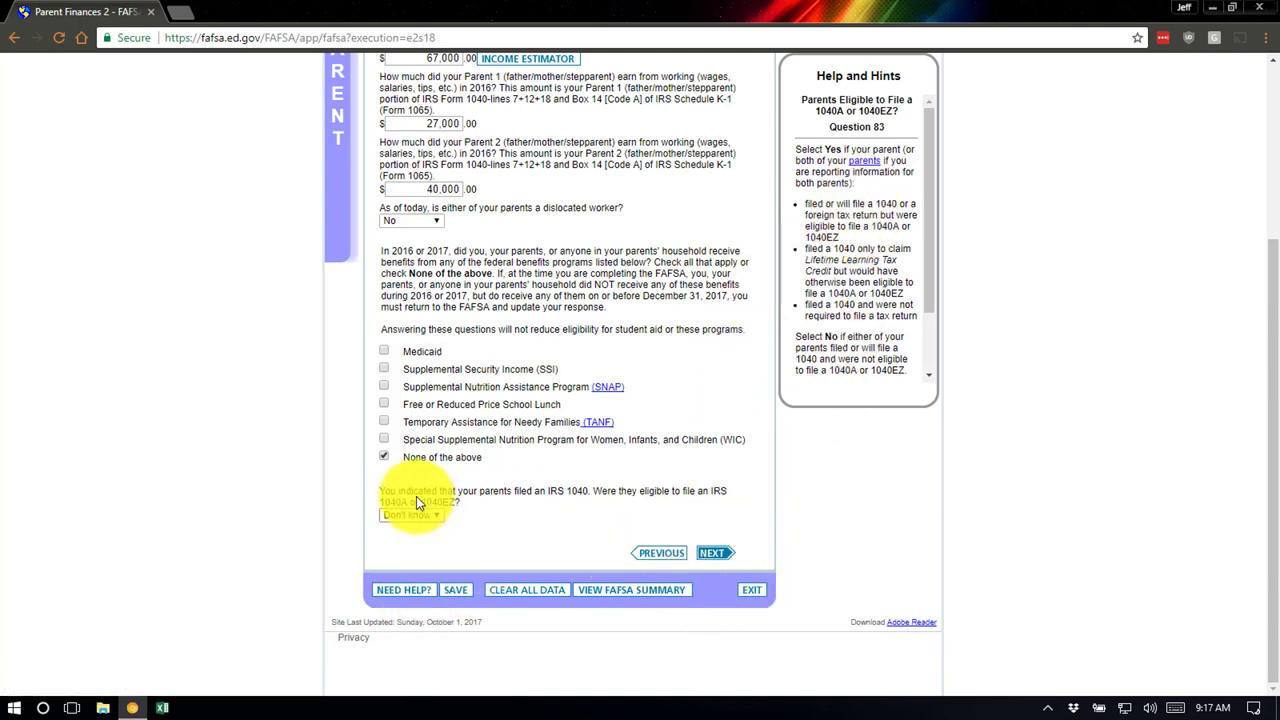
{"action": "left_click", "coordinate": [712, 552]}
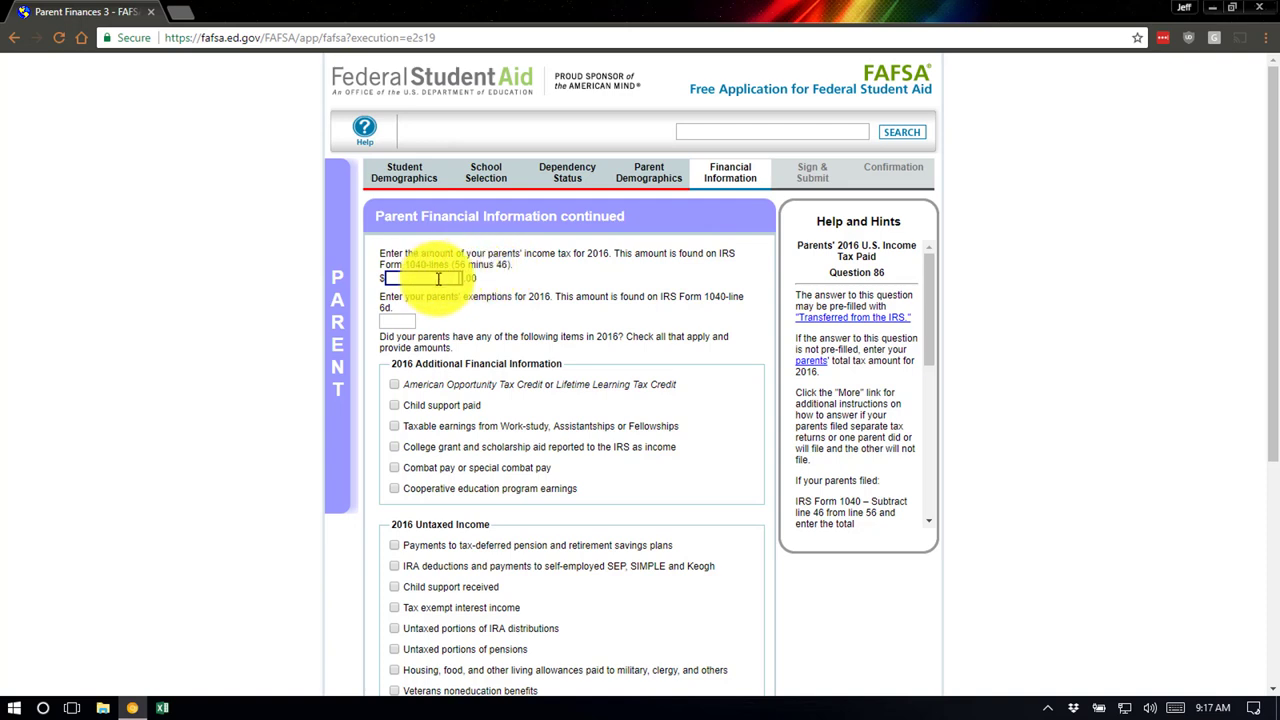
{"action": "type", "text": "1000"}
{"action": "key", "text": "Tab"}
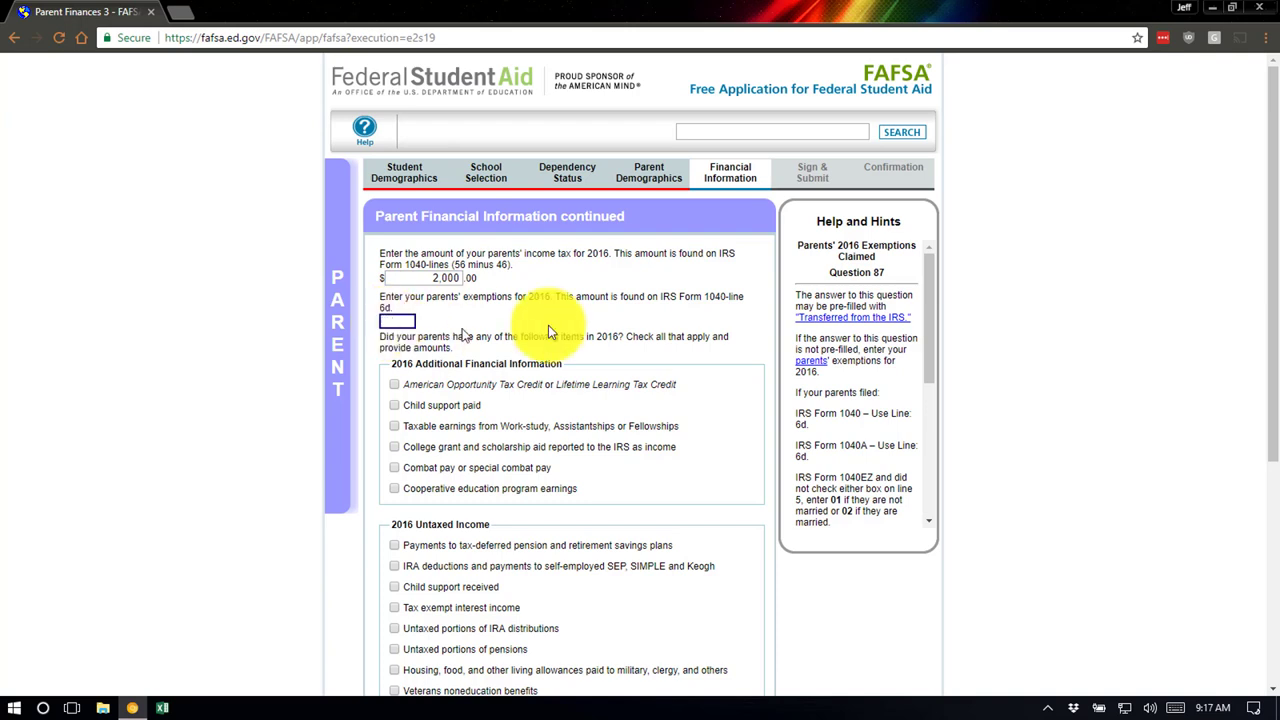
{"action": "left_click_drag", "start_coordinate": [797, 392], "coordinate": [840, 437]}
{"action": "left_click", "coordinate": [861, 456]}
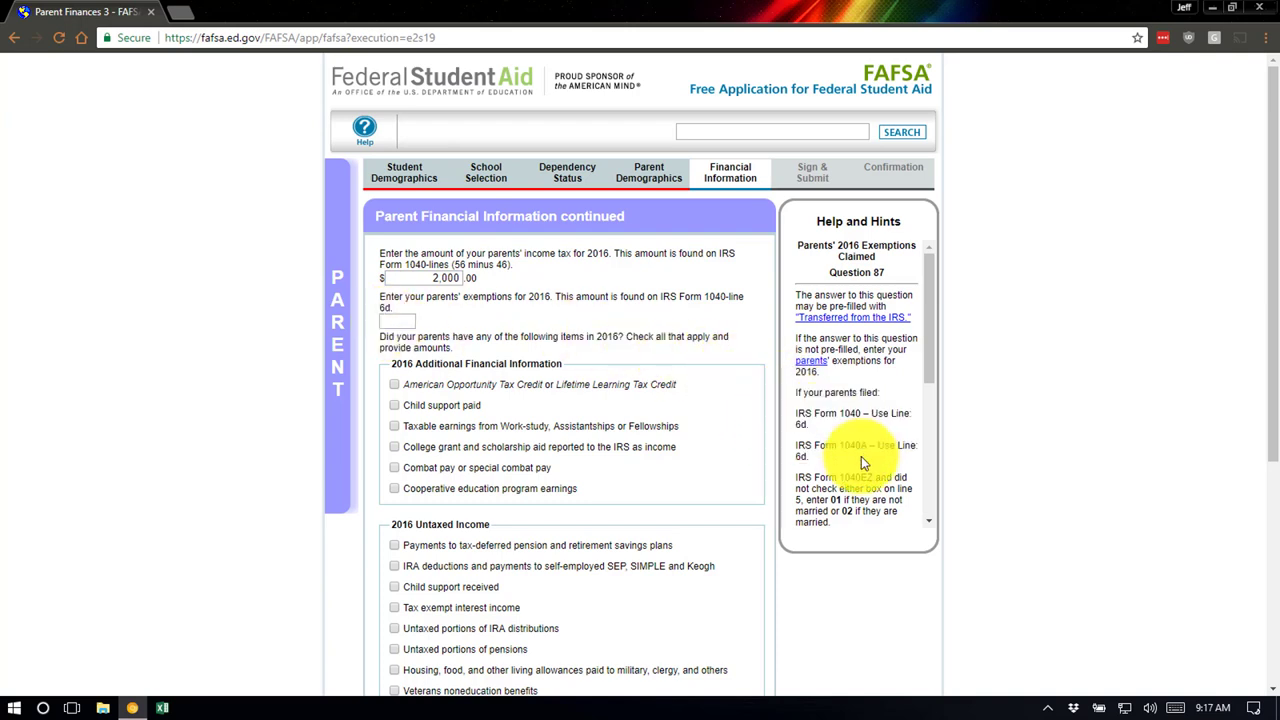
{"action": "left_click", "coordinate": [406, 322]}
{"action": "type", "text": "4"}
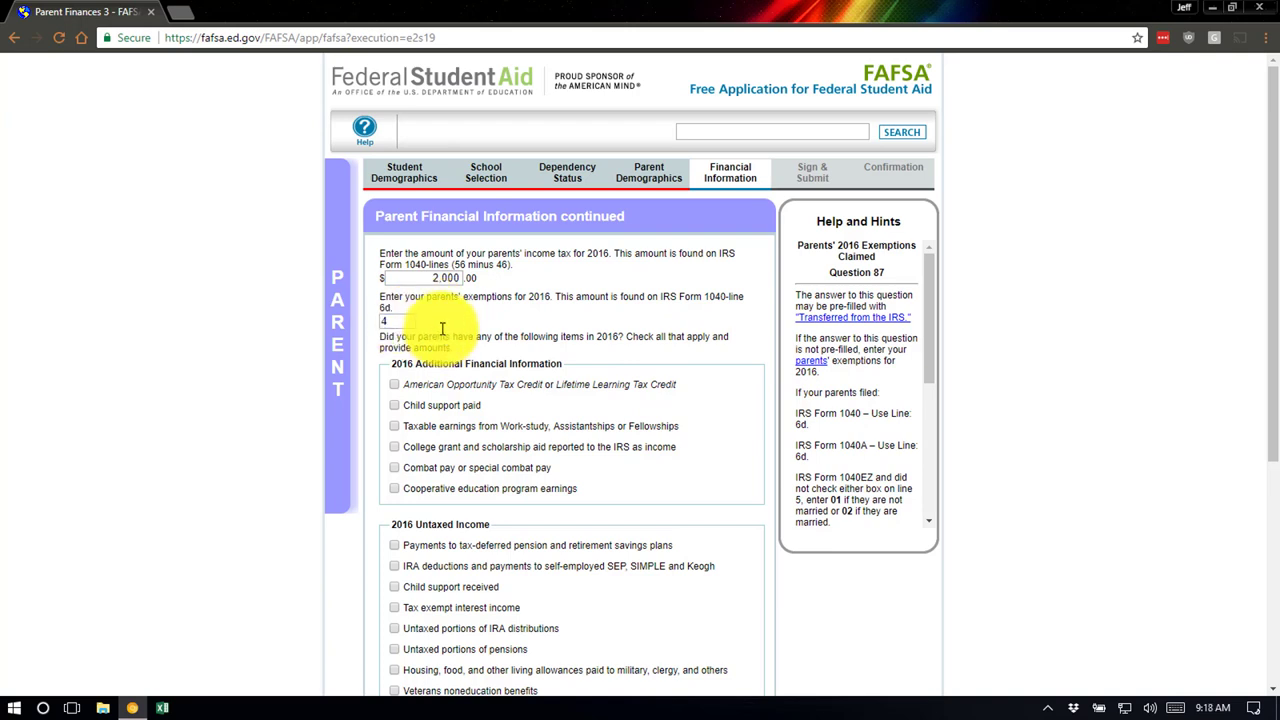
{"action": "scroll", "coordinate": [441, 329], "scroll_direction": "down", "scroll_amount": 1}
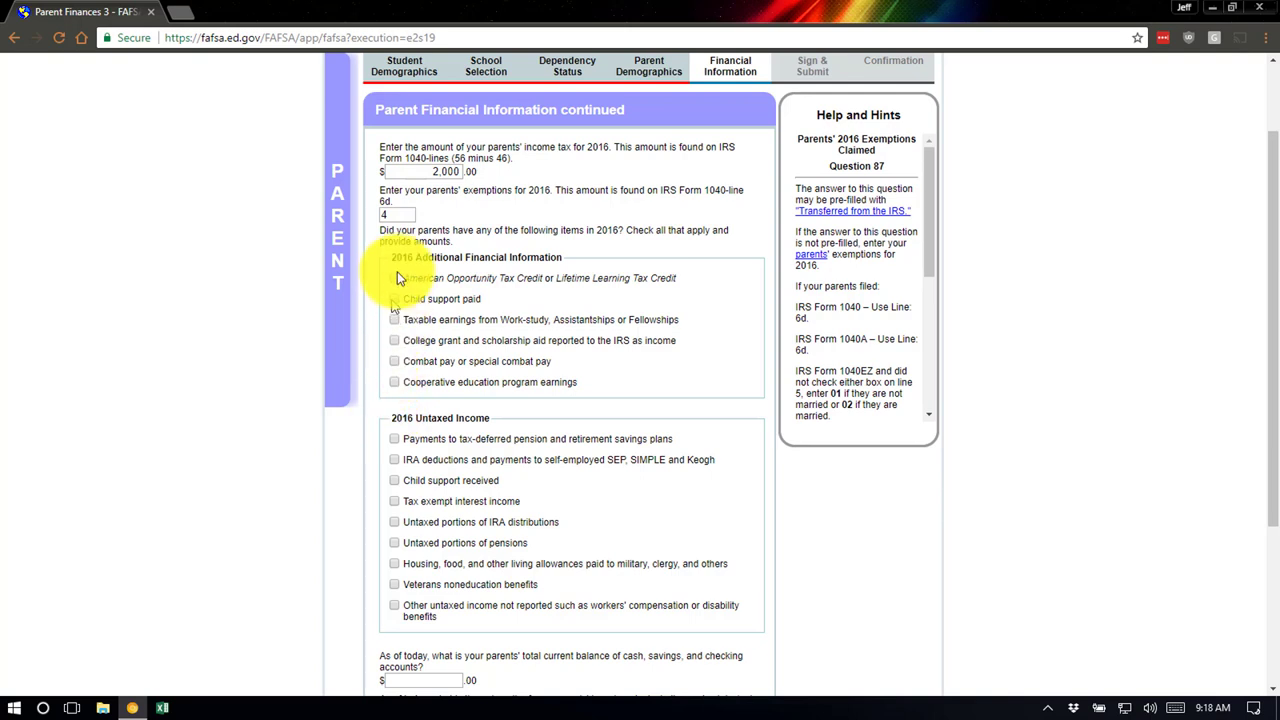
- Enter 40,000 as the parents' cash, savings and checking balance
{"action": "scroll", "coordinate": [397, 388], "scroll_direction": "down", "scroll_amount": 1}
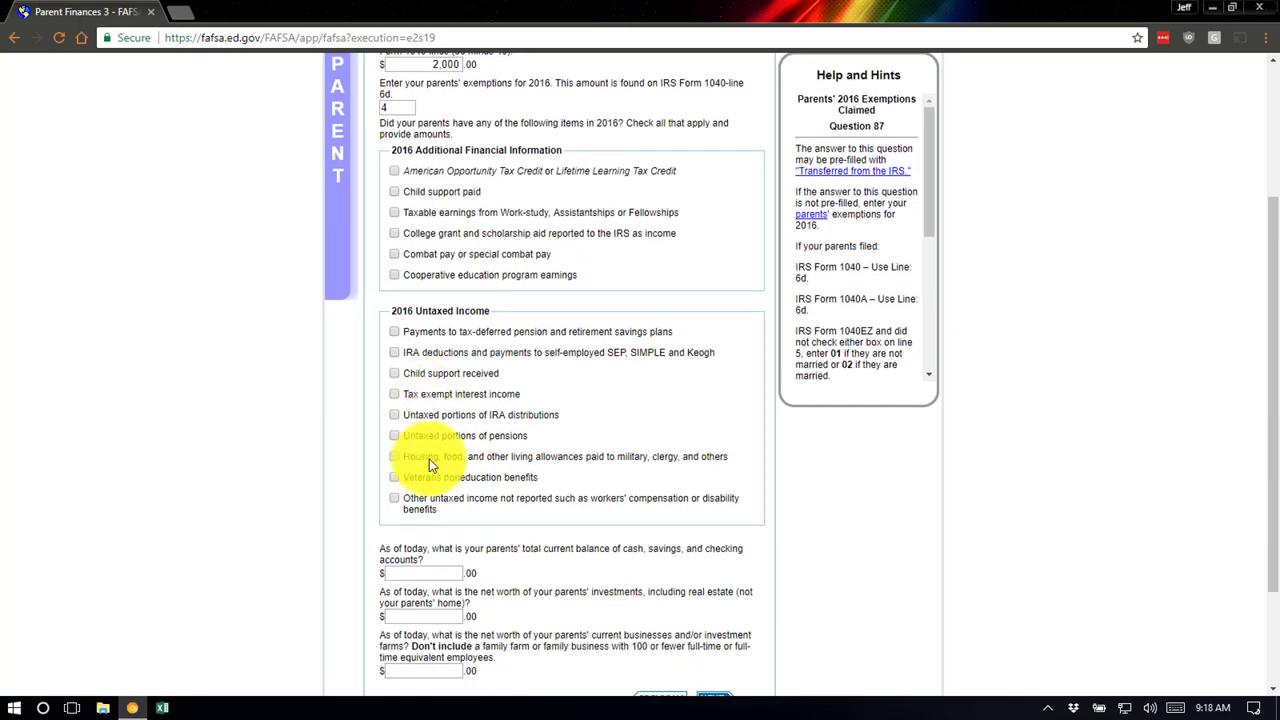
{"action": "scroll", "coordinate": [377, 479], "scroll_direction": "down", "scroll_amount": 1}
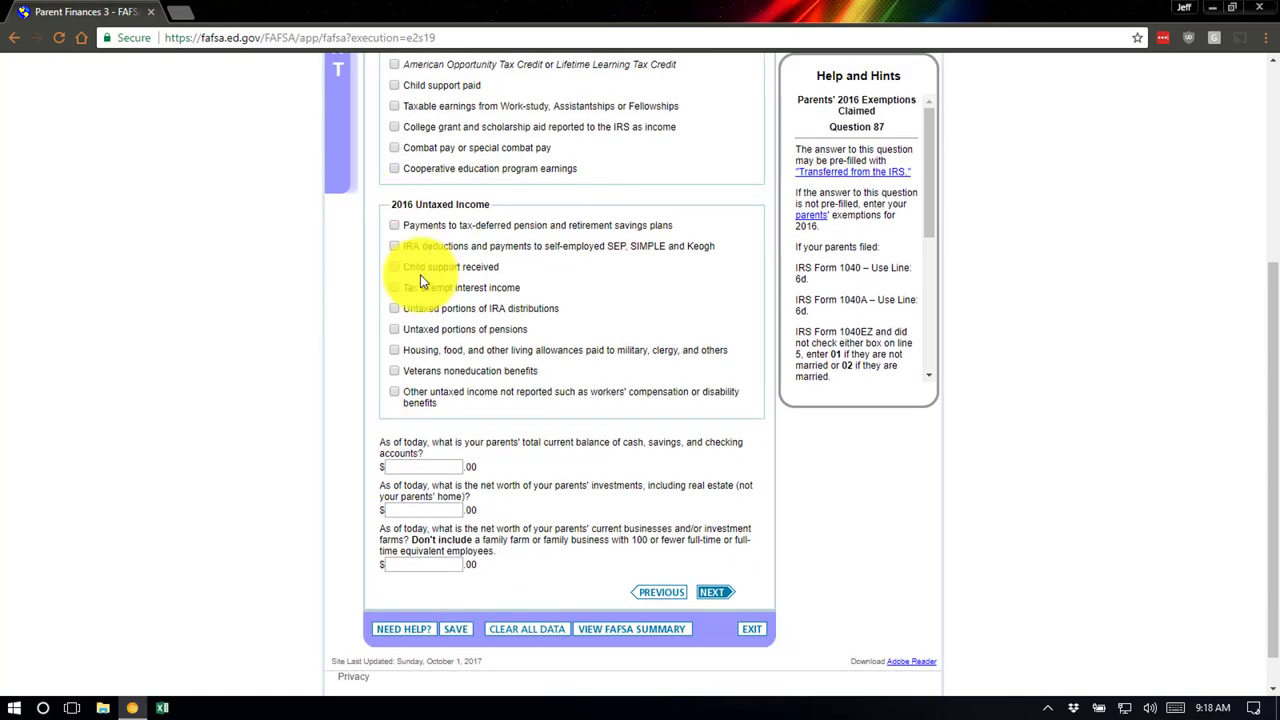
{"action": "left_click", "coordinate": [441, 467]}
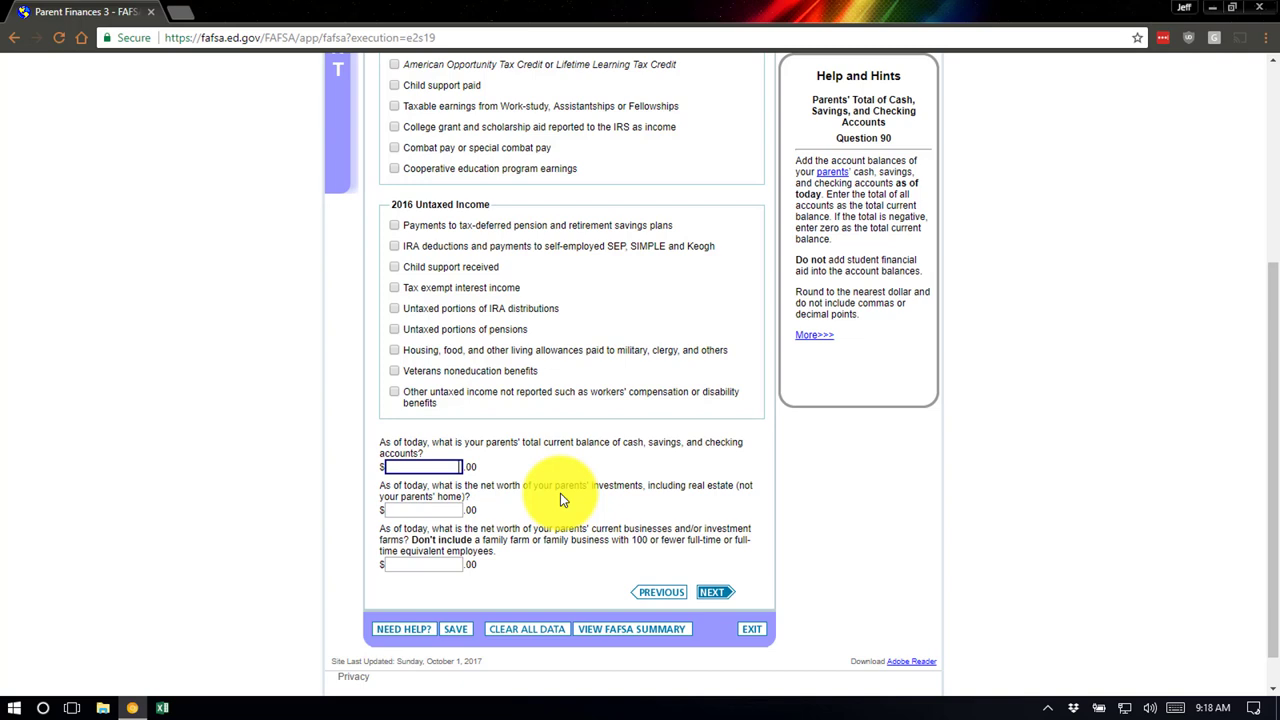
{"action": "type", "text": "40,000"}
- Enter 375,000 as the parents' investments net worth and continue to Student Tax Information
{"action": "left_click", "coordinate": [444, 512]}
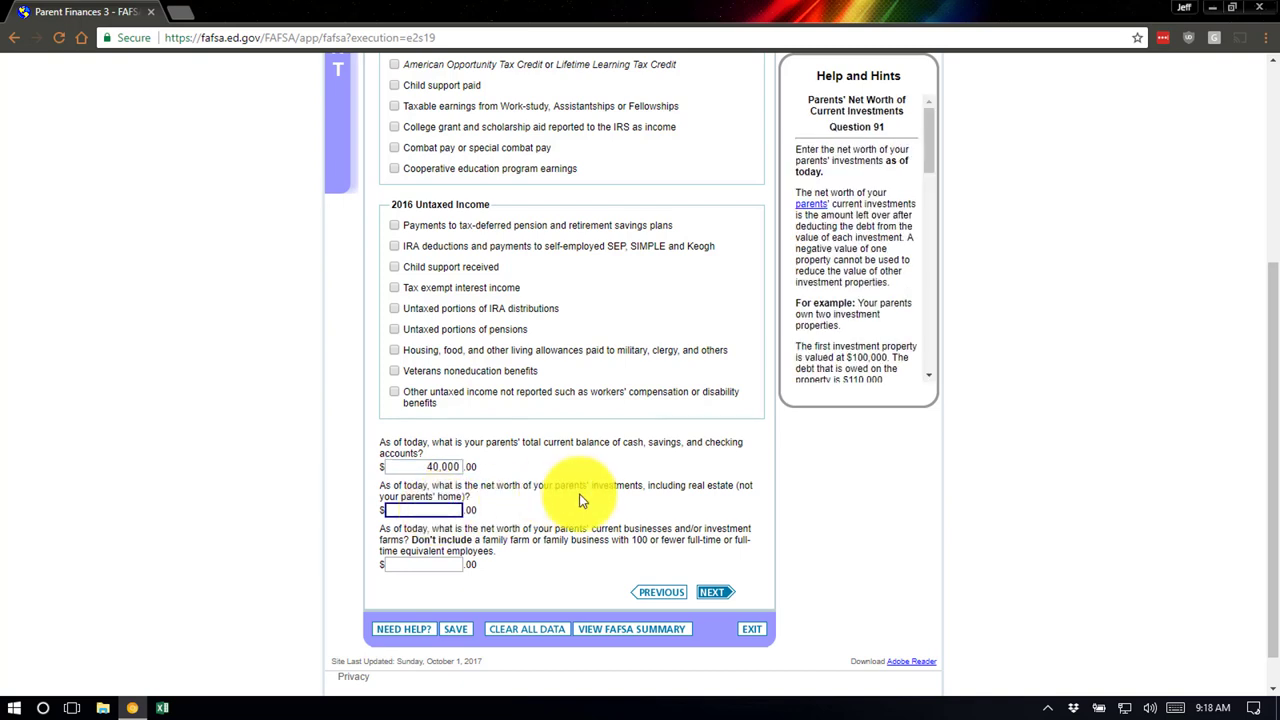
{"action": "left_click_drag", "start_coordinate": [580, 487], "coordinate": [653, 489]}
{"action": "left_click", "coordinate": [655, 489]}
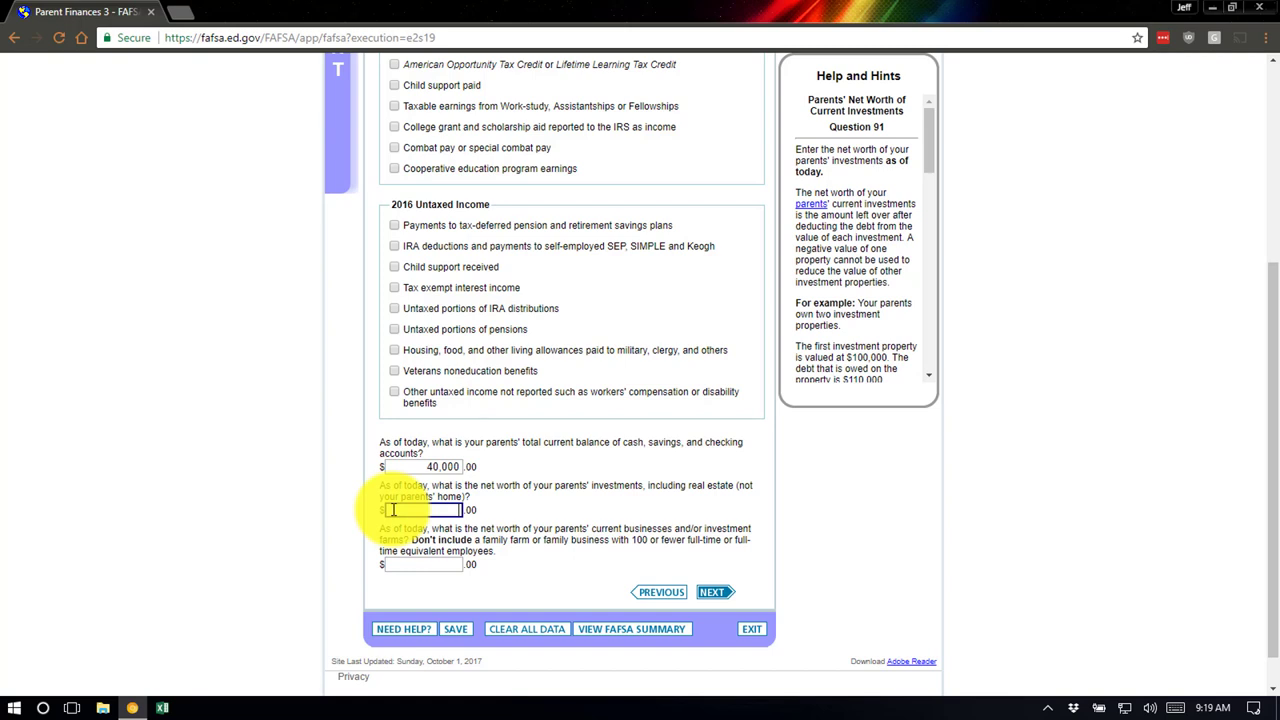
{"action": "type", "text": "750000"}
{"action": "left_click", "coordinate": [392, 510]}
{"action": "type", "text": "3"}
{"action": "key", "text": "Tab"}
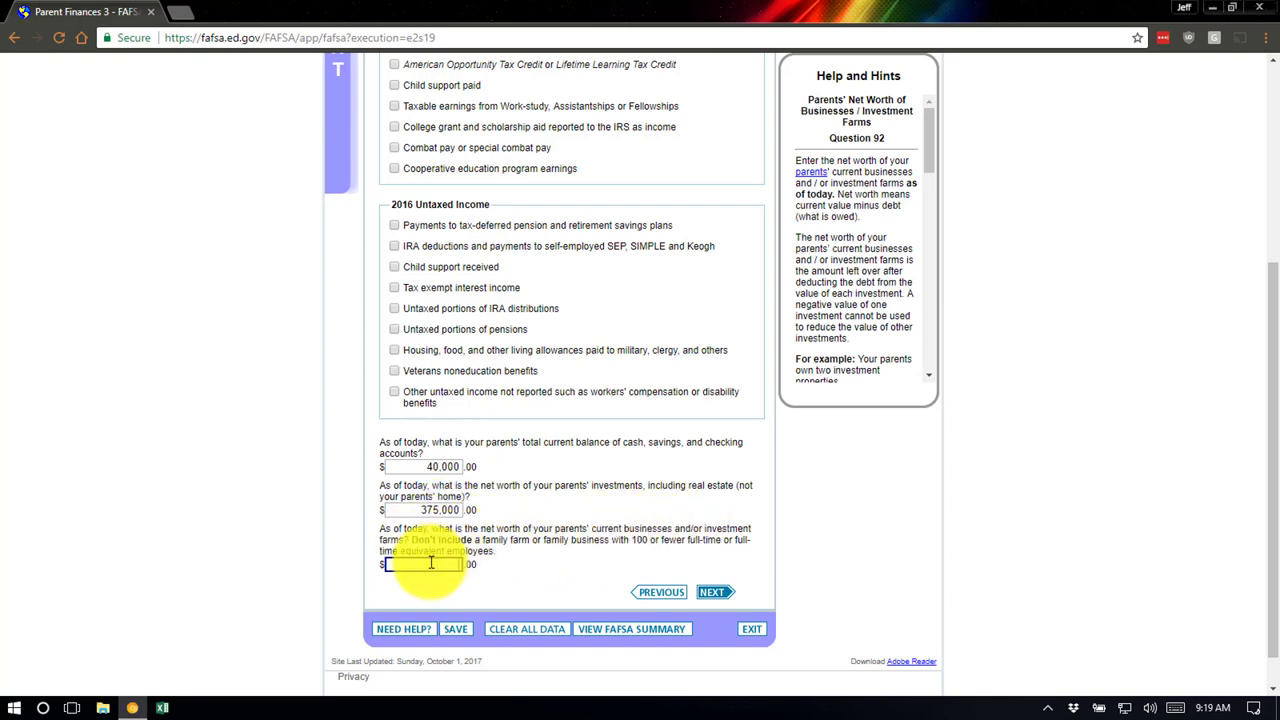
{"action": "left_click", "coordinate": [712, 597]}
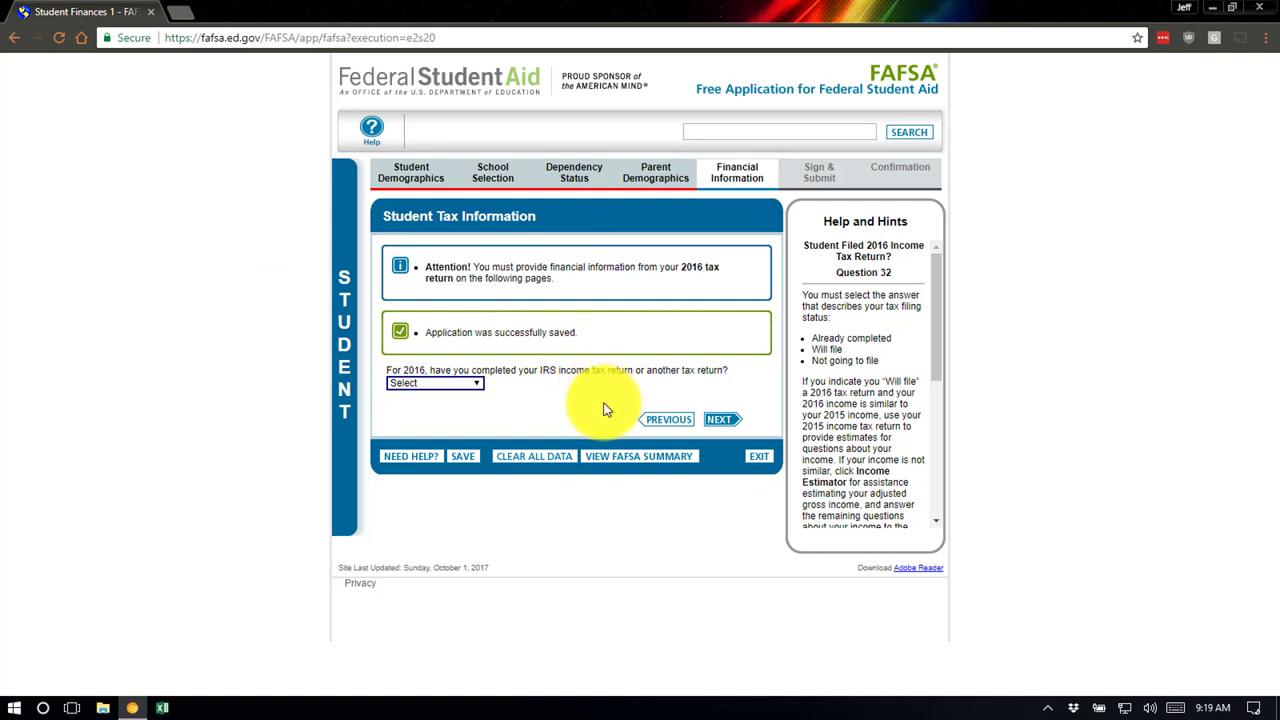
- Choose 'Not going to file' for the student's 2016 tax return and continue
{"action": "left_click", "coordinate": [455, 385]}
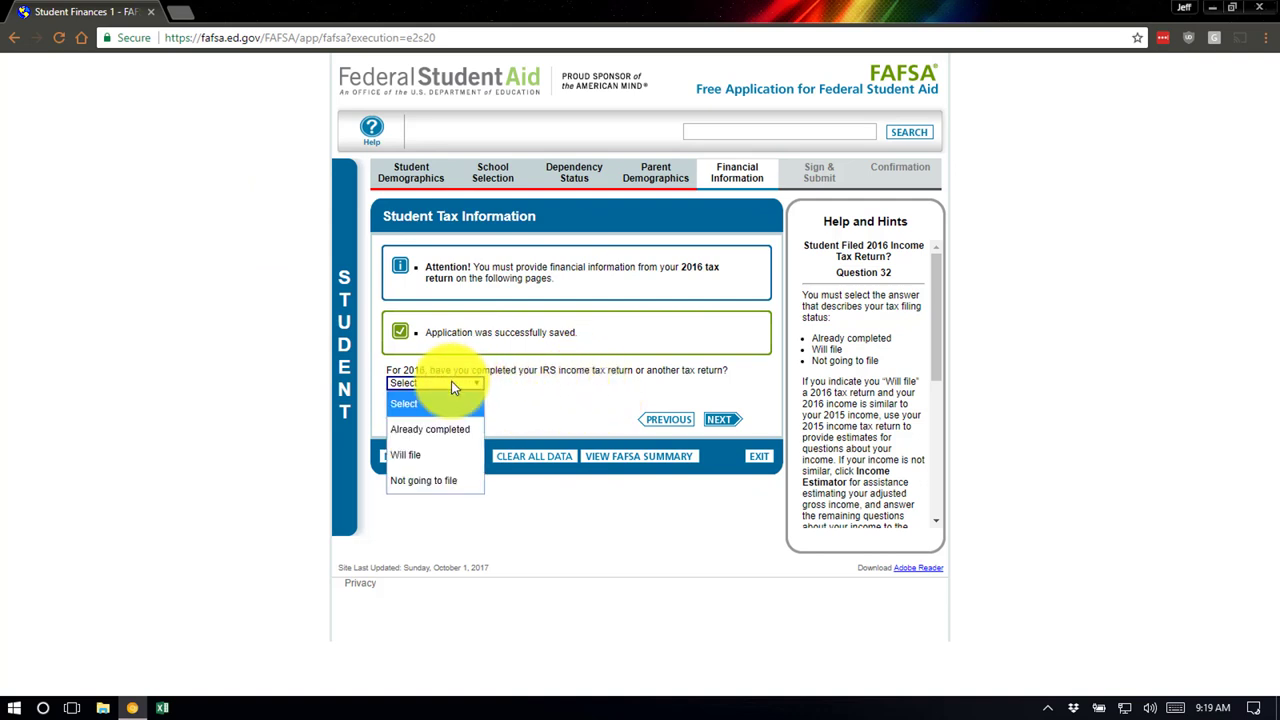
{"action": "left_click", "coordinate": [436, 480]}
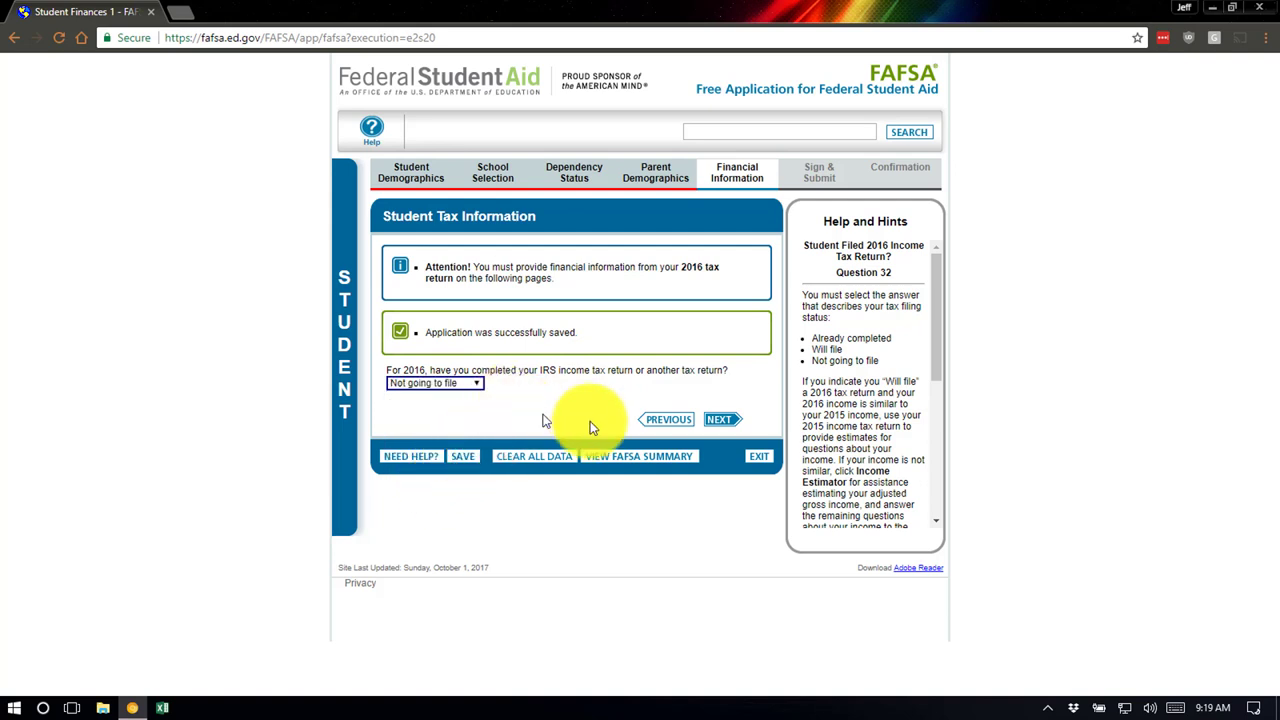
{"action": "left_click", "coordinate": [707, 428]}
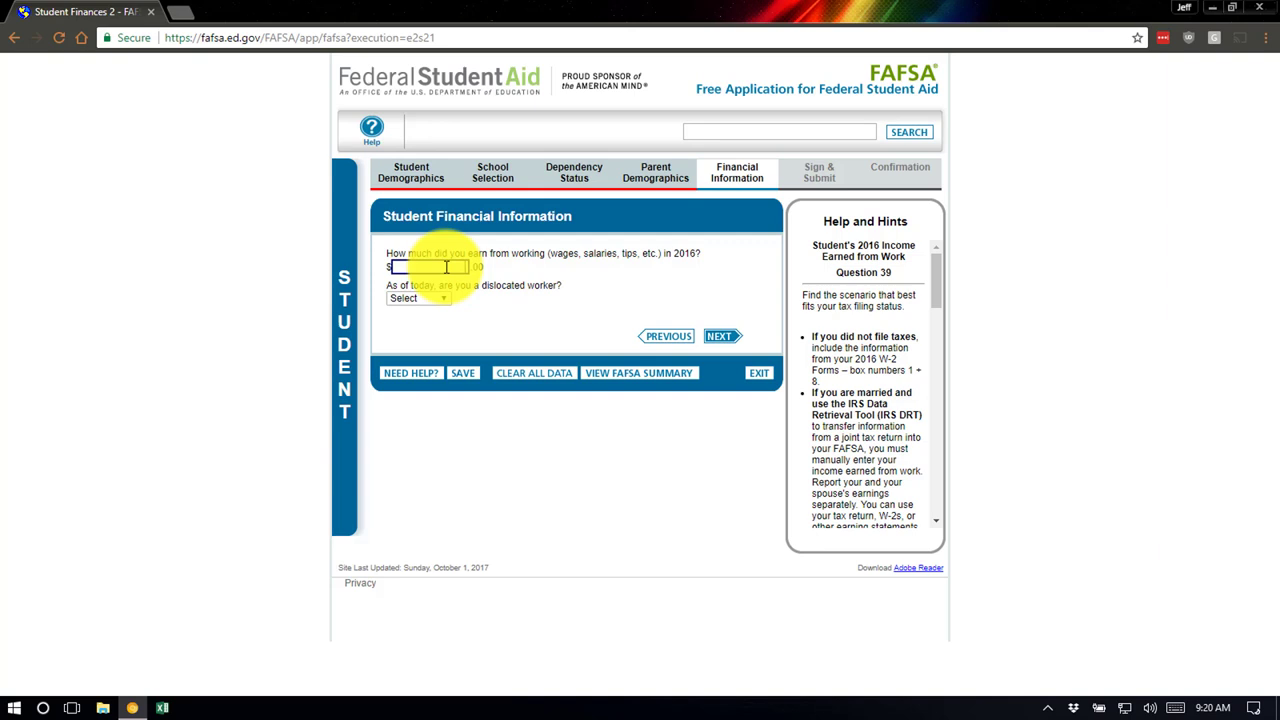
- Complete 1,500 in work earnings, answer No to dislocated worker, and continue to Sign & Submit
{"action": "type", "text": "00"}
{"action": "left_click", "coordinate": [430, 300]}
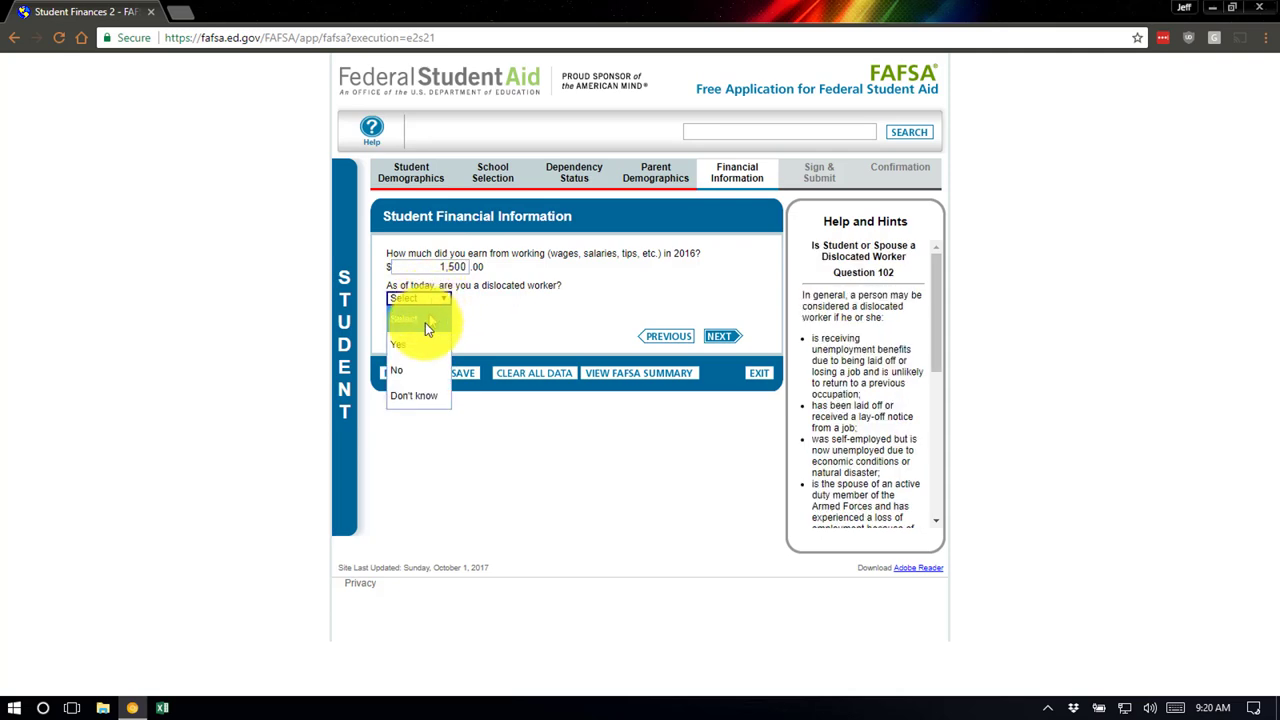
{"action": "left_click", "coordinate": [412, 368]}
{"action": "left_click", "coordinate": [720, 338]}
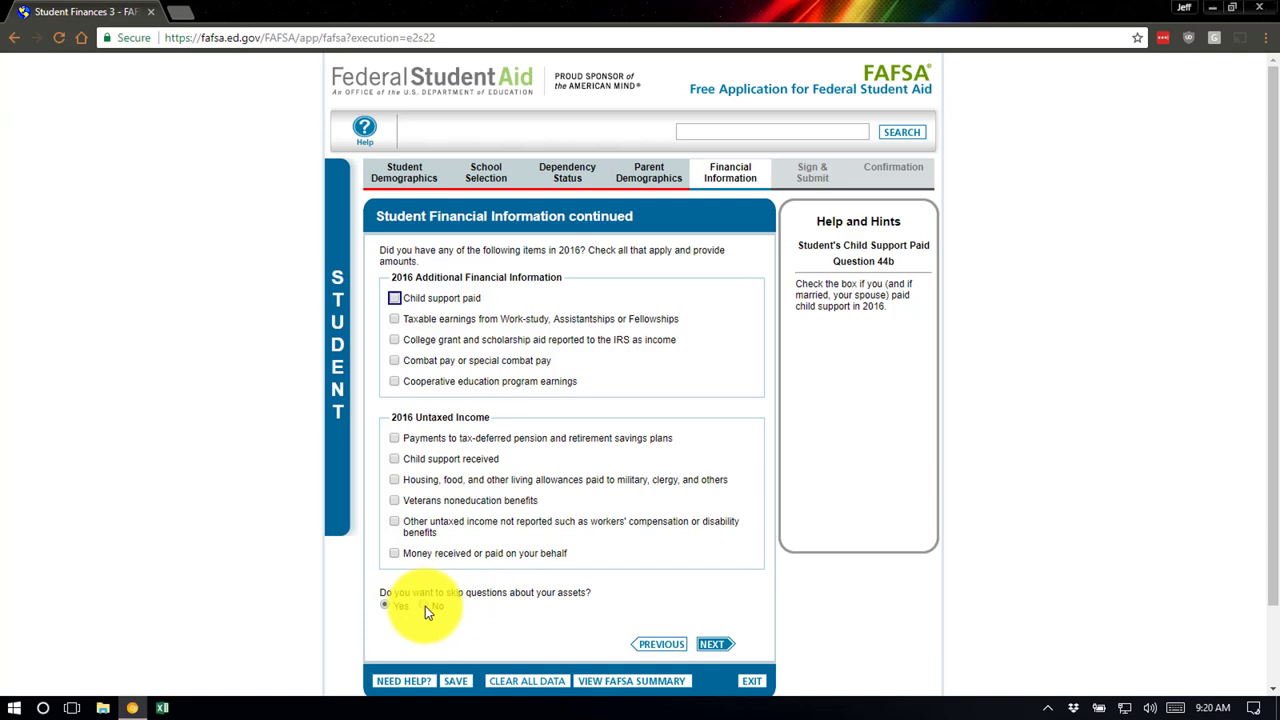
{"action": "left_click", "coordinate": [722, 648]}
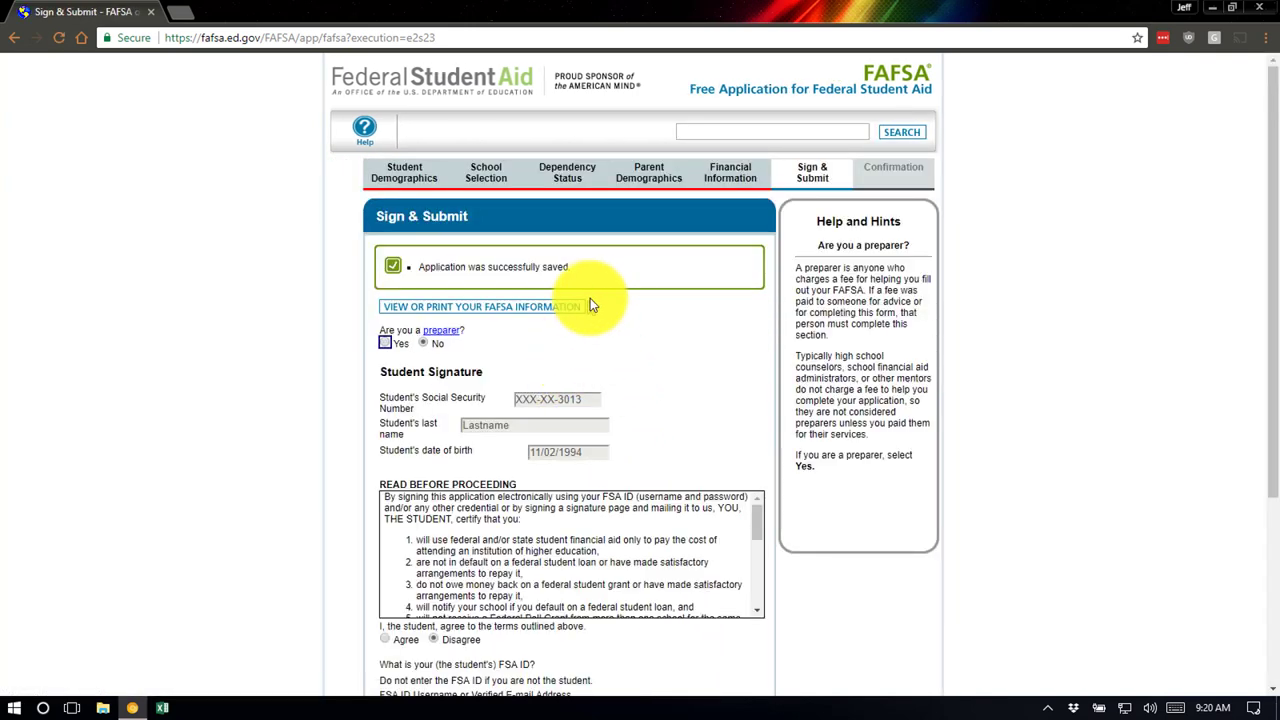
- Scroll through the Sign & Submit page to the end of the student certification terms
{"action": "scroll", "coordinate": [610, 347], "scroll_direction": "down", "scroll_amount": 1}
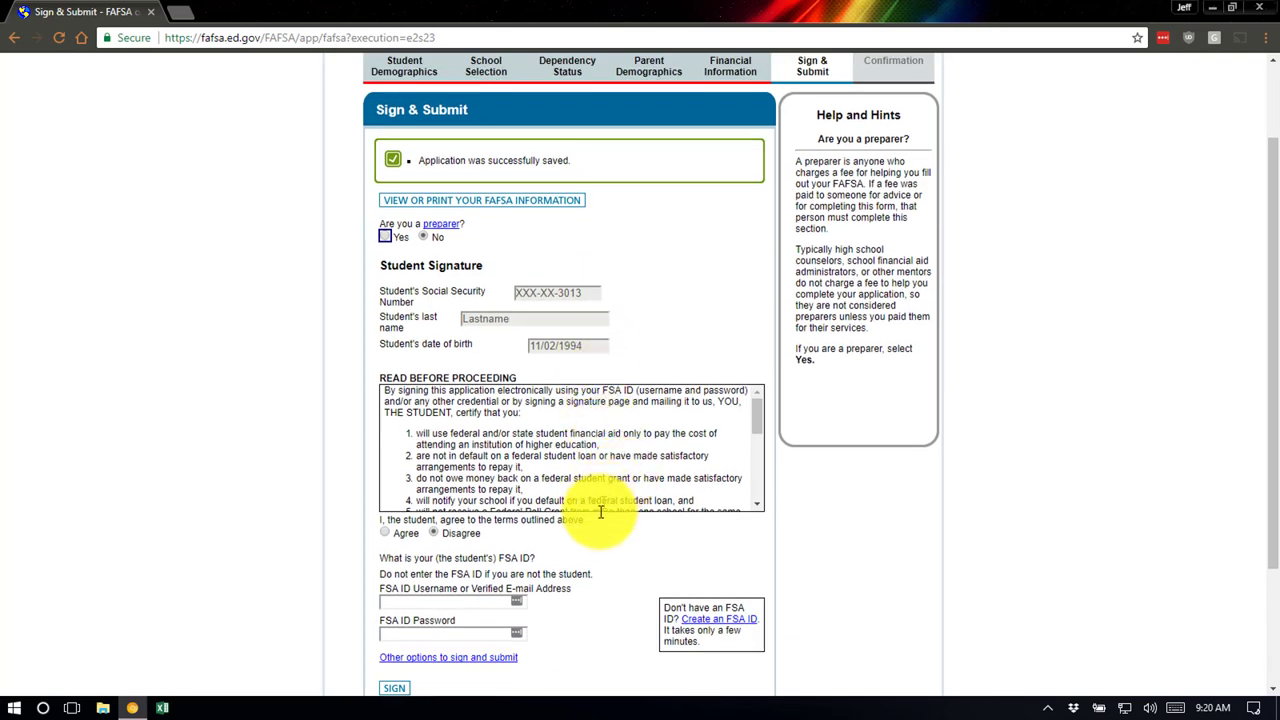
{"action": "scroll", "coordinate": [590, 560], "scroll_direction": "down", "scroll_amount": 1}
{"action": "scroll", "coordinate": [552, 410], "scroll_direction": "up", "scroll_amount": 1}
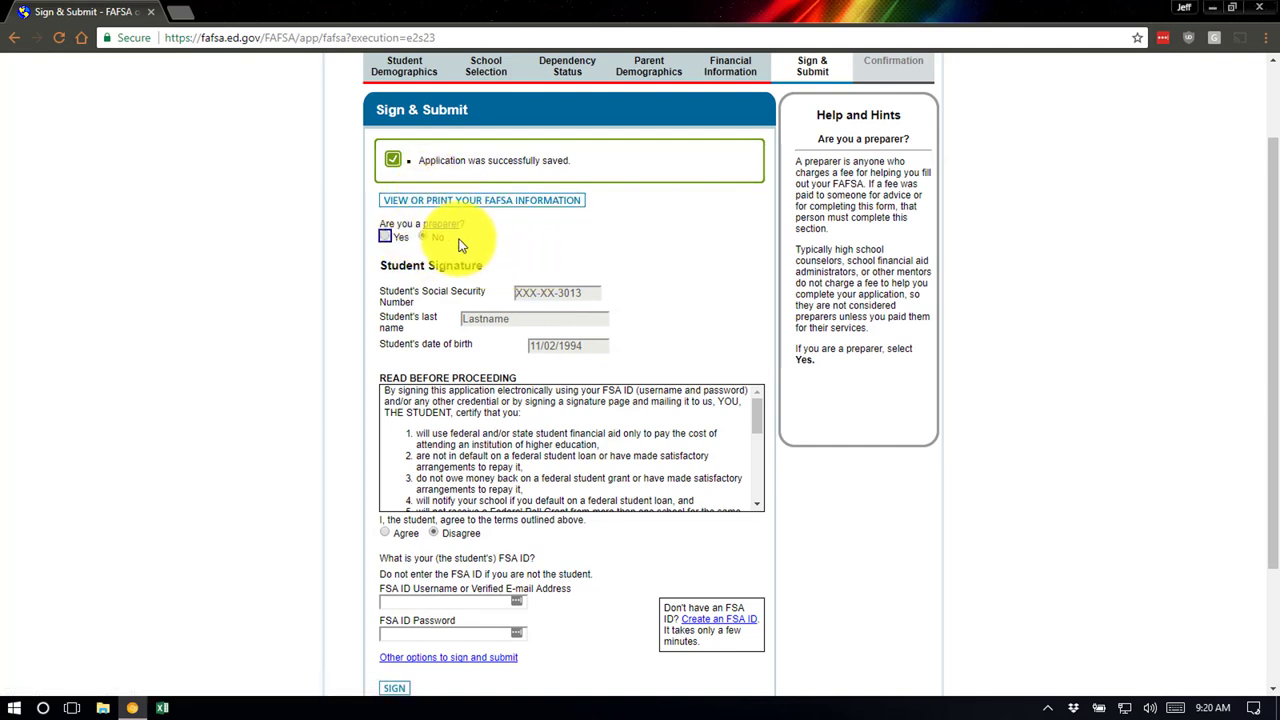
{"action": "scroll", "coordinate": [414, 238], "scroll_direction": "down", "scroll_amount": 1}
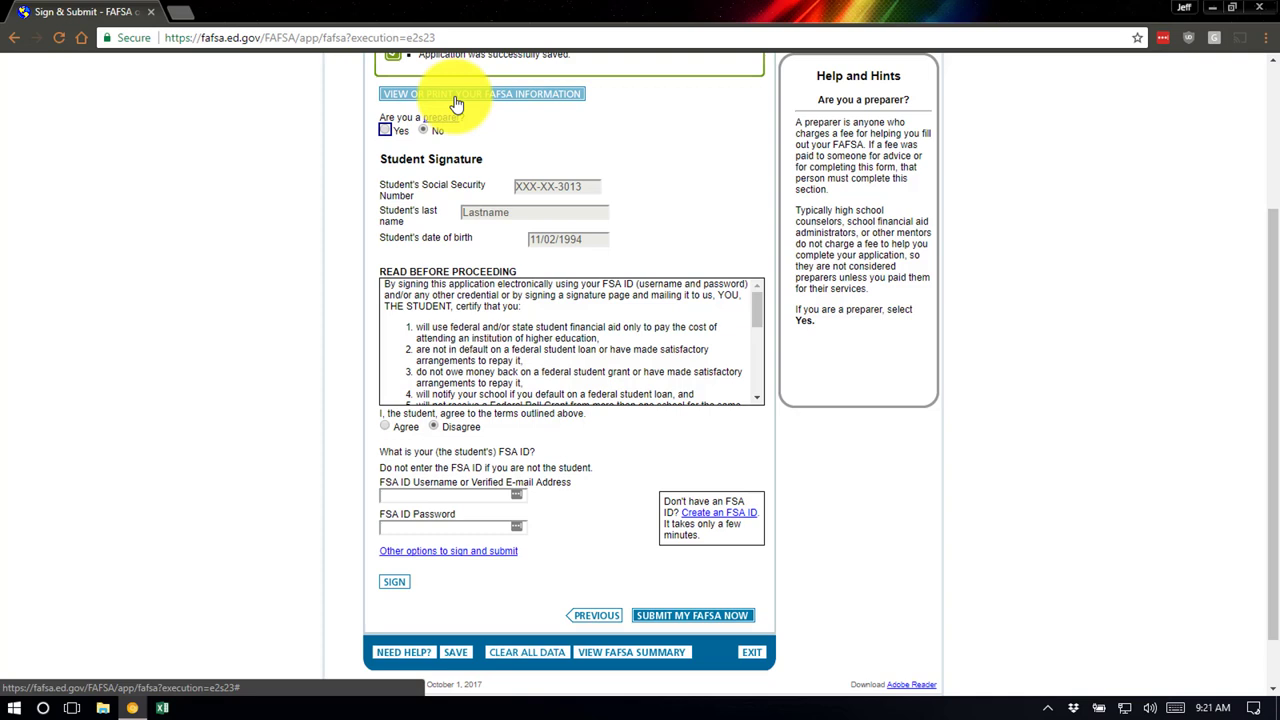
{"action": "scroll", "coordinate": [535, 376], "scroll_direction": "down", "scroll_amount": 5}
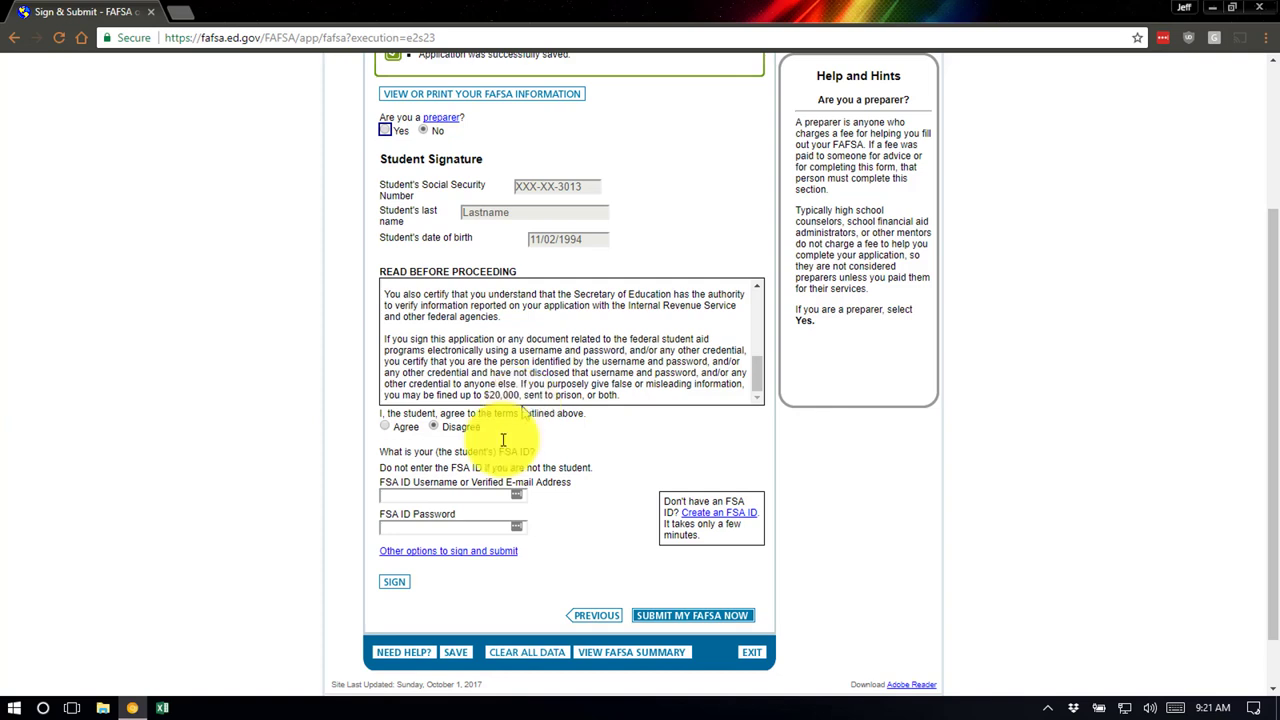
- Agree to the student terms, reveal other signing options and keep Sign Electronically With My FSA ID
{"action": "left_click", "coordinate": [384, 426]}
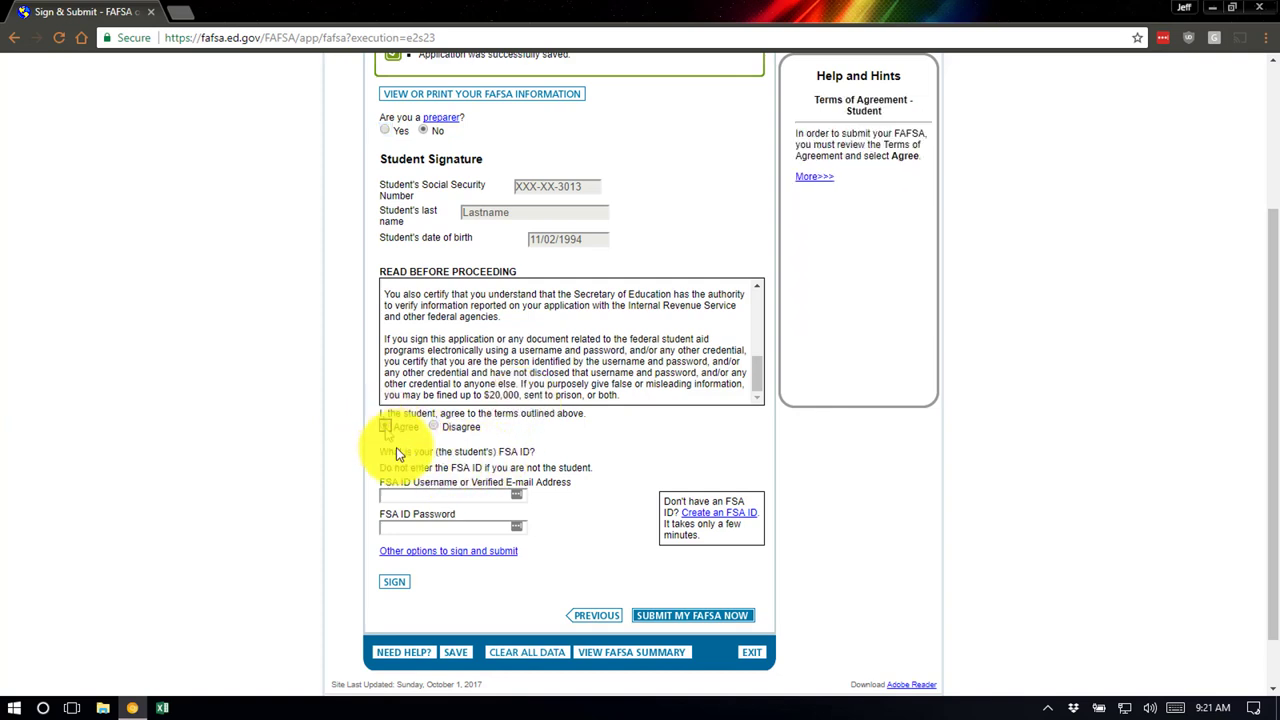
{"action": "left_click", "coordinate": [424, 494]}
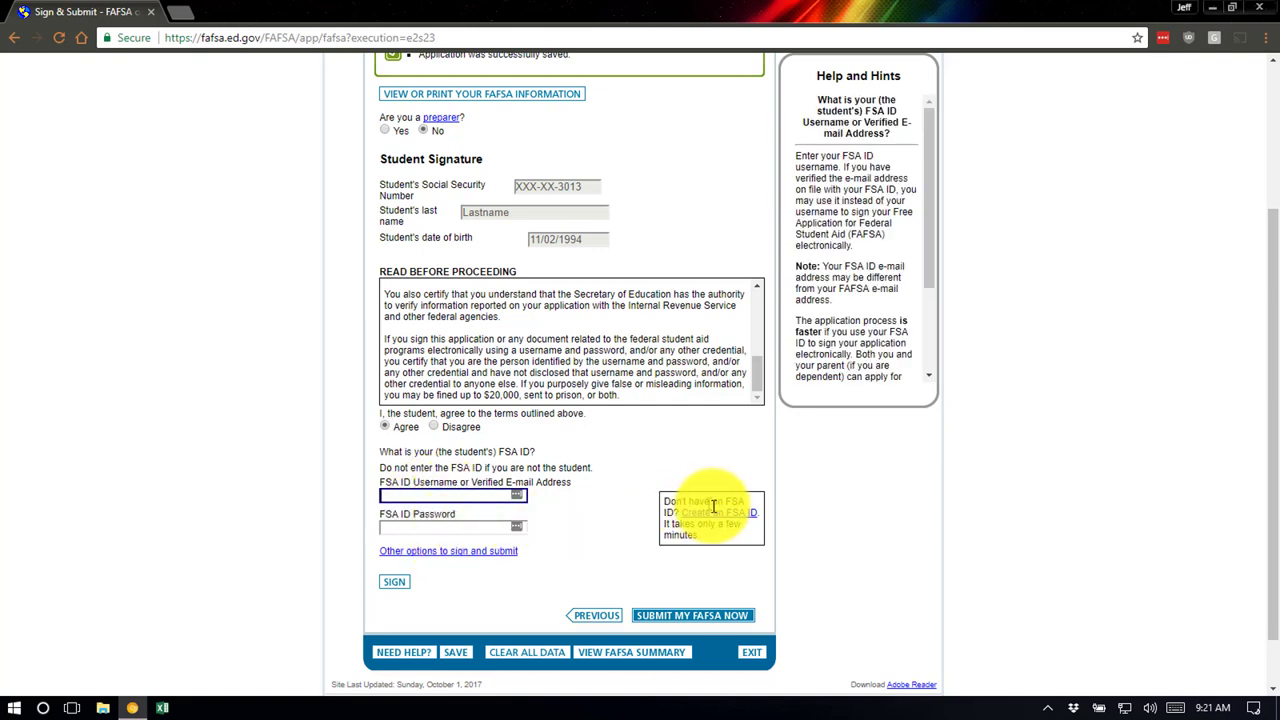
{"action": "left_click", "coordinate": [456, 553]}
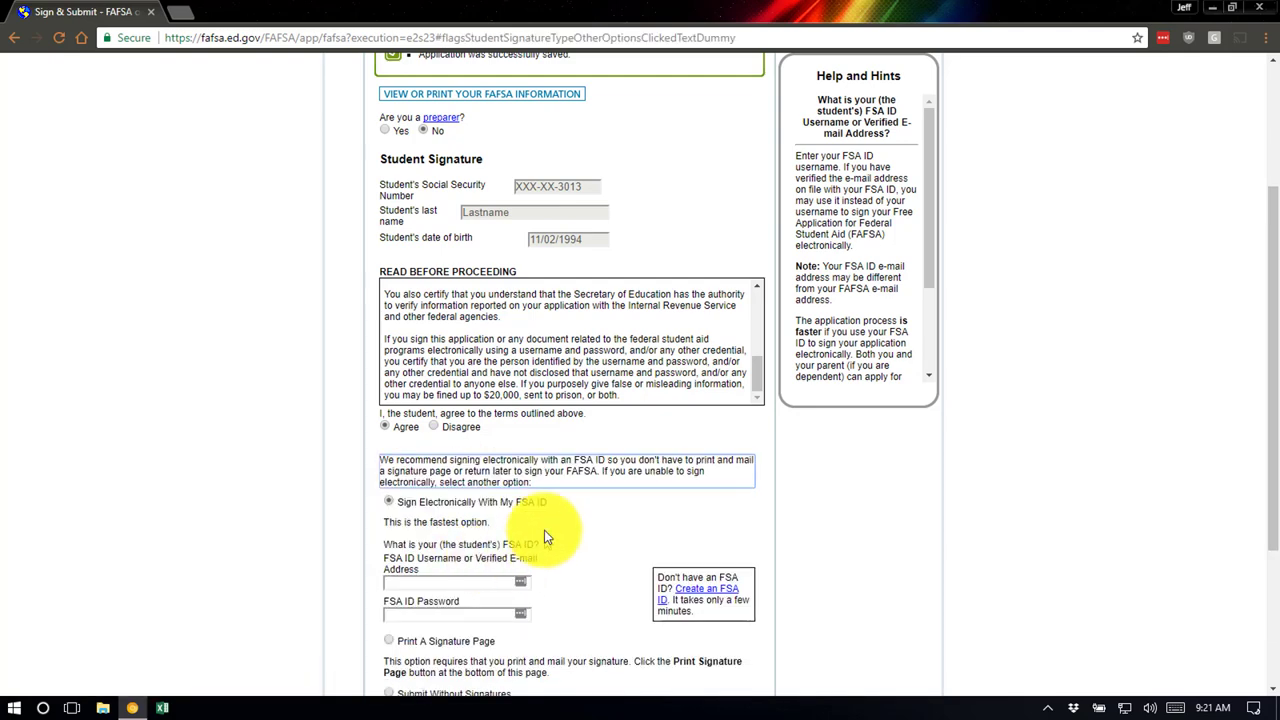
{"action": "scroll", "coordinate": [457, 407], "scroll_direction": "down", "scroll_amount": 1}
{"action": "left_click", "coordinate": [414, 397]}
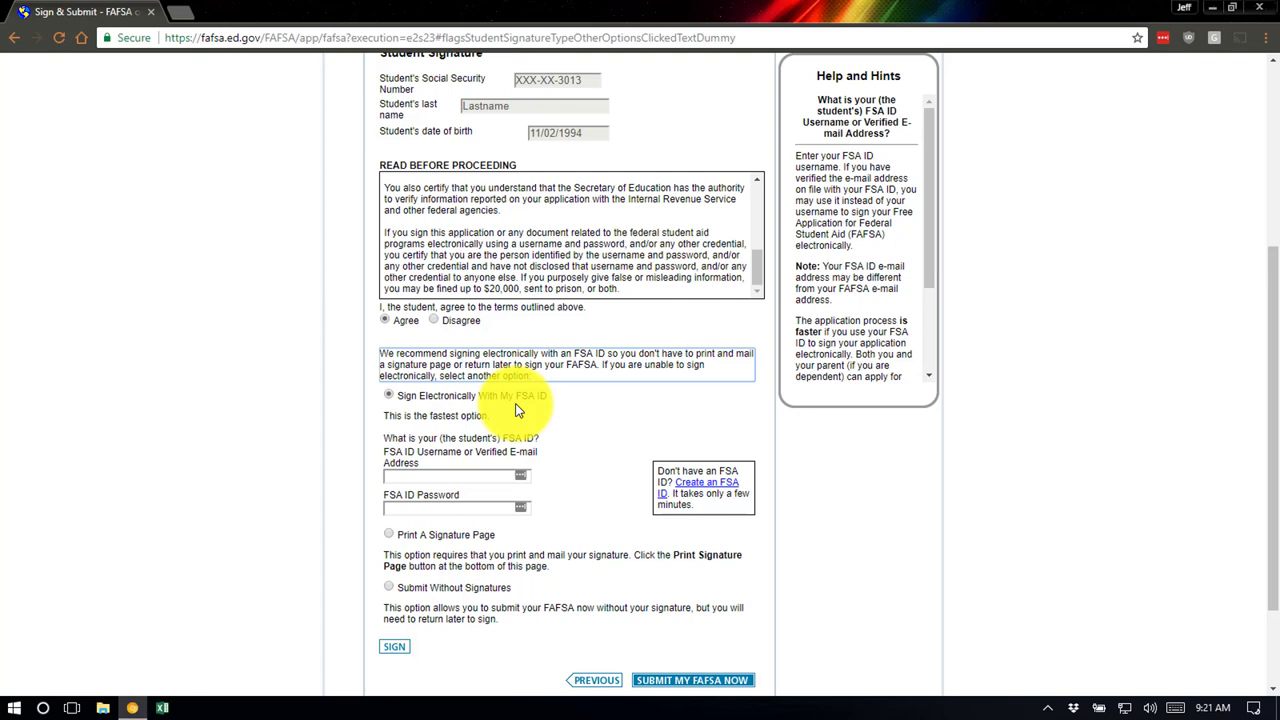
{"action": "scroll", "coordinate": [516, 440], "scroll_direction": "down", "scroll_amount": 1}
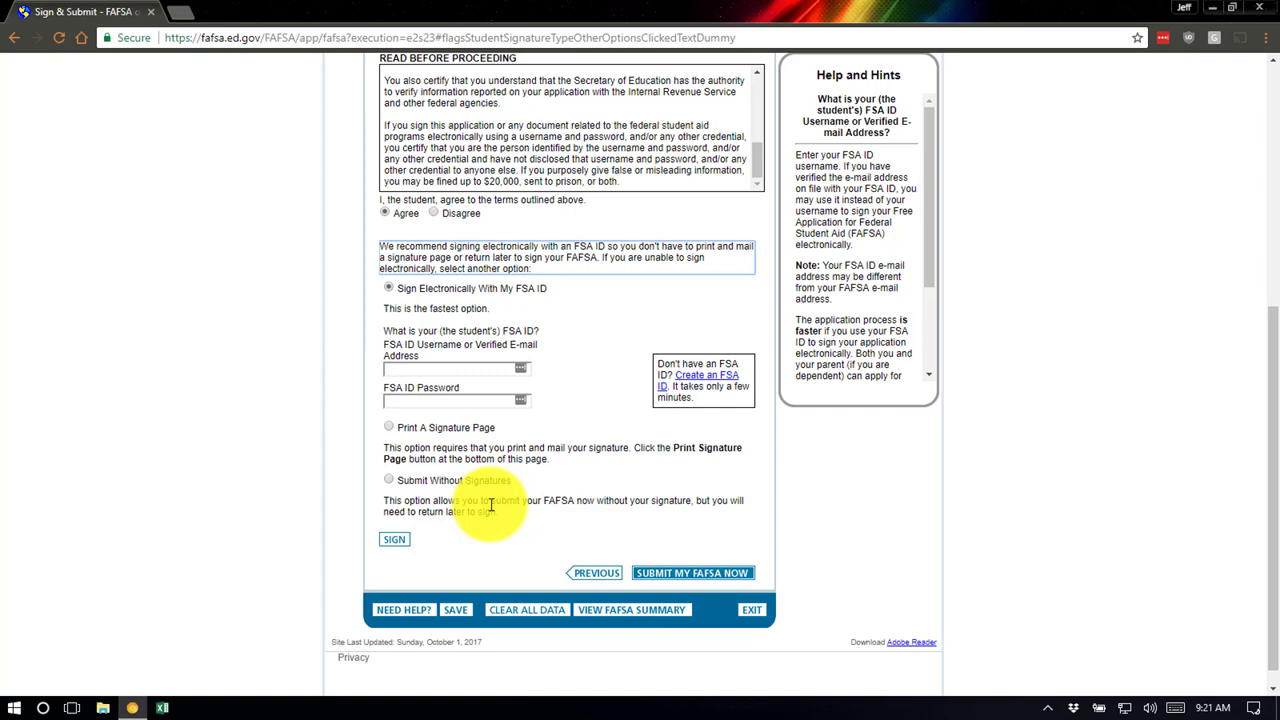
- Choose to print a signature page and open the printable Signature Page
{"action": "left_click", "coordinate": [404, 427]}
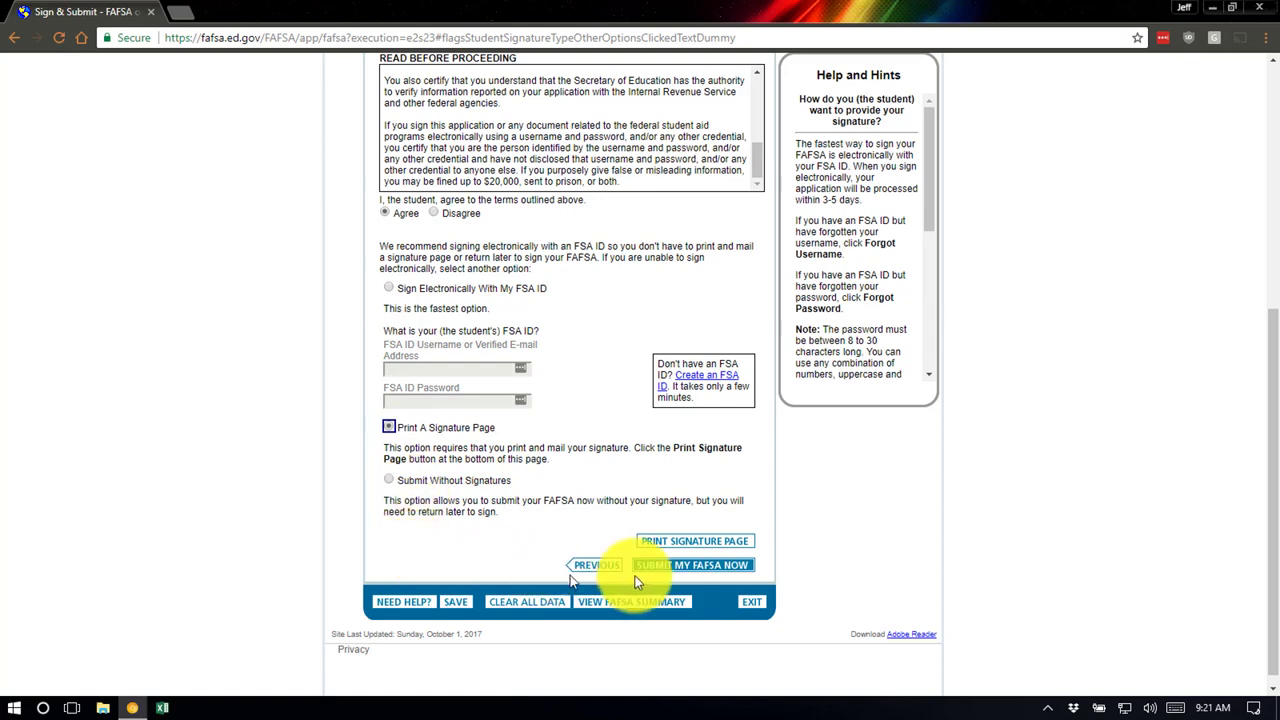
{"action": "left_click", "coordinate": [672, 540]}
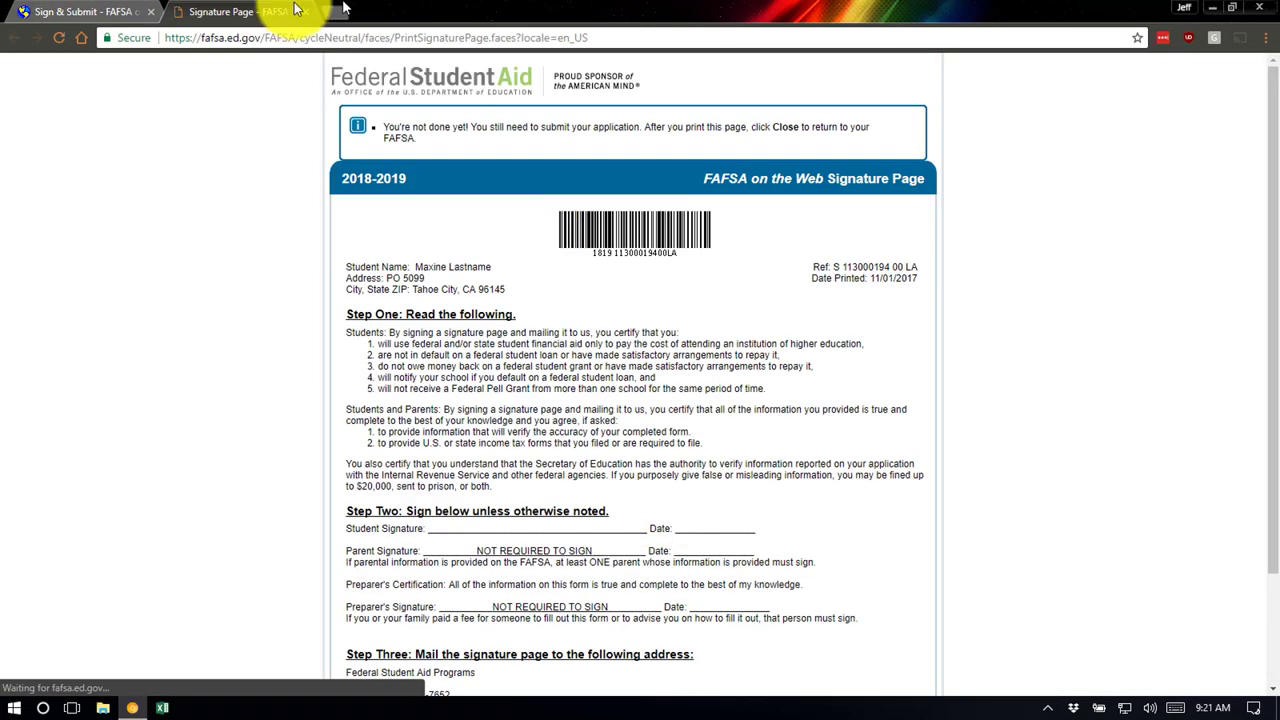
{"action": "scroll", "coordinate": [472, 288], "scroll_direction": "down", "scroll_amount": 2}
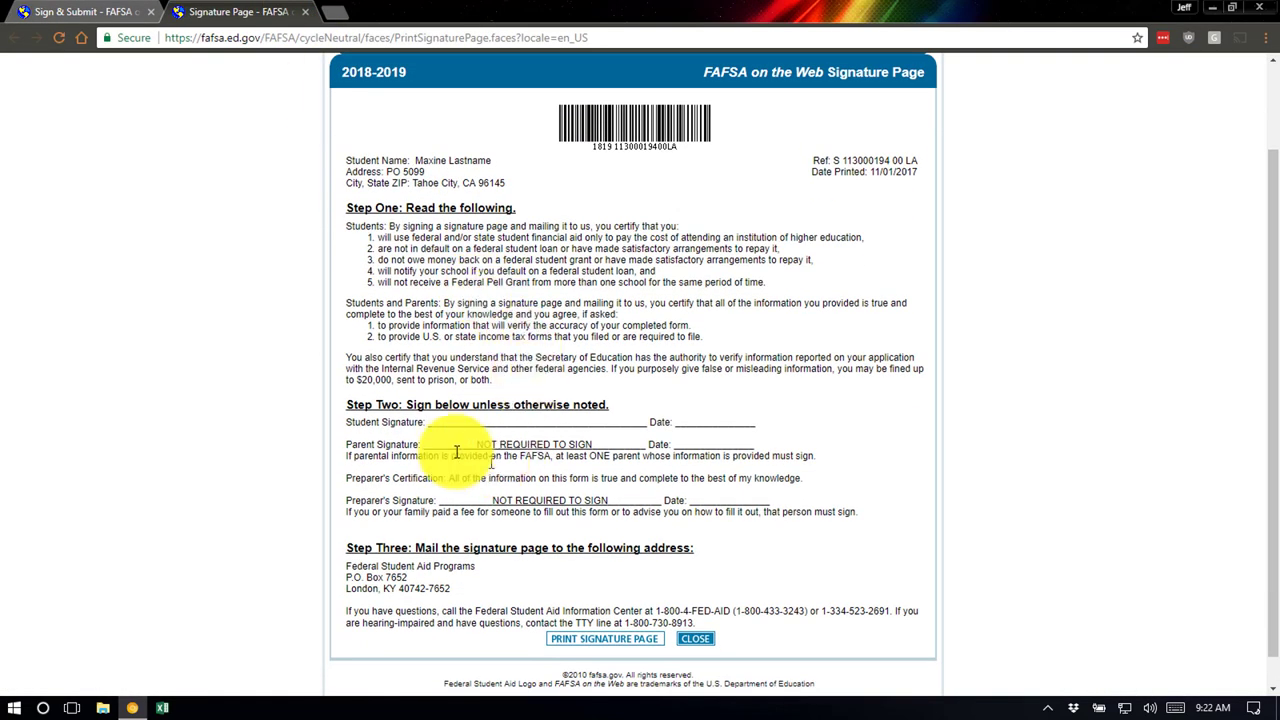
- Highlight the parent-signature note, Parent Signature line and mailing address on the signature page
{"action": "left_click_drag", "start_coordinate": [470, 444], "coordinate": [828, 465]}
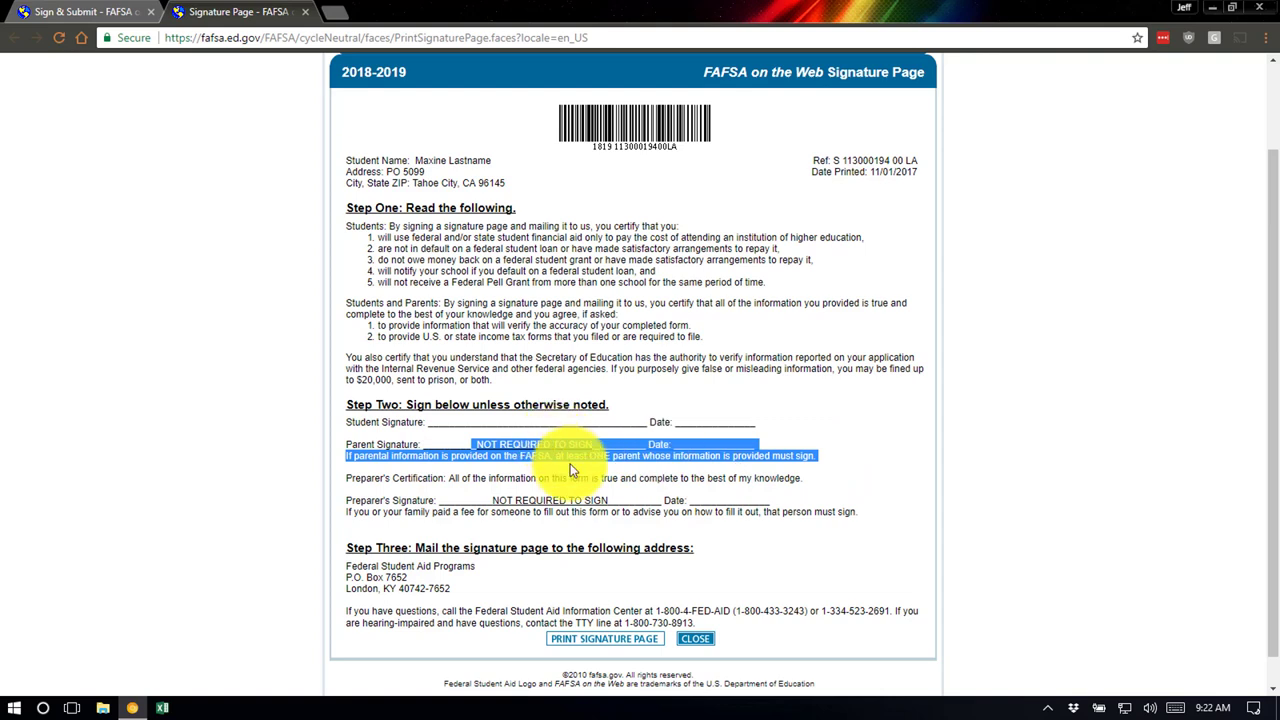
{"action": "left_click", "coordinate": [454, 443]}
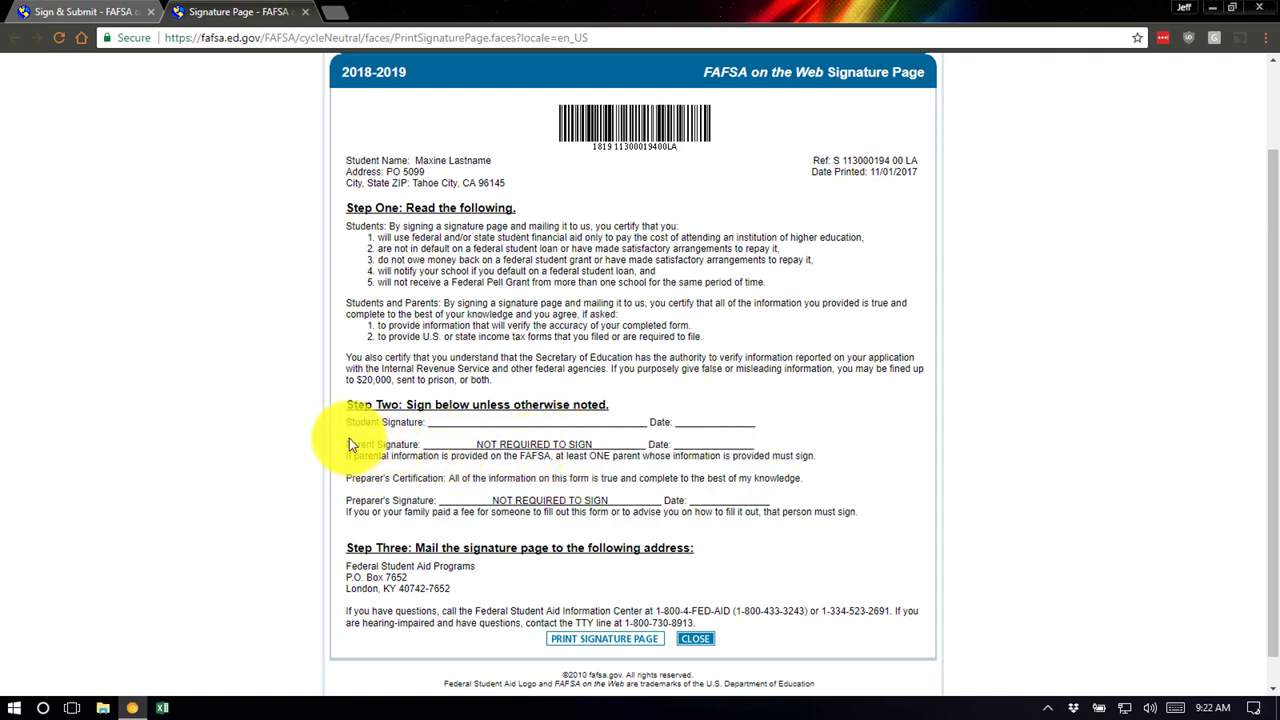
{"action": "mouse_move", "coordinate": [349, 438]}
{"action": "left_mouse_down"}
{"action": "mouse_move", "coordinate": [357, 451]}
{"action": "mouse_move", "coordinate": [618, 465]}
{"action": "mouse_move", "coordinate": [775, 453]}
{"action": "left_mouse_up"}
{"action": "left_click", "coordinate": [775, 453]}
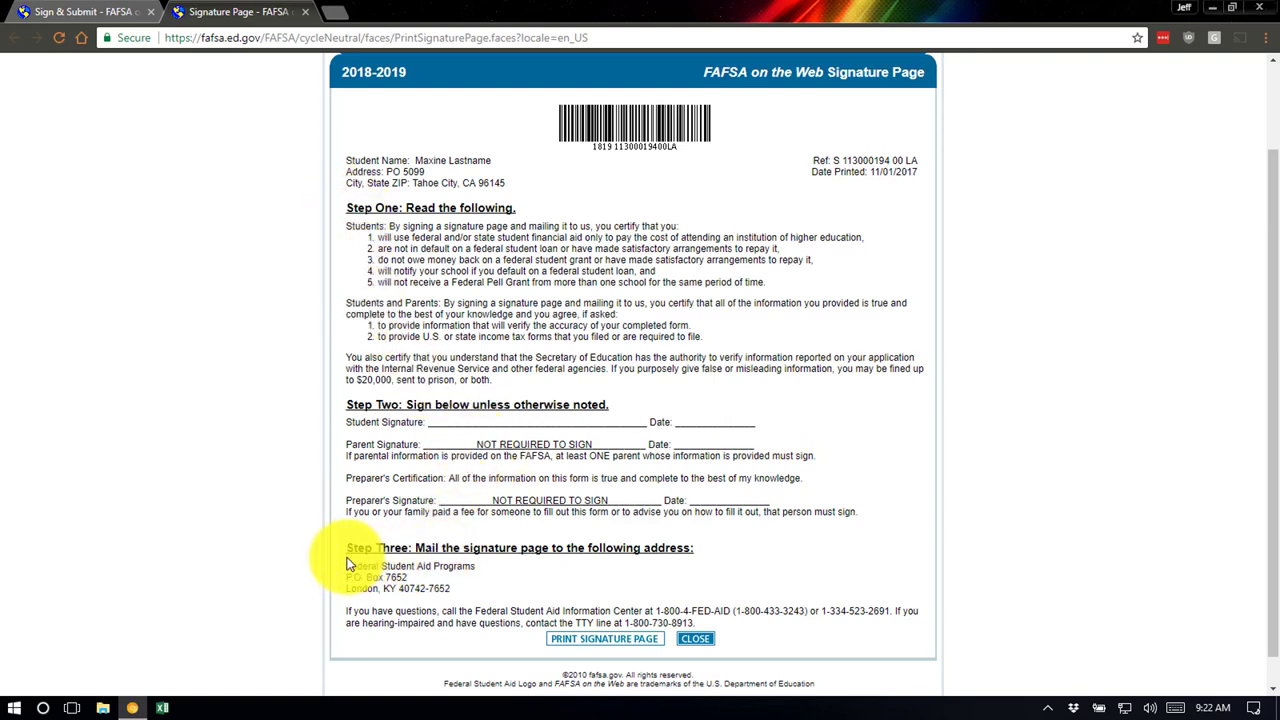
{"action": "left_click_drag", "start_coordinate": [346, 563], "coordinate": [495, 591]}
{"action": "left_click", "coordinate": [496, 593]}
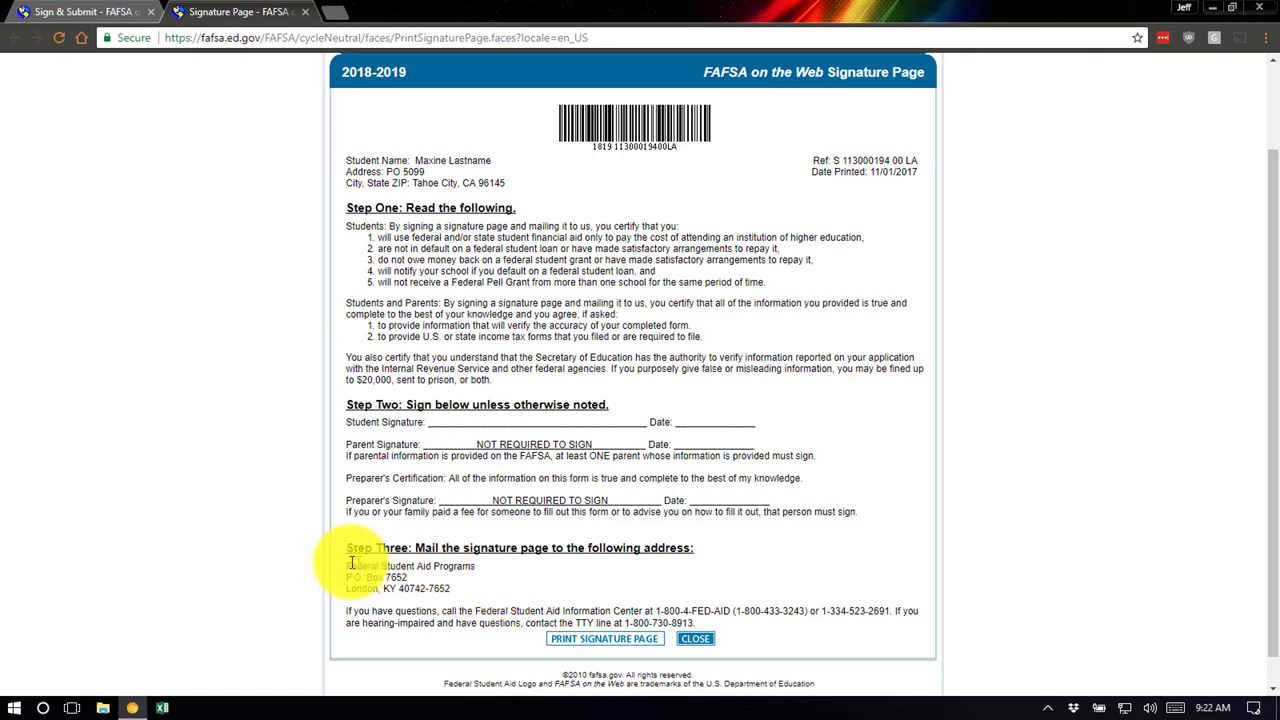
- Close the Signature Page tab and submit the FAFSA without signatures
{"action": "scroll", "coordinate": [437, 366], "scroll_direction": "up", "scroll_amount": 2}
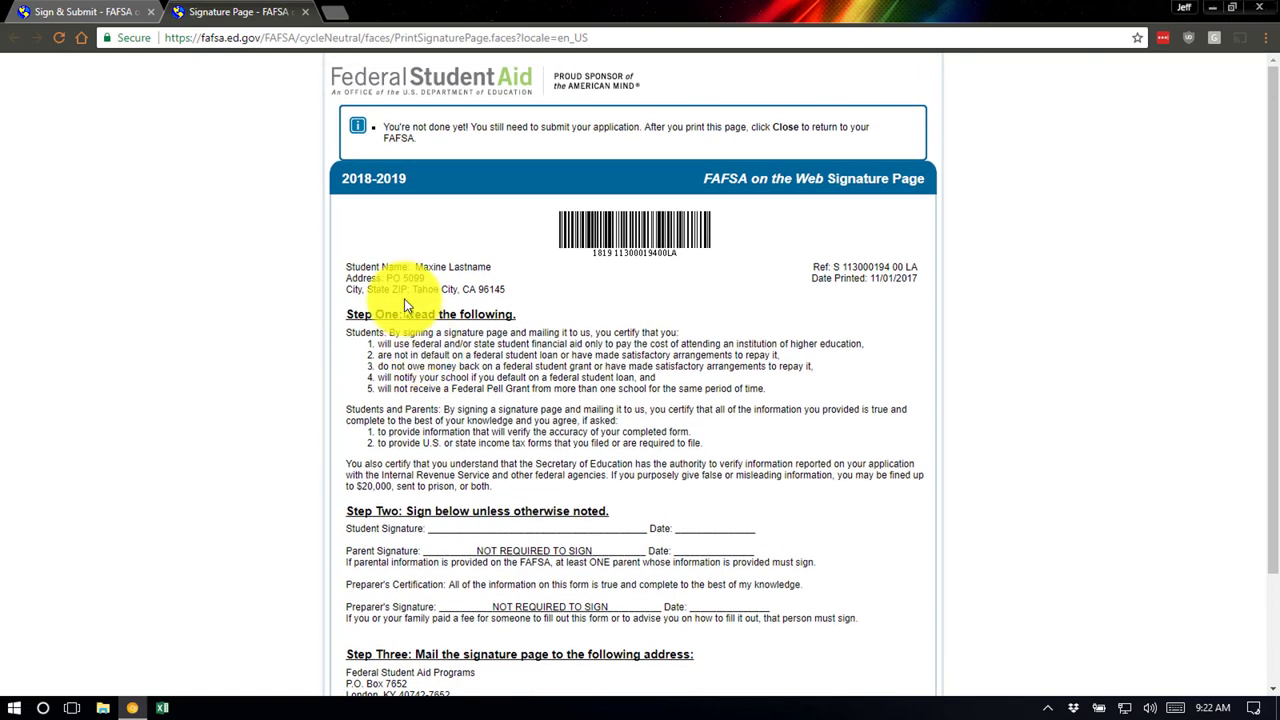
{"action": "left_click", "coordinate": [306, 12]}
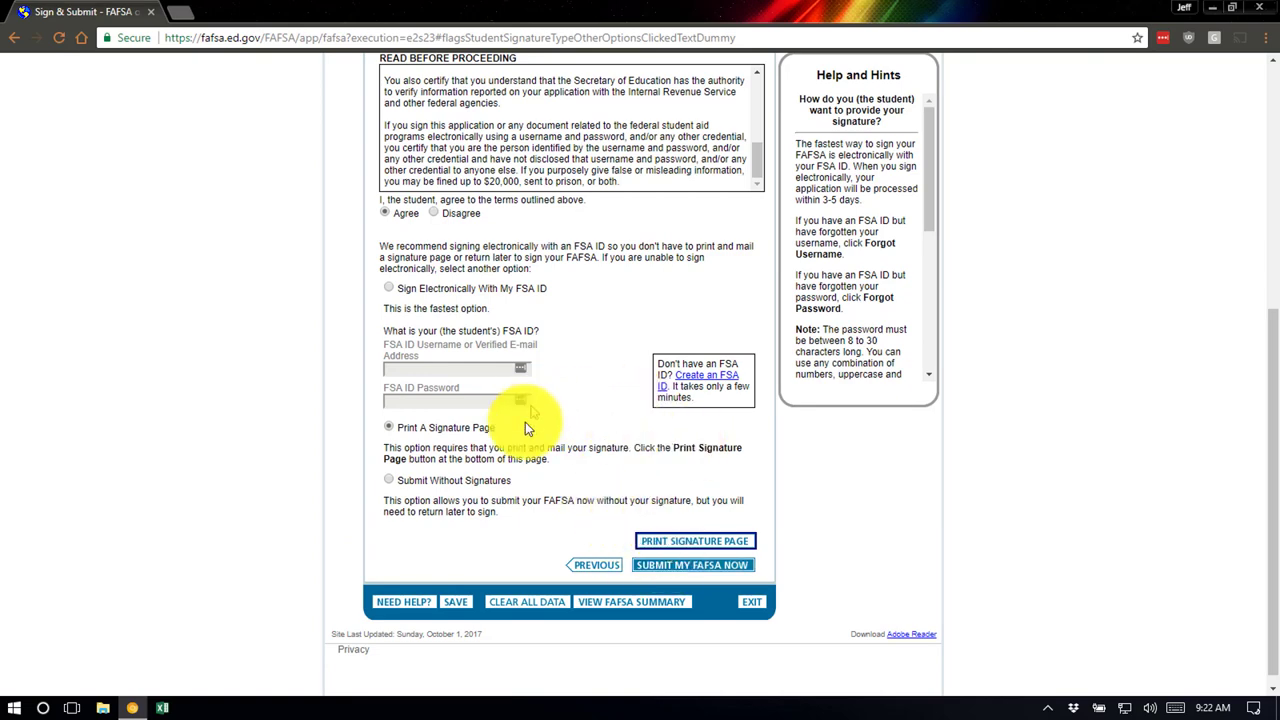
{"action": "left_click", "coordinate": [693, 567]}
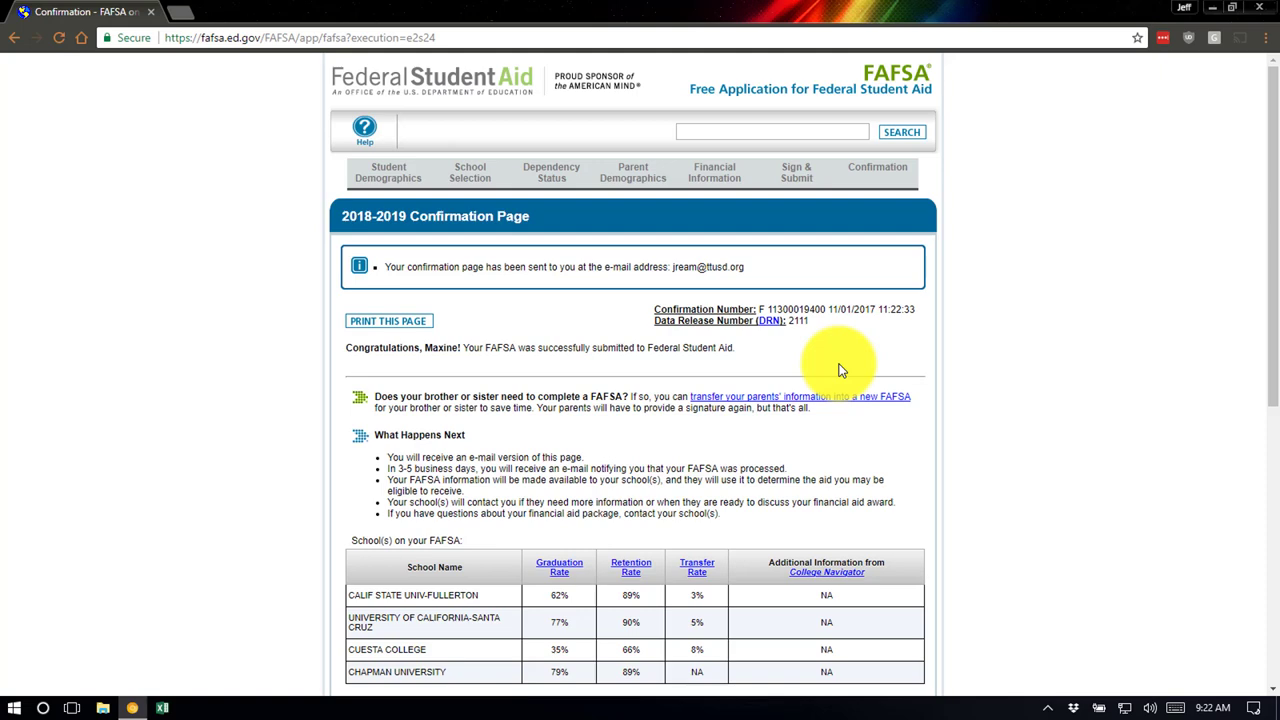
{"action": "scroll", "coordinate": [808, 422], "scroll_direction": "down", "scroll_amount": 1}
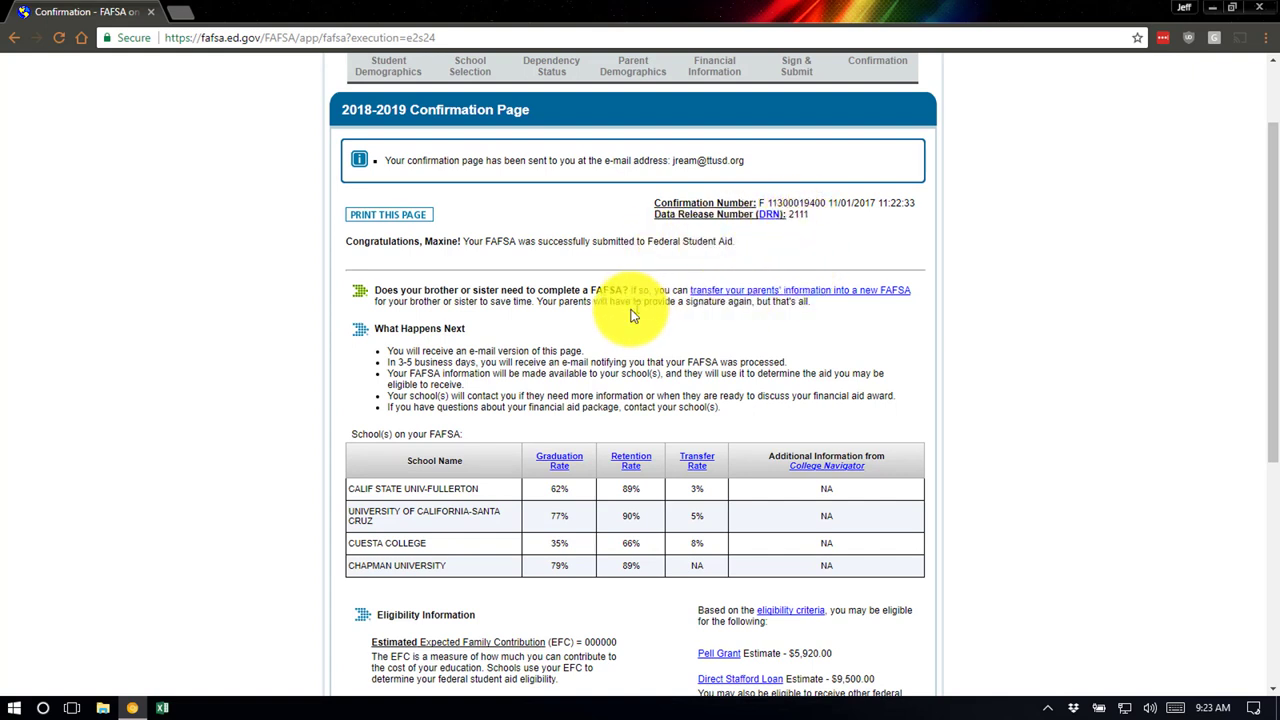
{"action": "scroll", "coordinate": [515, 280], "scroll_direction": "down", "scroll_amount": 1}
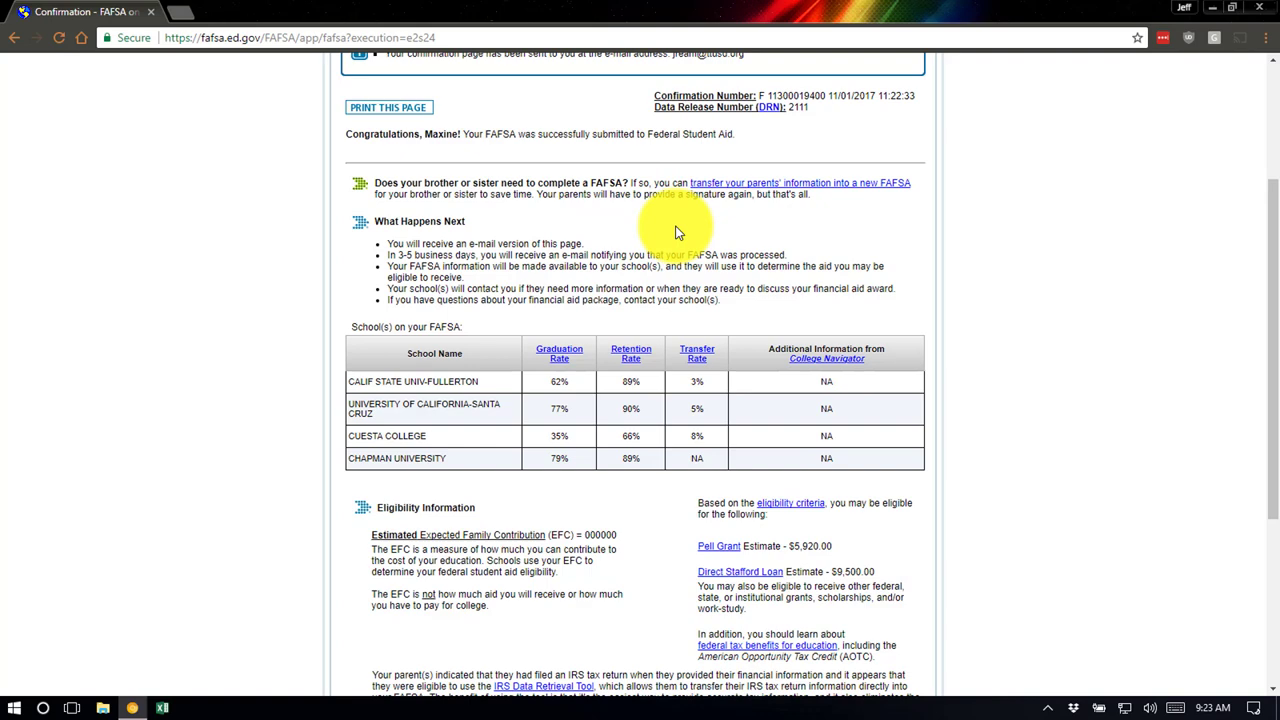
{"action": "scroll", "coordinate": [433, 215], "scroll_direction": "down", "scroll_amount": 1}
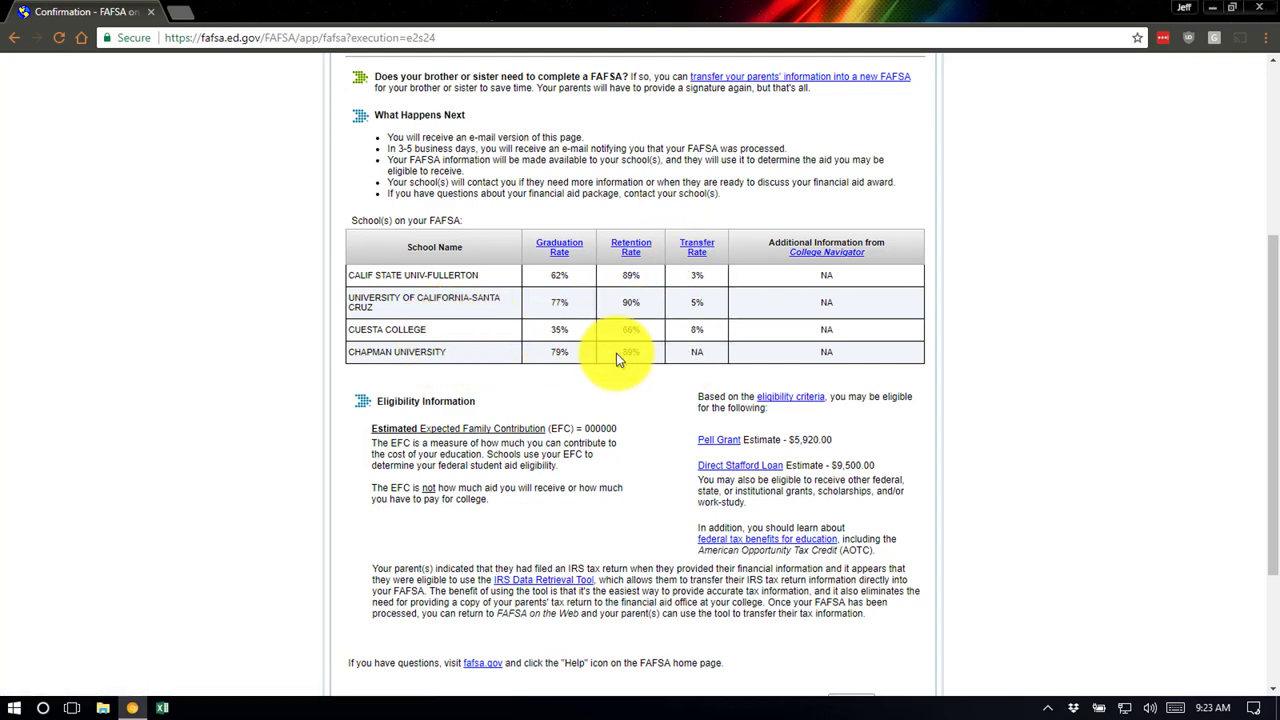
{"action": "scroll", "coordinate": [615, 365], "scroll_direction": "down", "scroll_amount": 2}
{"action": "left_click_drag", "start_coordinate": [374, 197], "coordinate": [608, 302]}
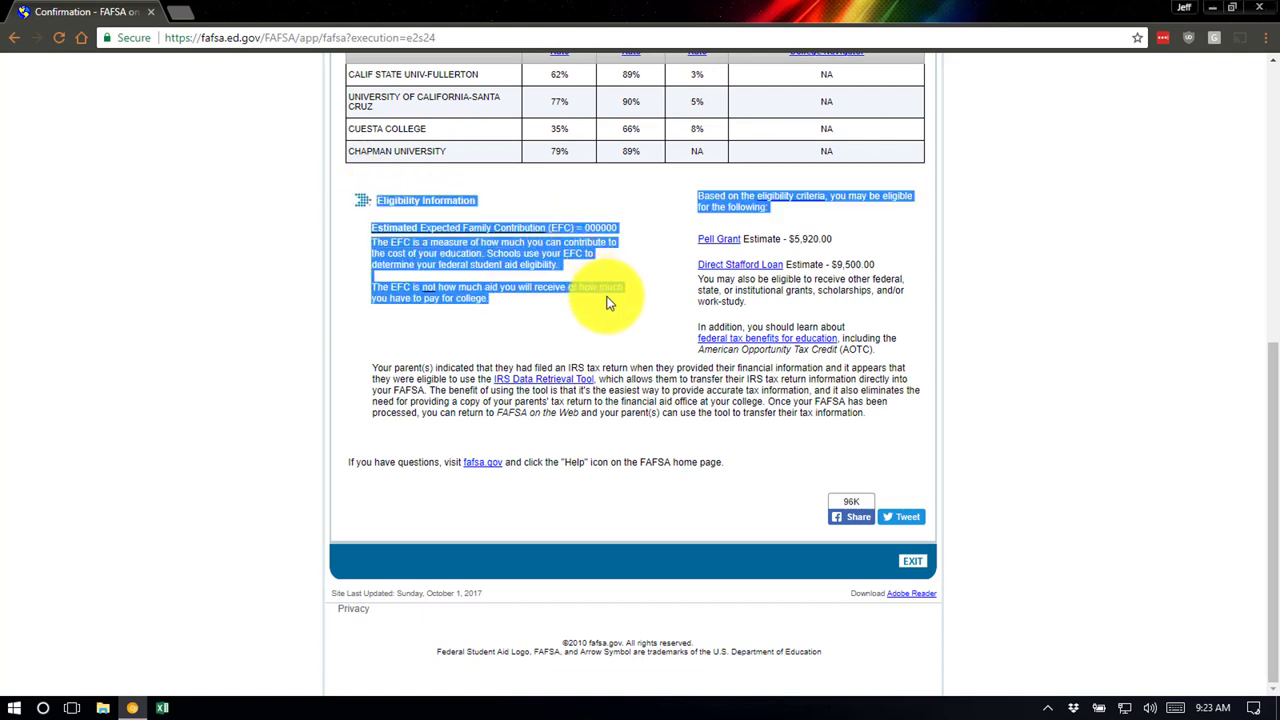
{"action": "left_click", "coordinate": [594, 236]}
{"action": "left_click_drag", "start_coordinate": [586, 229], "coordinate": [628, 234]}
{"action": "left_click", "coordinate": [600, 229]}
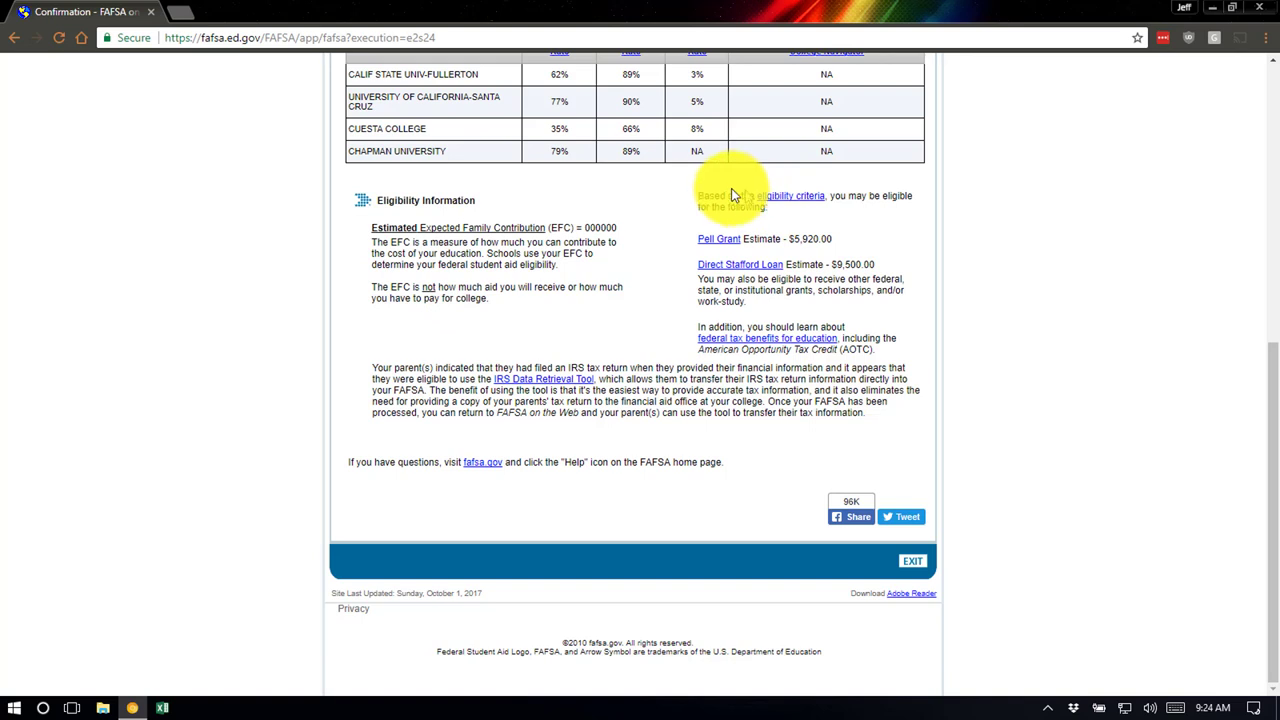
{"action": "left_click_drag", "start_coordinate": [703, 196], "coordinate": [843, 334]}
{"action": "left_click", "coordinate": [809, 326]}
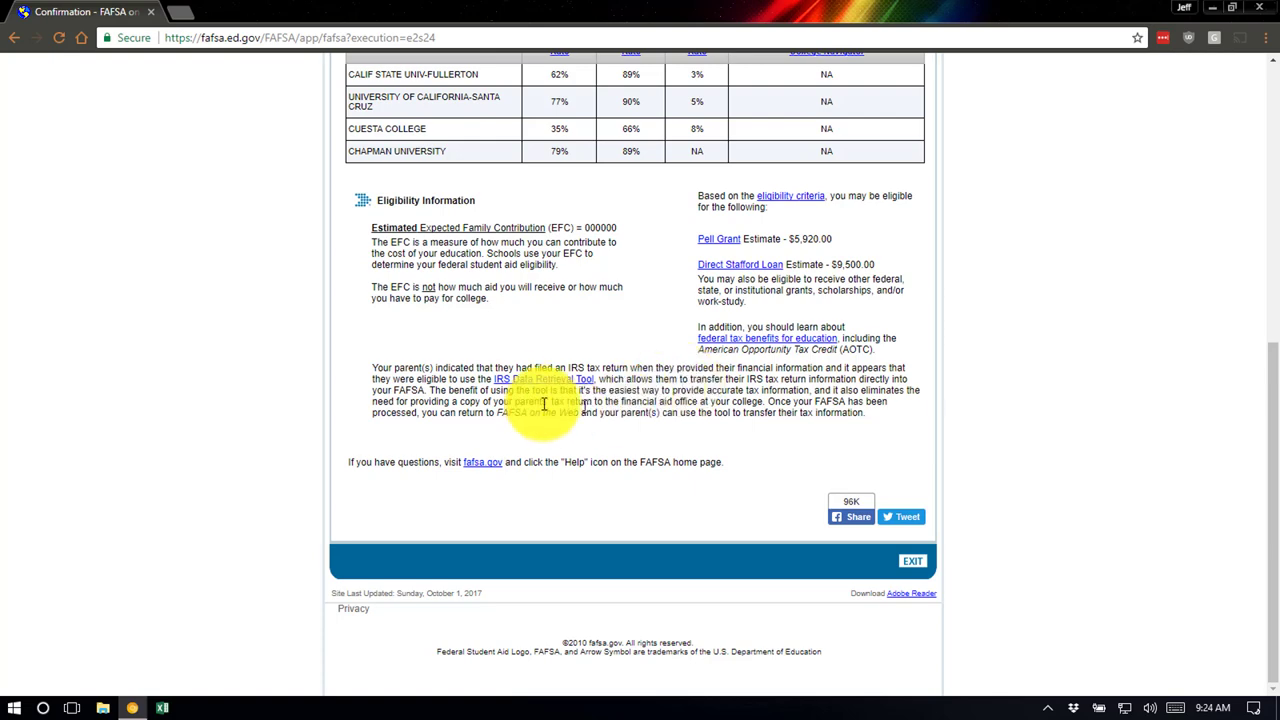
{"action": "scroll", "coordinate": [571, 366], "scroll_direction": "up", "scroll_amount": 1}
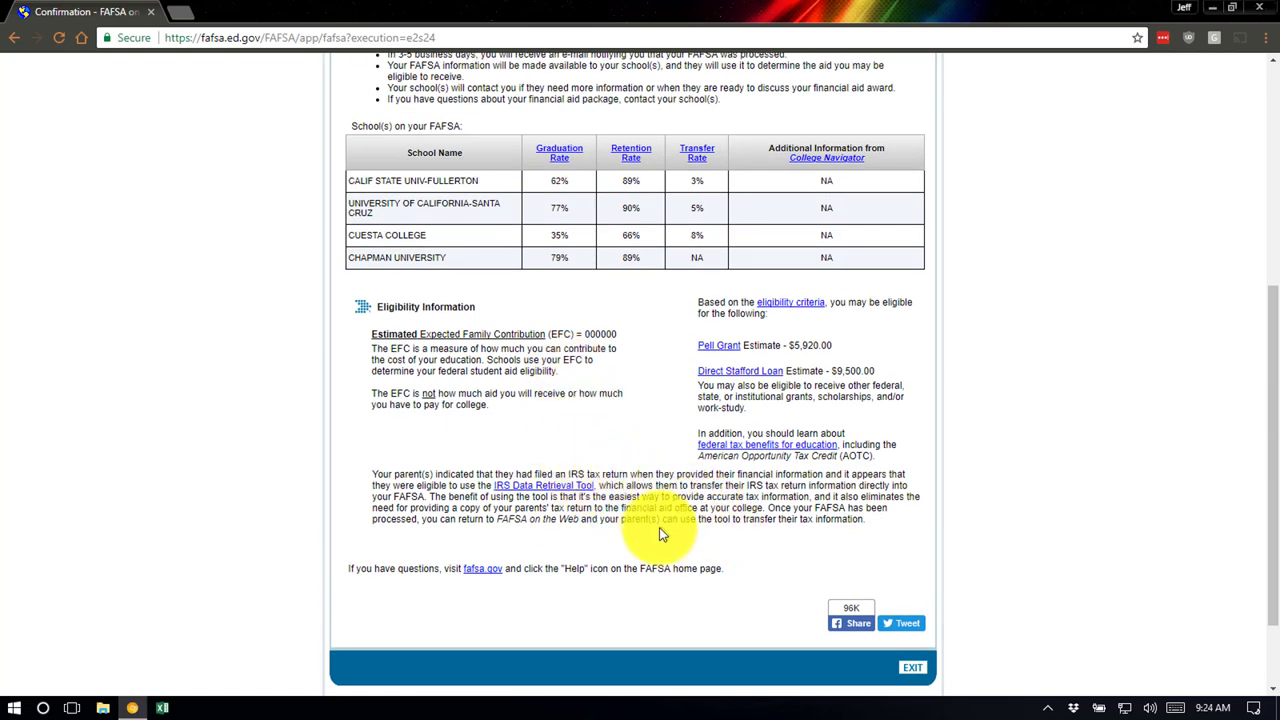
{"action": "scroll", "coordinate": [611, 519], "scroll_direction": "down", "scroll_amount": 1}
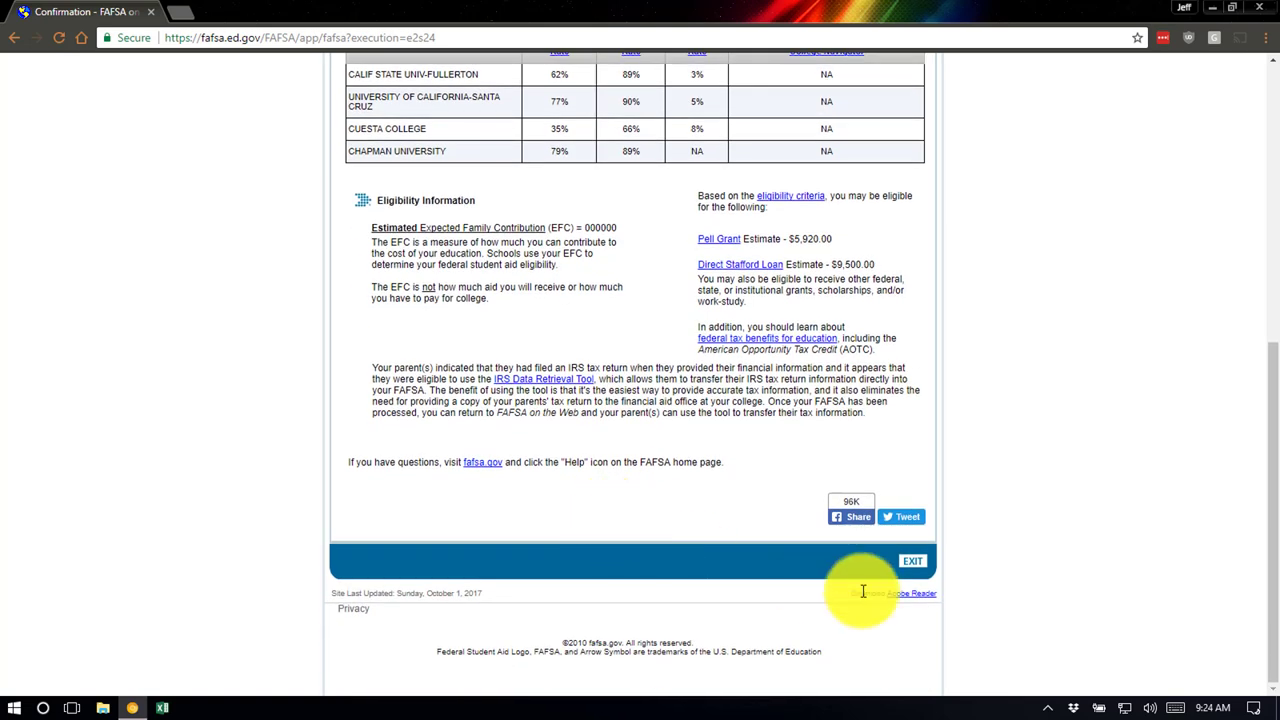
{"action": "scroll", "coordinate": [782, 470], "scroll_direction": "up", "scroll_amount": 5}
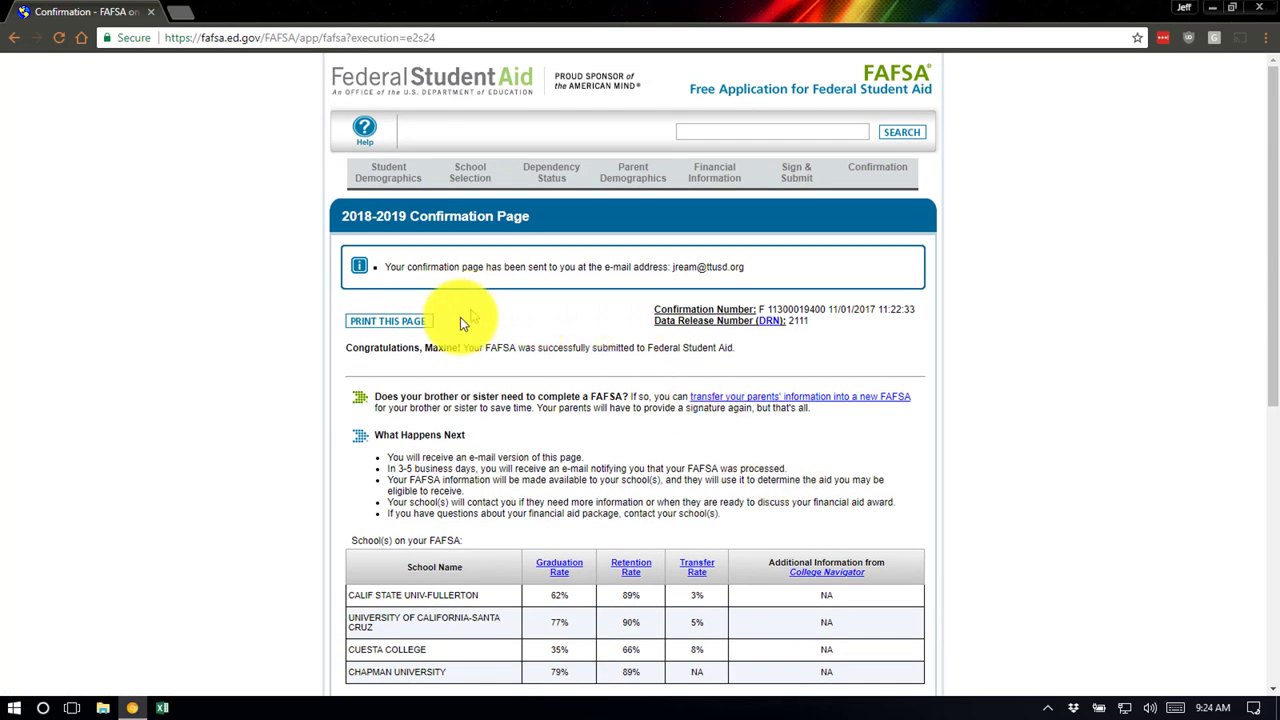
{"action": "scroll", "coordinate": [815, 360], "scroll_direction": "down", "scroll_amount": 5}
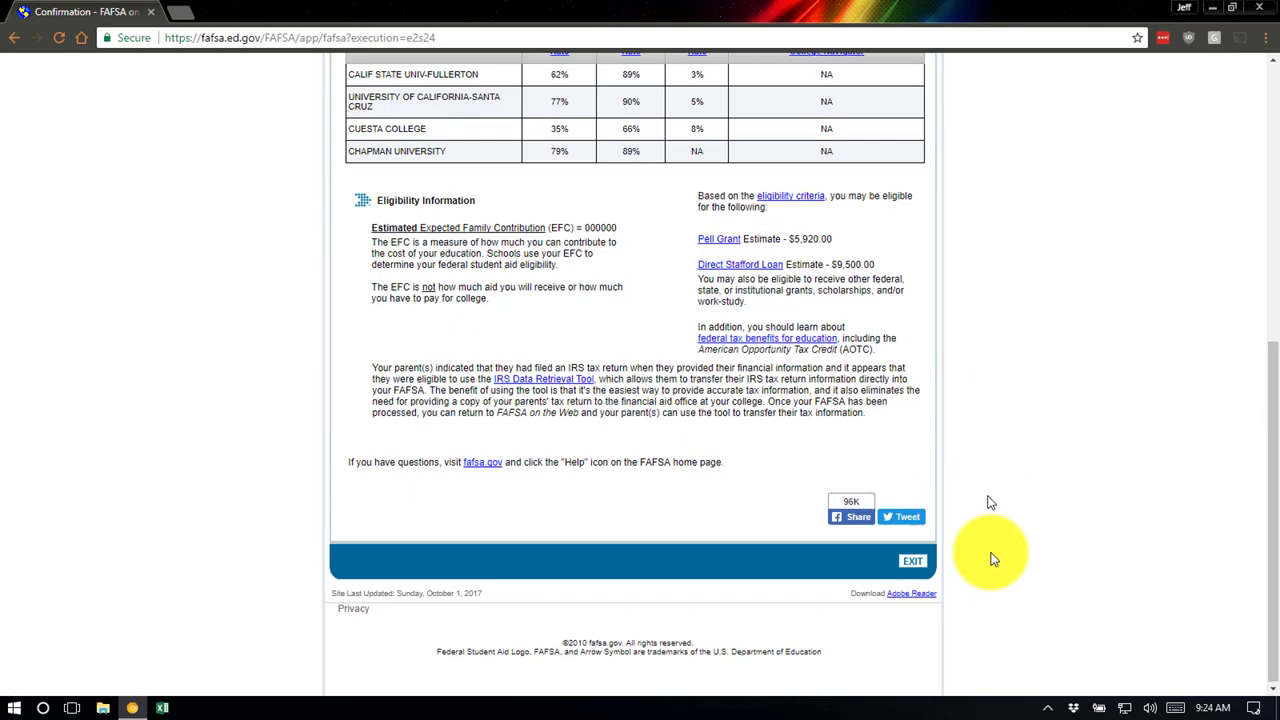
- Exit the application, confirm leaving, check the On Hold - Missing Signatures status, and log out
{"action": "left_click", "coordinate": [912, 562]}
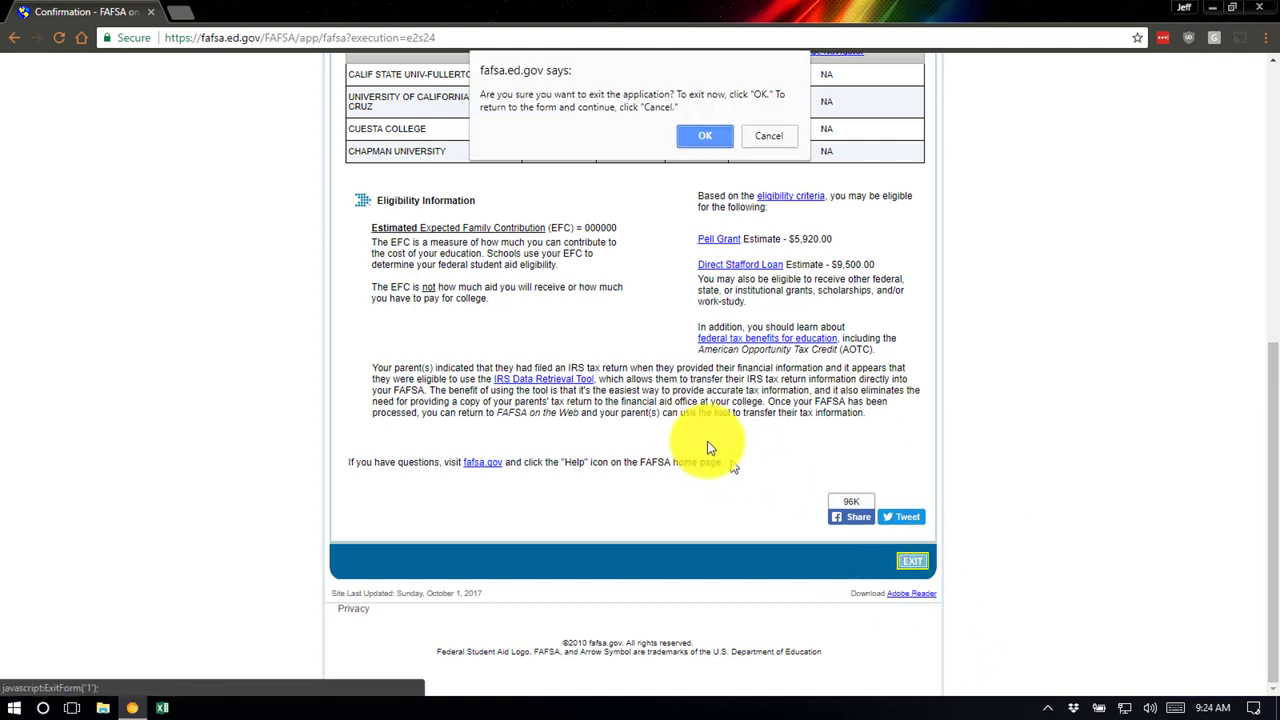
{"action": "left_click", "coordinate": [688, 133]}
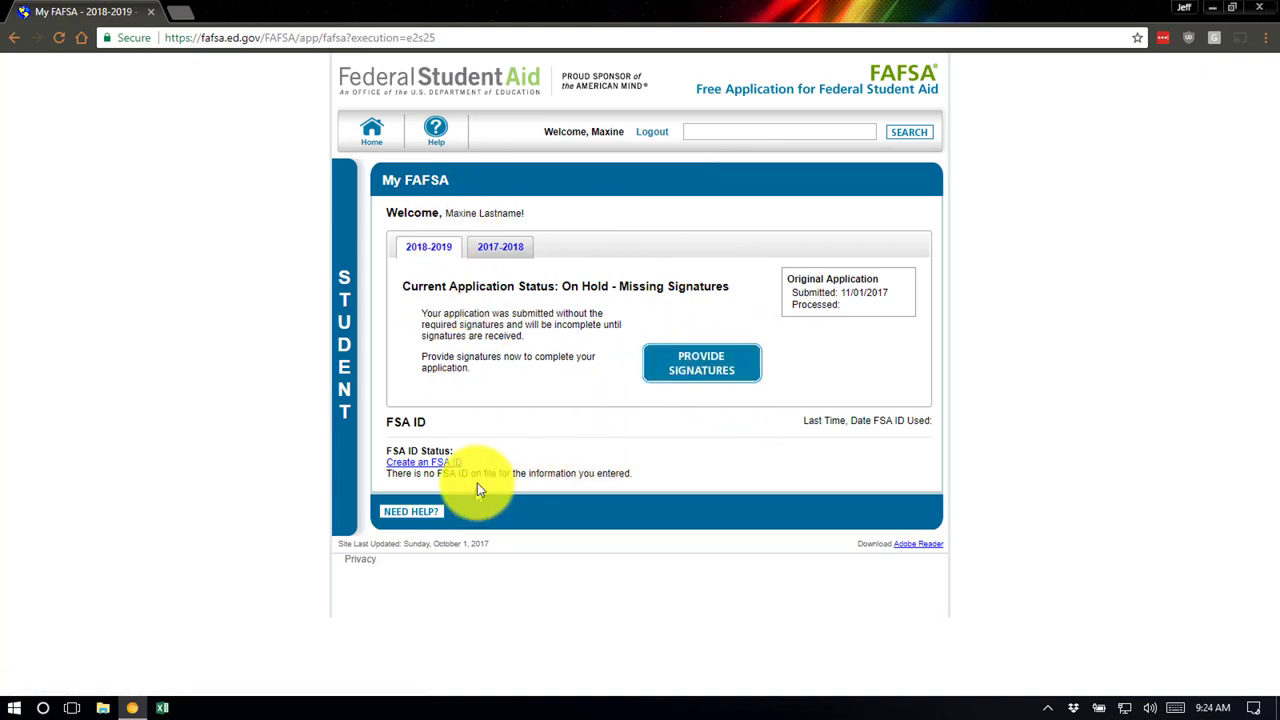
{"action": "left_click", "coordinate": [669, 133]}
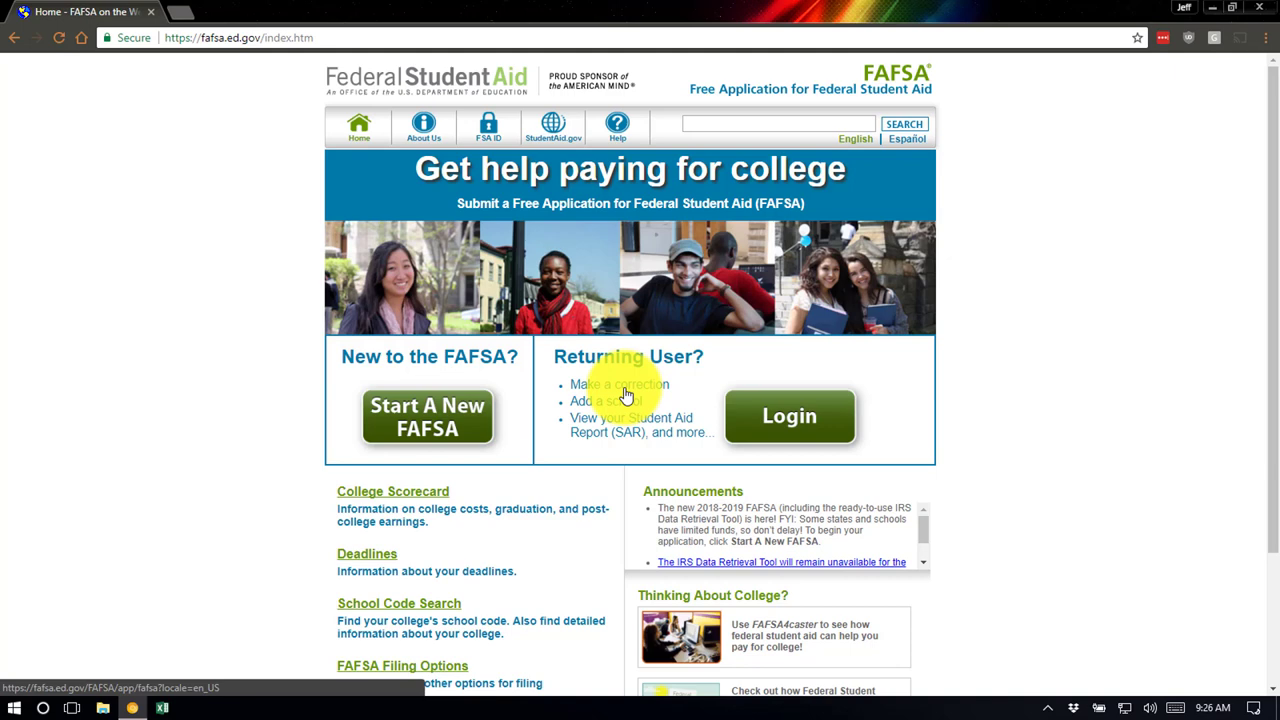
- Open FAFSA Help, show Contact Us, and follow the Federal Student Aid Information Center link
{"action": "left_click", "coordinate": [619, 131]}
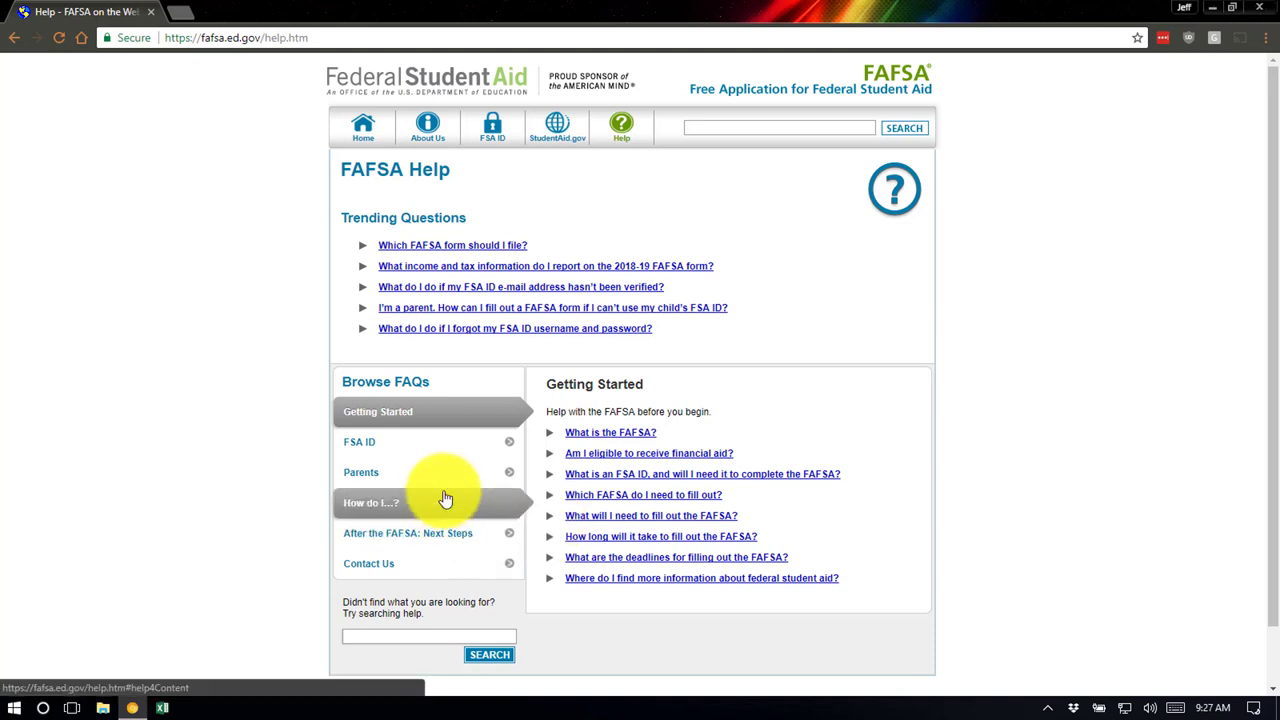
{"action": "left_click", "coordinate": [468, 573]}
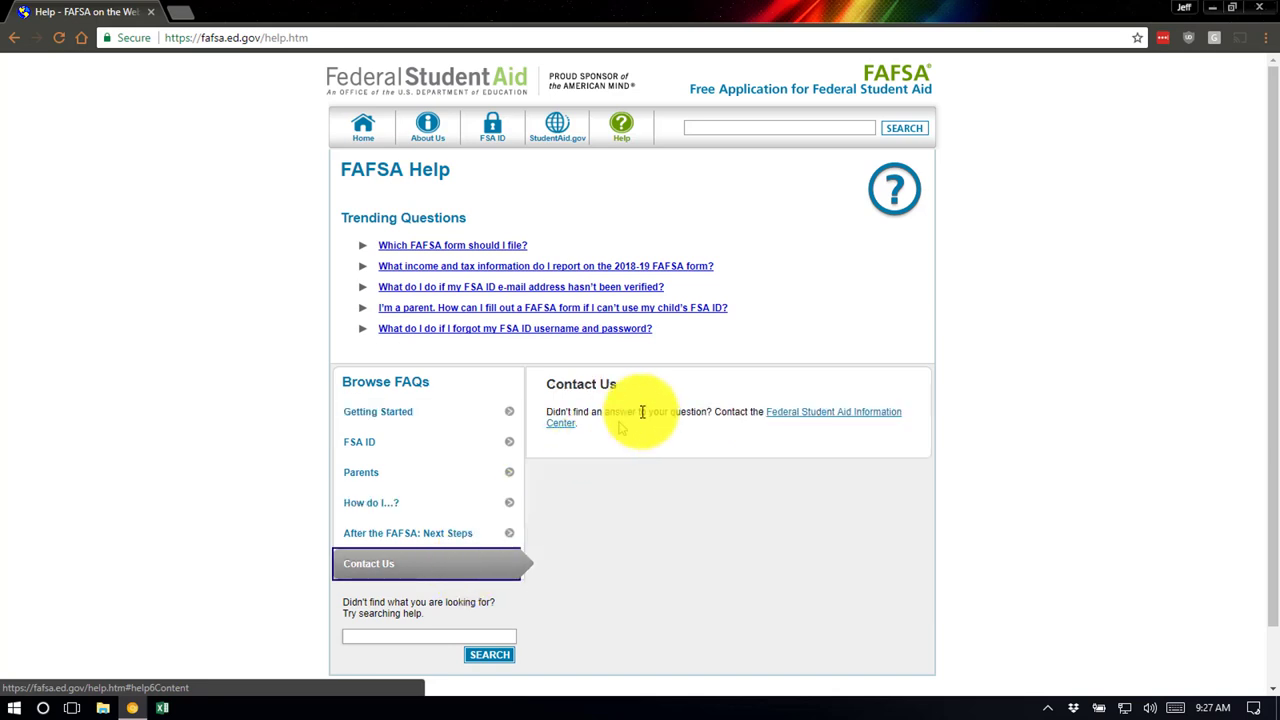
{"action": "left_click", "coordinate": [777, 417]}
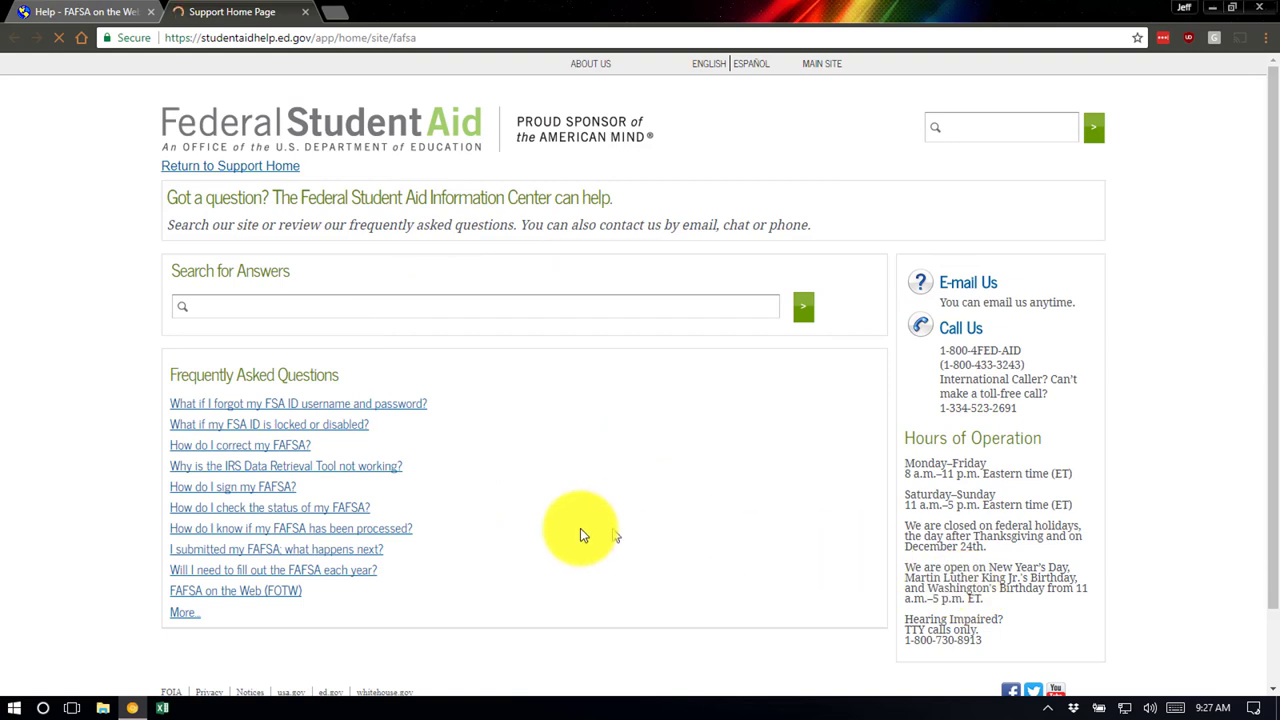
- Switch back to the FAFSA Help tab and review its Contact Us section
{"action": "left_click", "coordinate": [160, 8]}
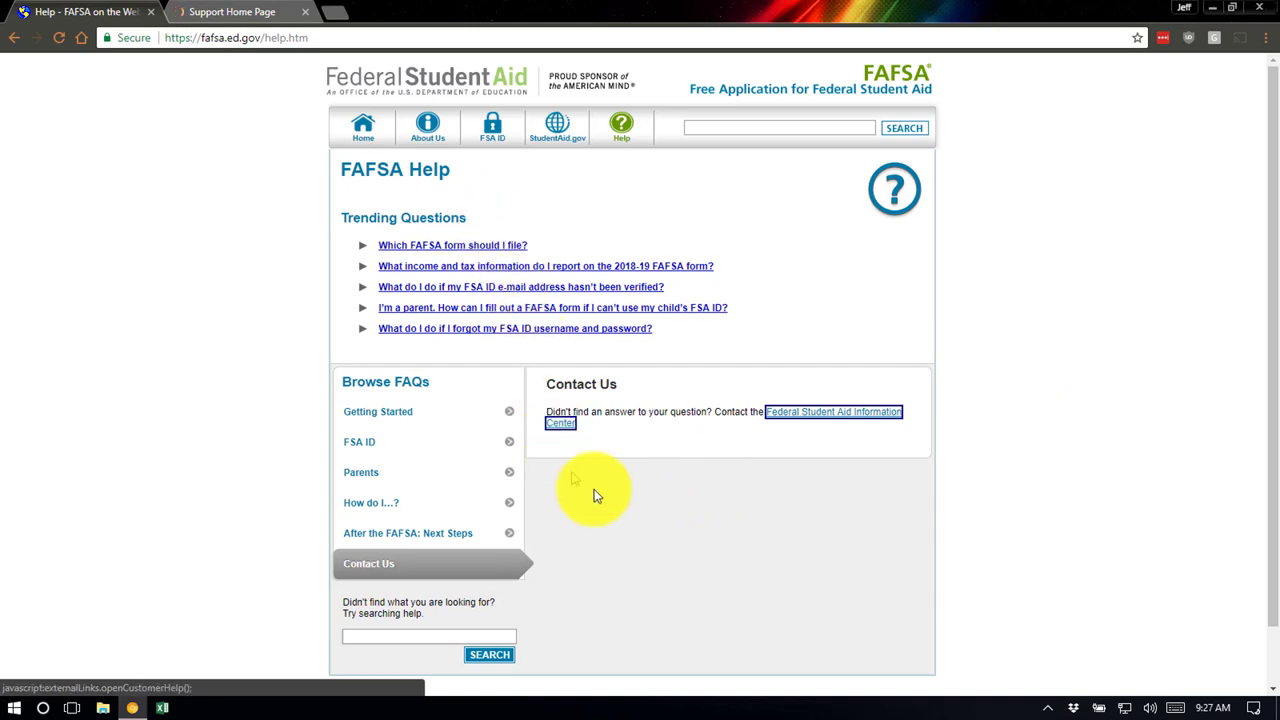
{"action": "scroll", "coordinate": [658, 516], "scroll_direction": "down", "scroll_amount": 1}
{"action": "scroll", "coordinate": [657, 505], "scroll_direction": "up", "scroll_amount": 1}
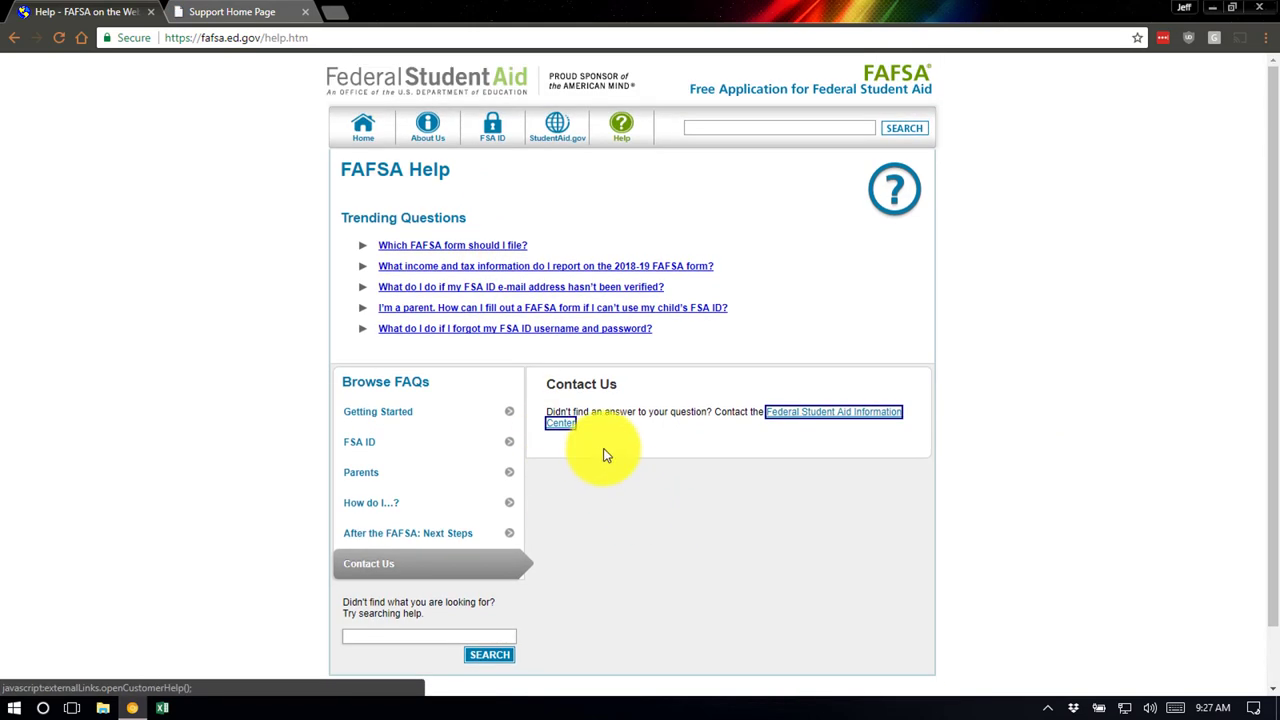